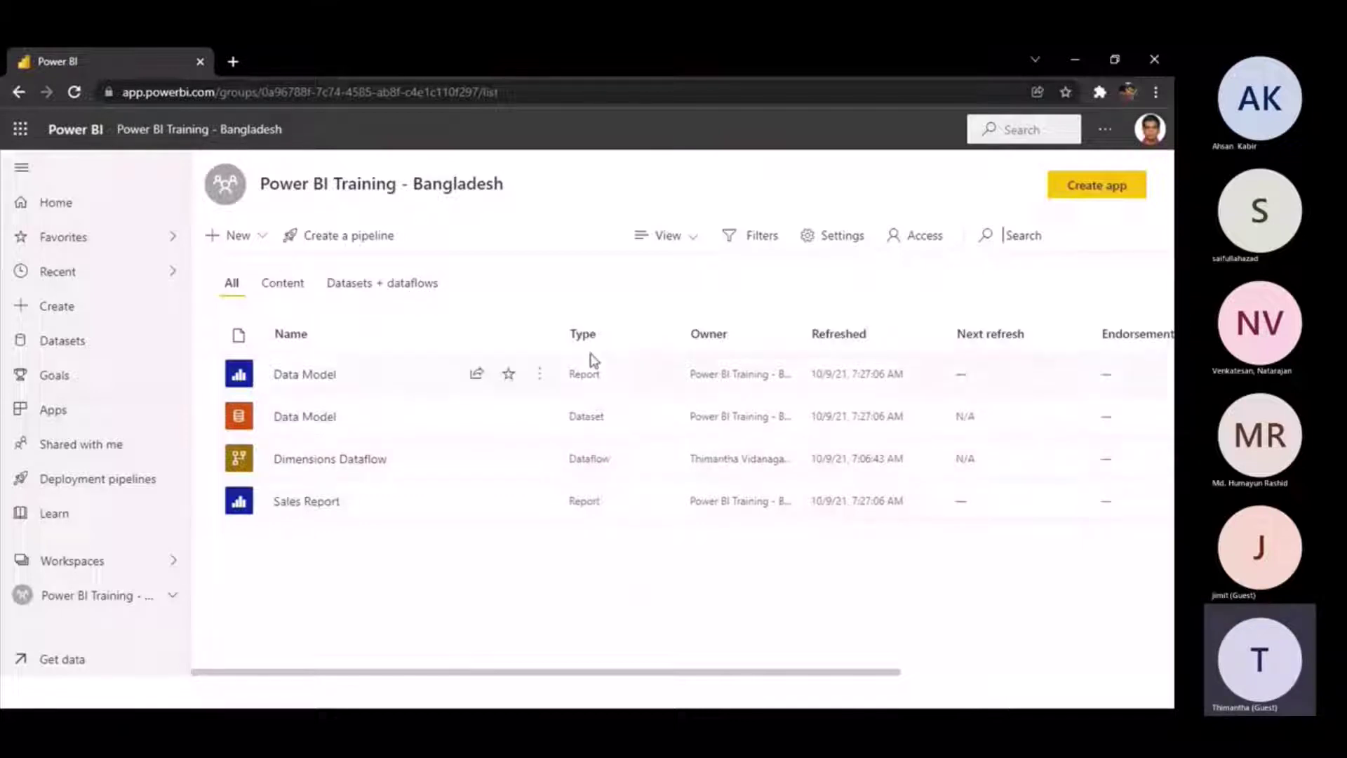
click(242, 239)
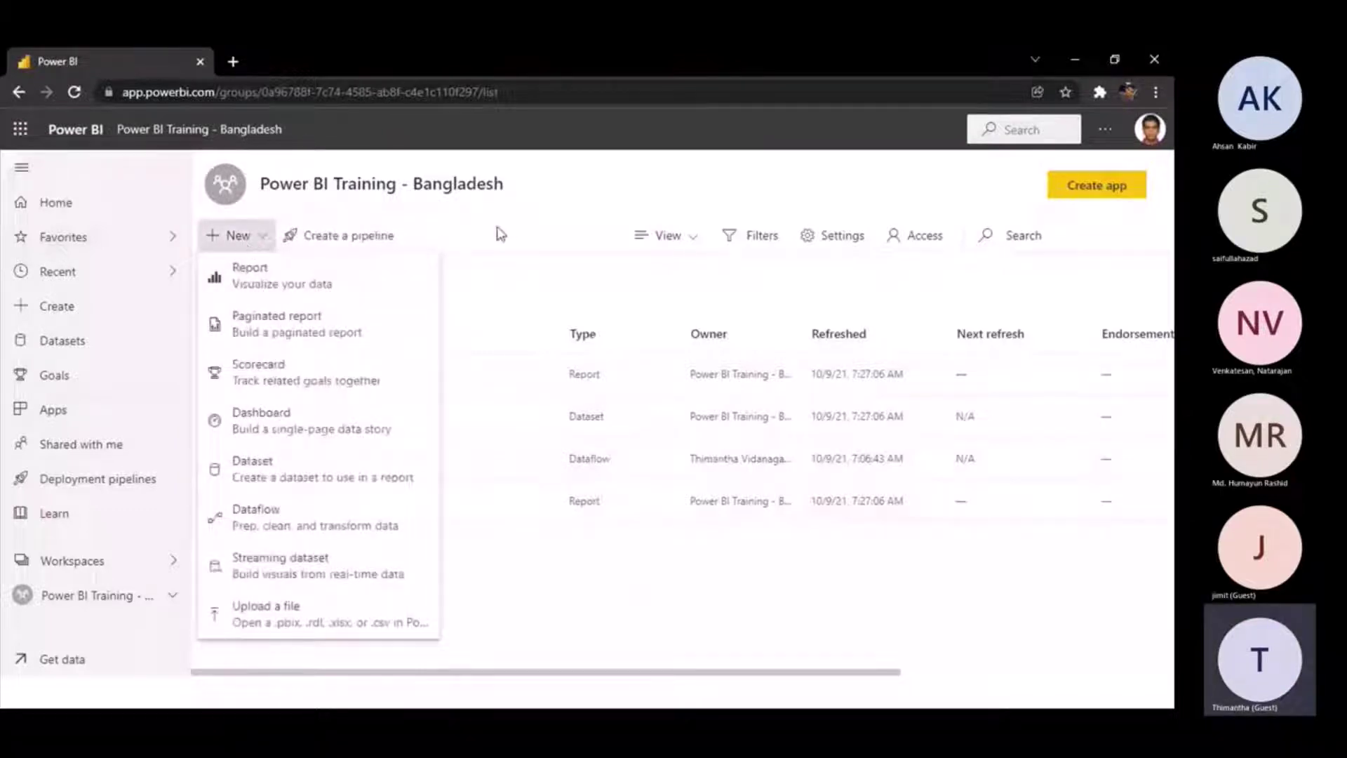
click(500, 234)
click(264, 239)
key(Escape)
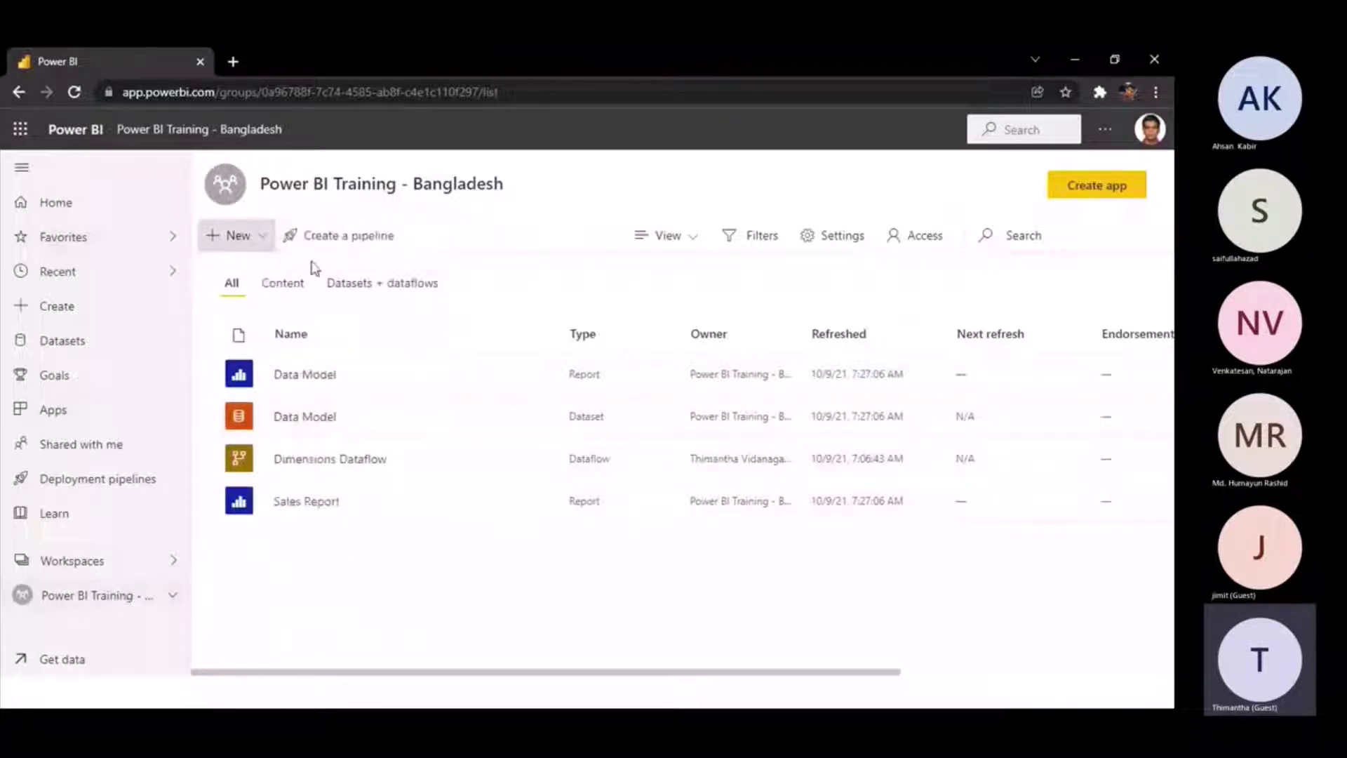
- Create a new dashboard named Sales Summary in the Power BI Training - Bangladesh workspace
click(253, 235)
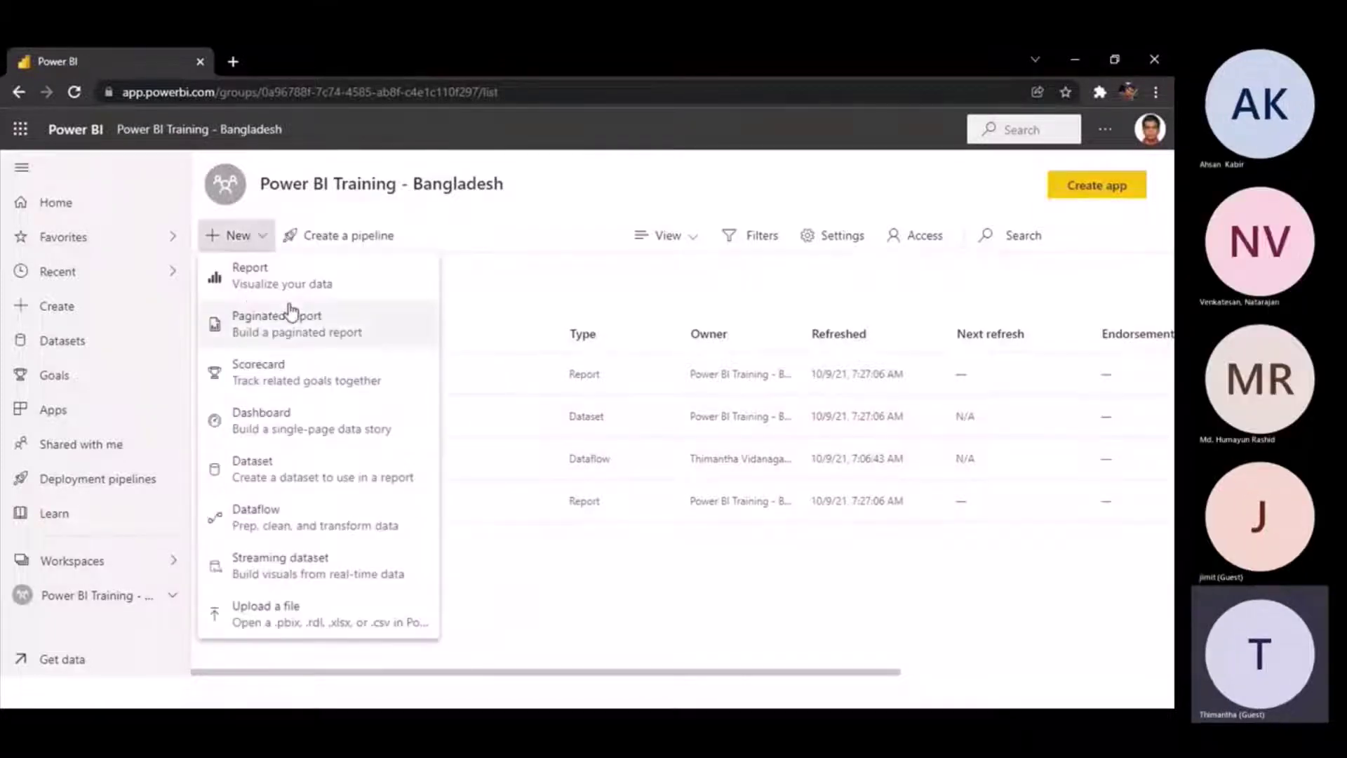
click(268, 429)
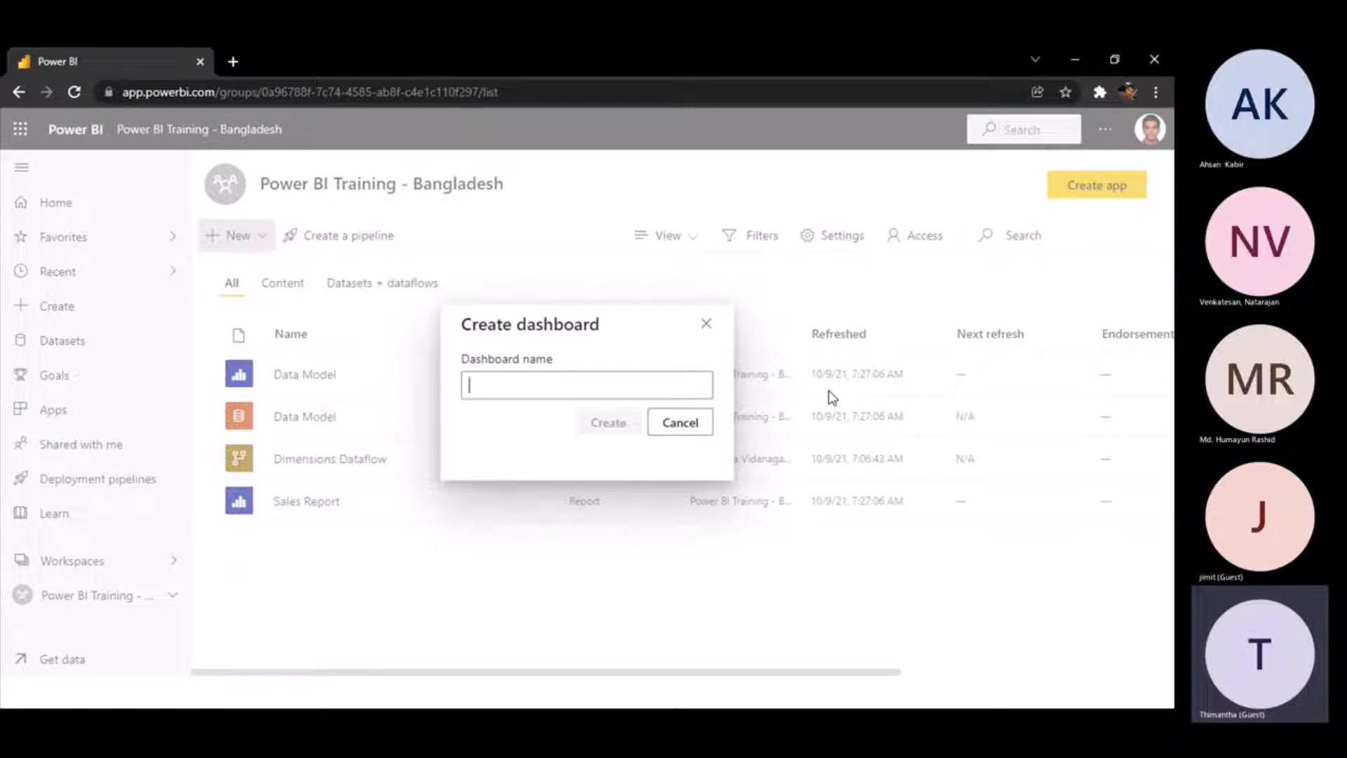
text(Sales )
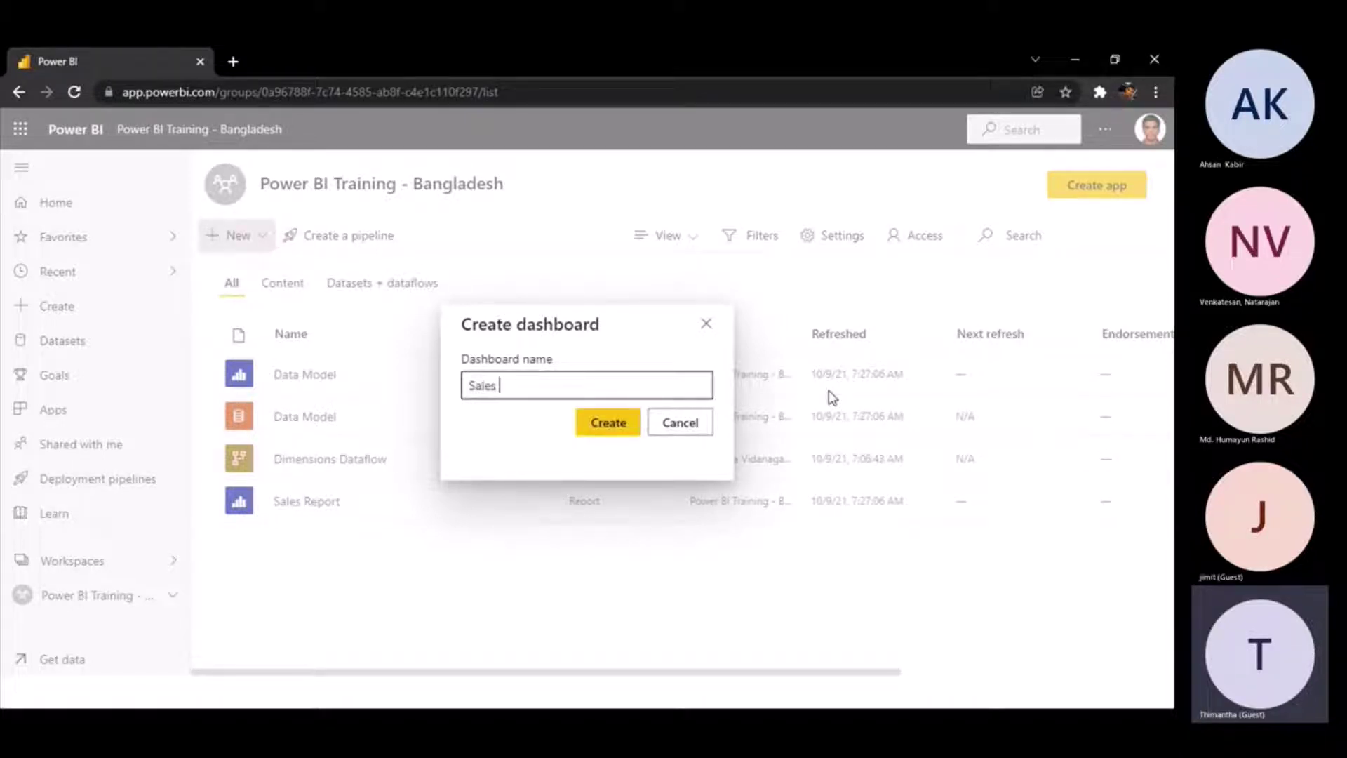
text(Summary)
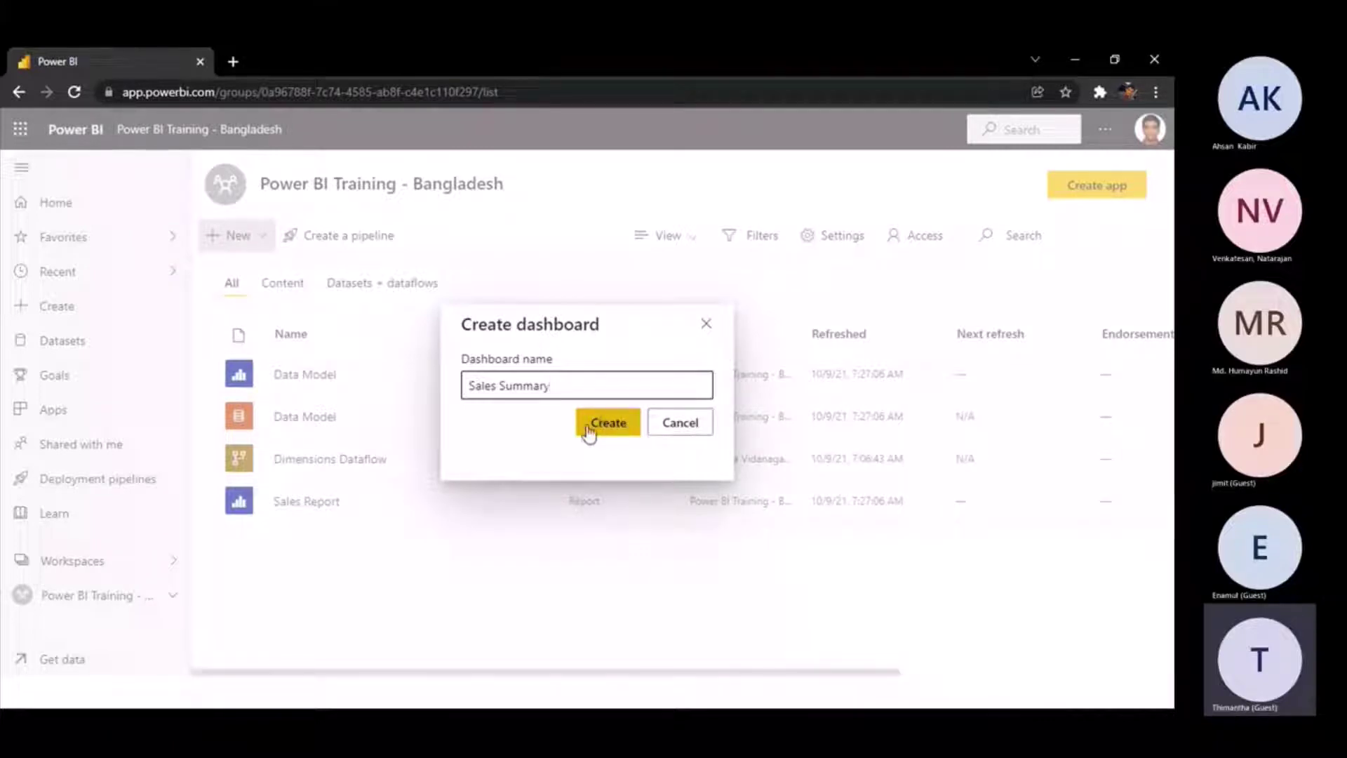
click(628, 424)
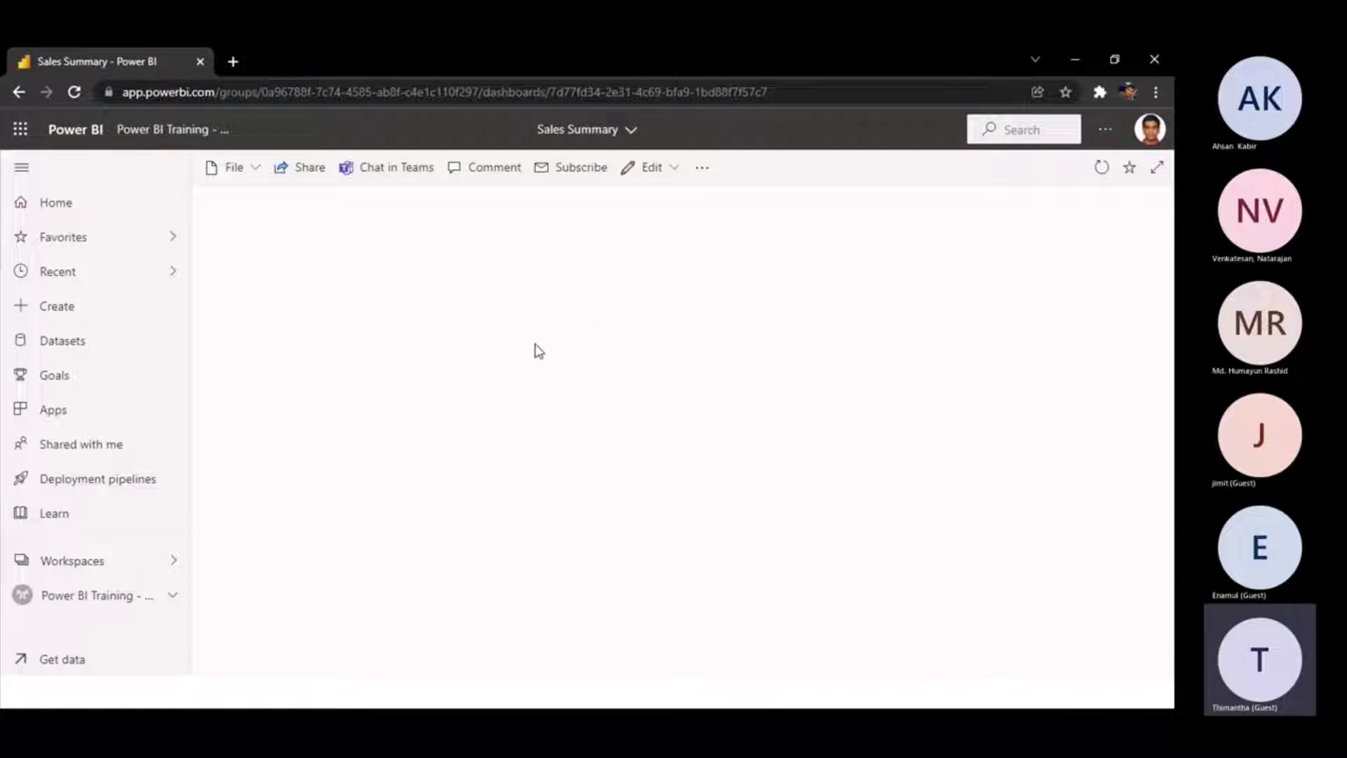
- Return to the workspace, open the Sales Report and collapse its filters pane
click(135, 595)
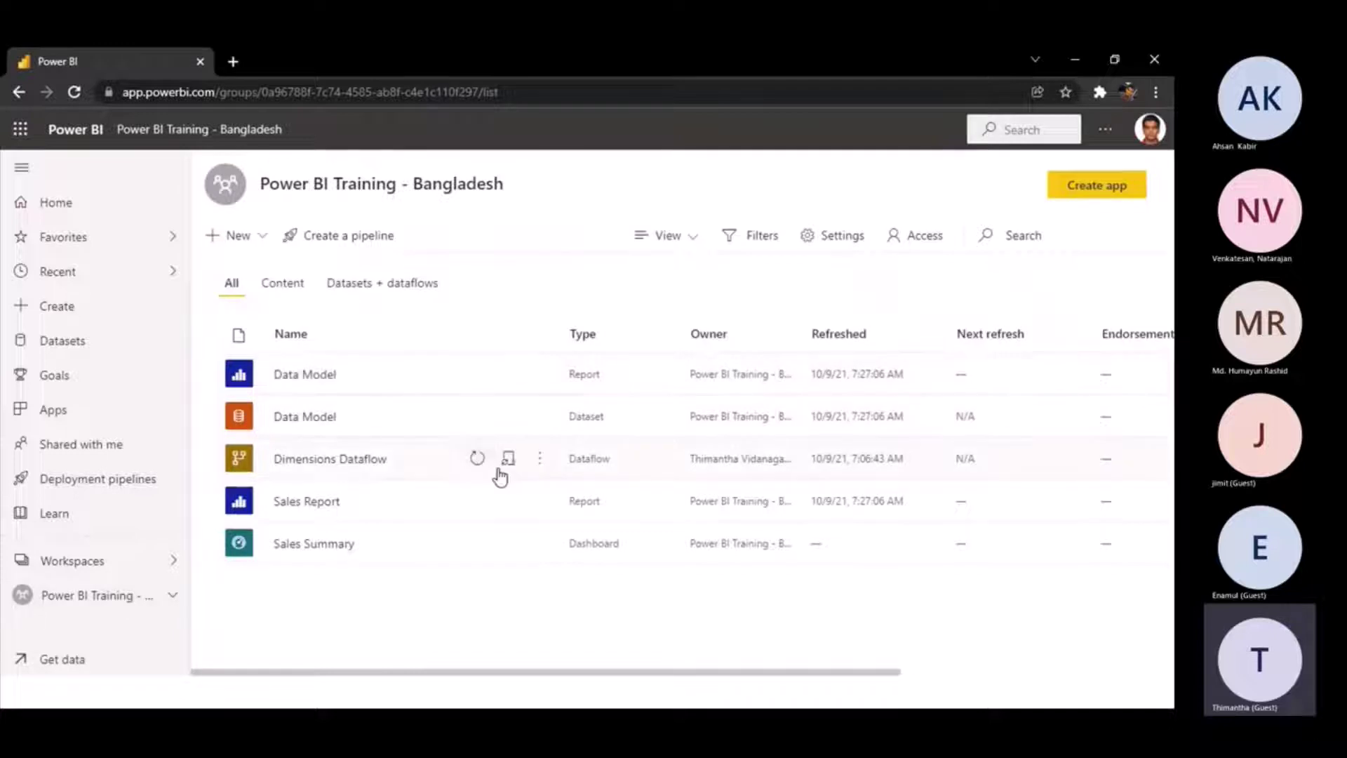
click(306, 501)
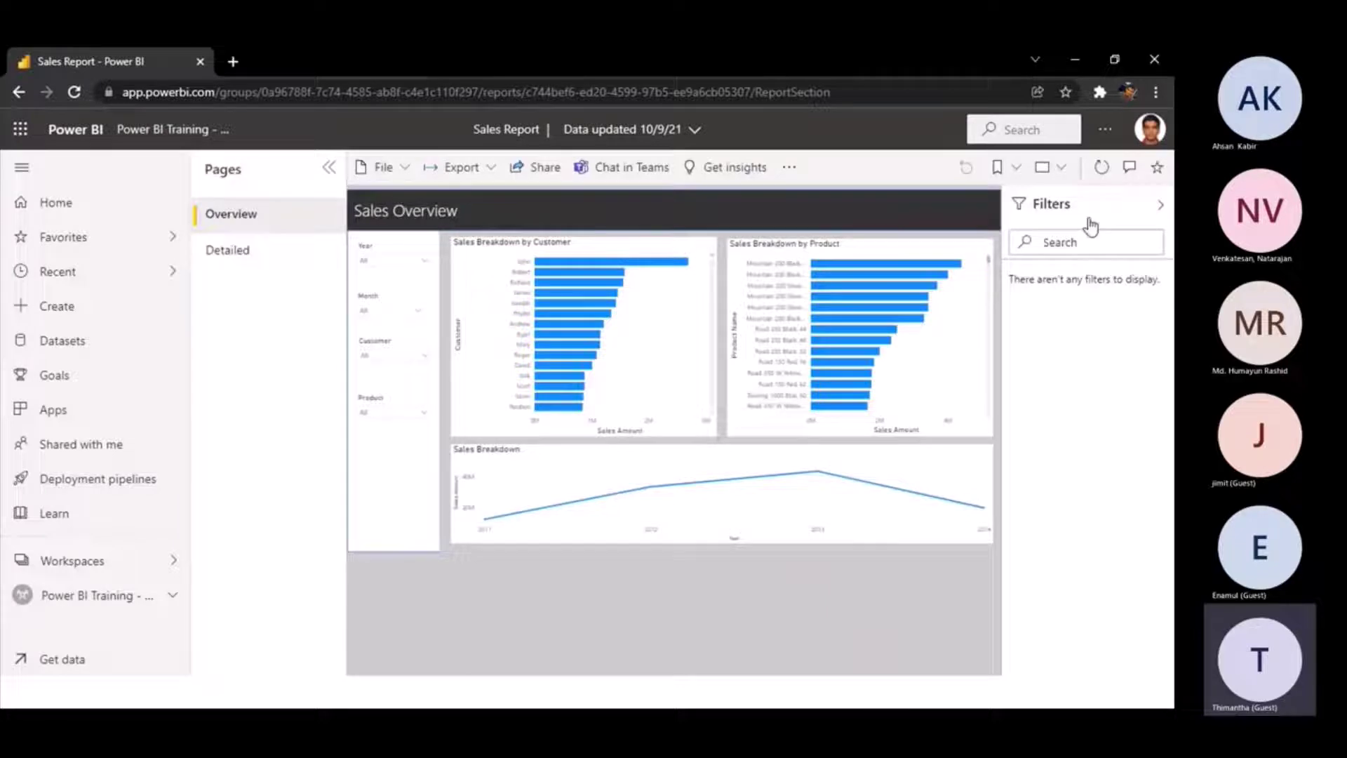
click(1160, 204)
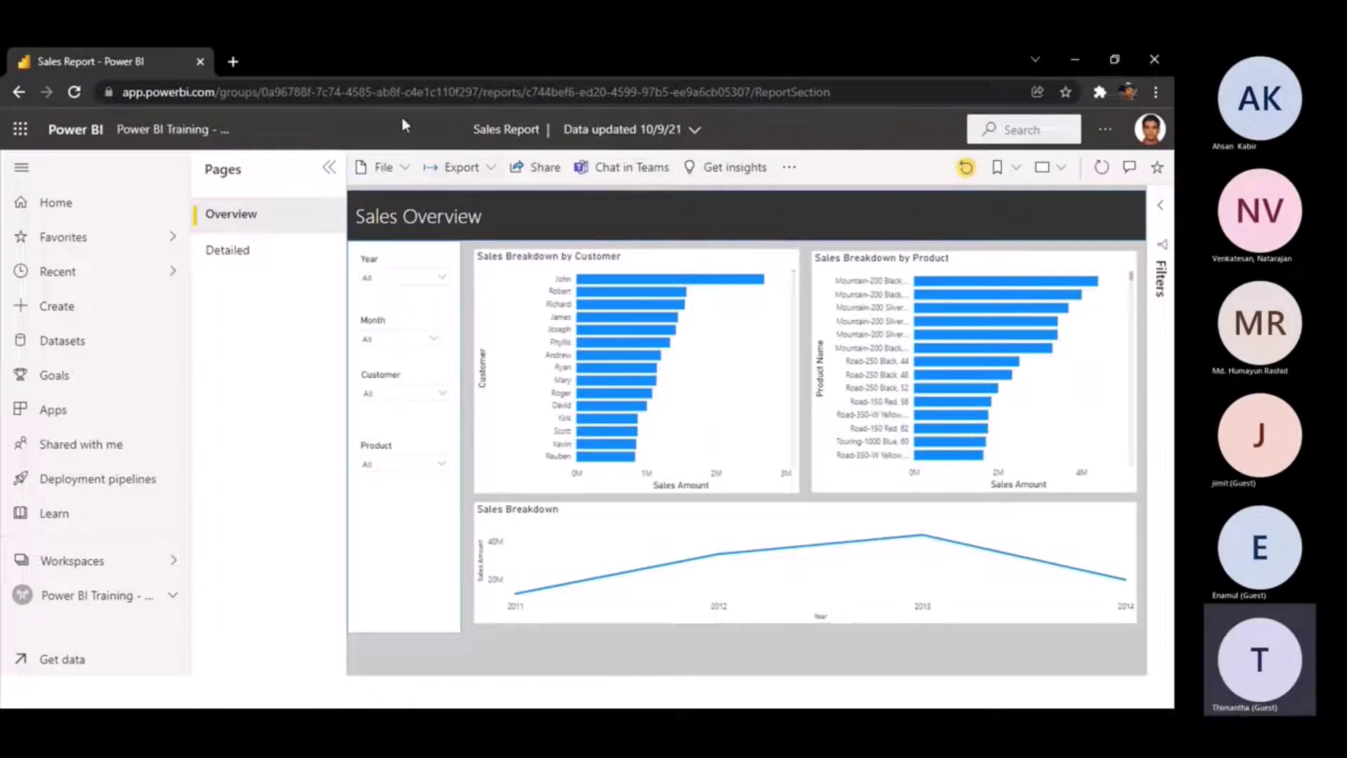
- Look through the report's Detailed page and return to the Overview page
click(231, 250)
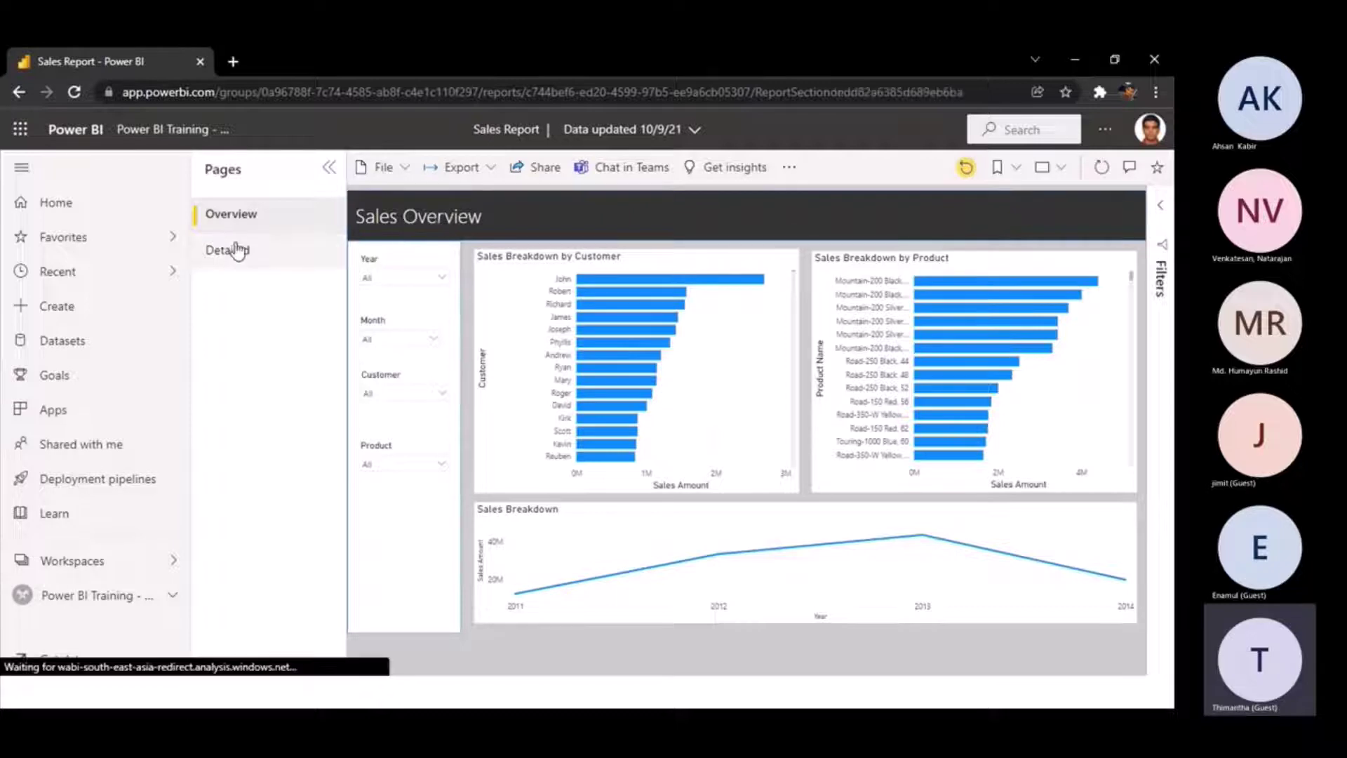
click(241, 222)
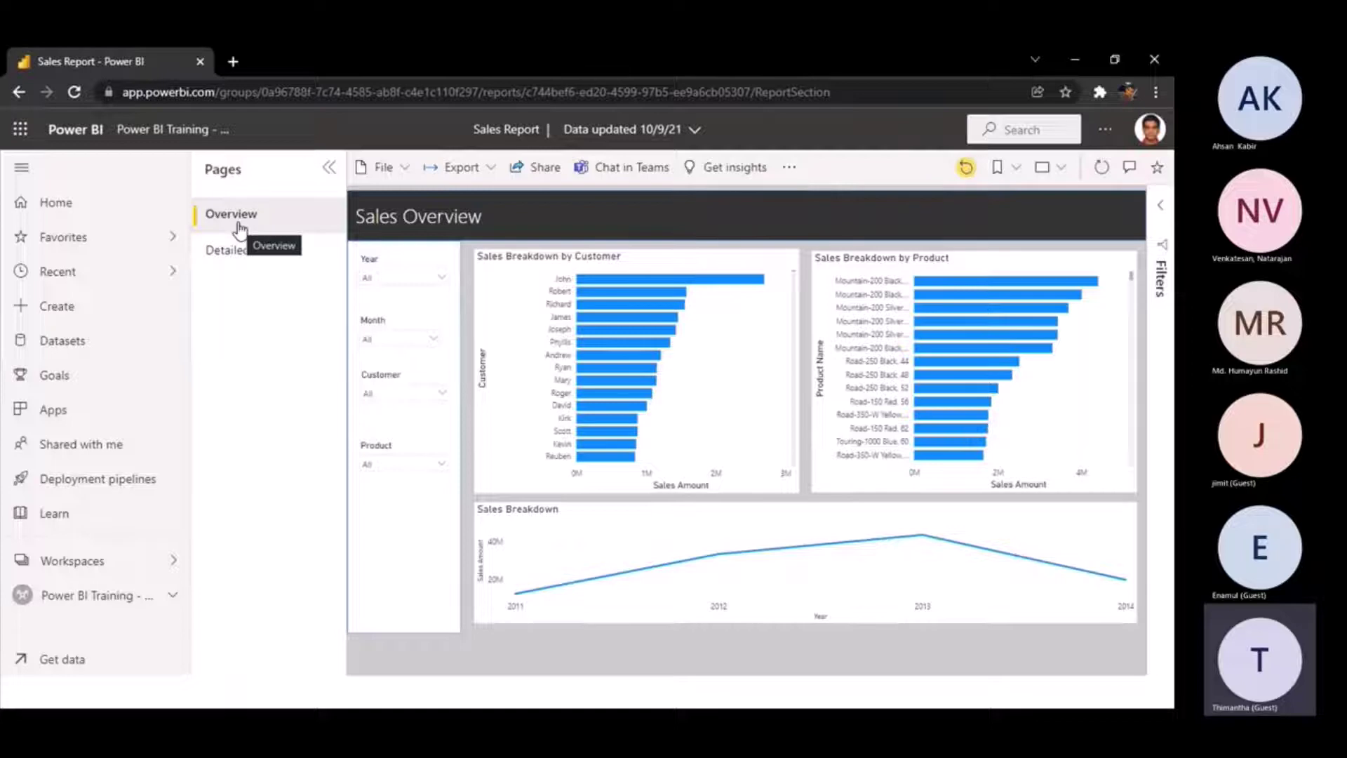
click(239, 250)
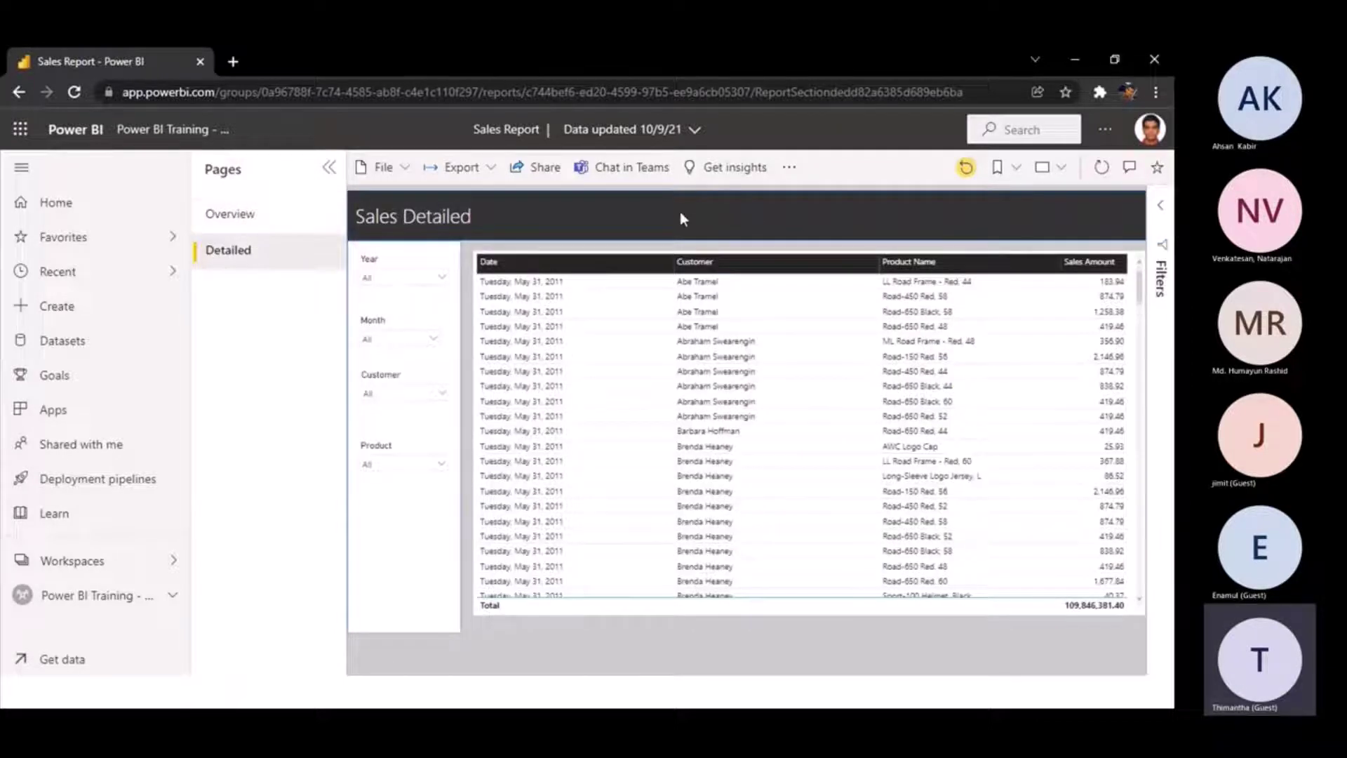
click(273, 231)
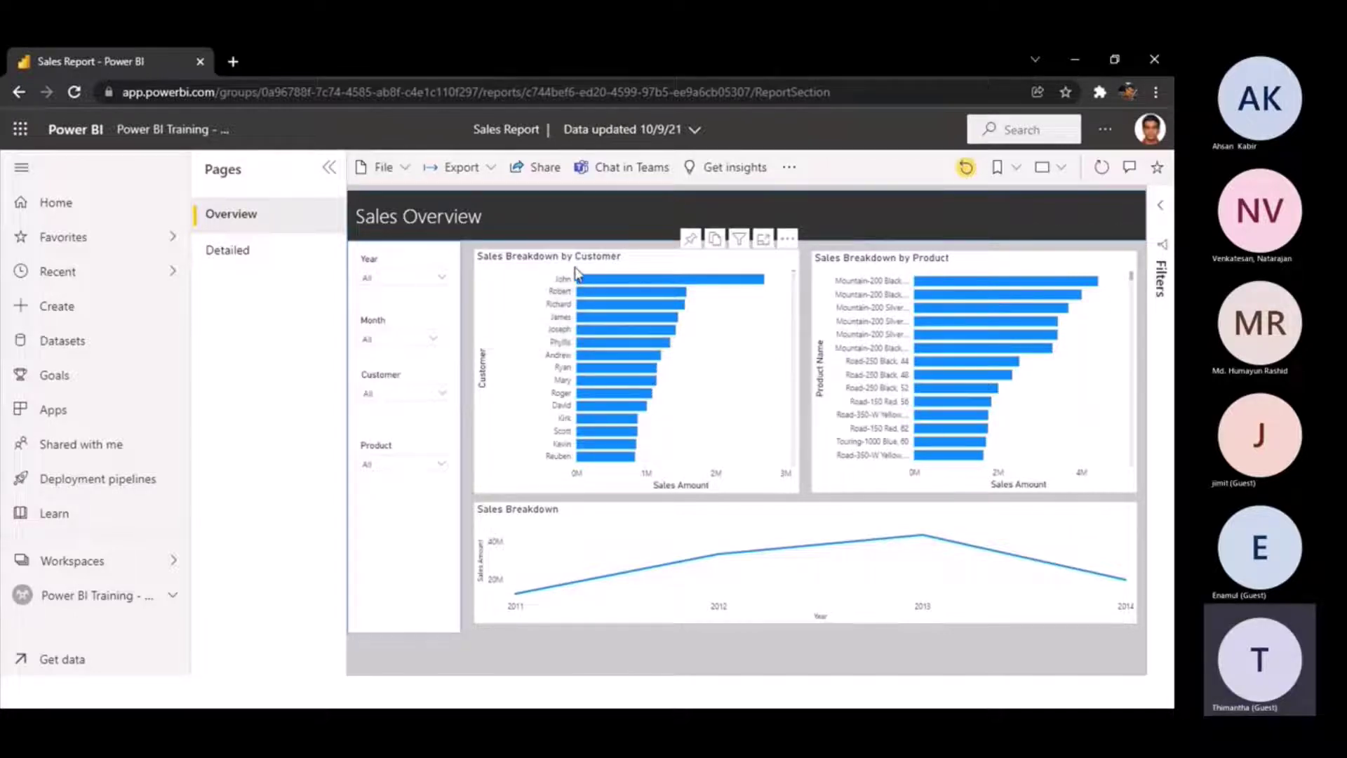
- Pin the Sales Breakdown by Customer visual to the existing Sales Summary dashboard
click(690, 240)
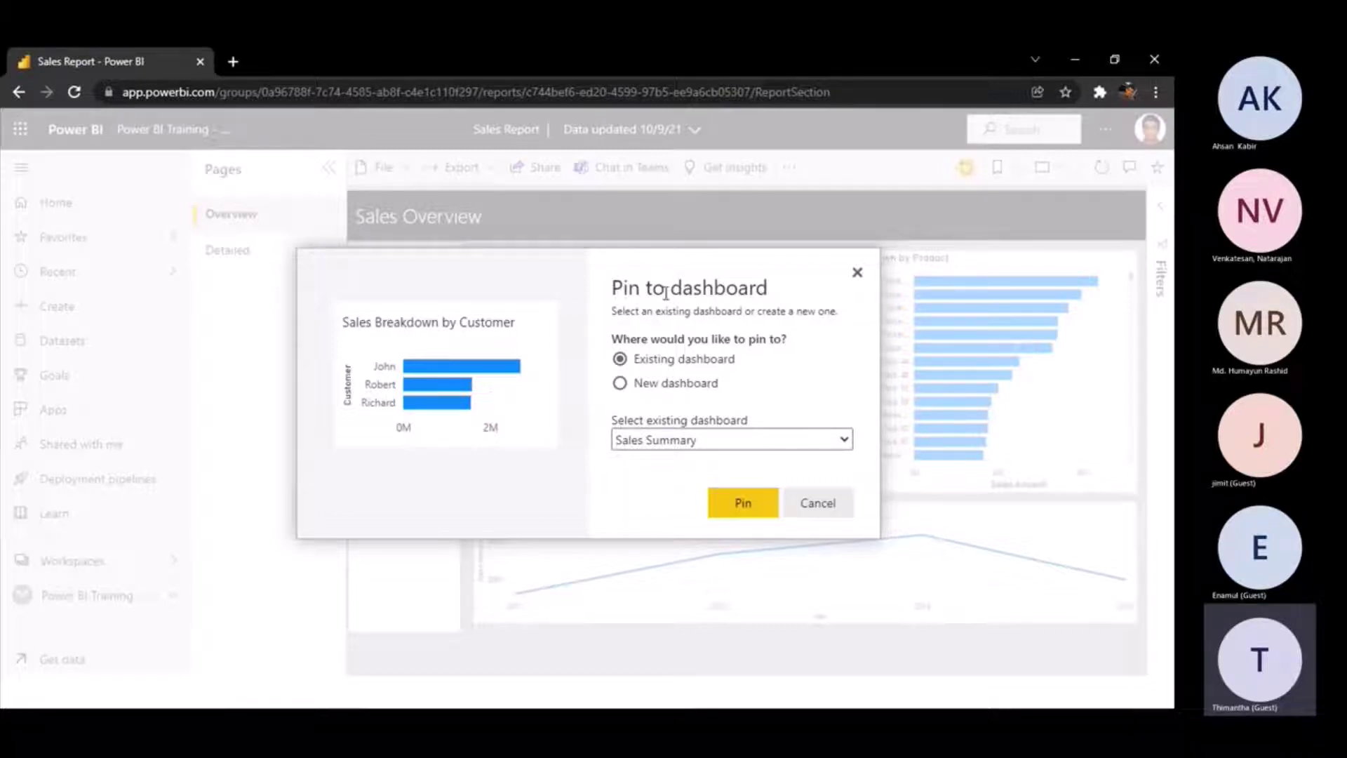
click(705, 383)
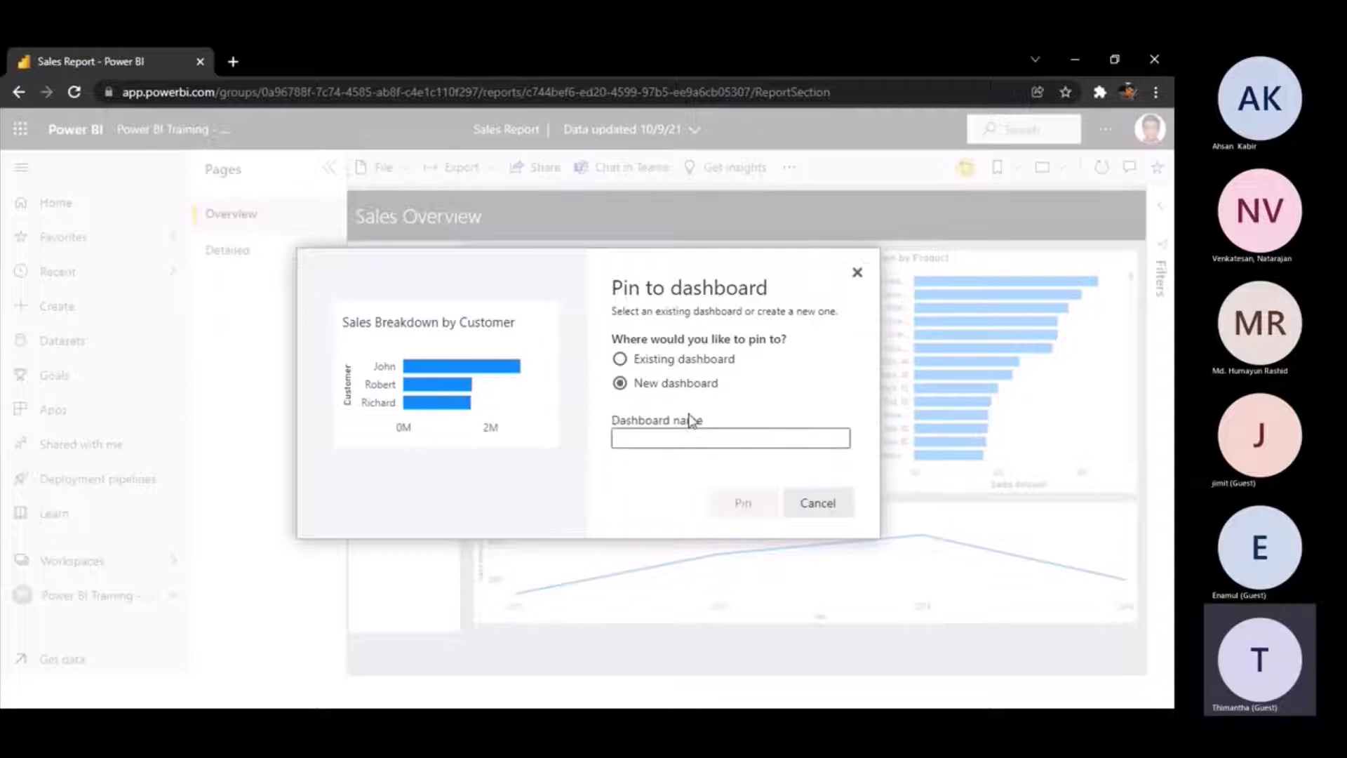
click(642, 442)
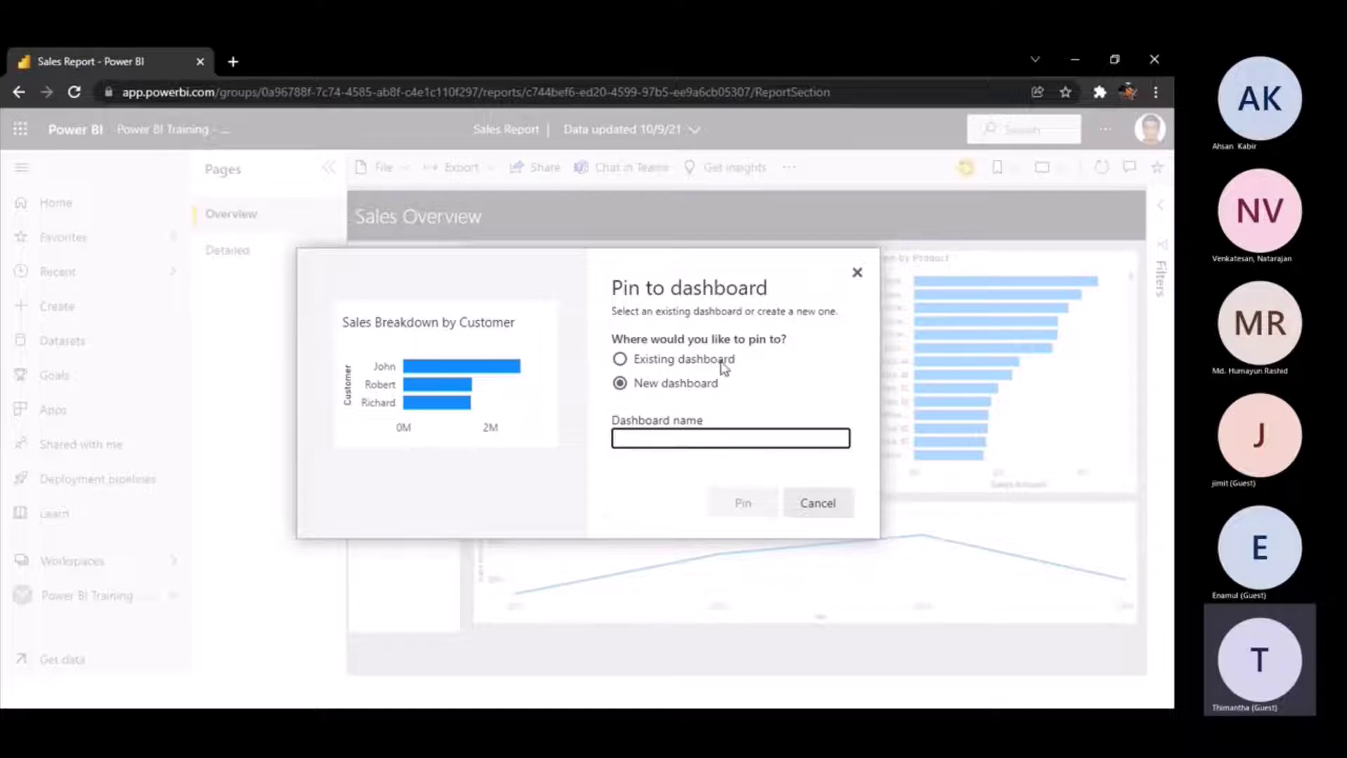
click(692, 362)
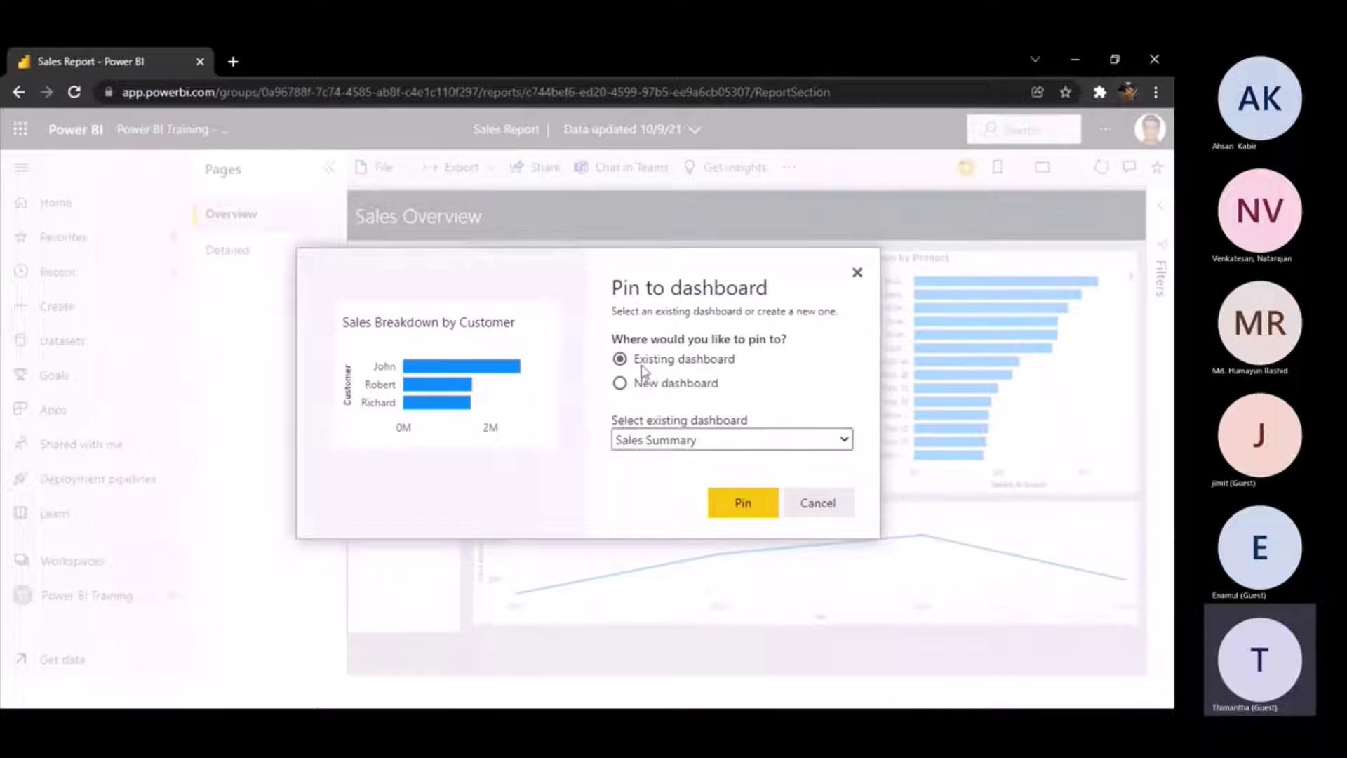
click(746, 502)
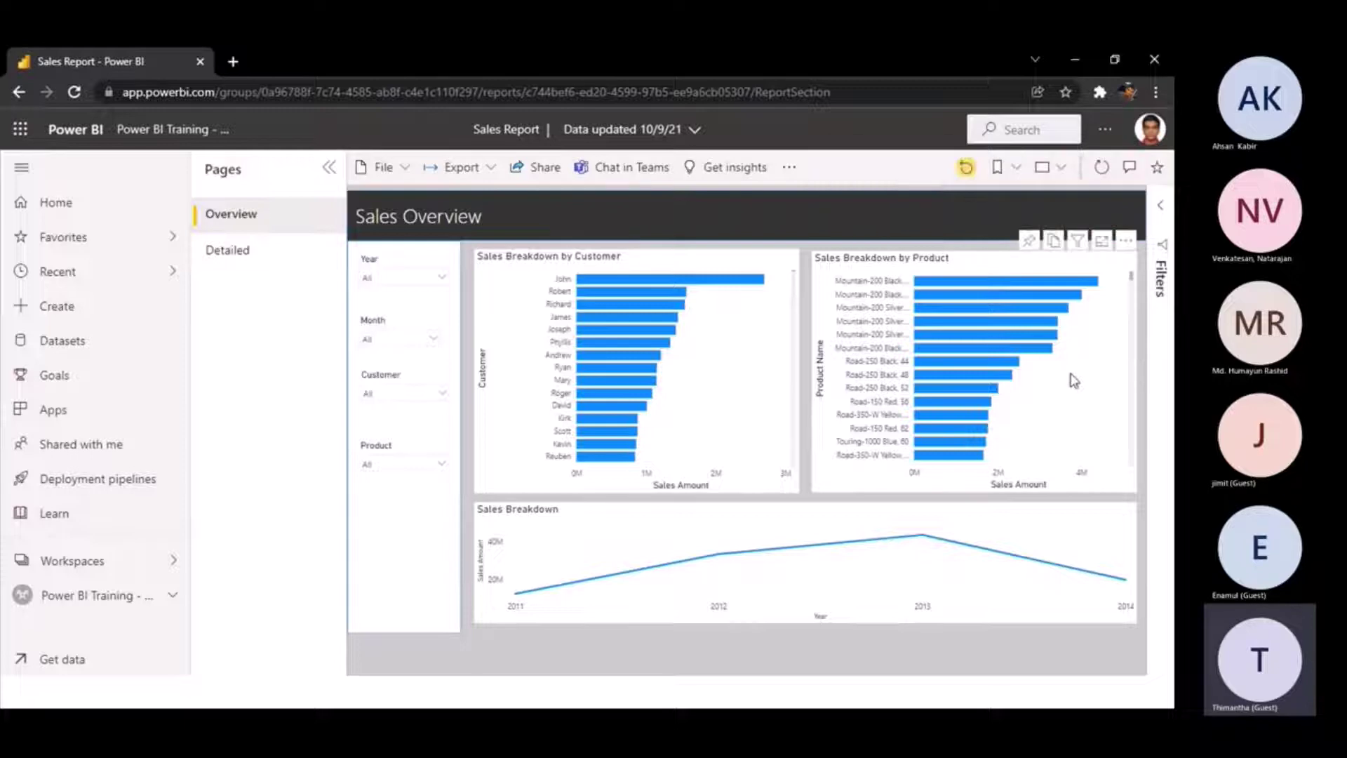
- Open the Sales Summary dashboard from the workspace to check the pinned customer visual
mouse_move(1008, 323)
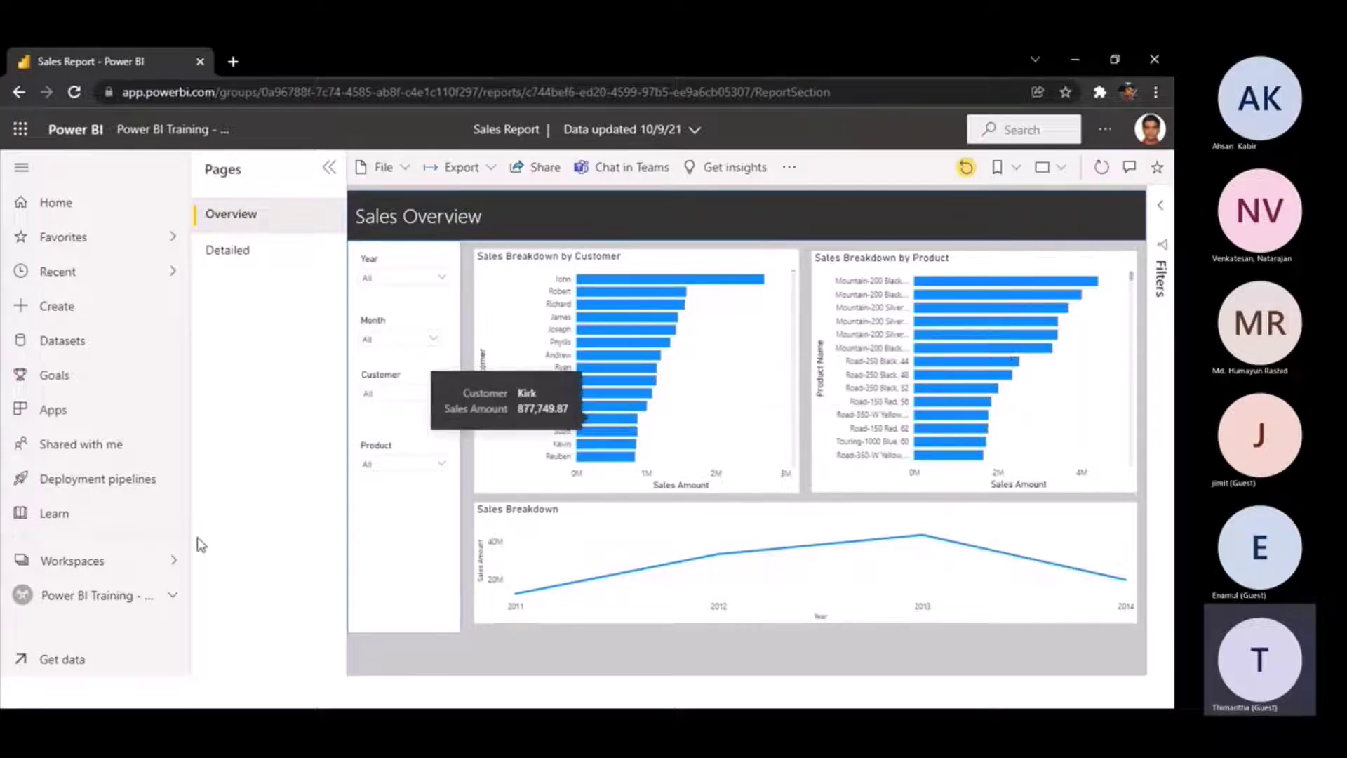
click(136, 595)
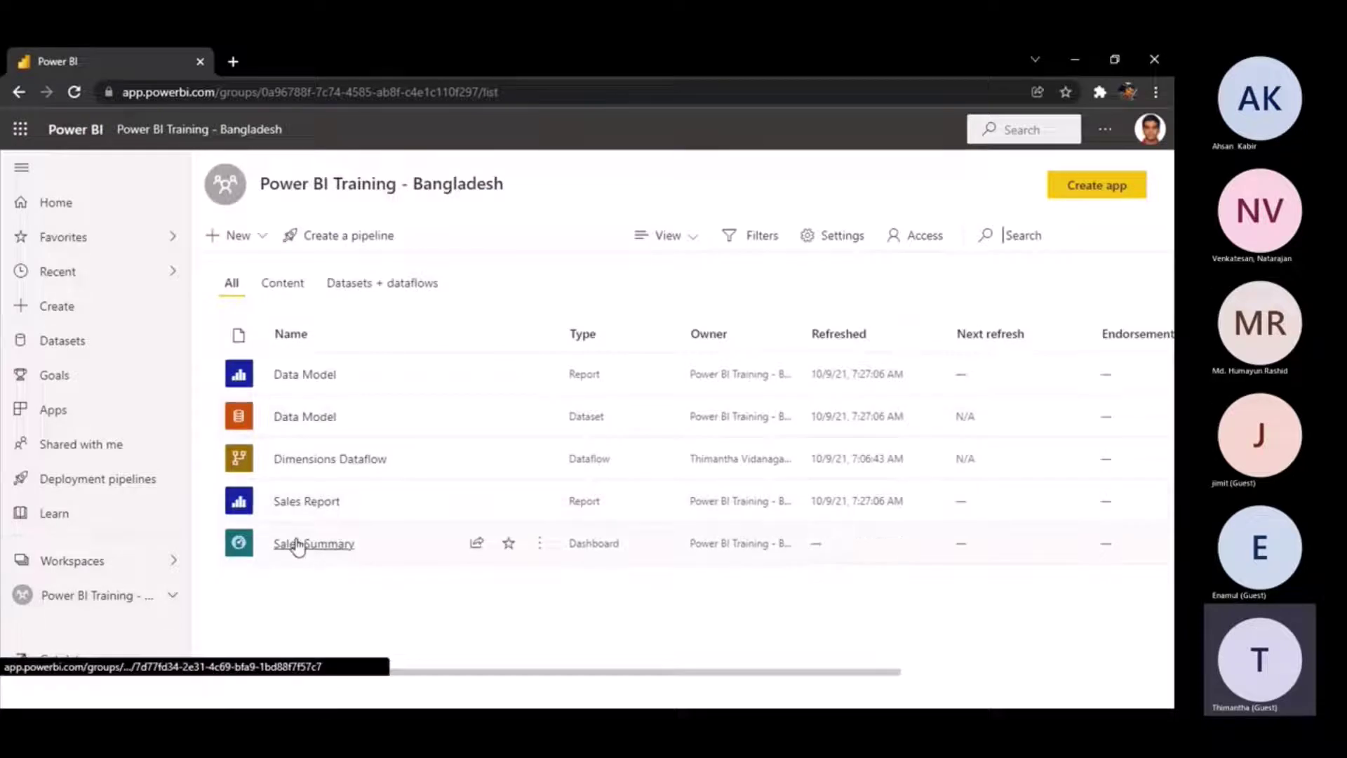
click(331, 550)
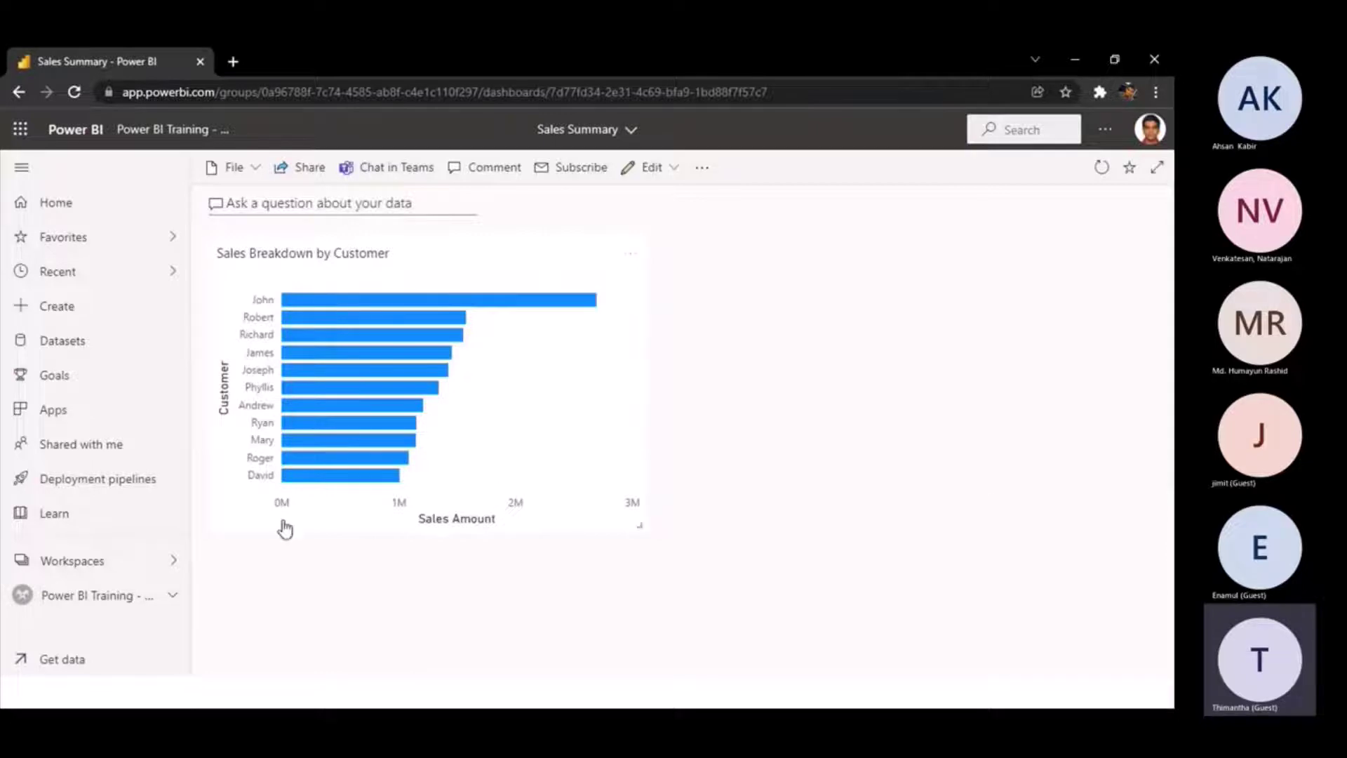
- Reopen the Sales Report and pin its Sales Breakdown by Product visual to the existing Sales Summary dashboard
click(143, 600)
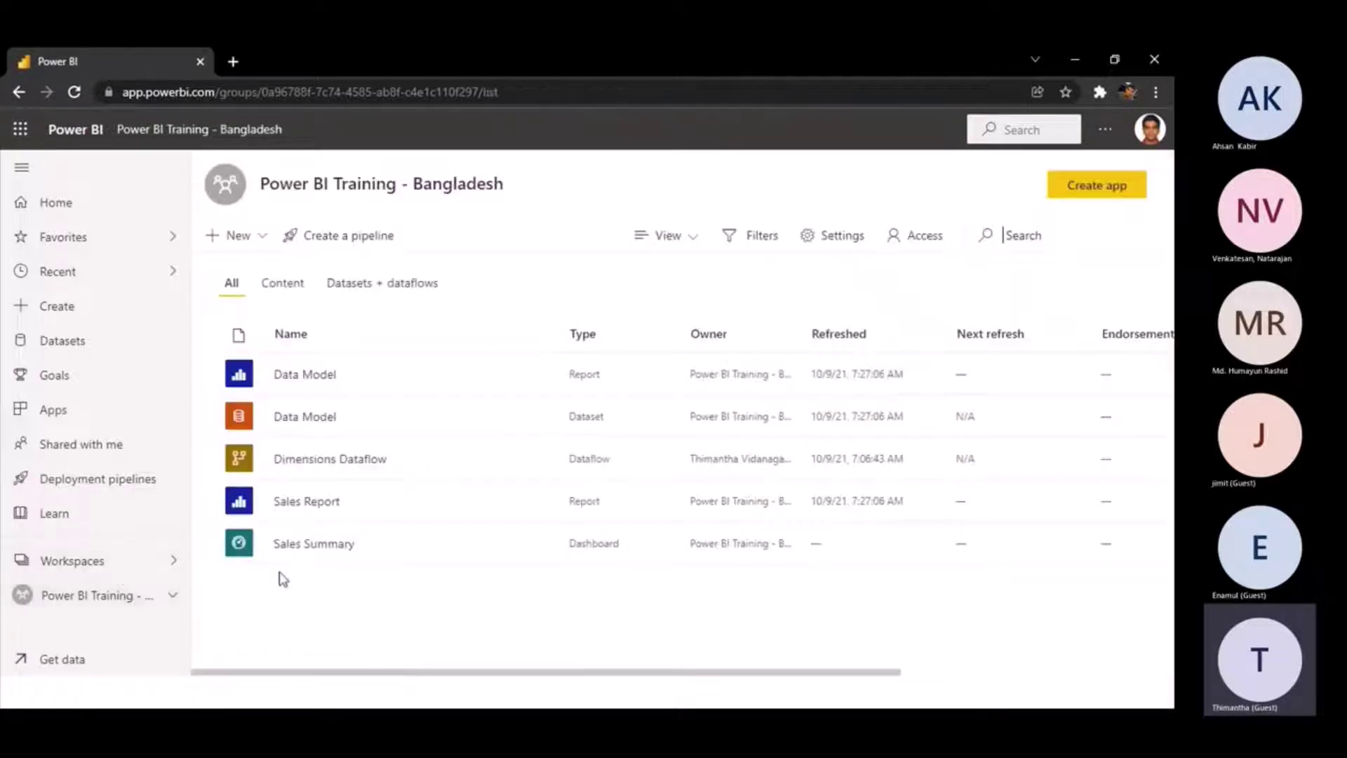
click(325, 511)
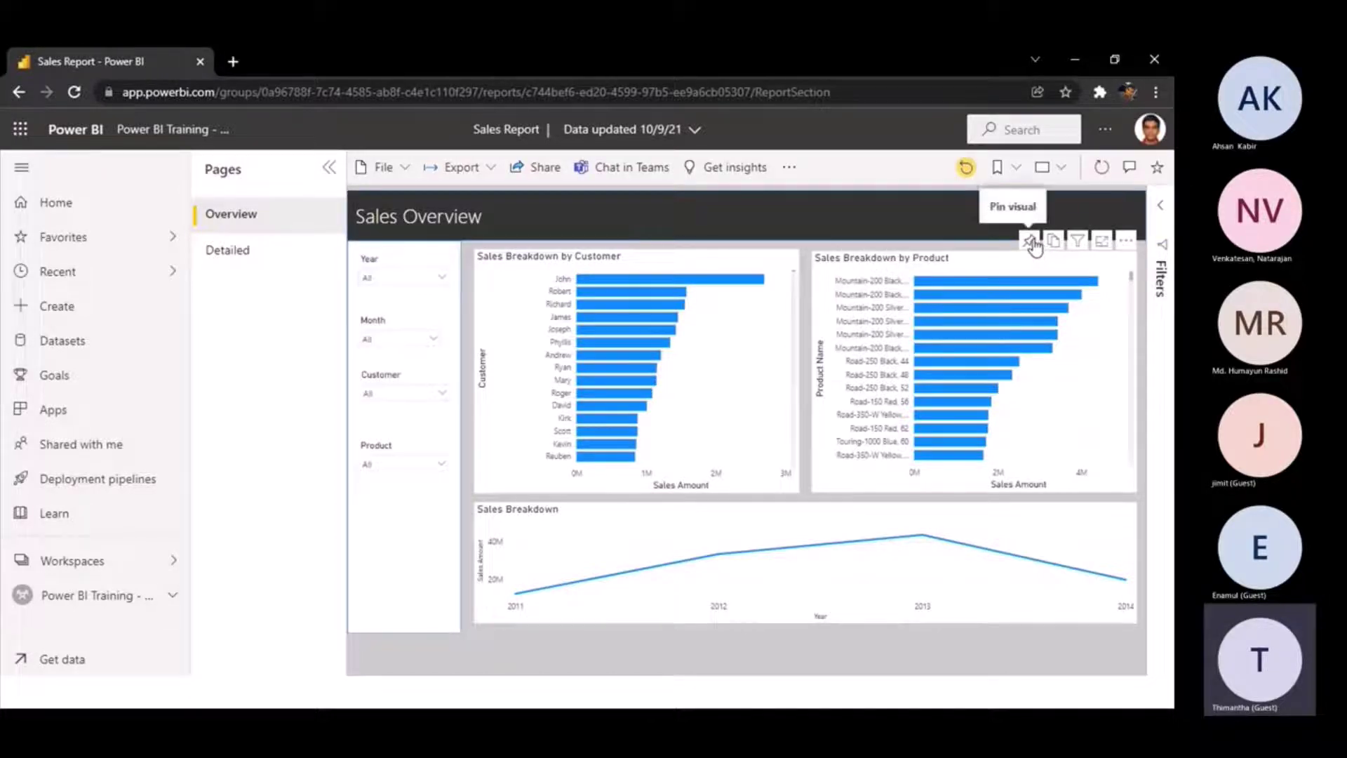
click(1030, 243)
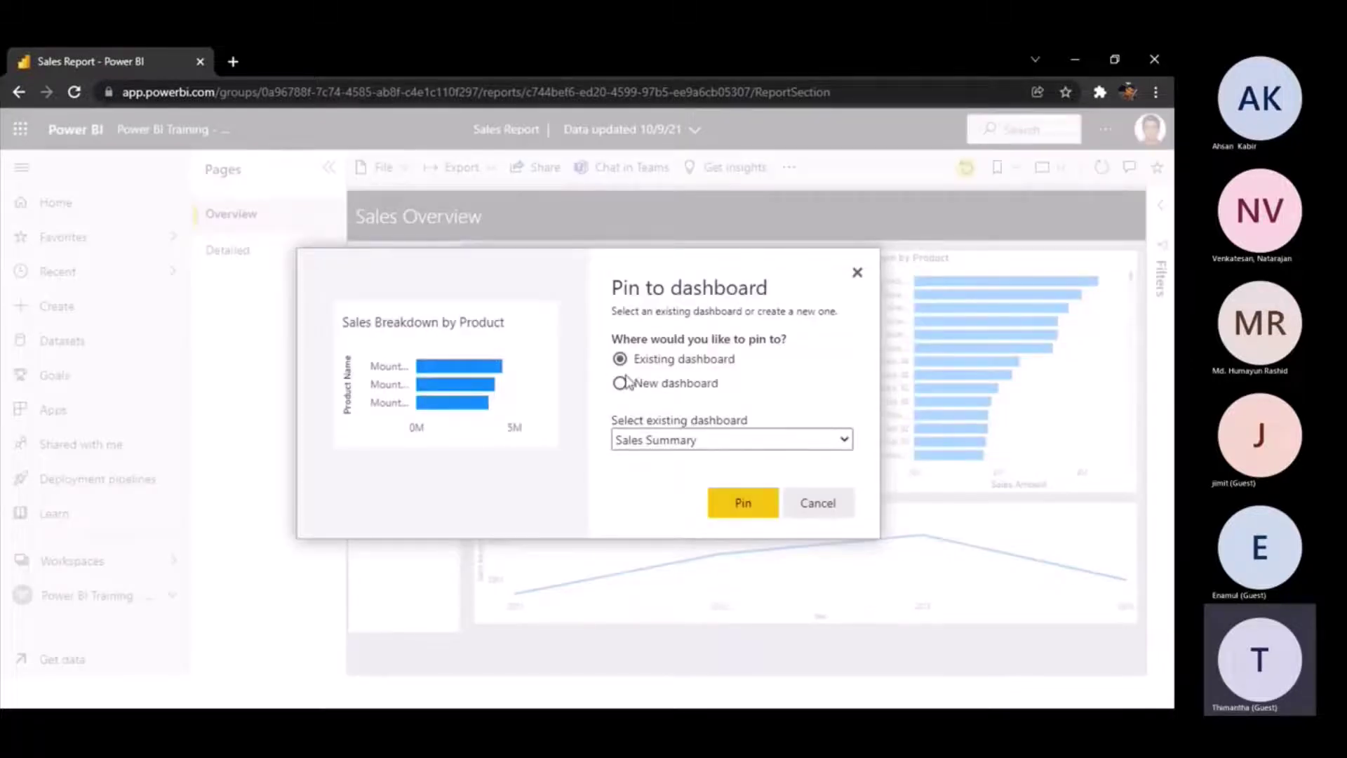
click(742, 503)
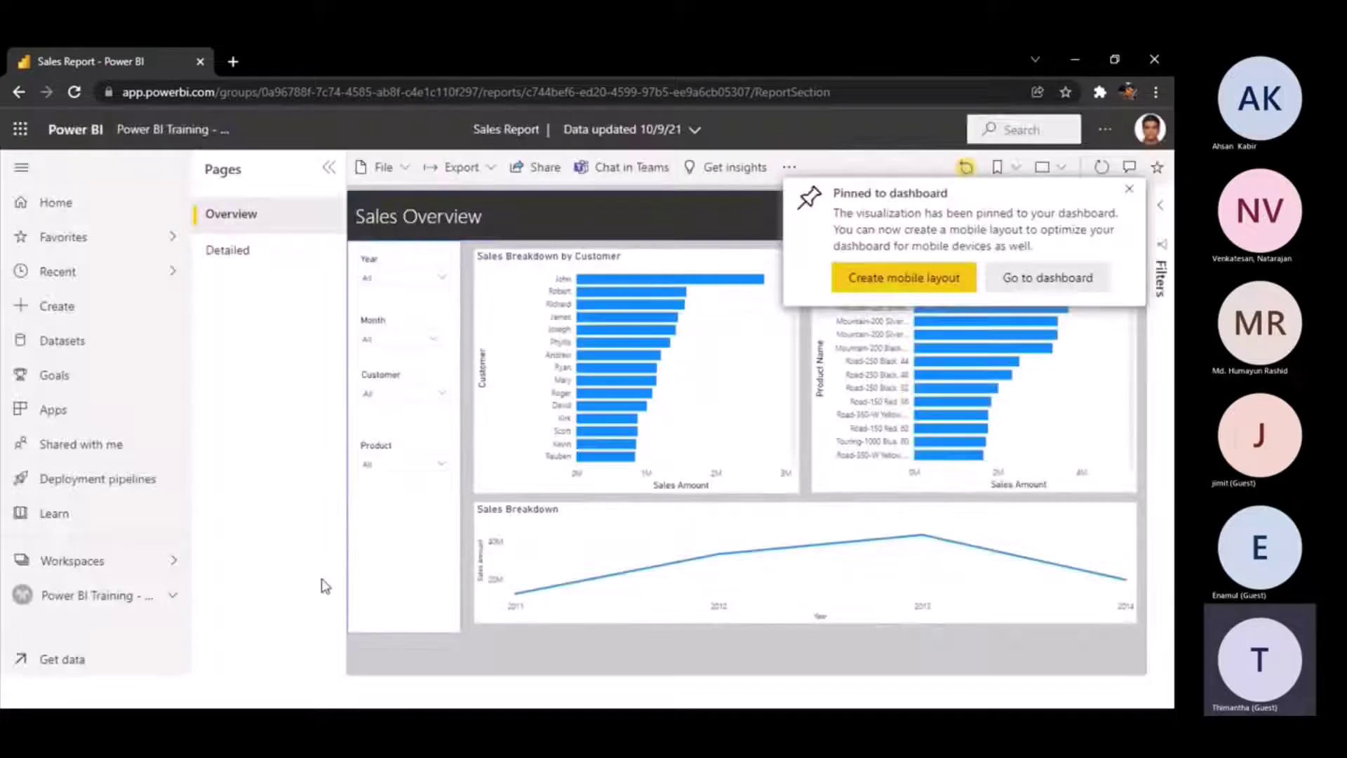
- Open the Sales Summary dashboard from the workspace and dismiss the pin notification
click(121, 603)
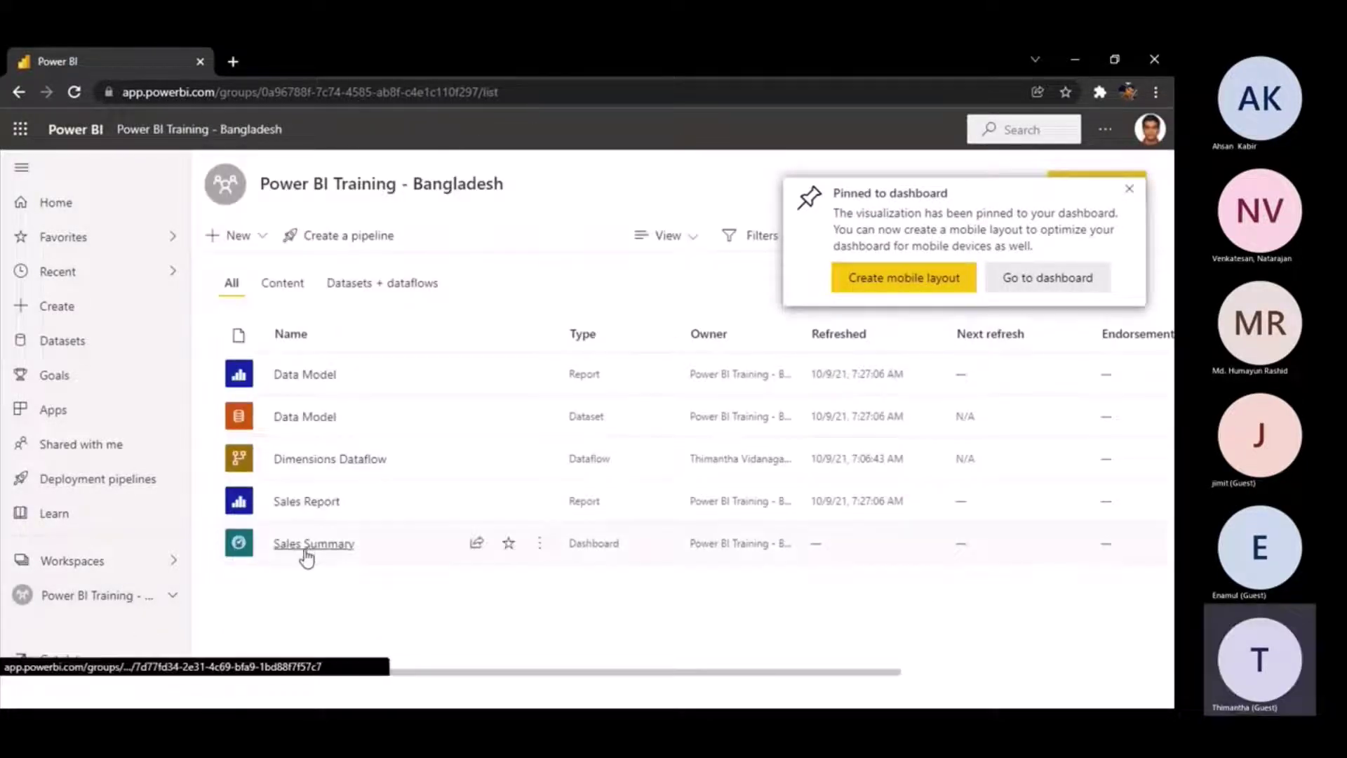
click(338, 550)
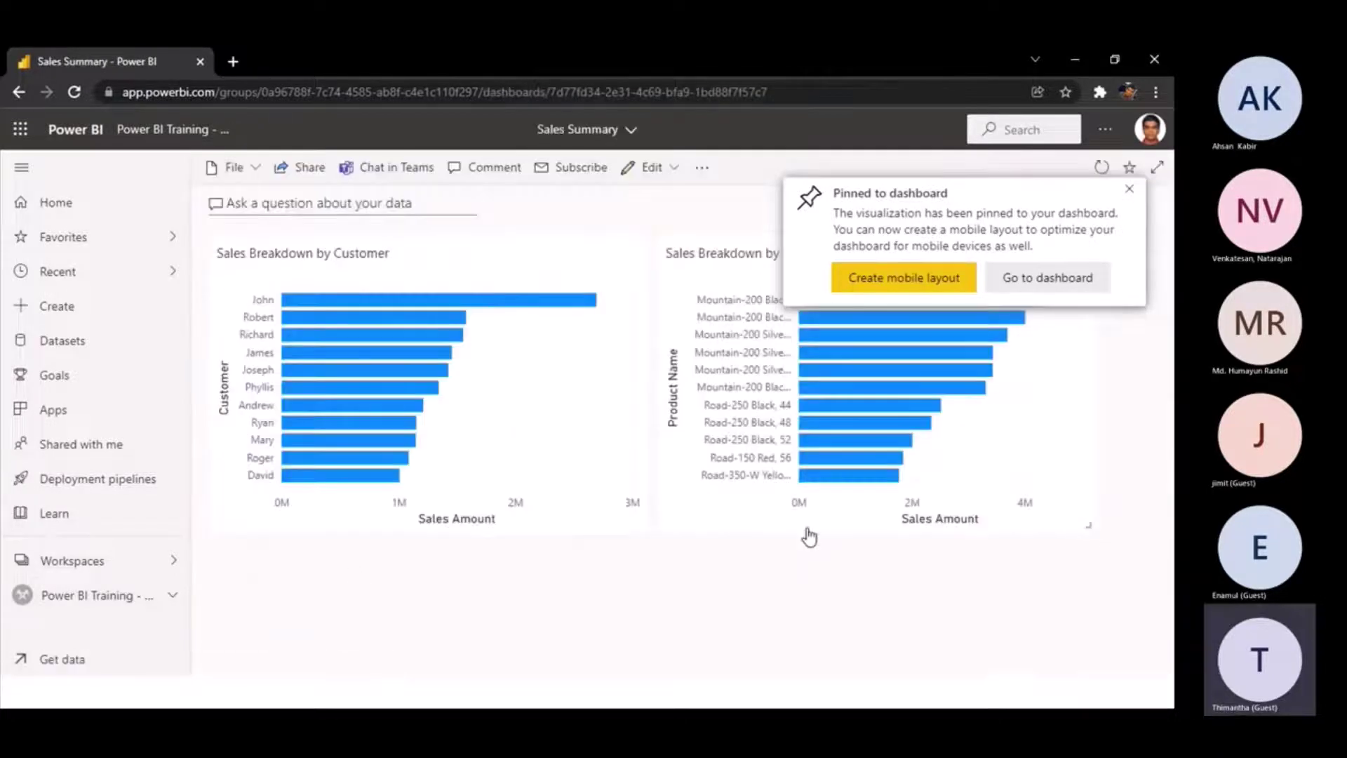
click(1128, 188)
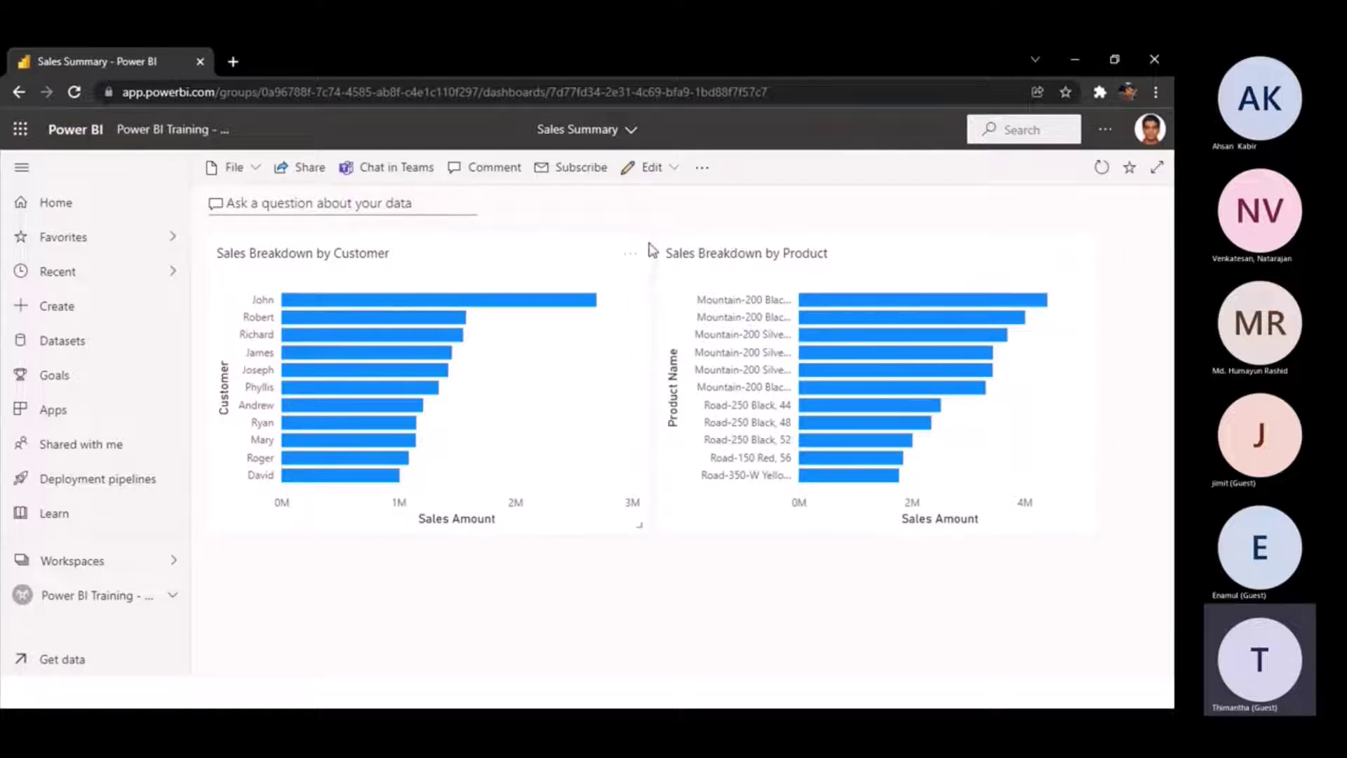
click(651, 168)
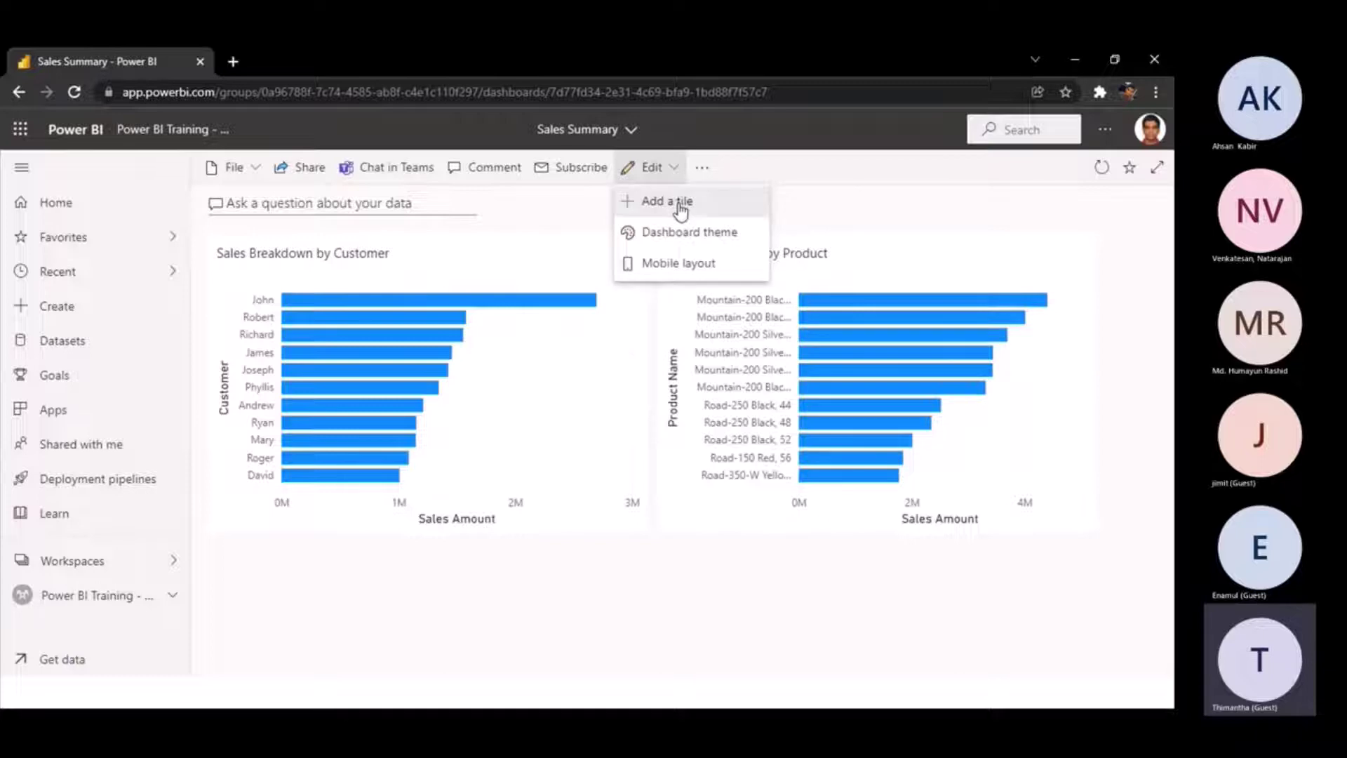
click(1121, 638)
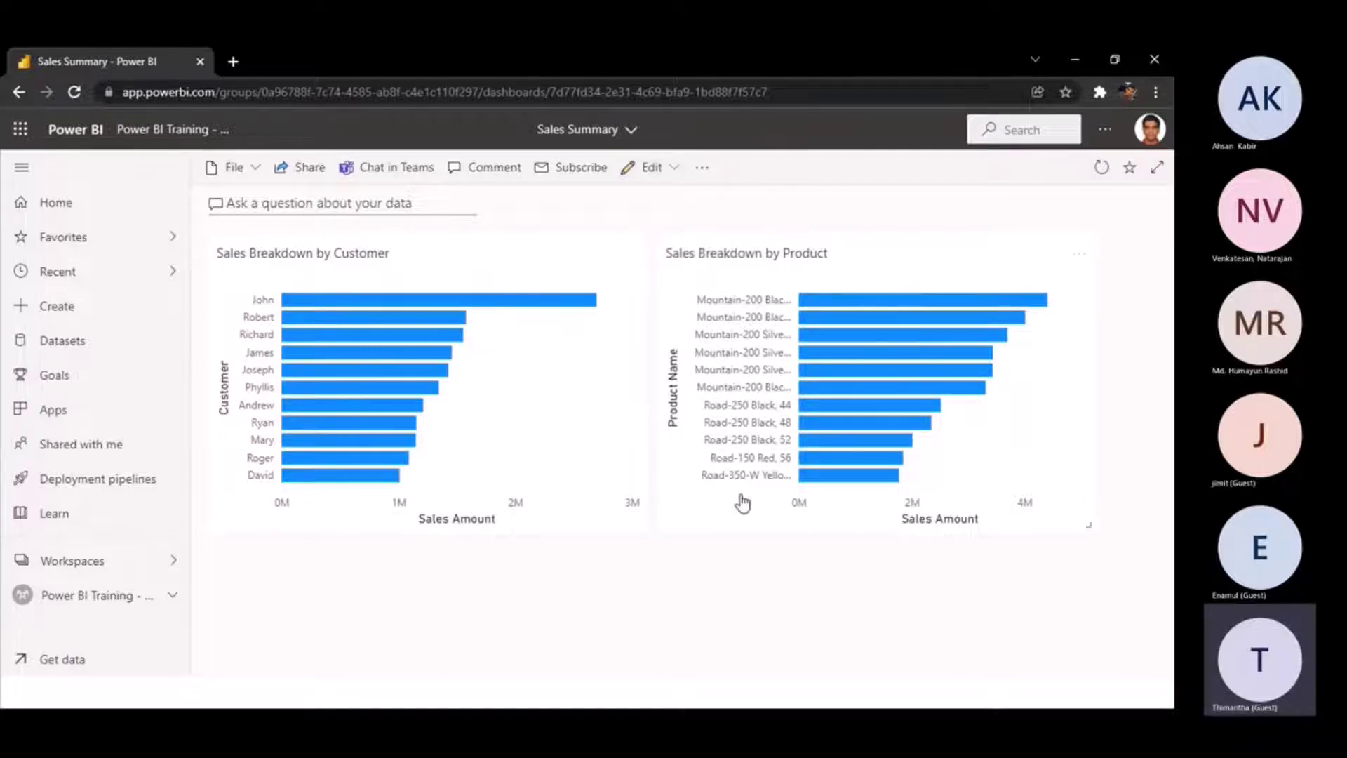
- Open the report behind the Sales Breakdown by Customer tile and return to the Sales Summary dashboard
click(340, 257)
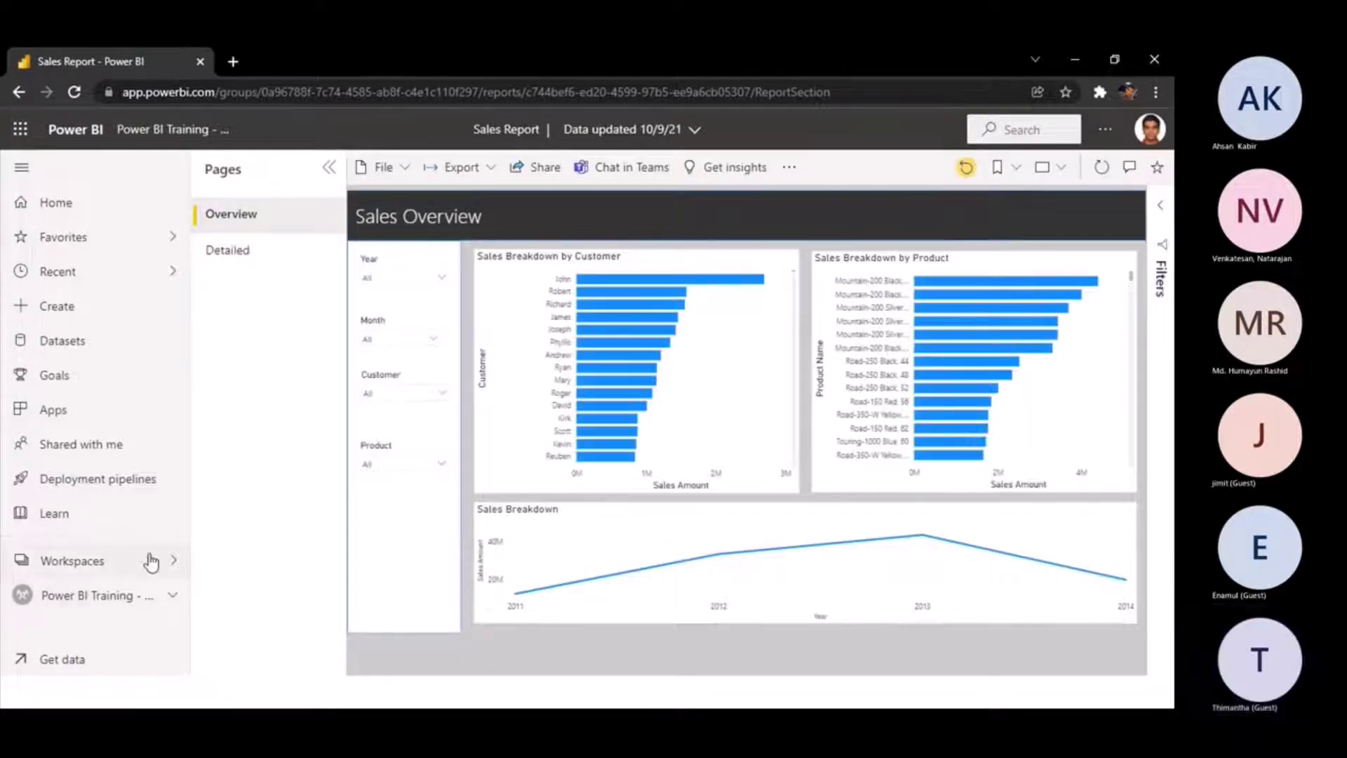
click(177, 597)
click(324, 553)
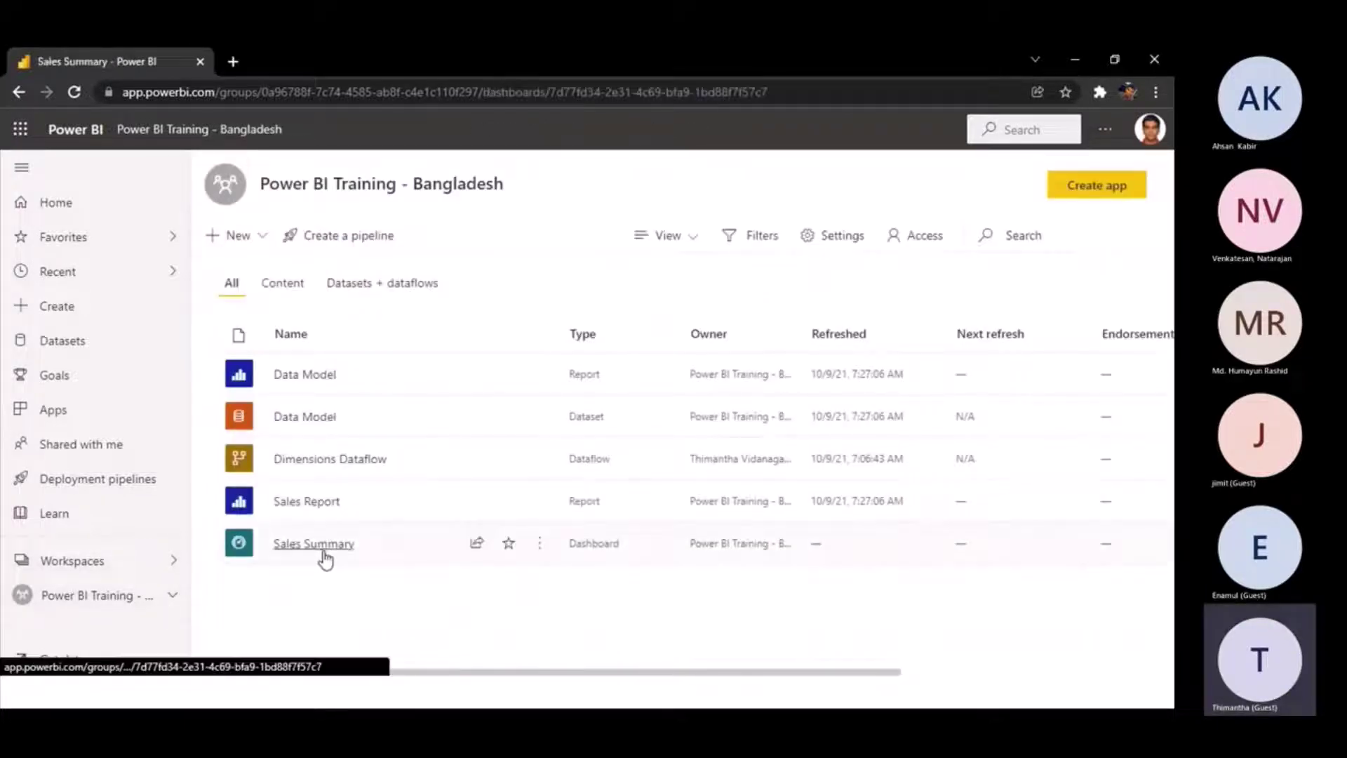
- Follow the Sales Breakdown by Customer tile on the dashboard to its source report again
mouse_move(415, 361)
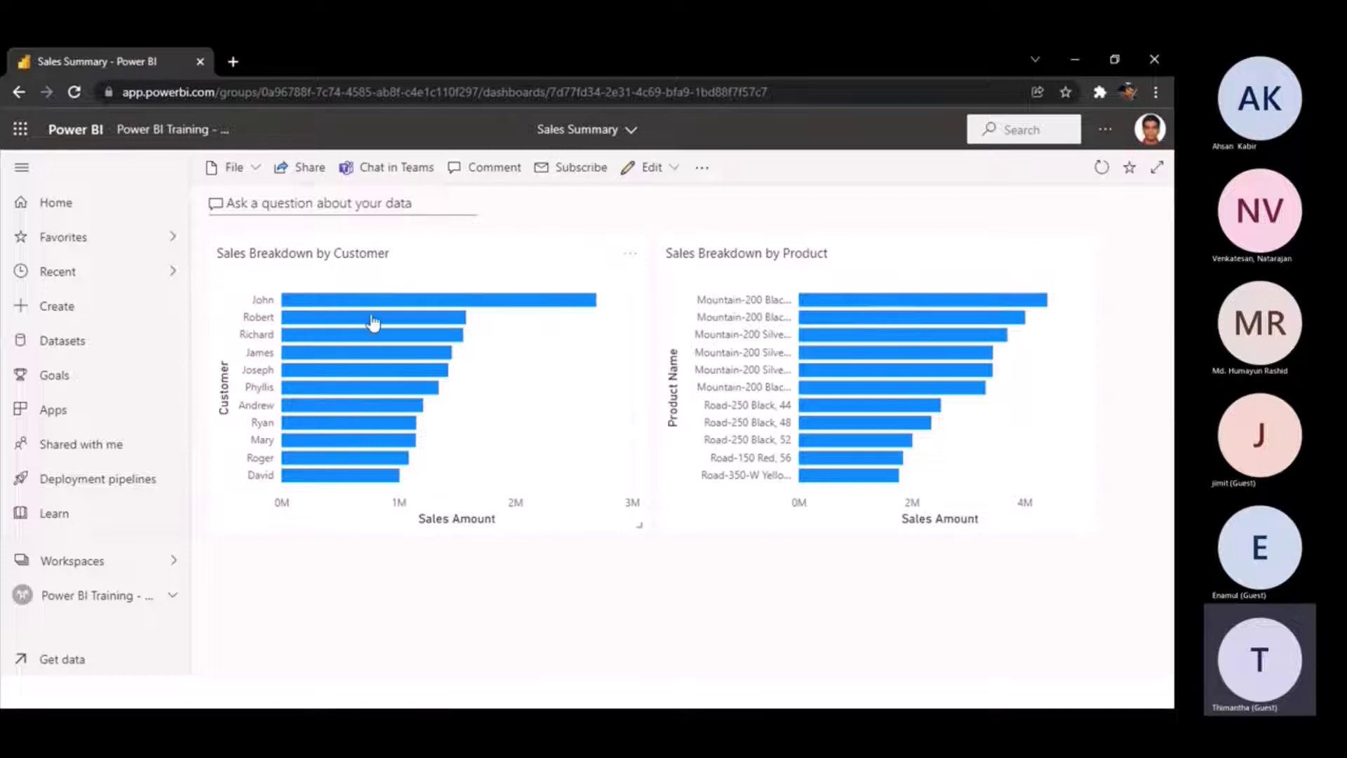
click(438, 330)
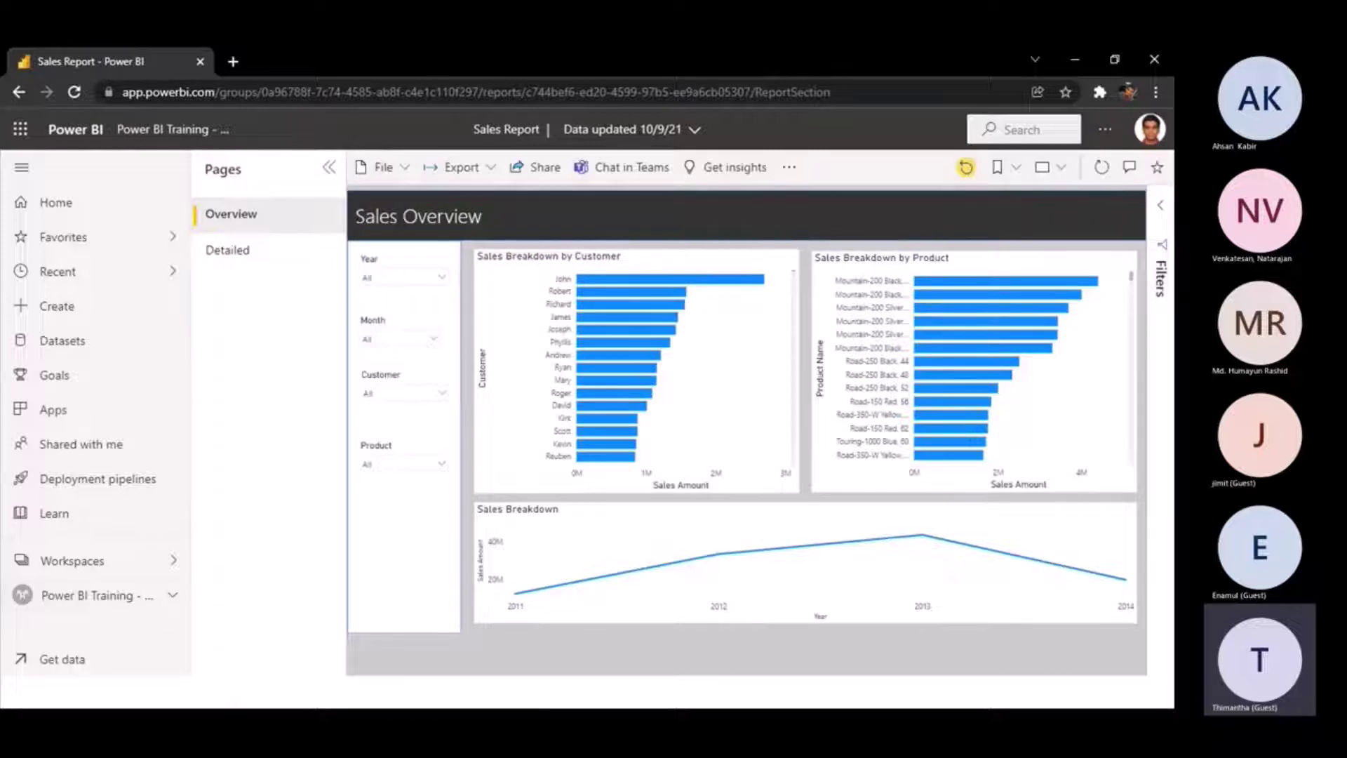
- Return from the Sales Report to the Sales Summary dashboard through the training workspace
click(133, 596)
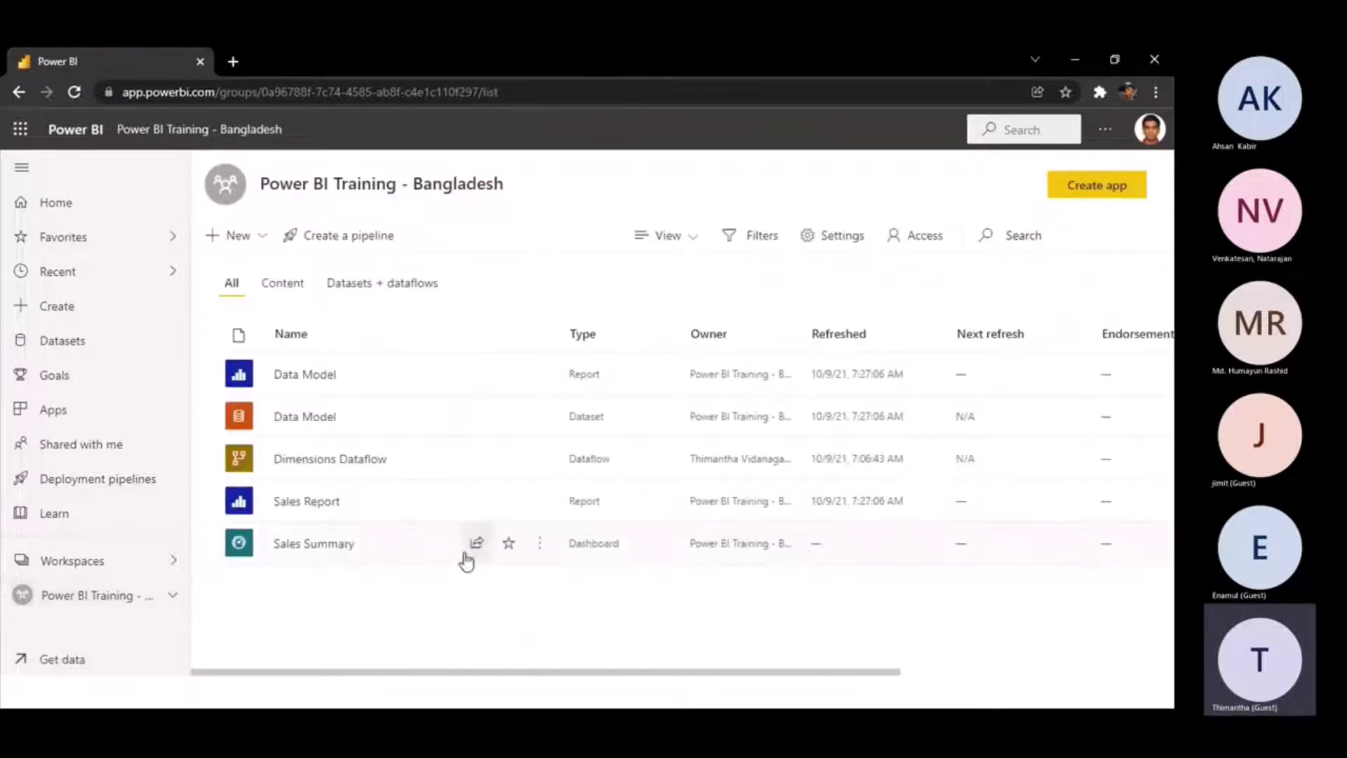
click(339, 551)
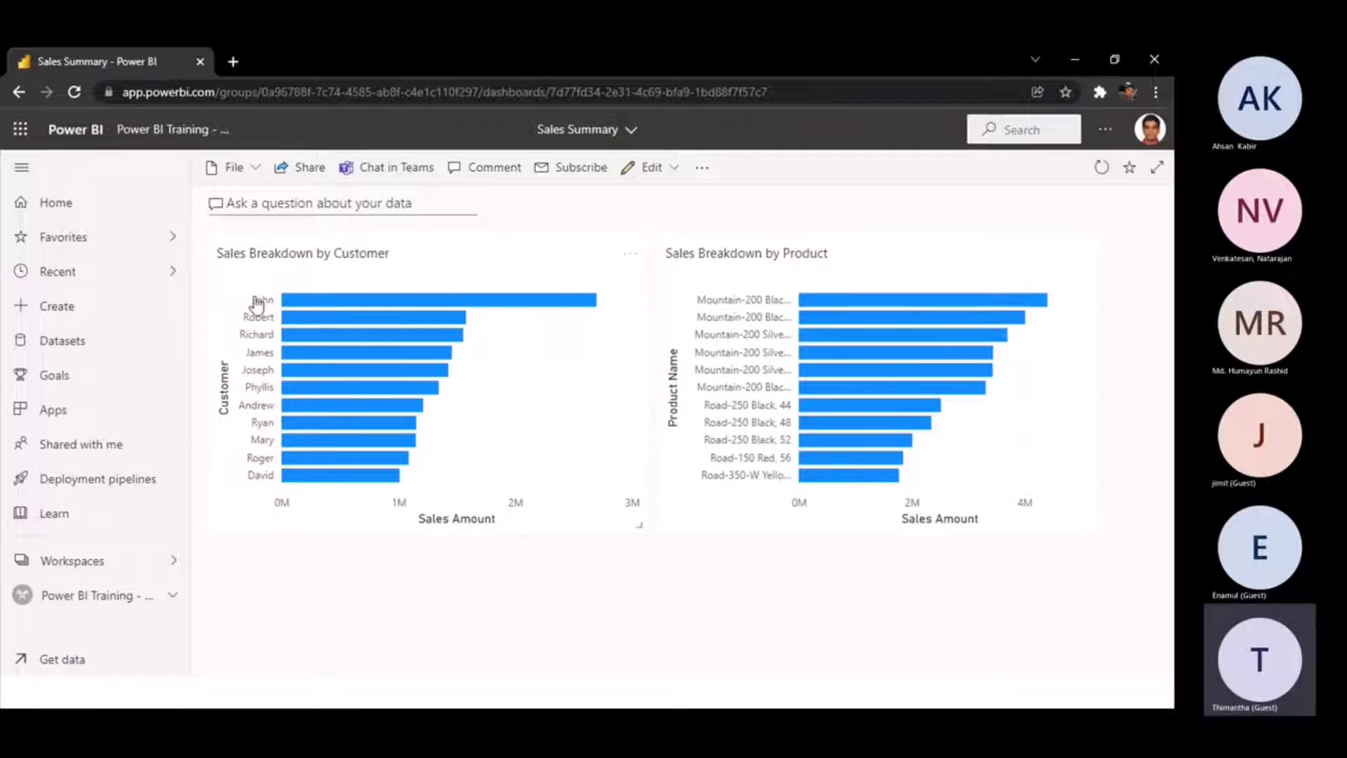
click(639, 529)
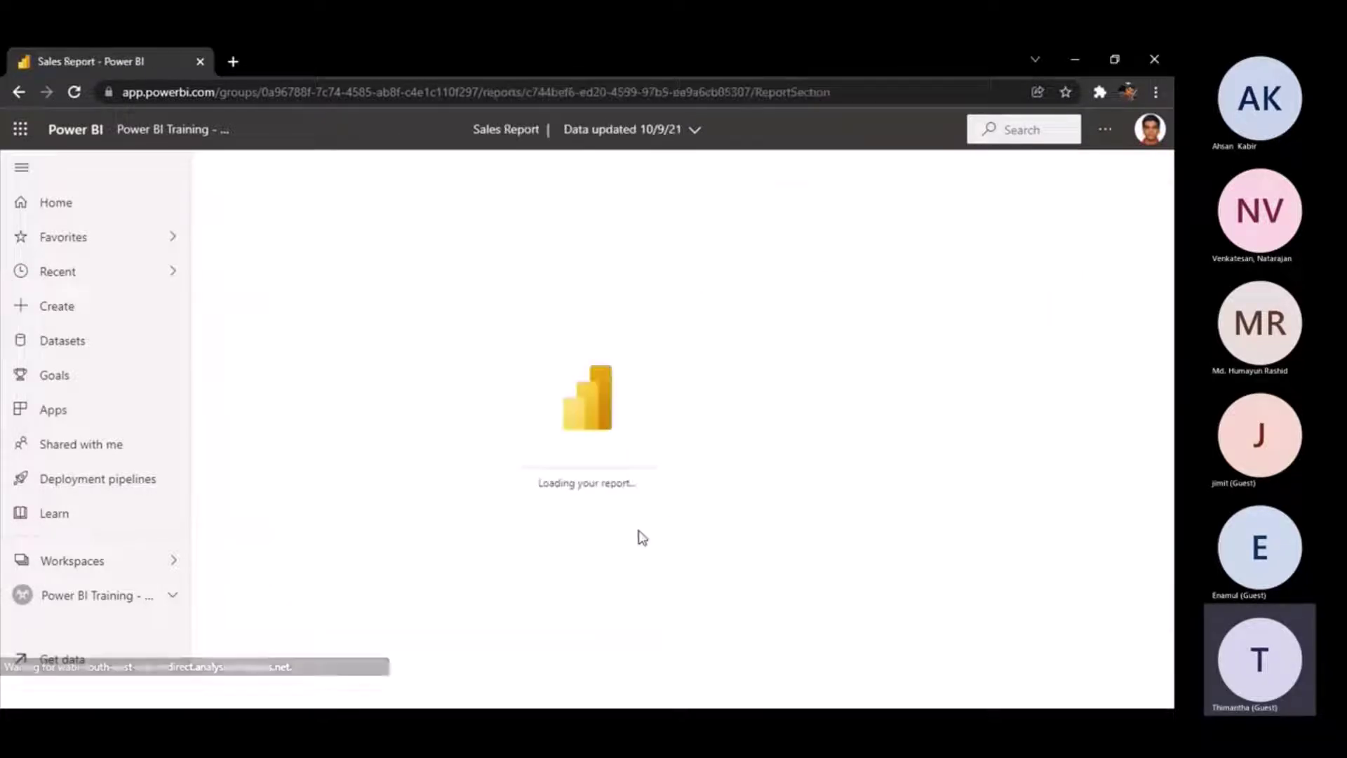
click(104, 600)
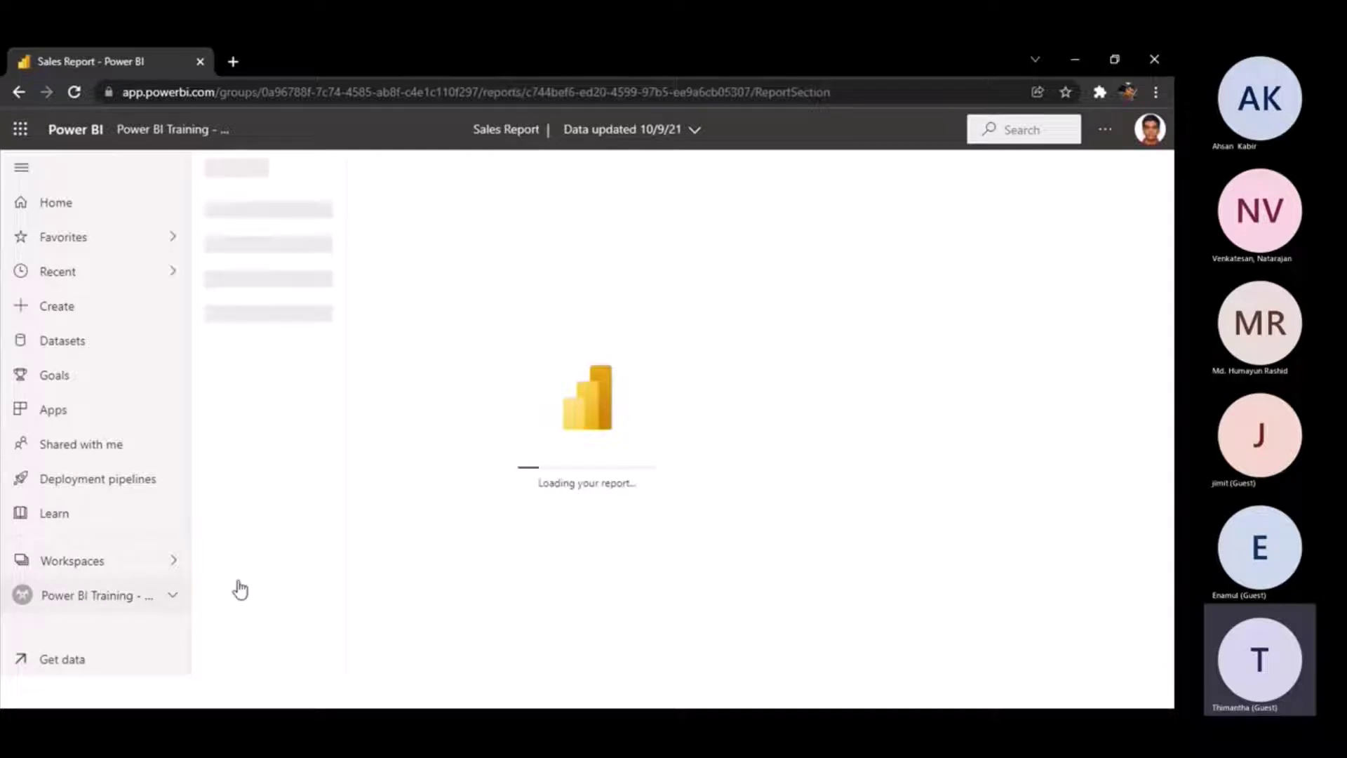
click(346, 544)
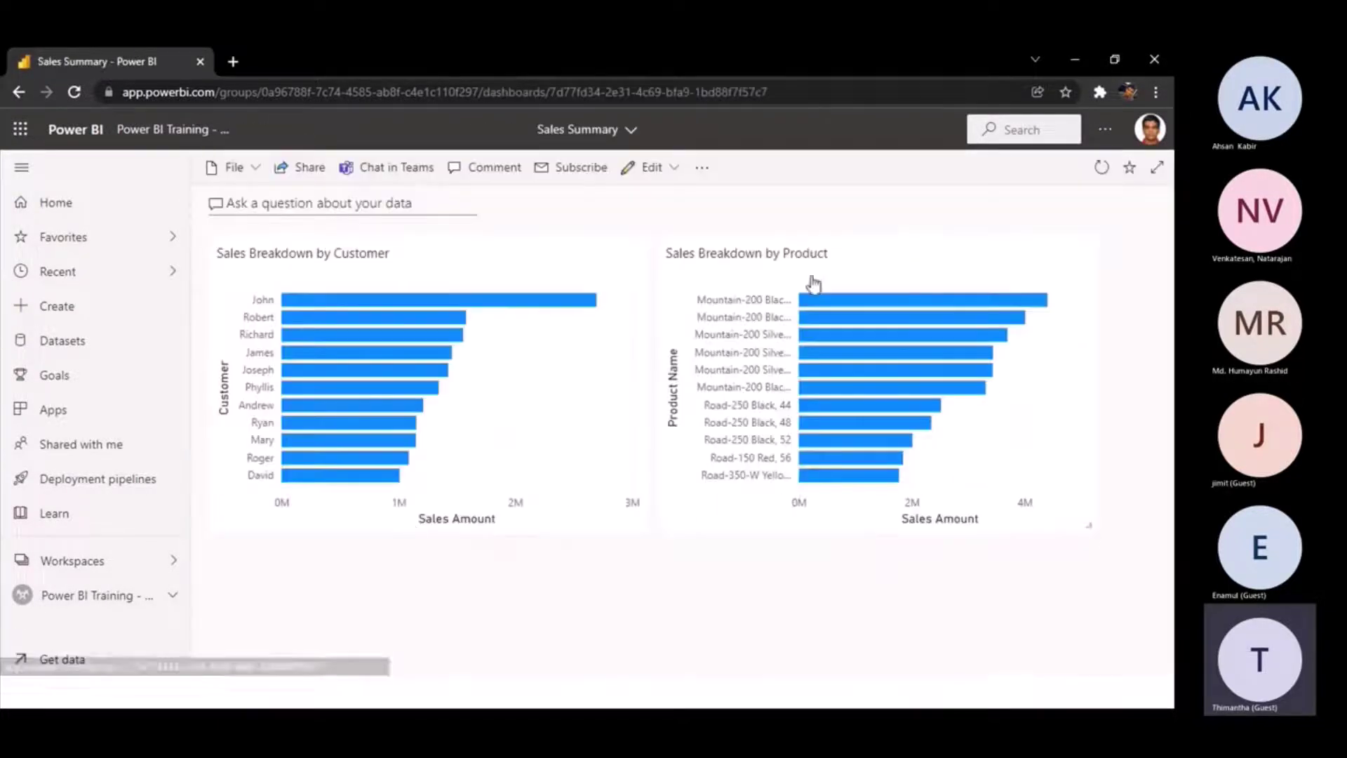
- Open the Sales Breakdown by Customer tile in focus mode
right_click(638, 261)
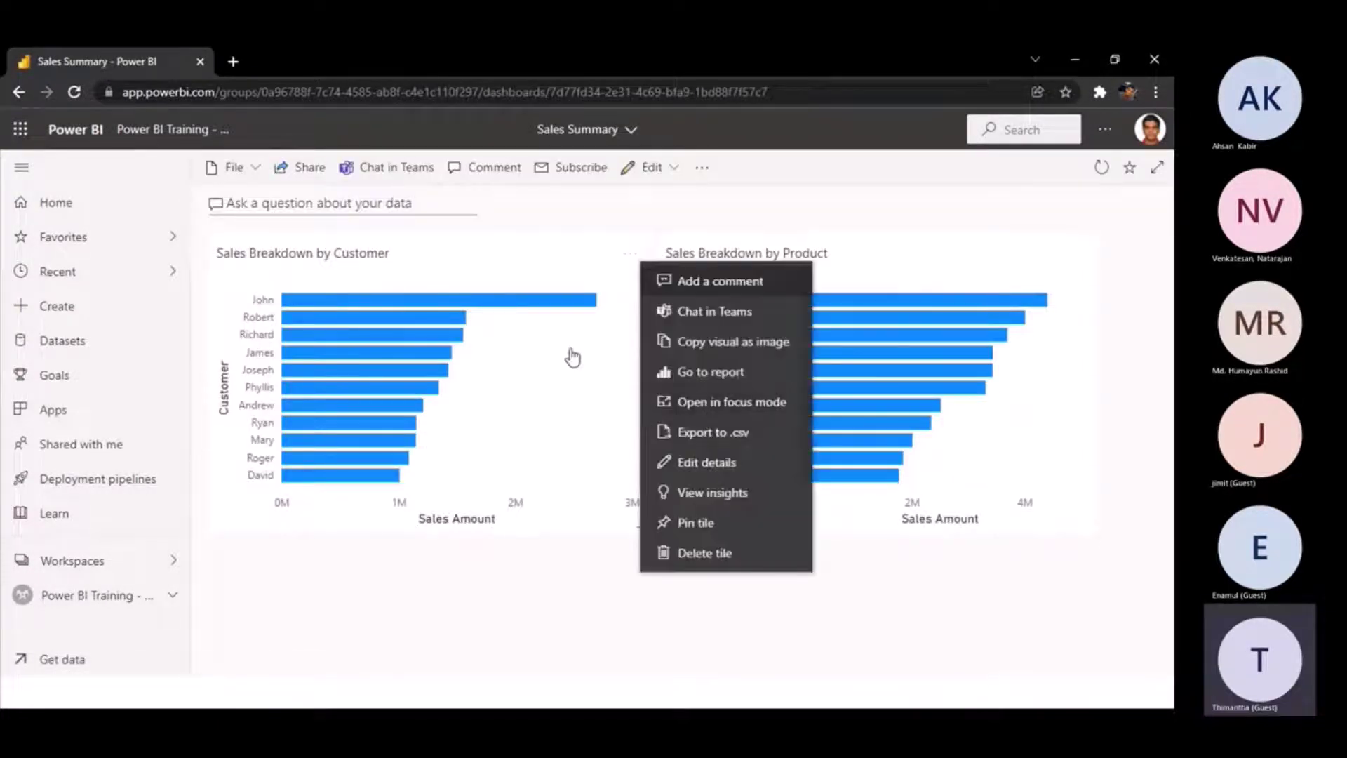
click(468, 588)
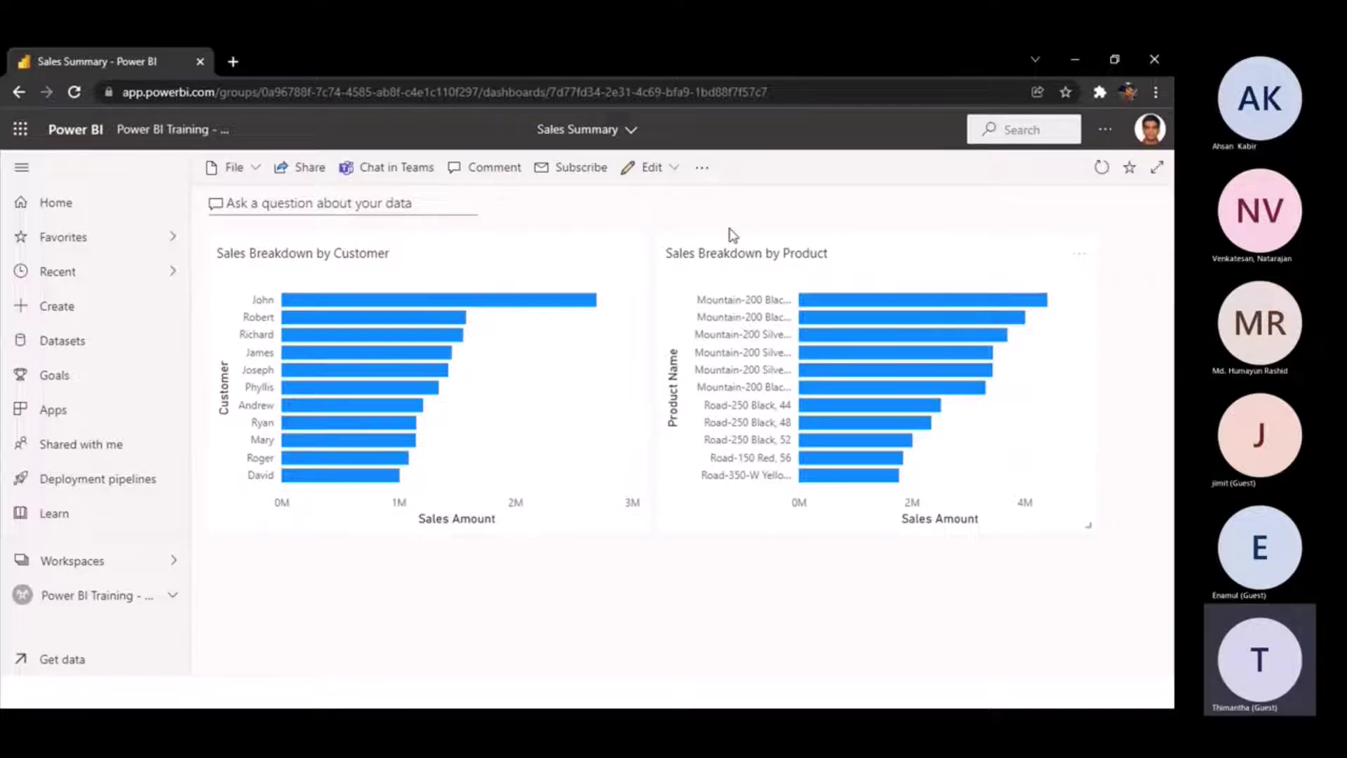
click(630, 256)
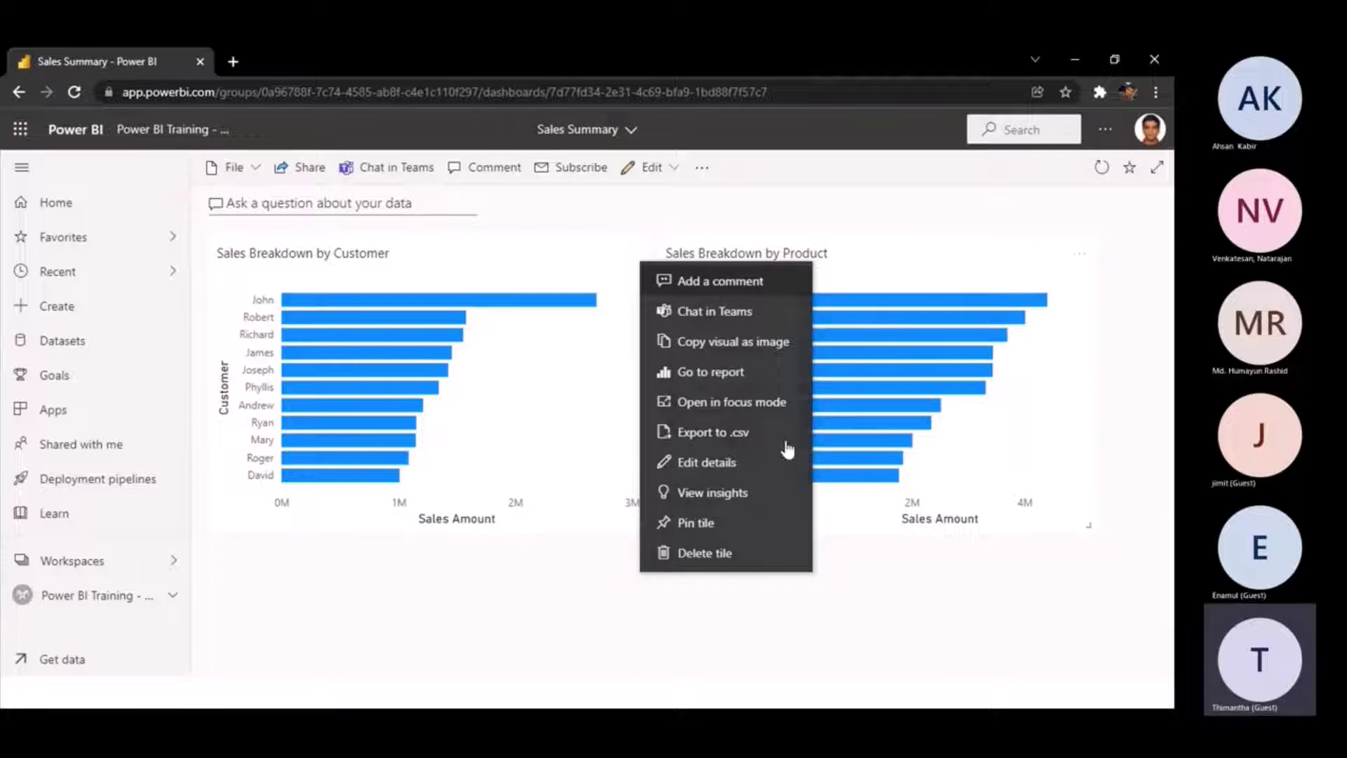
click(759, 411)
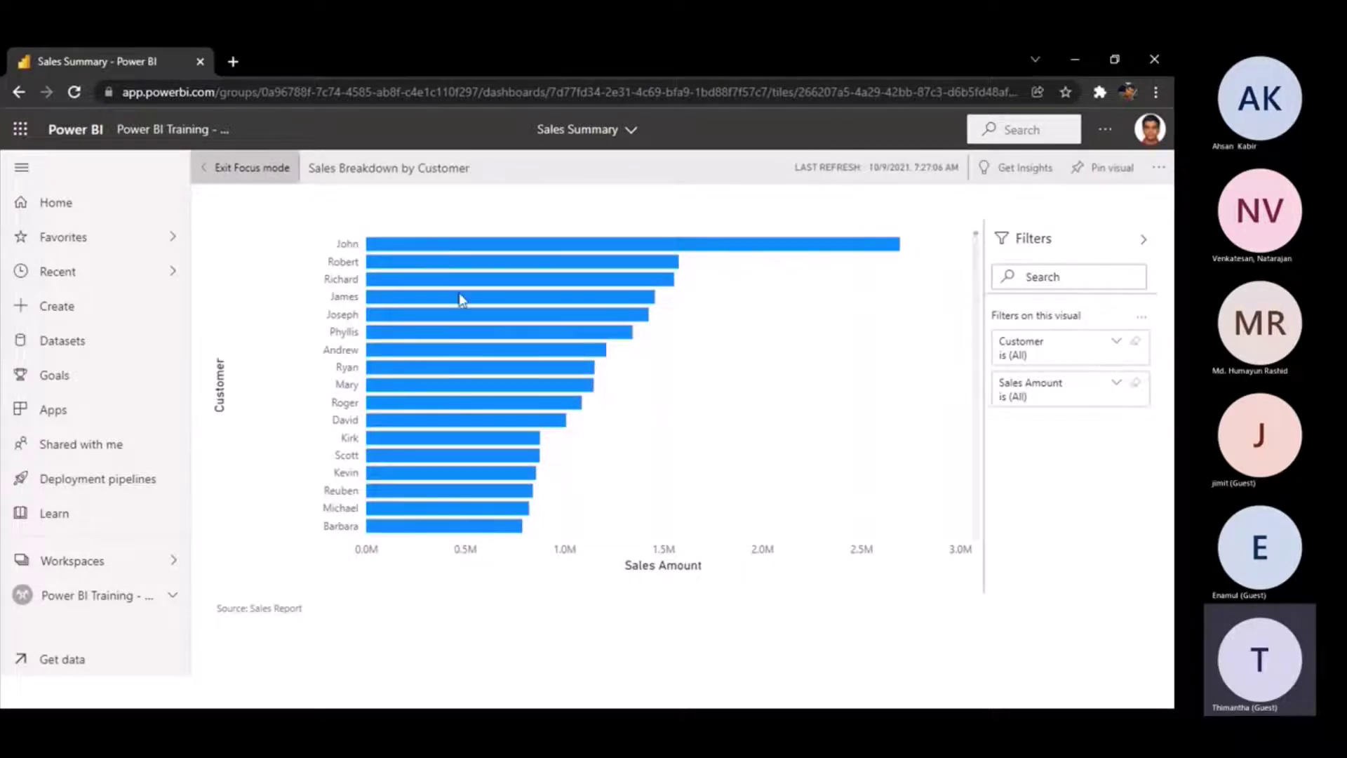
- Use basic filtering on the Customer field to limit the focused visual to four consecutive customers starting with "A"
click(1123, 342)
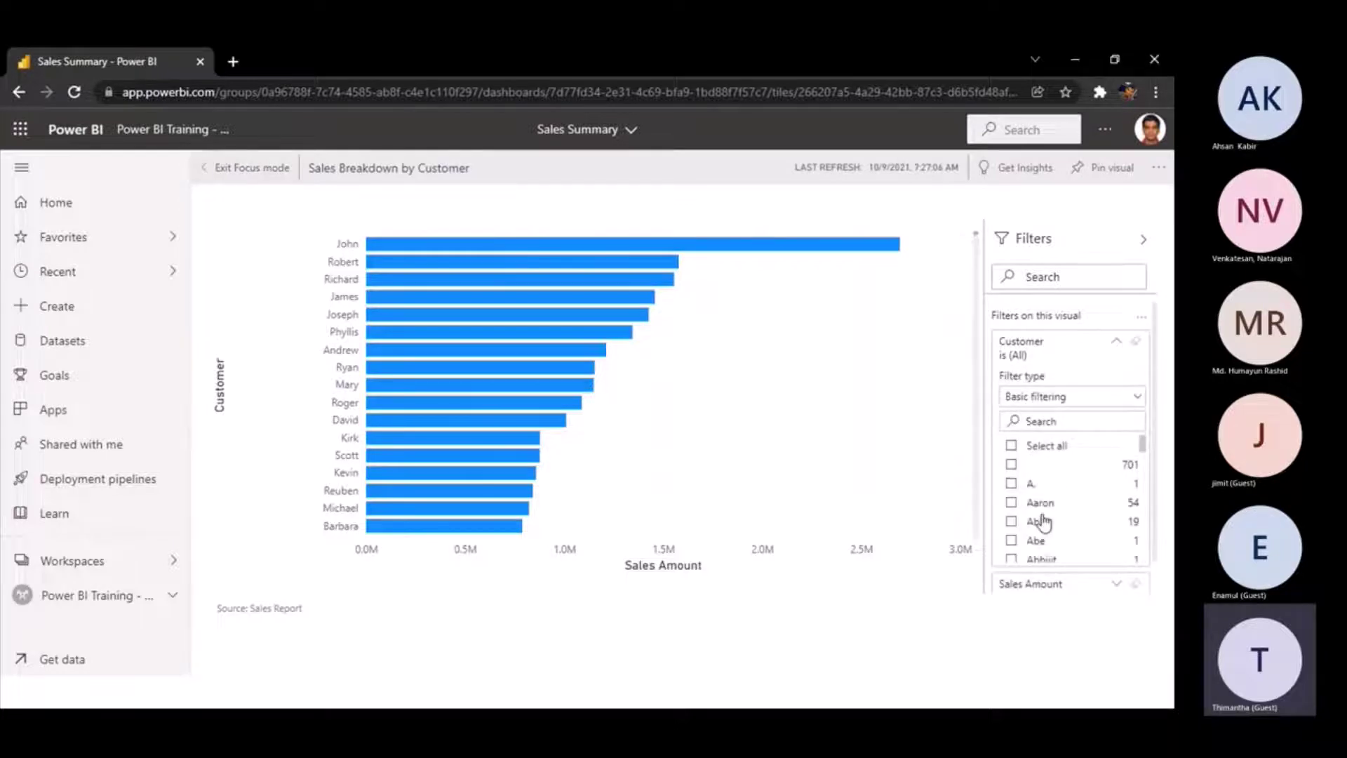
click(1116, 342)
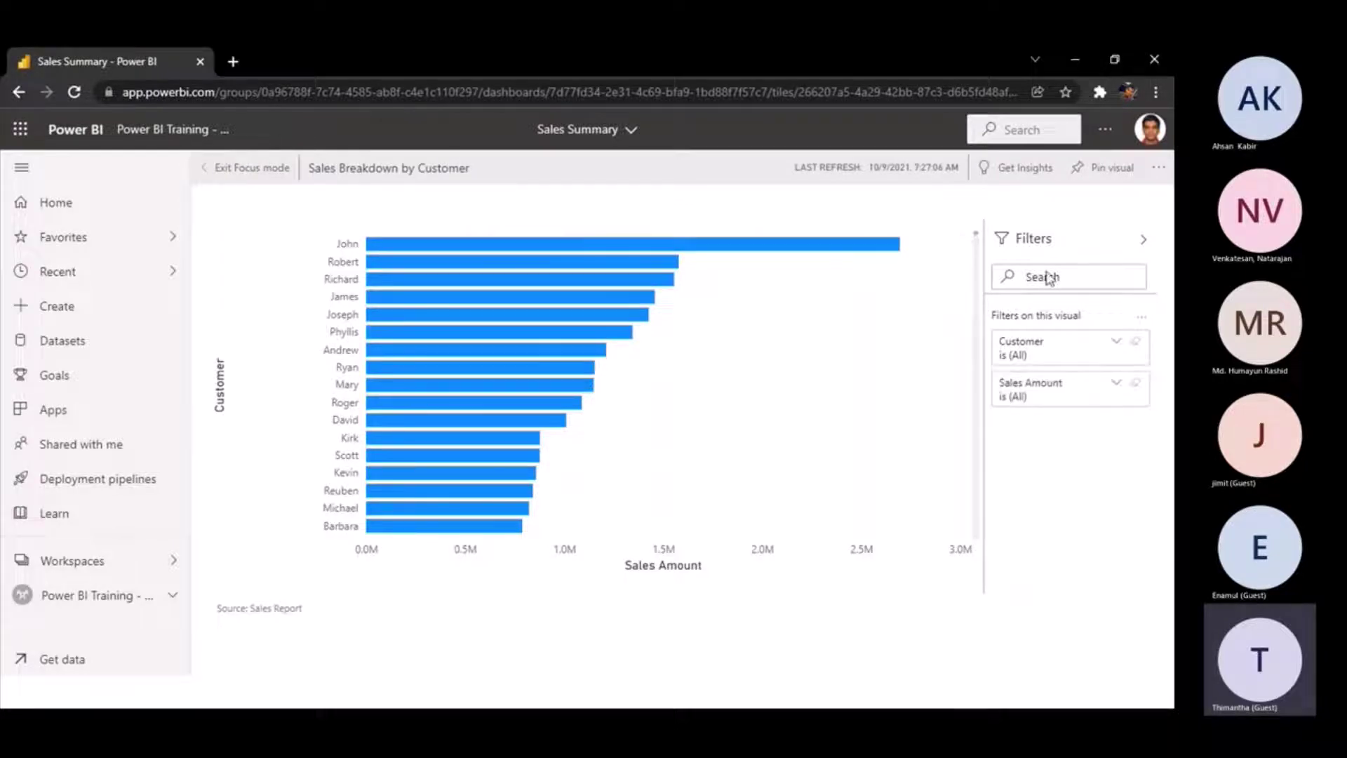
click(1118, 349)
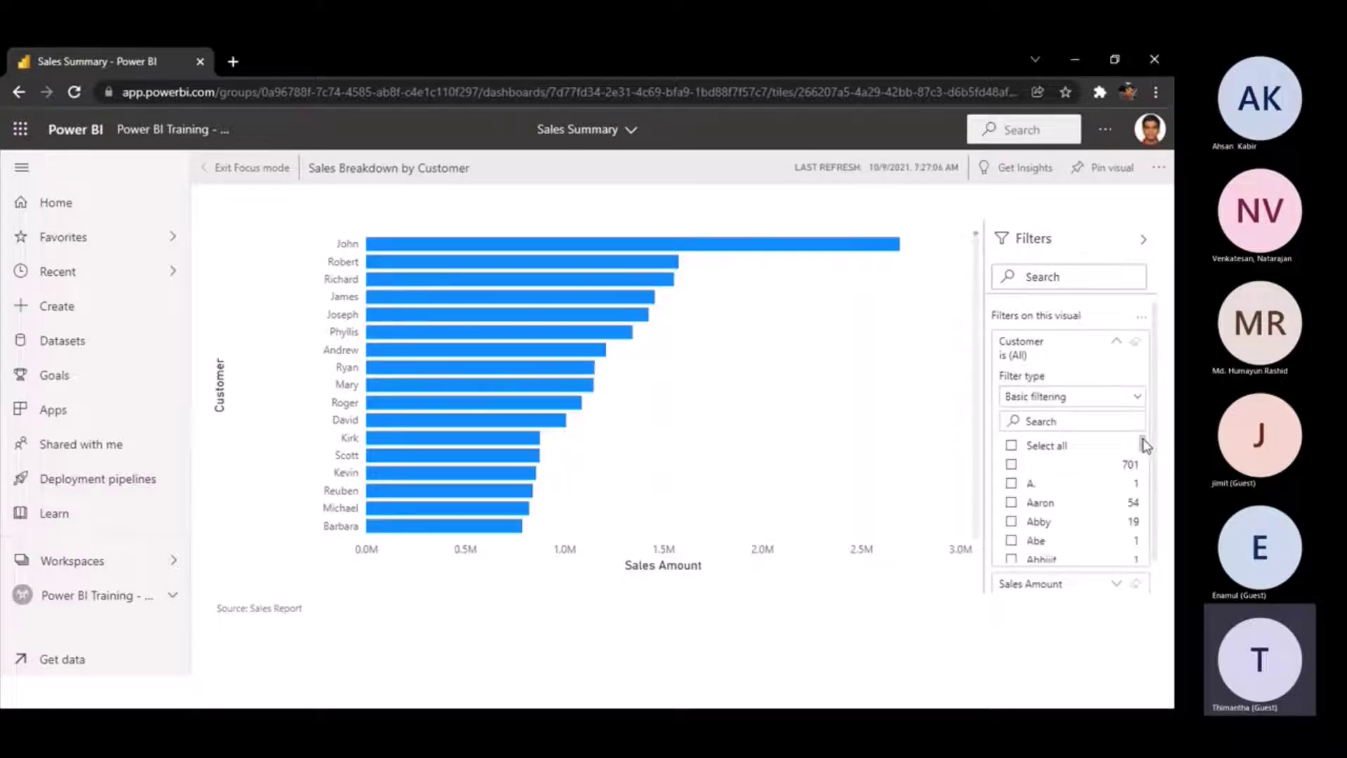
drag(1143, 443, 1141, 509)
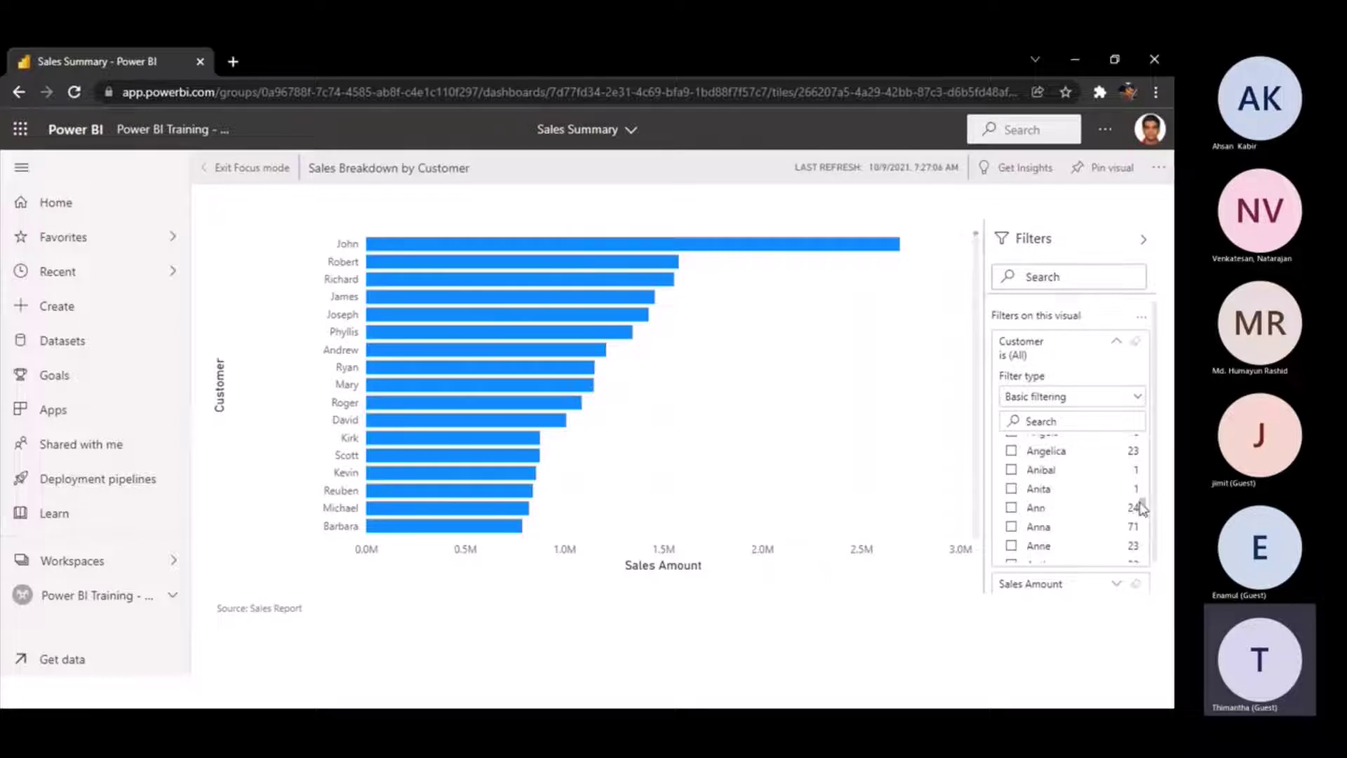
scroll(1073, 495, down, 5)
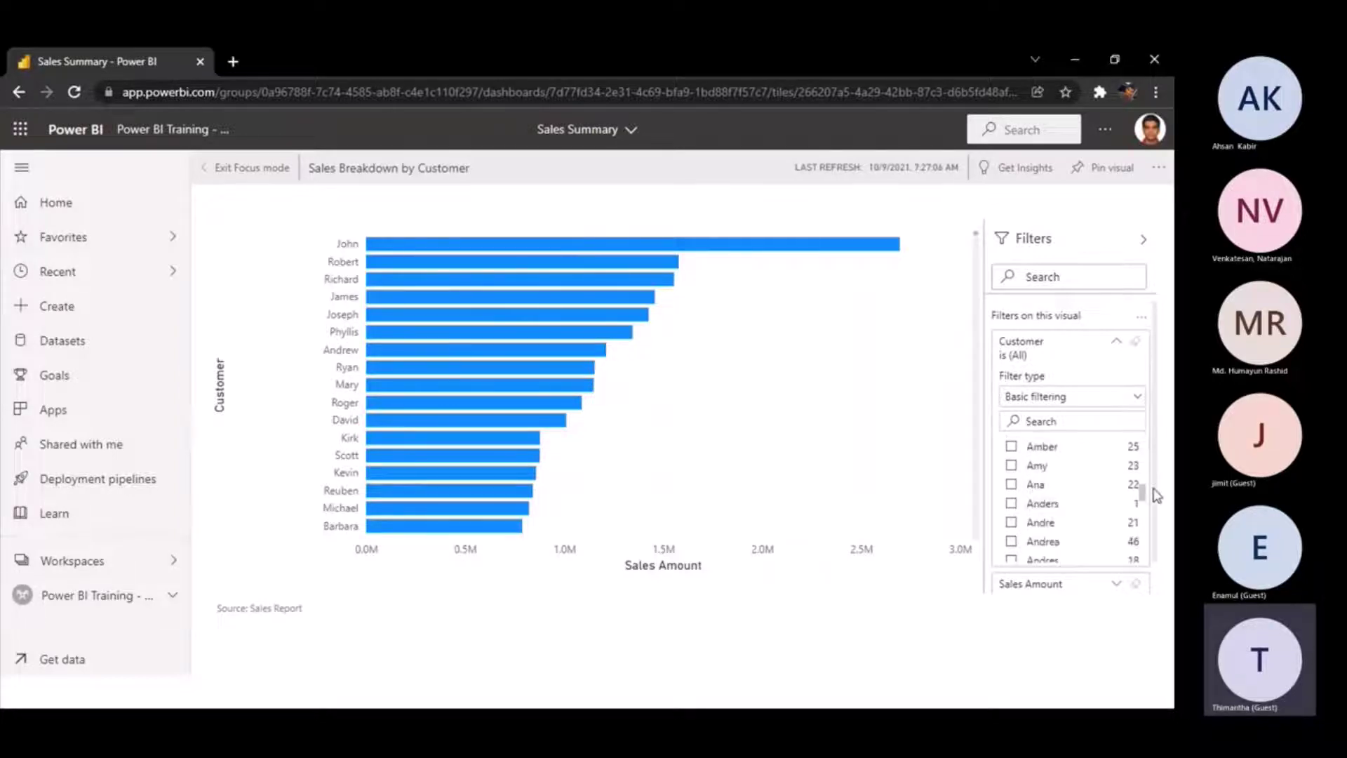
click(1013, 479)
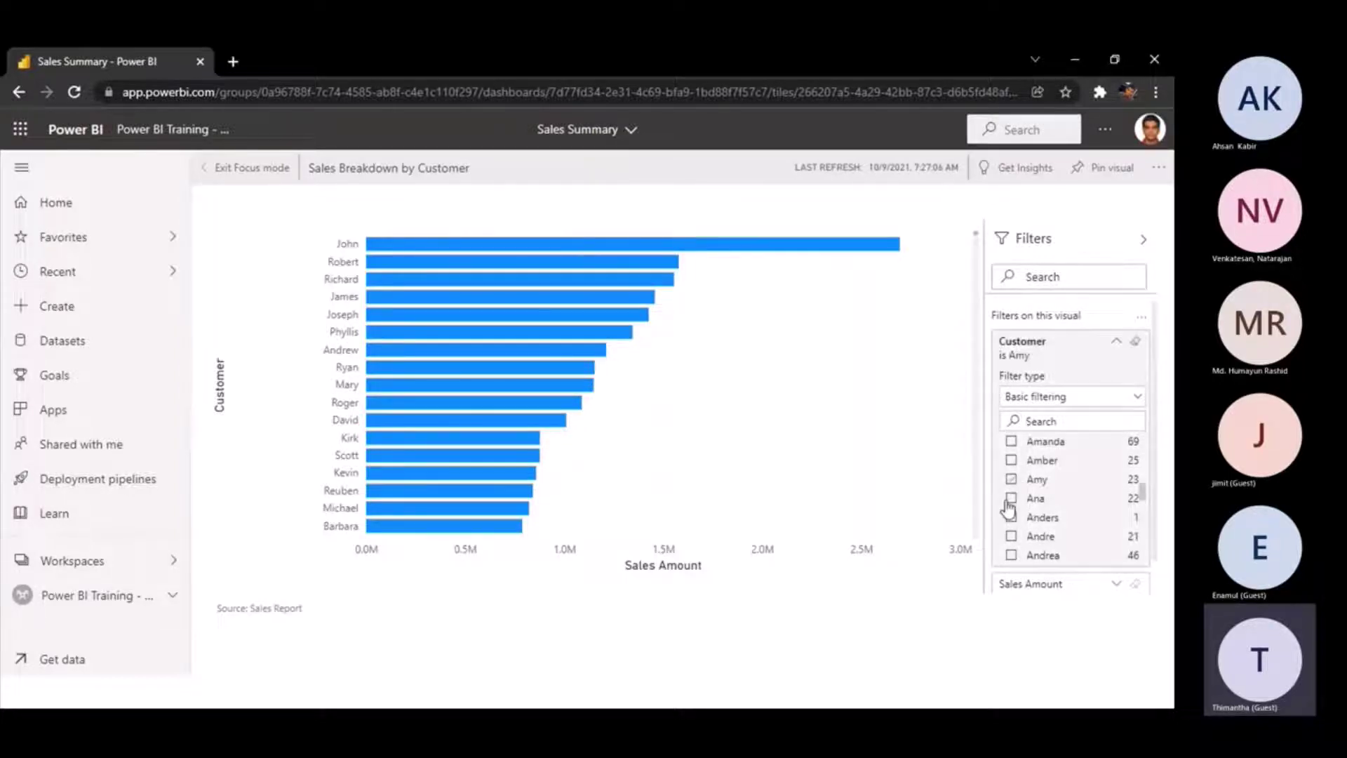
click(1012, 498)
click(1011, 517)
click(1012, 537)
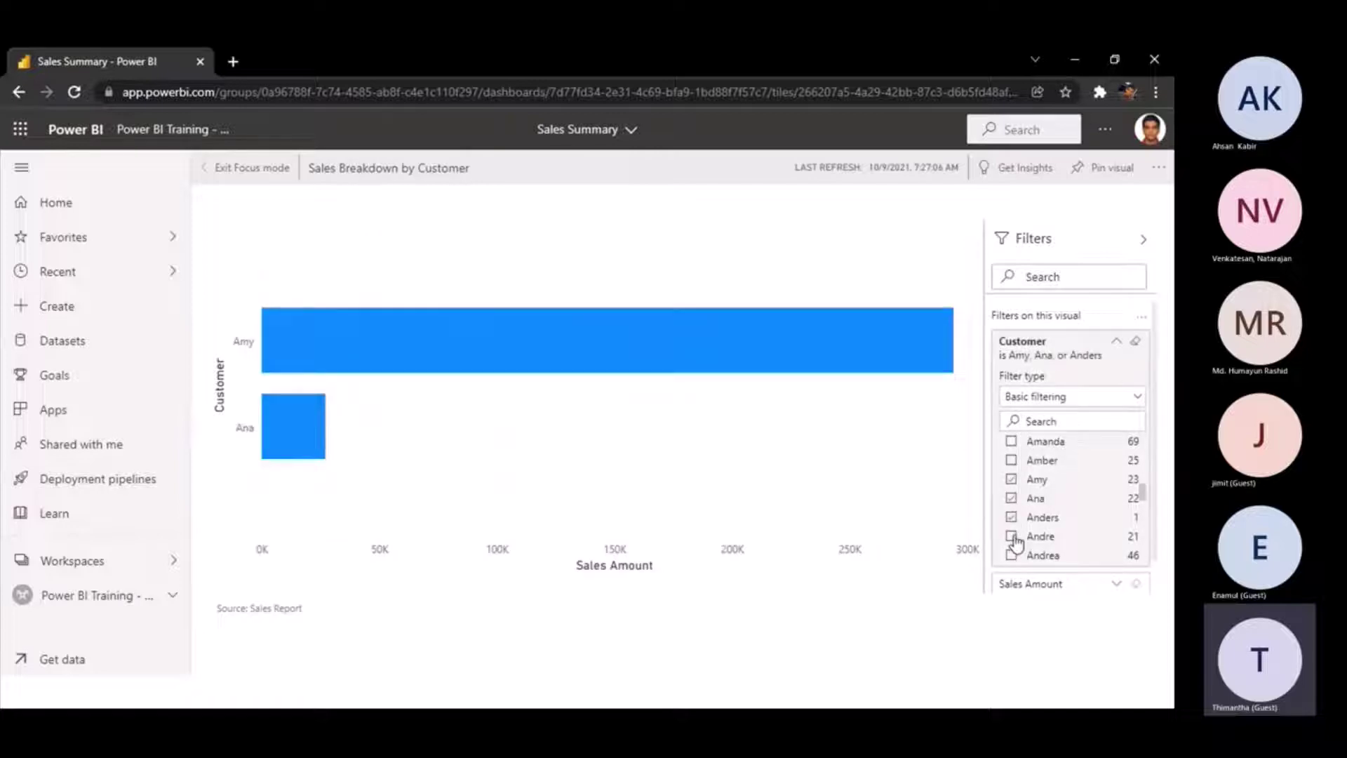
- Check the filter types offered for the Customer field and exit focus mode
click(1137, 397)
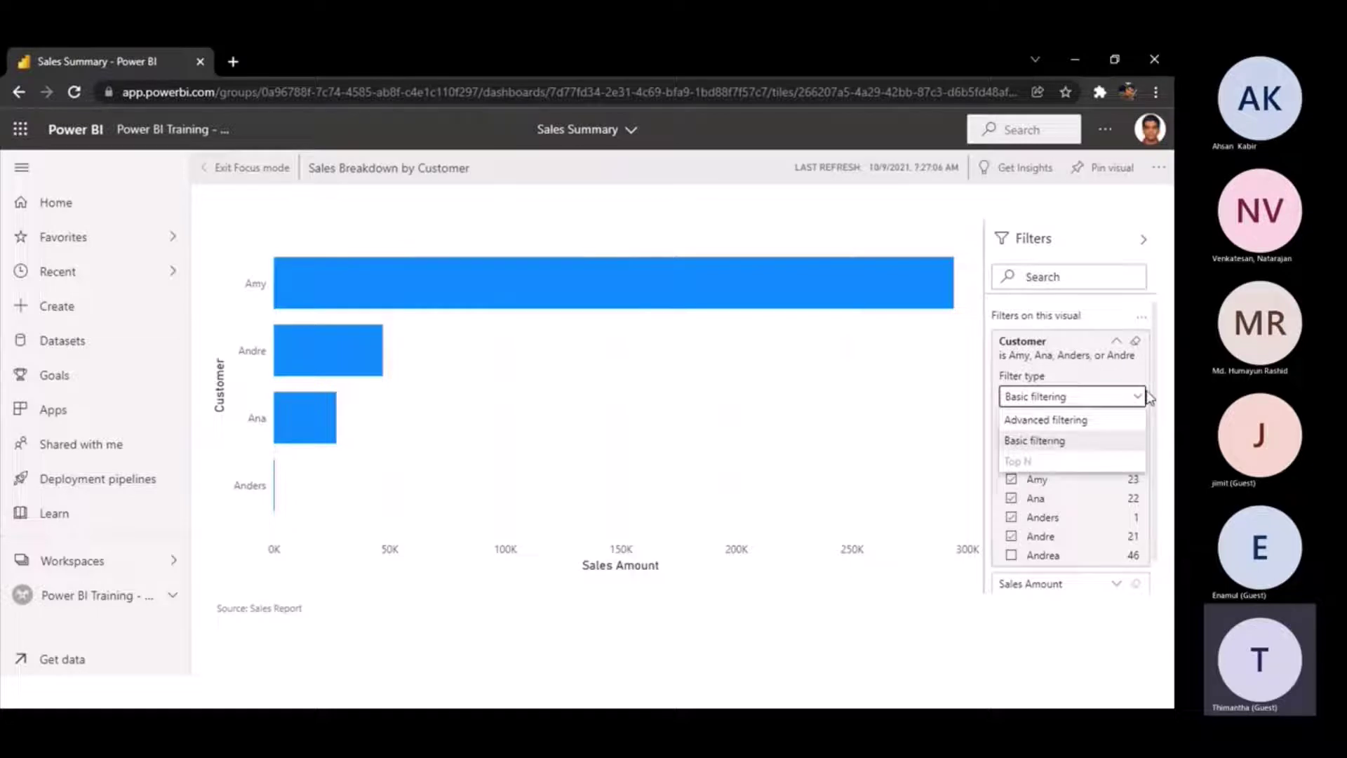
click(1137, 396)
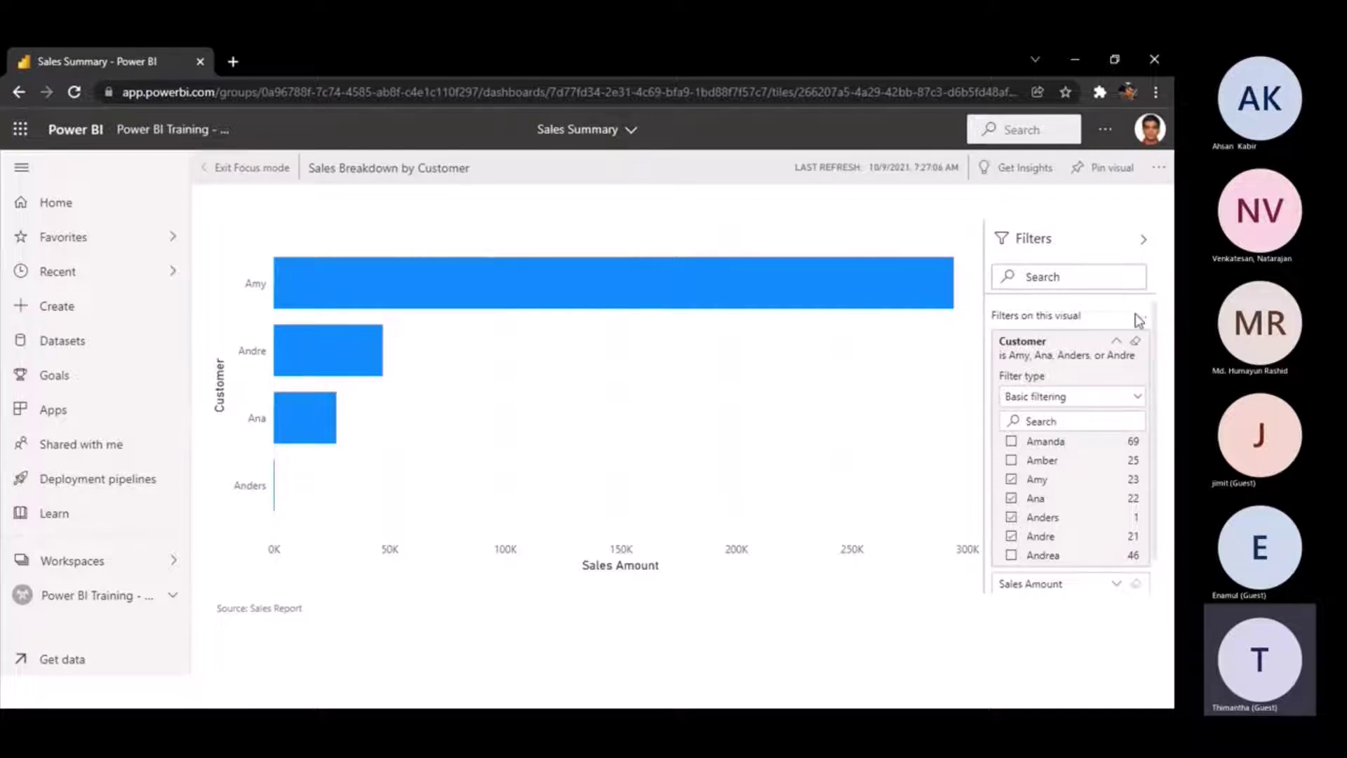
click(247, 170)
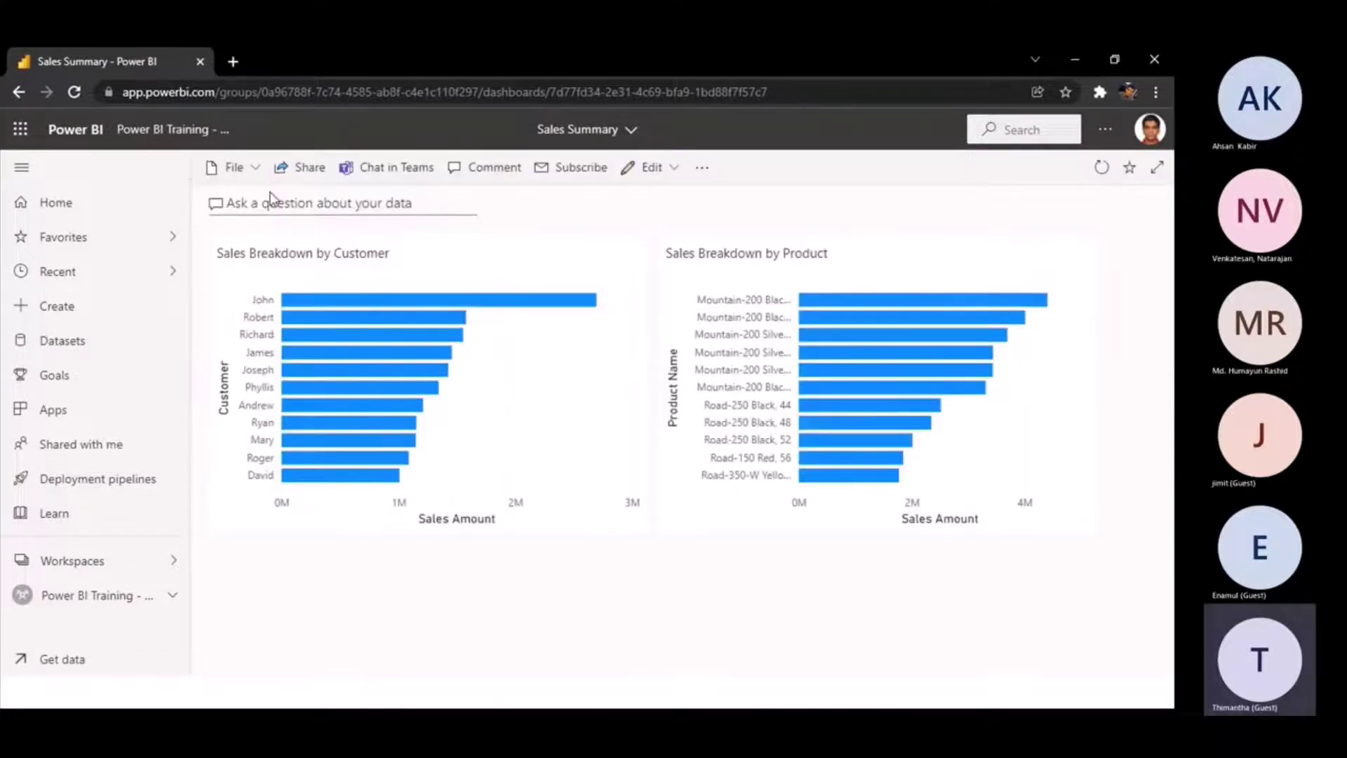
- Start adding a tile to the Sales Summary dashboard with Text box as its source
mouse_move(437, 315)
click(672, 167)
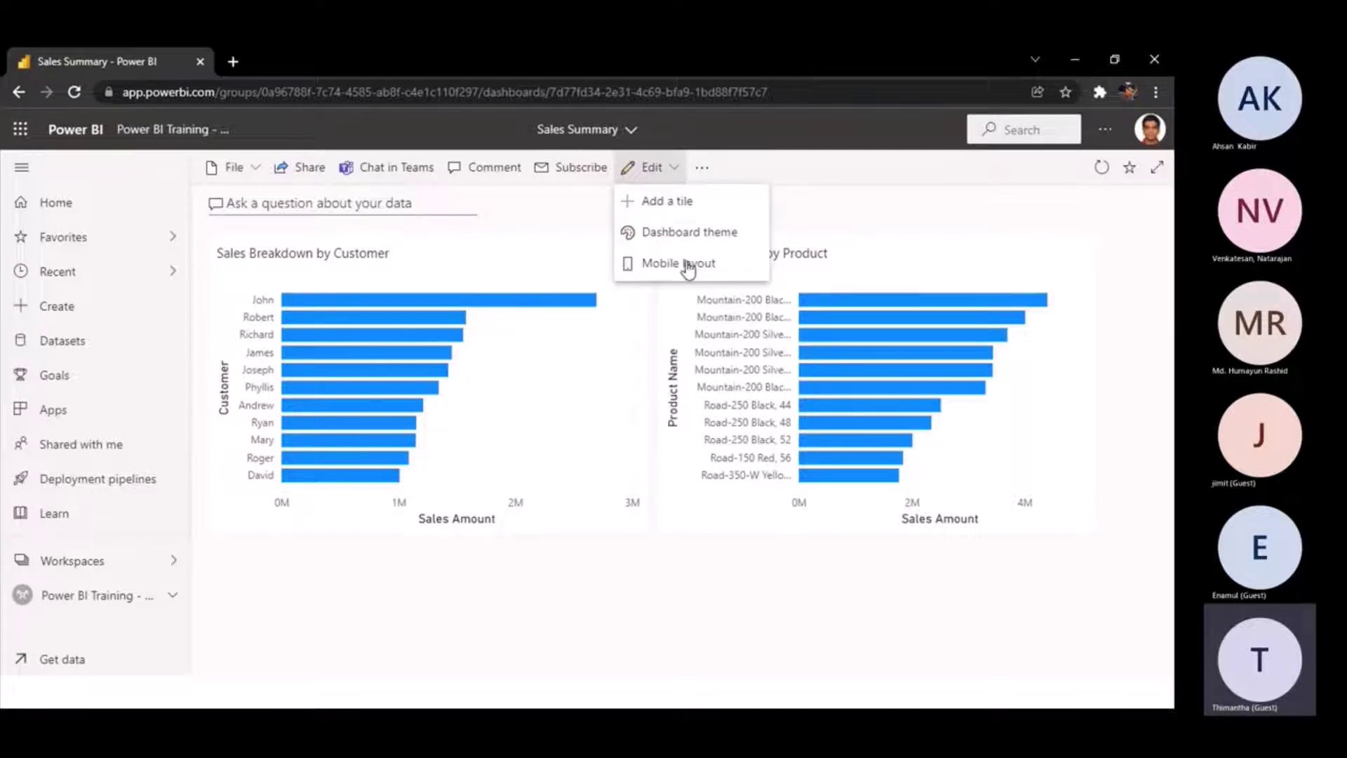
click(695, 204)
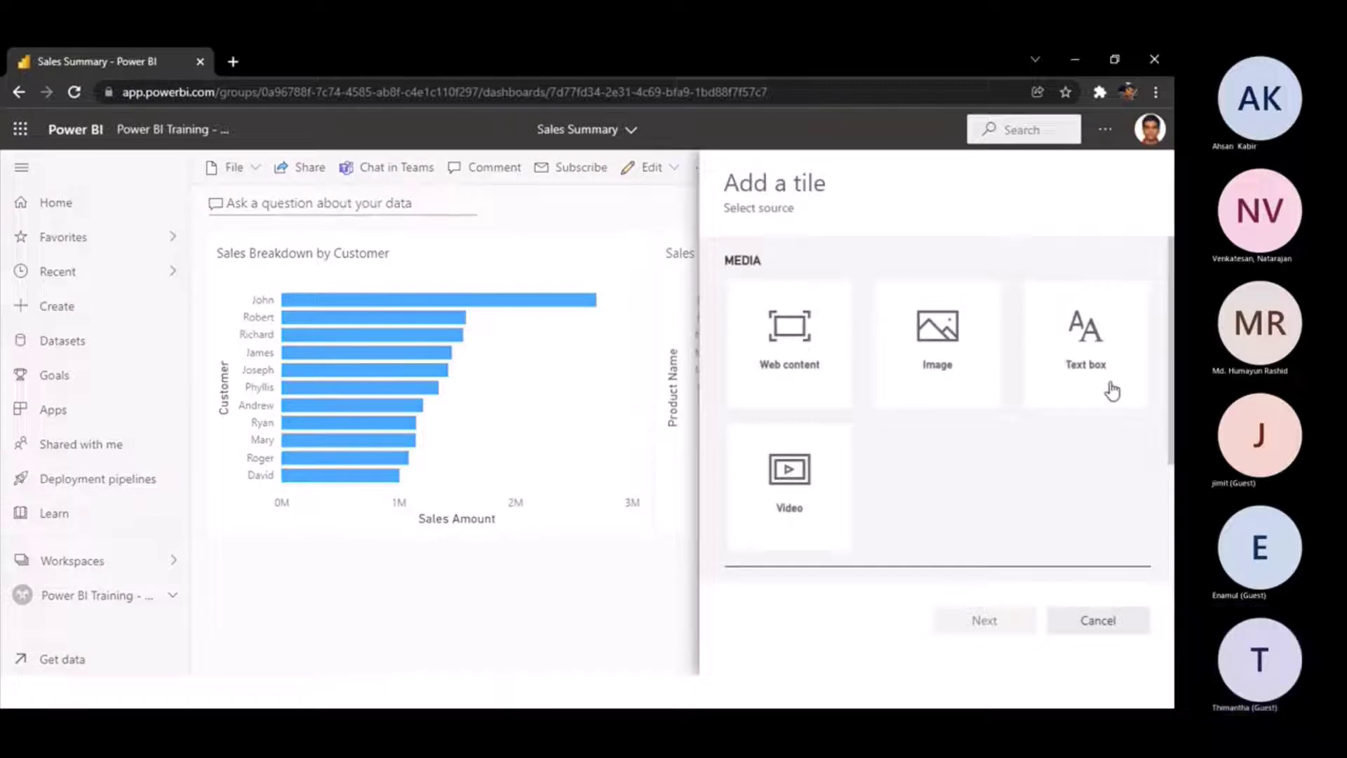
drag(1170, 435, 1172, 357)
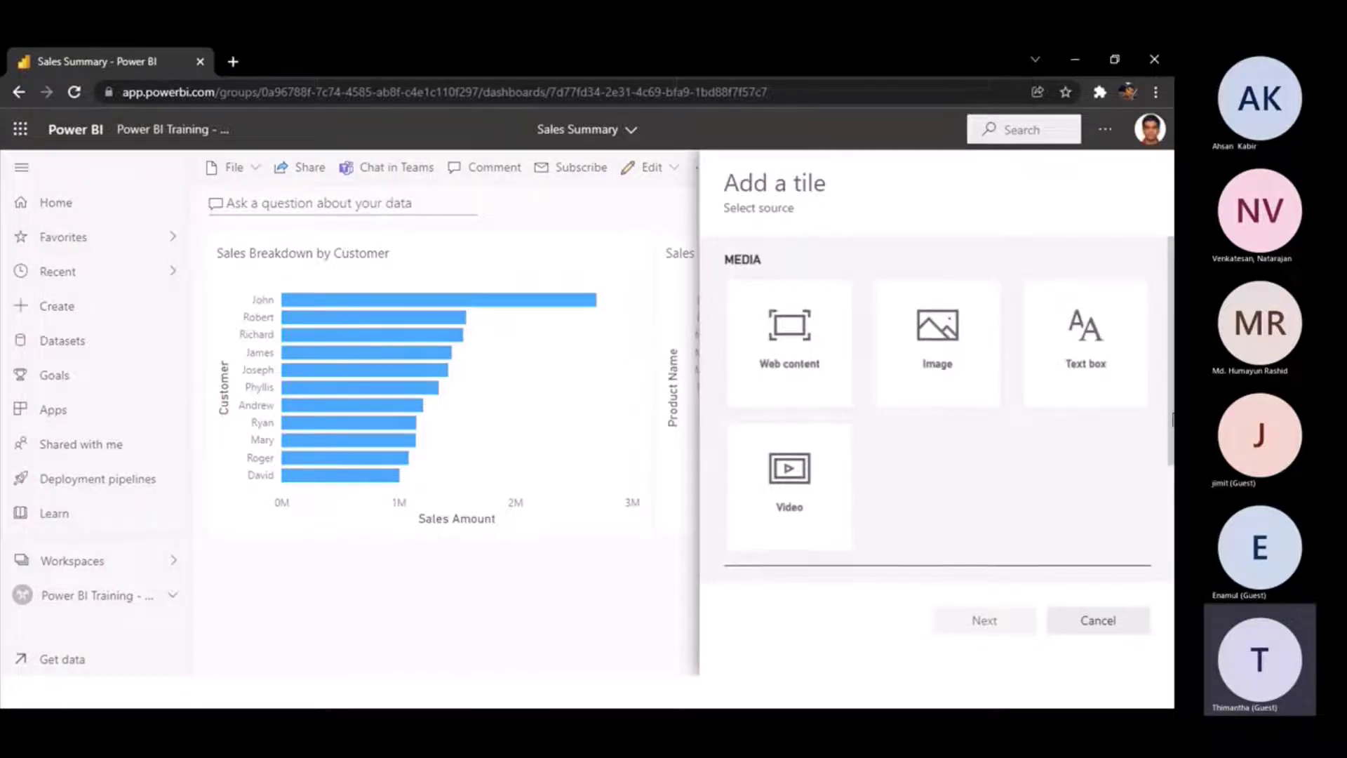
click(1089, 361)
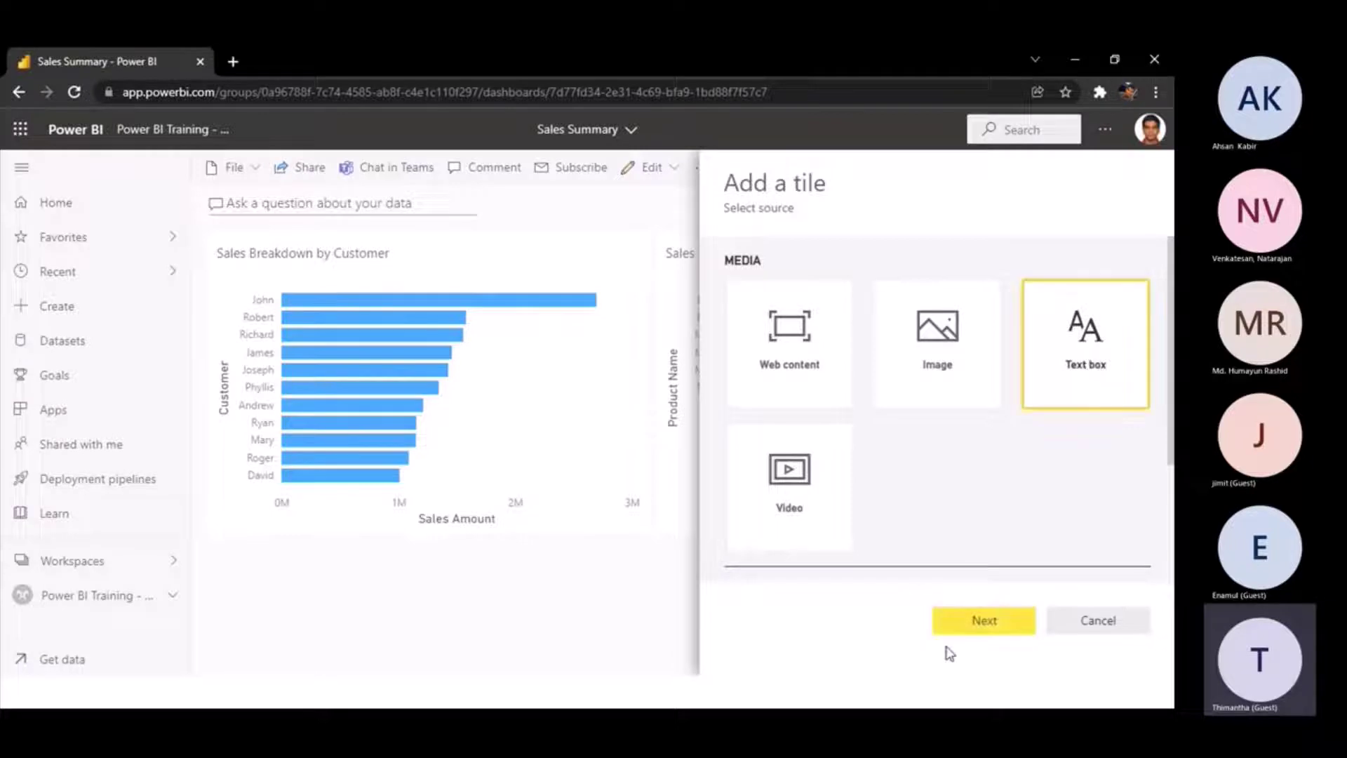
click(1005, 627)
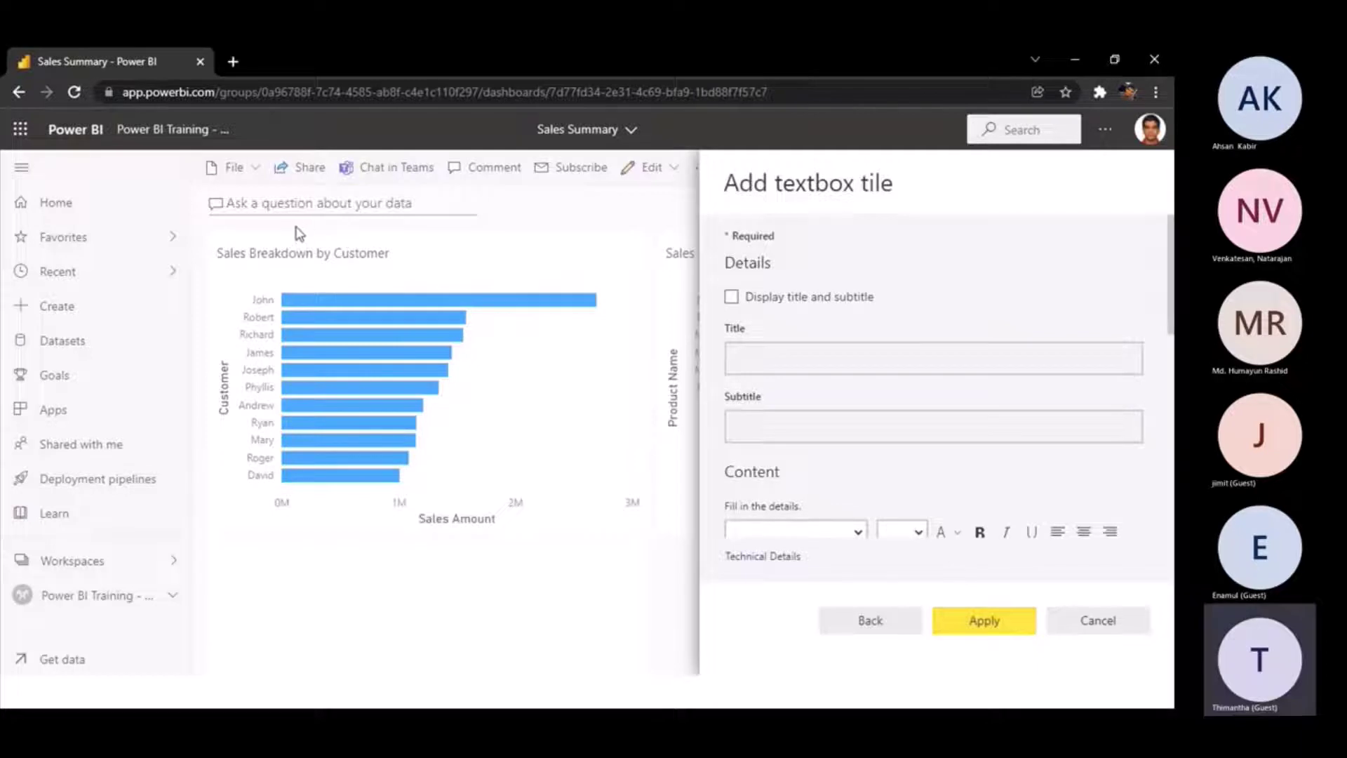
- Try to give the textbox tile the content "Sales Summary" without displaying a title or subtitle
click(775, 351)
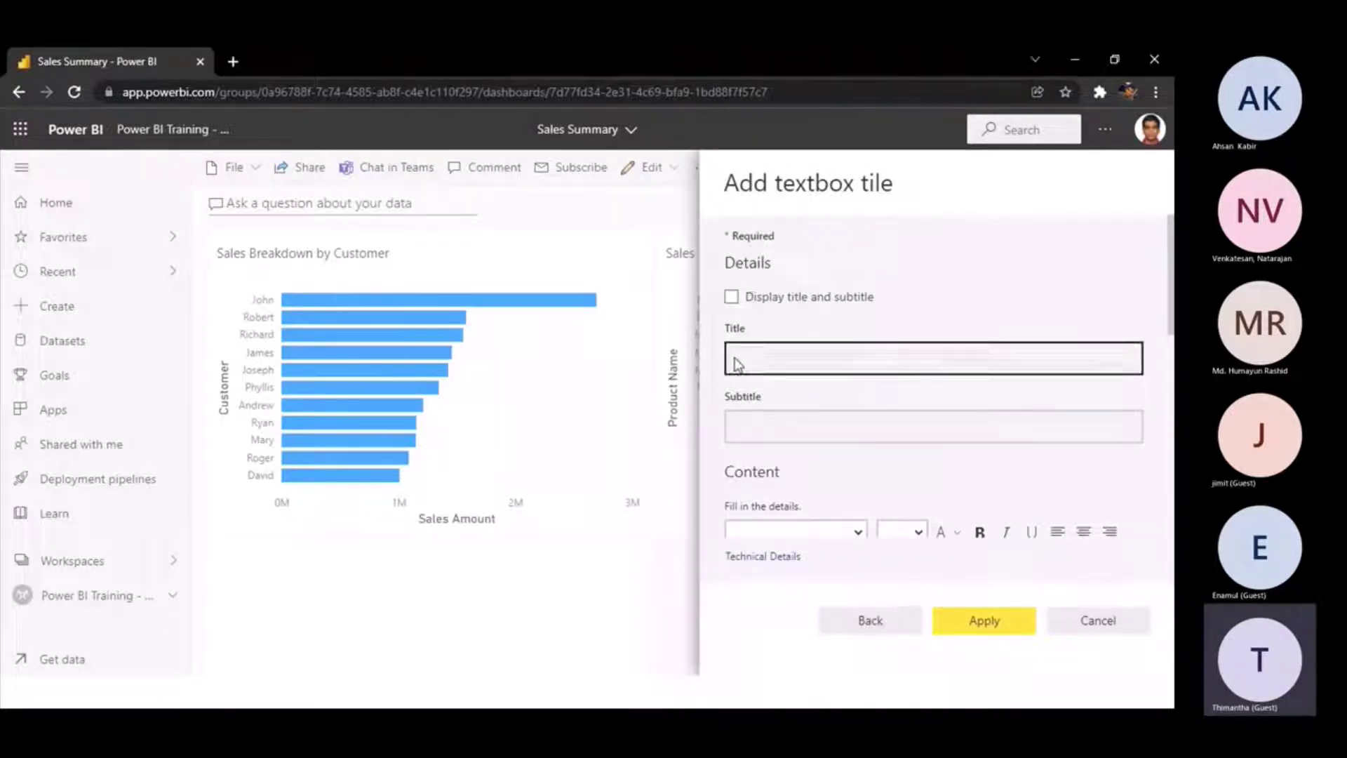
click(731, 297)
click(731, 298)
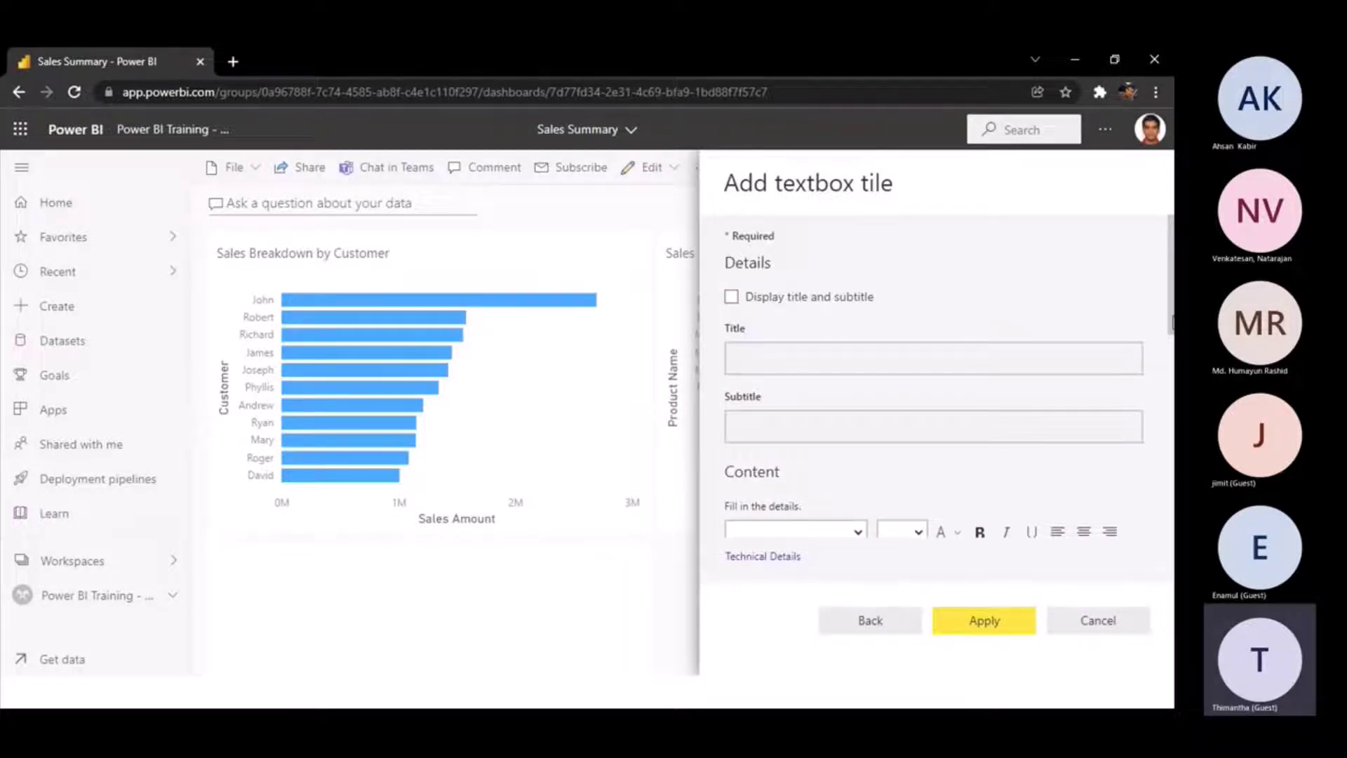
scroll(1171, 321, down, 3)
click(904, 455)
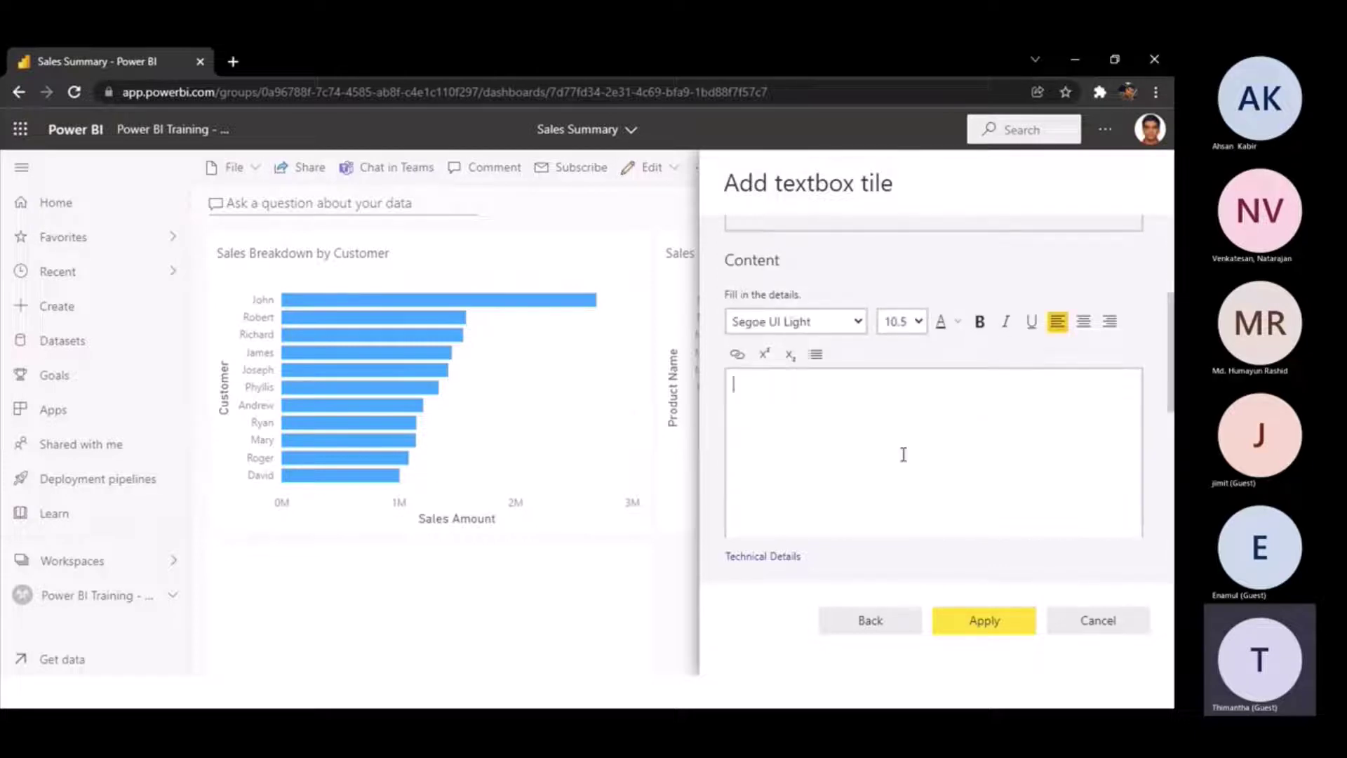
scroll(1171, 361, up, 1)
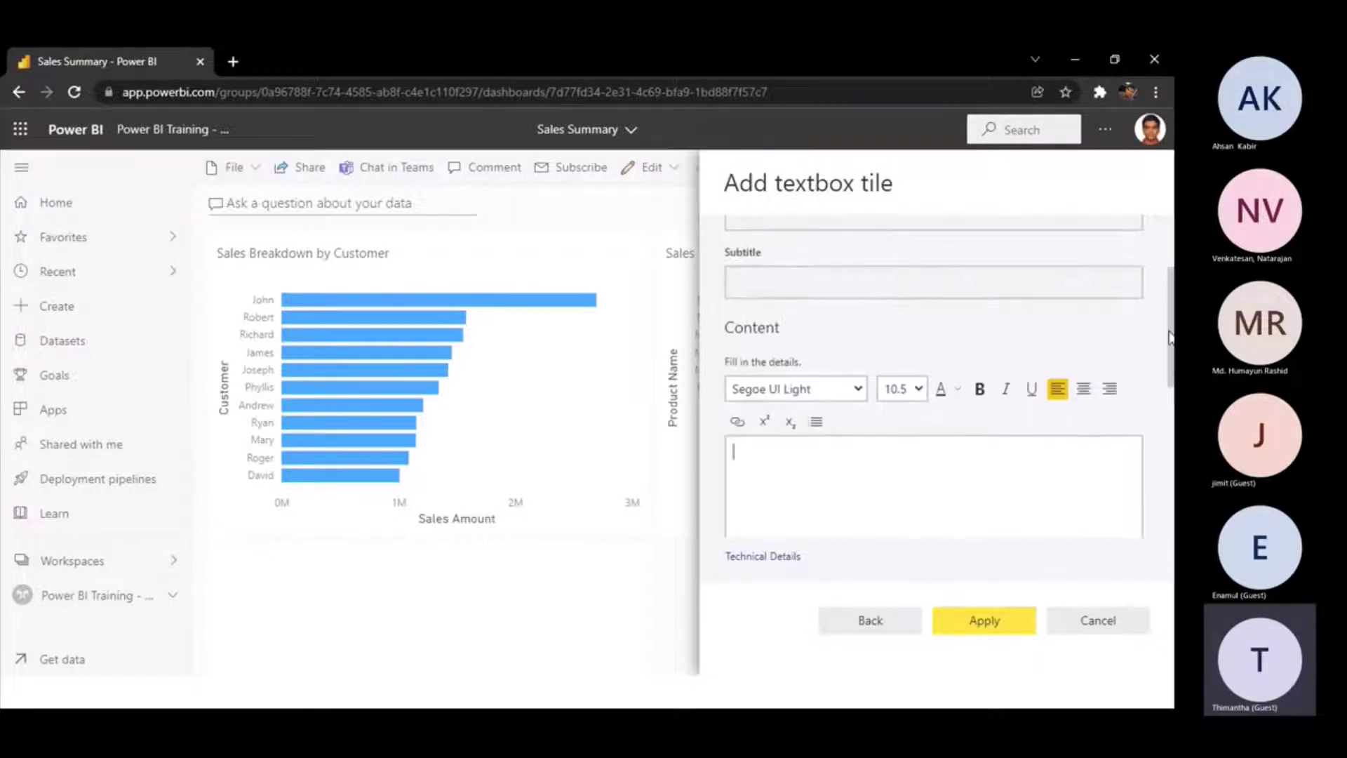
scroll(1170, 345, down, 1)
scroll(1169, 346, up, 1)
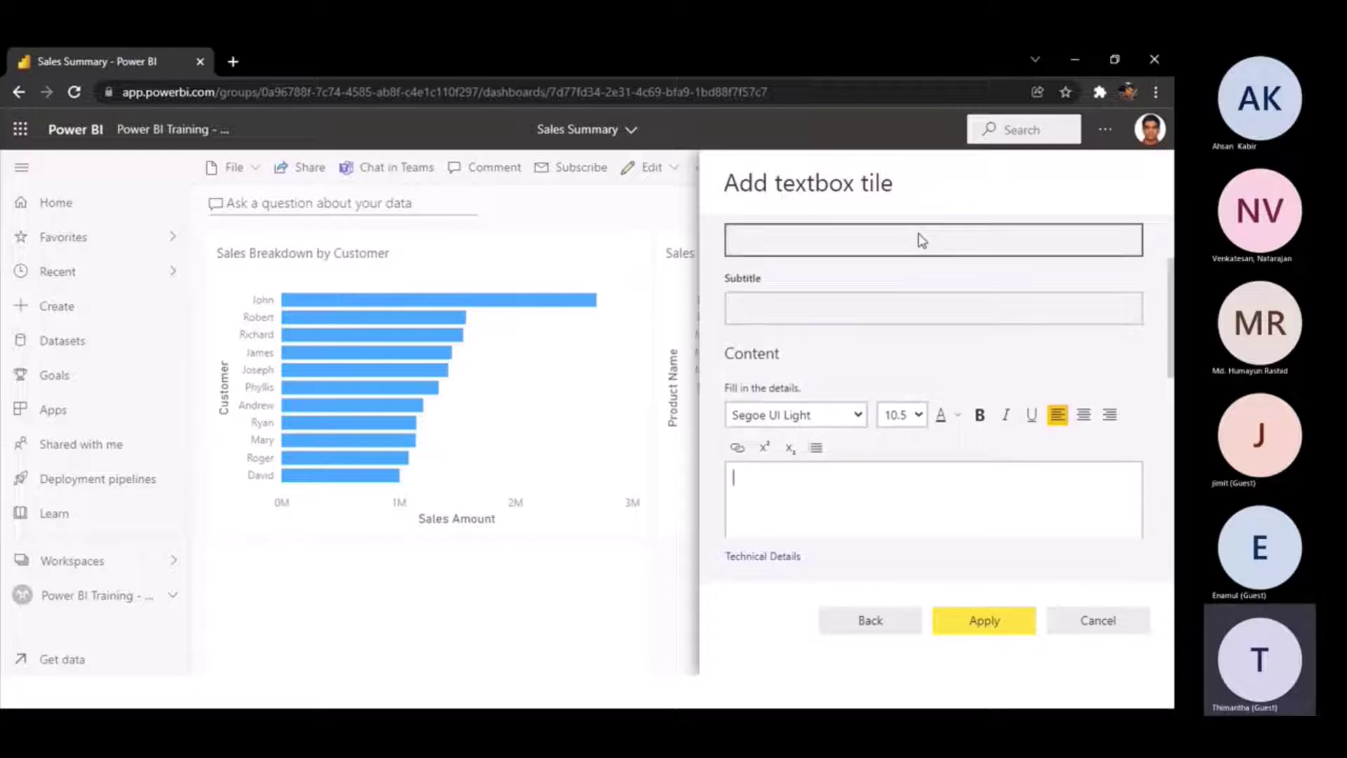
click(920, 240)
click(830, 495)
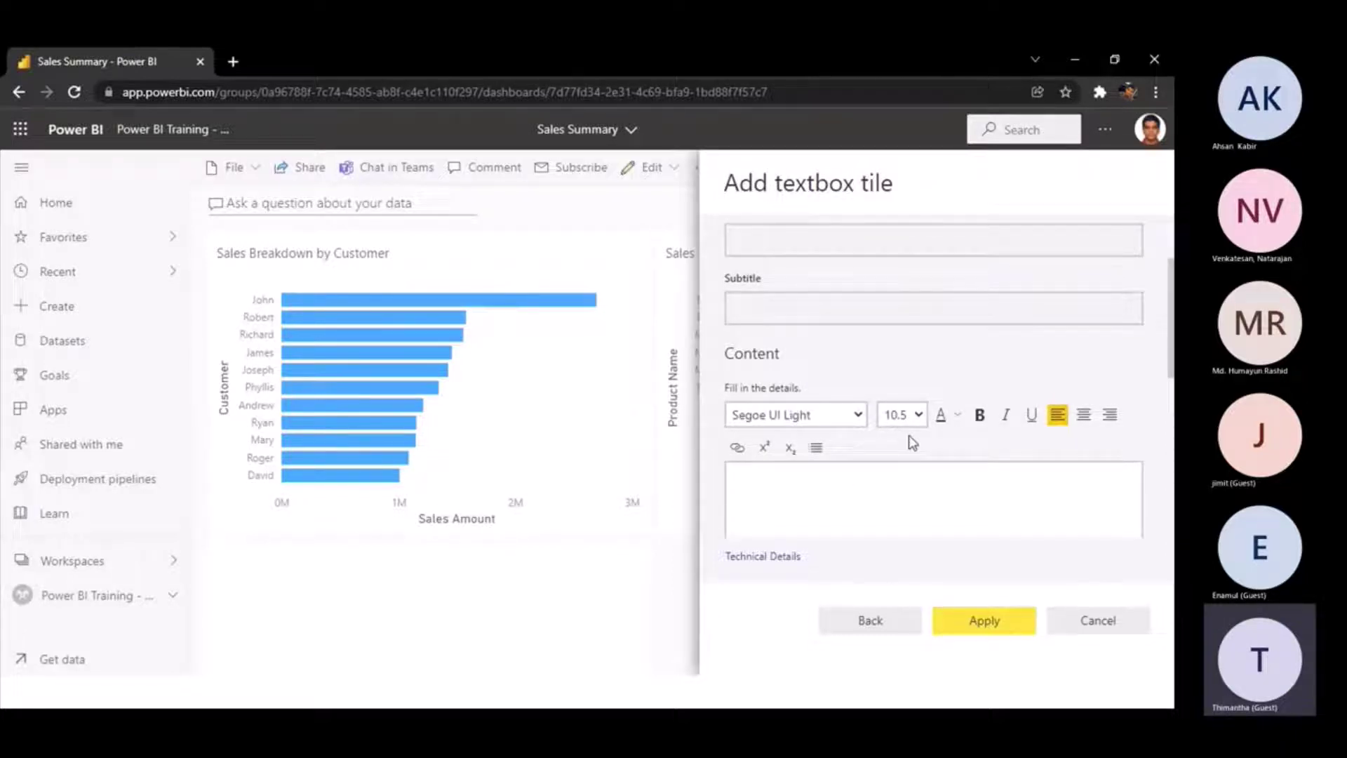
text(Sales Summary)
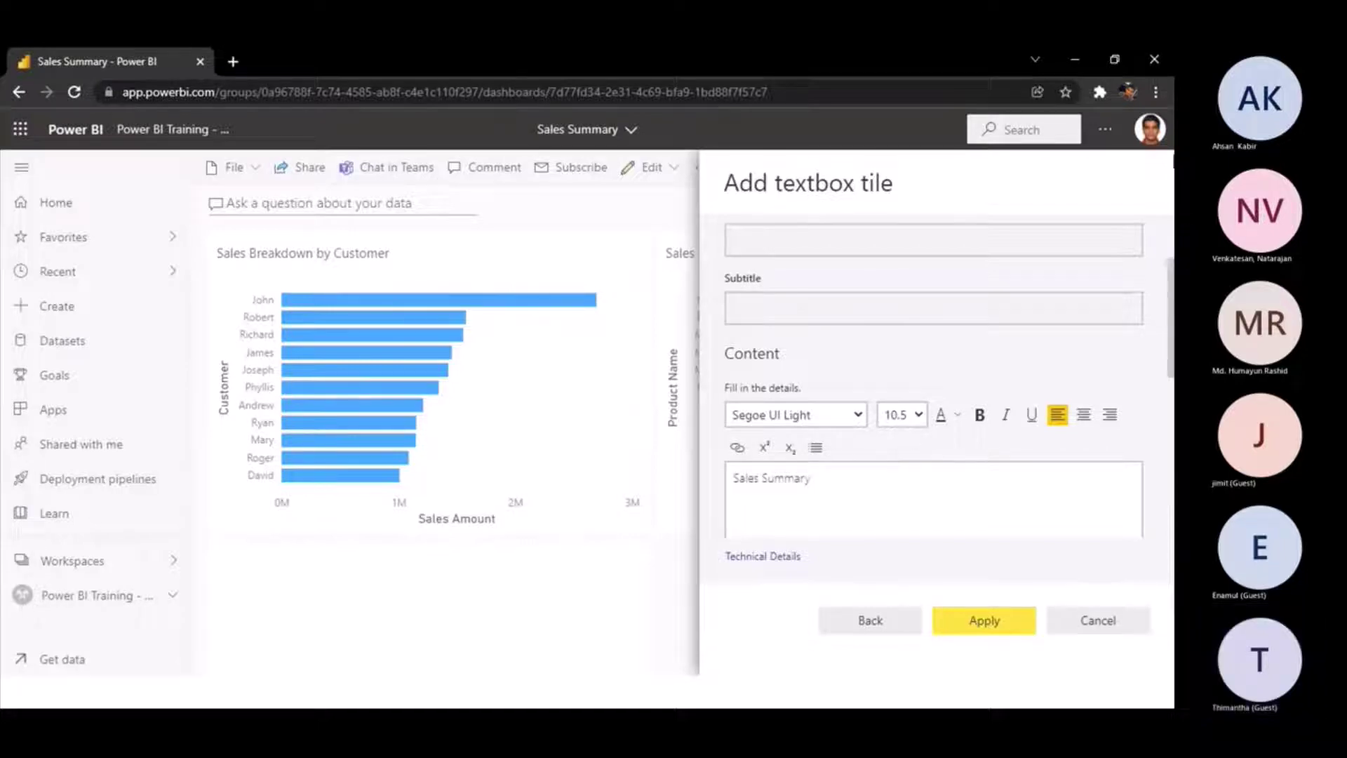
scroll(1170, 329, up, 1)
scroll(1127, 312, up, 3)
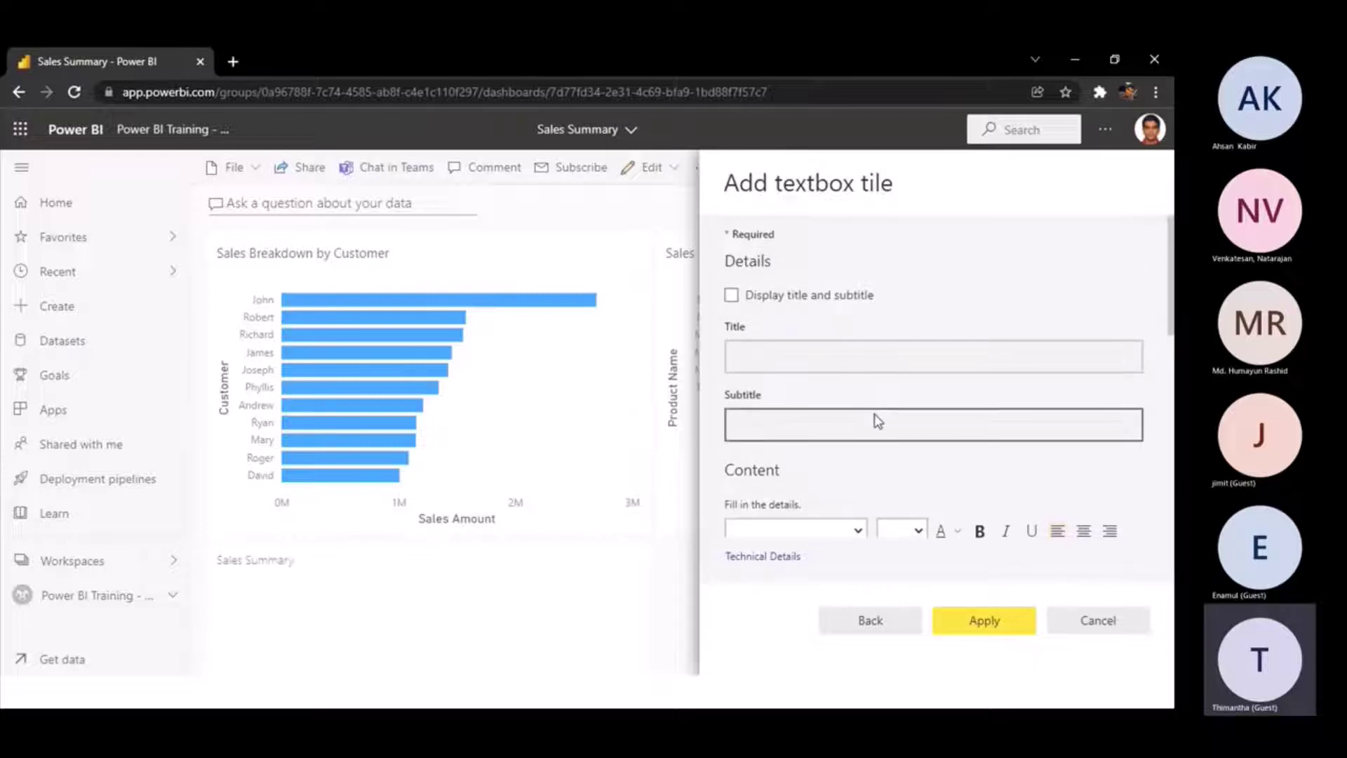
click(358, 568)
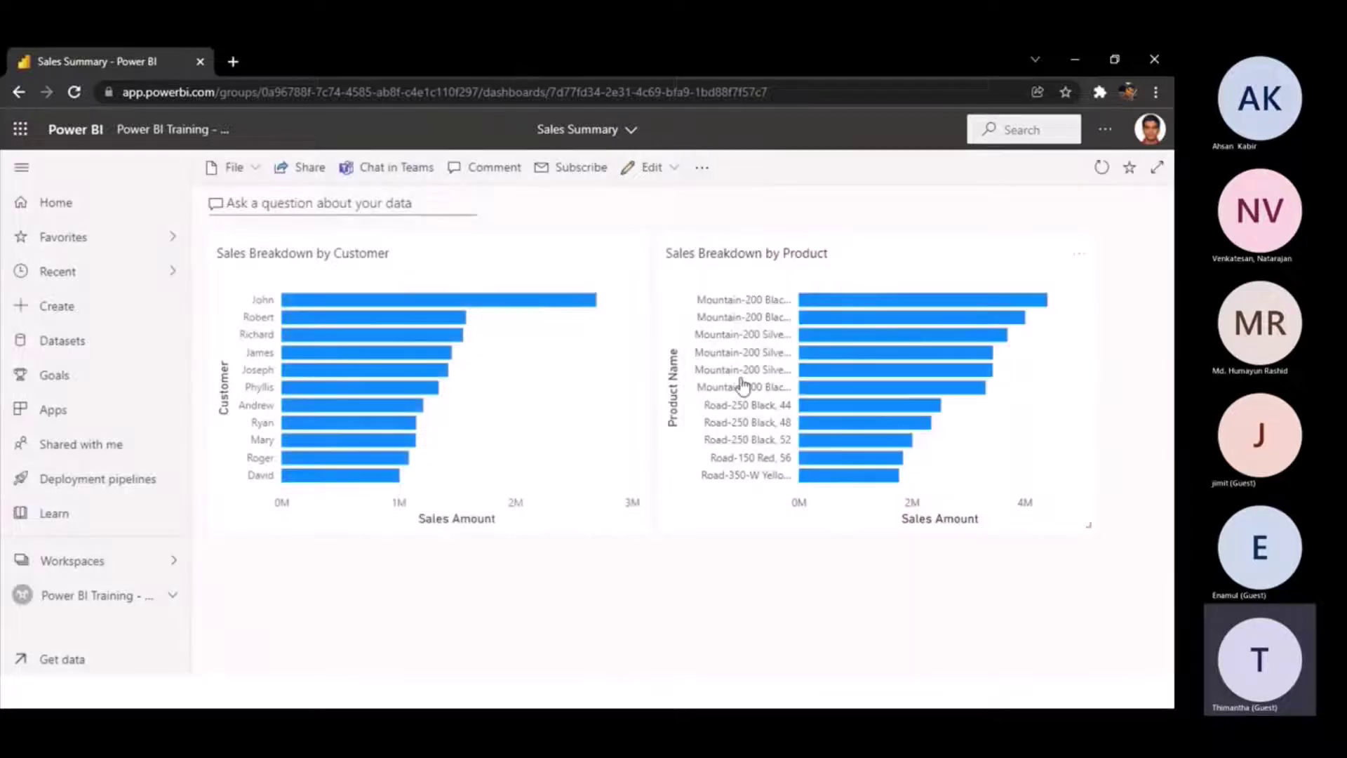
- Start a new Text box tile on the Sales Summary dashboard and enter "Sales Summary" as its content
click(652, 169)
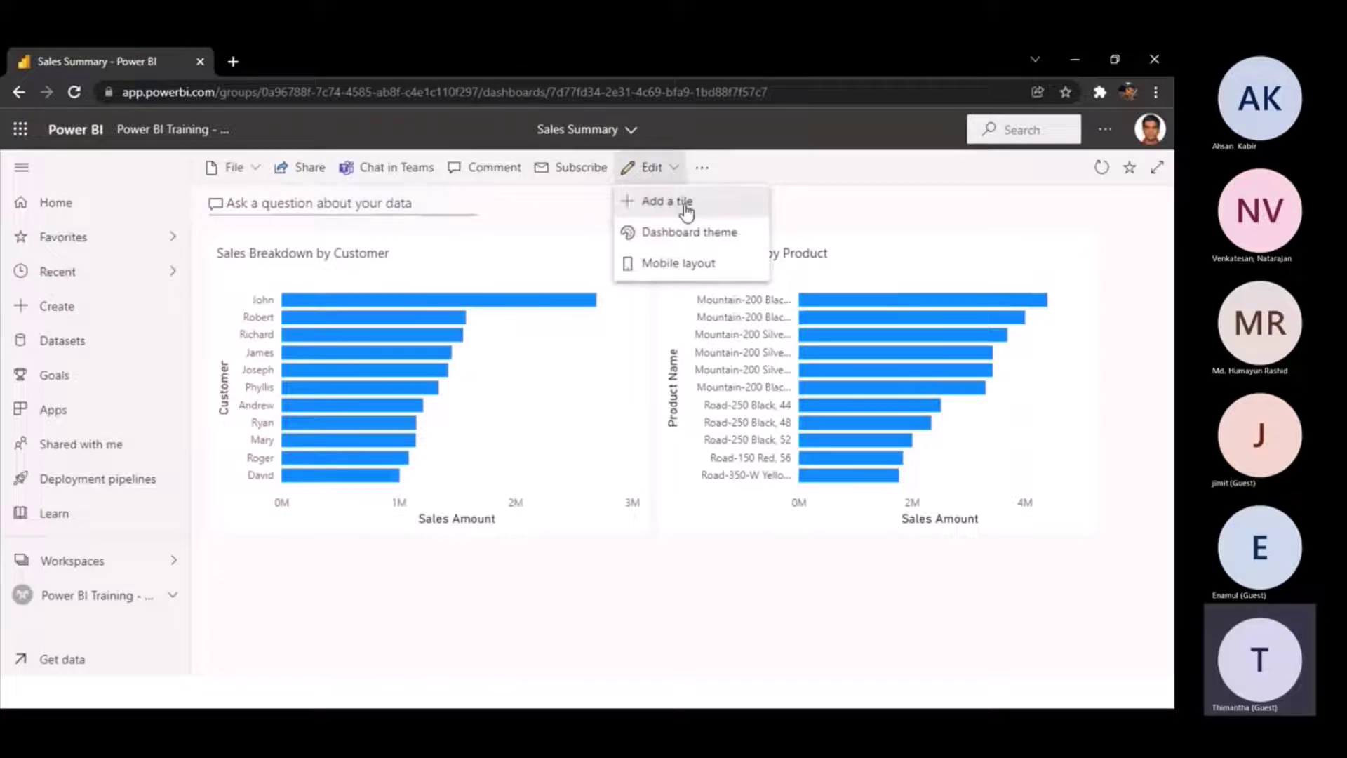
click(684, 203)
click(1085, 344)
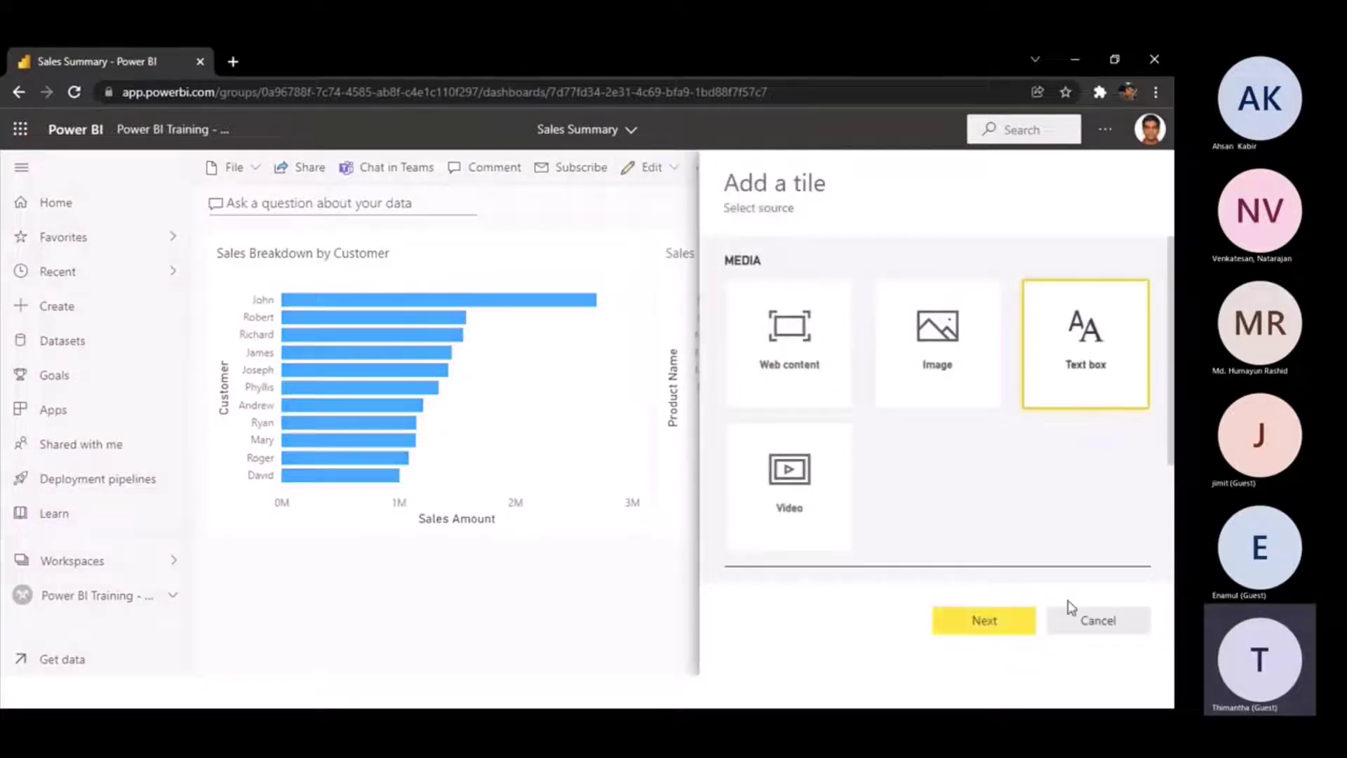
click(984, 620)
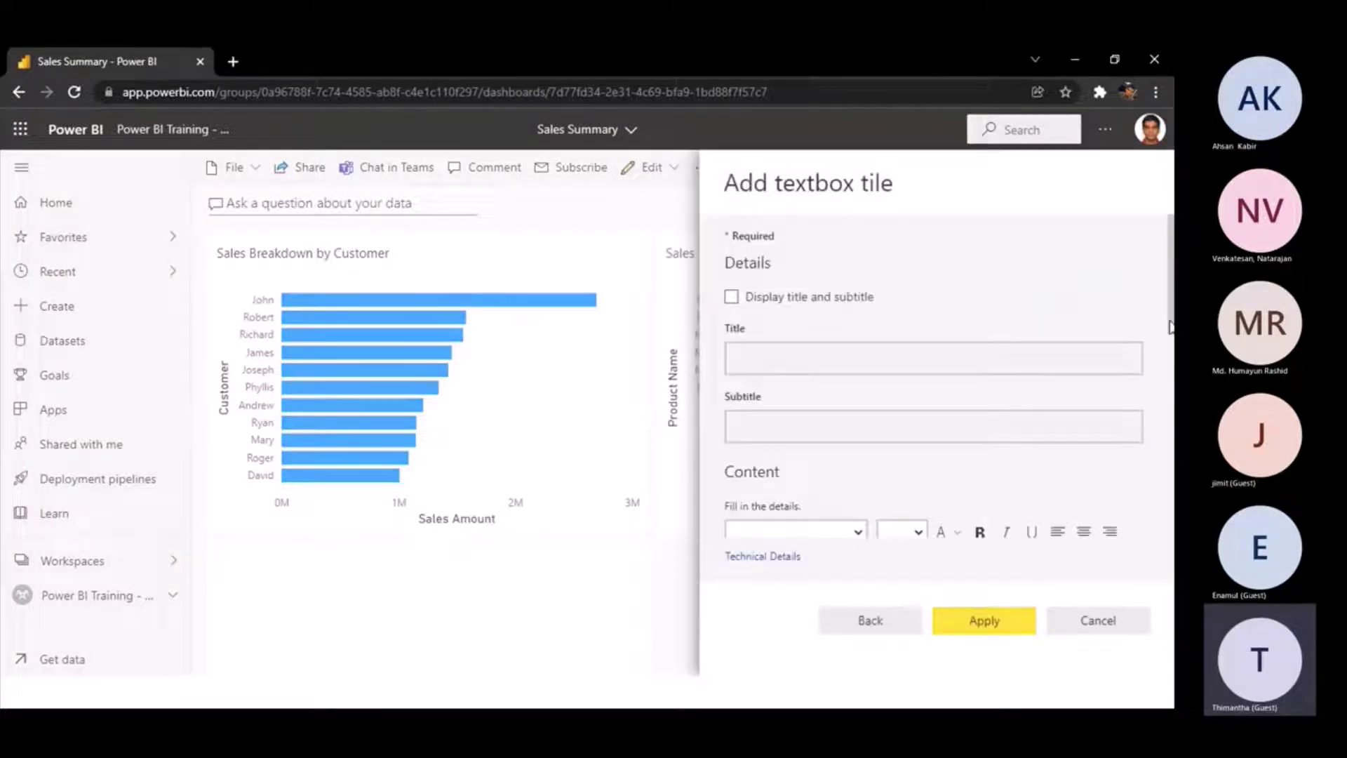
scroll(1168, 416, down, 3)
click(939, 435)
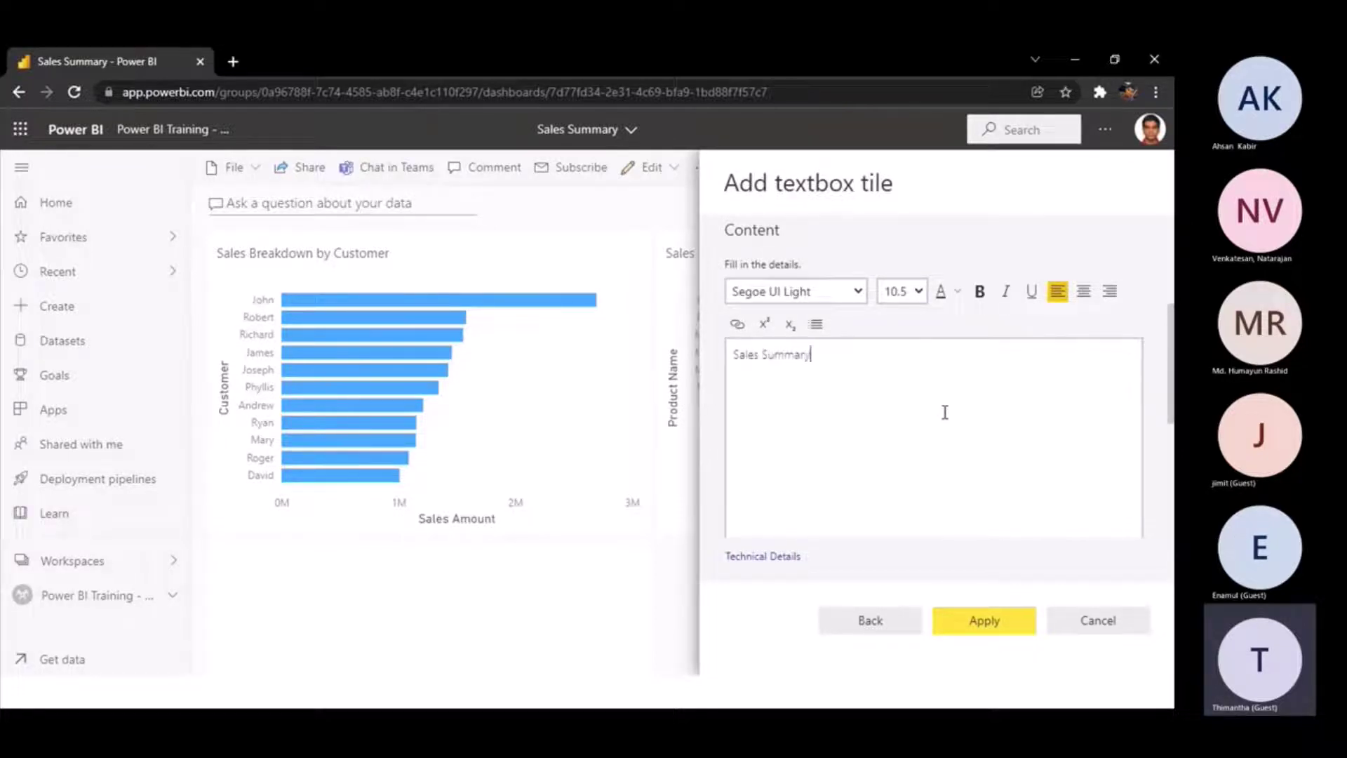
- Try to set the font size of the textbox content to 28
click(901, 290)
key(Escape)
key(2)
key(8)
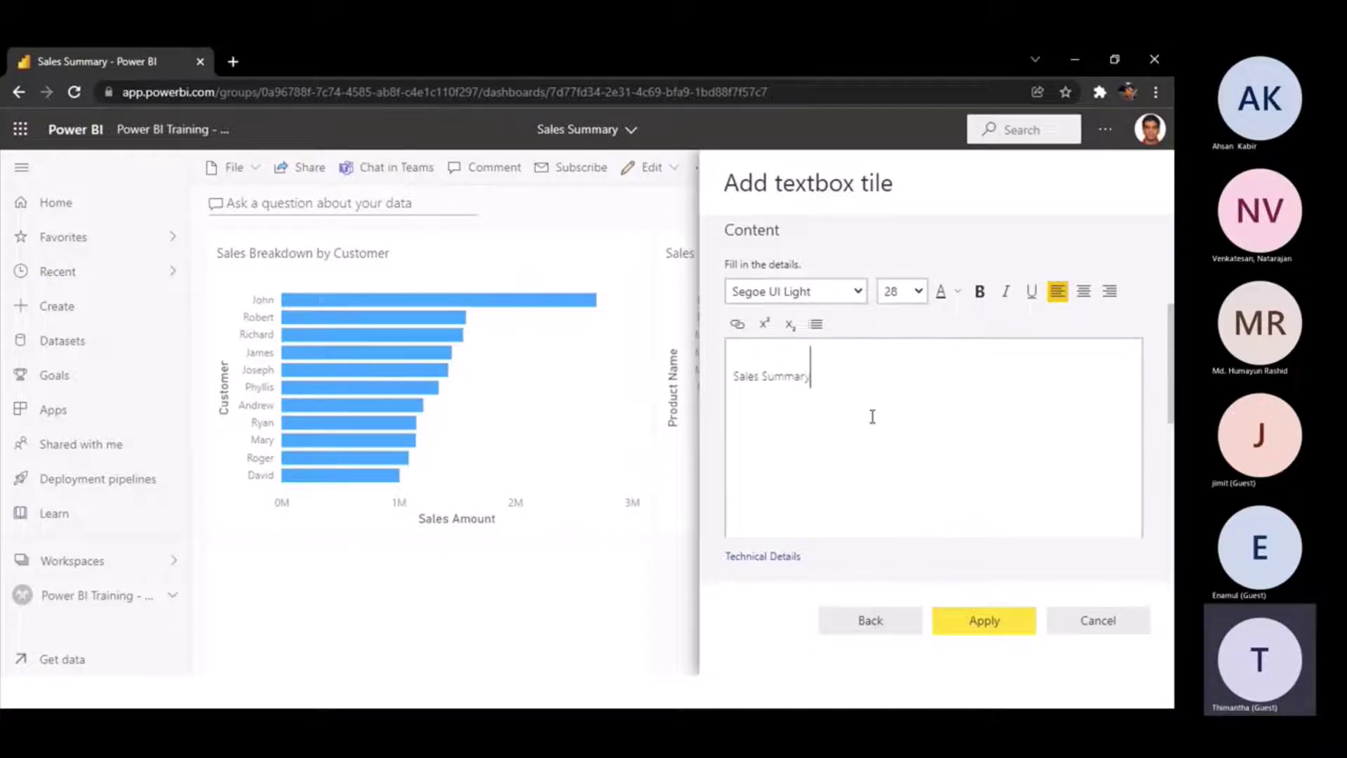
- Set the textbox content's font size to 40 and retype its ending so that it reads "Sales Summary"
key(BackSpace)
key(BackSpace)
key(BackSpace)
key(BackSpace)
key(BackSpace)
key(BackSpace)
drag(838, 381, 601, 384)
click(905, 291)
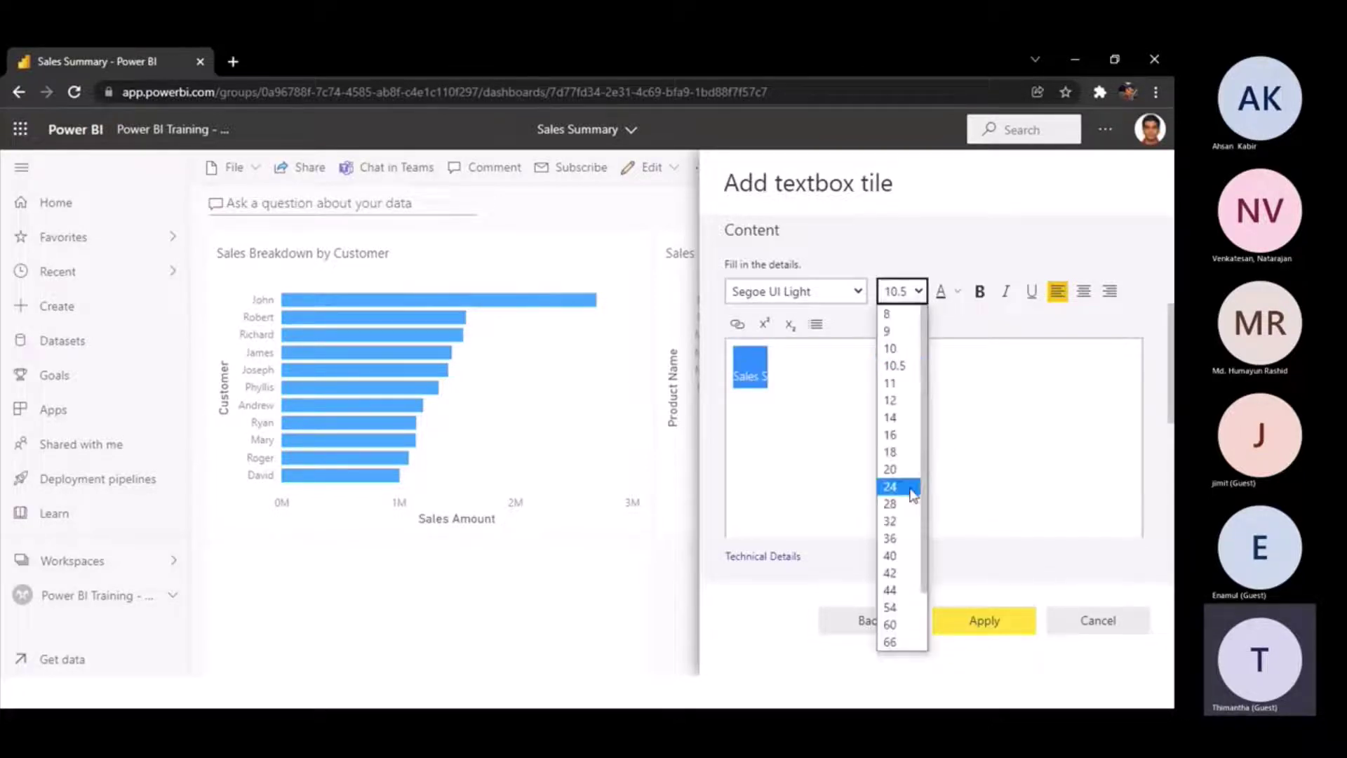
click(906, 573)
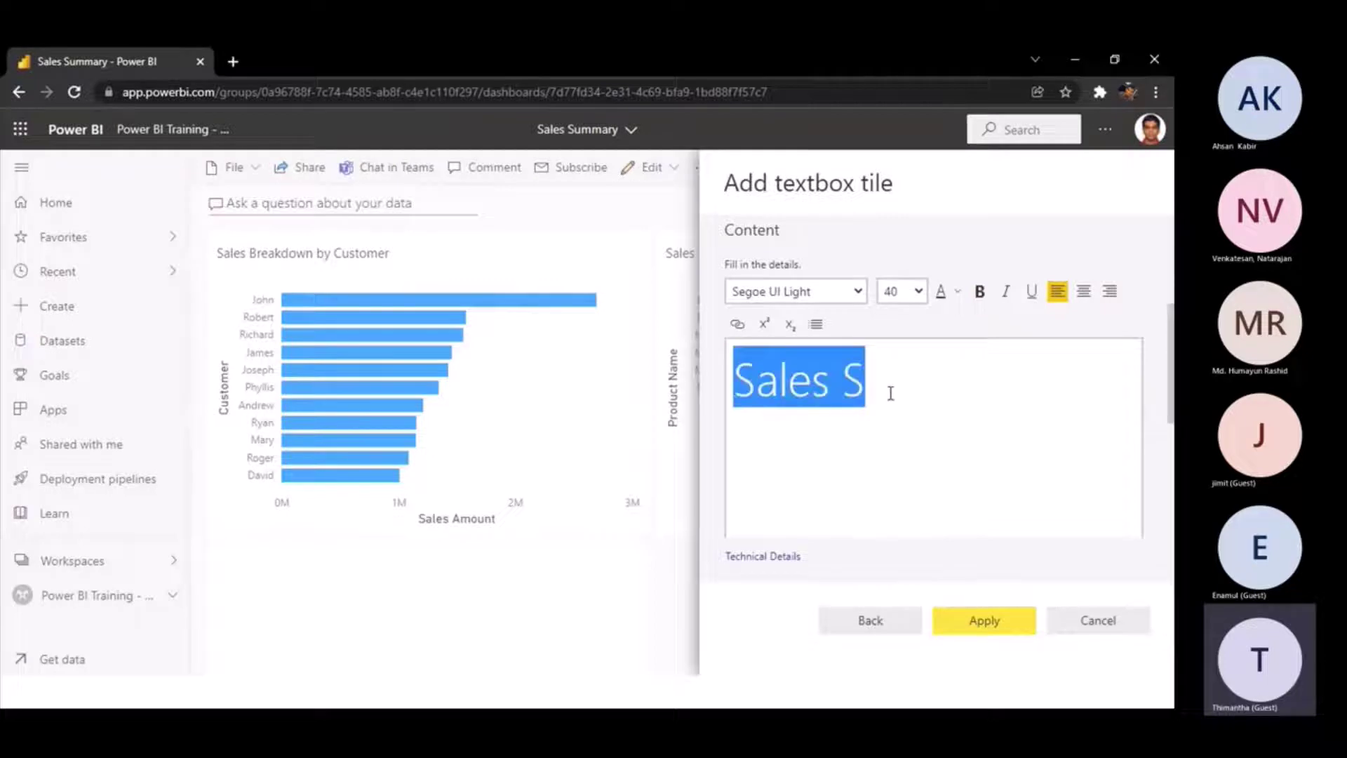
click(869, 393)
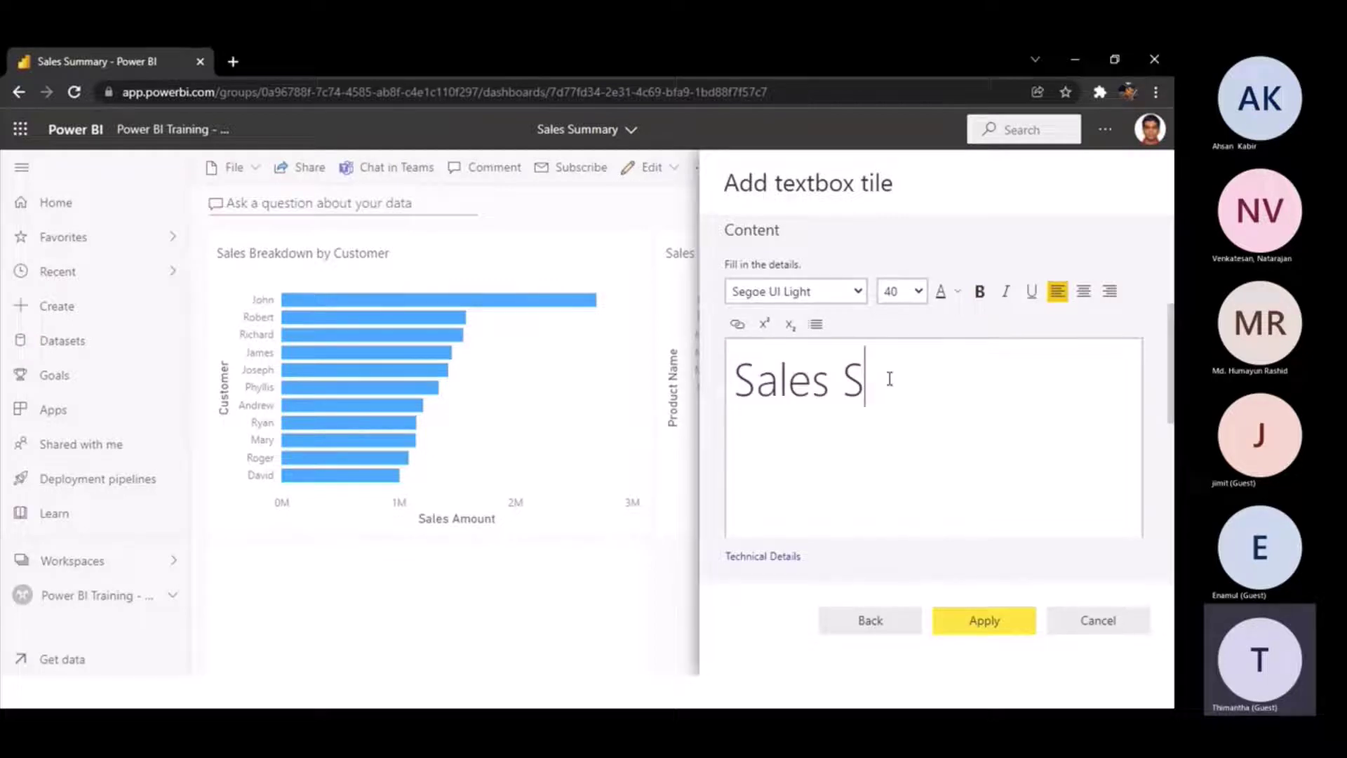
text(ummaryu)
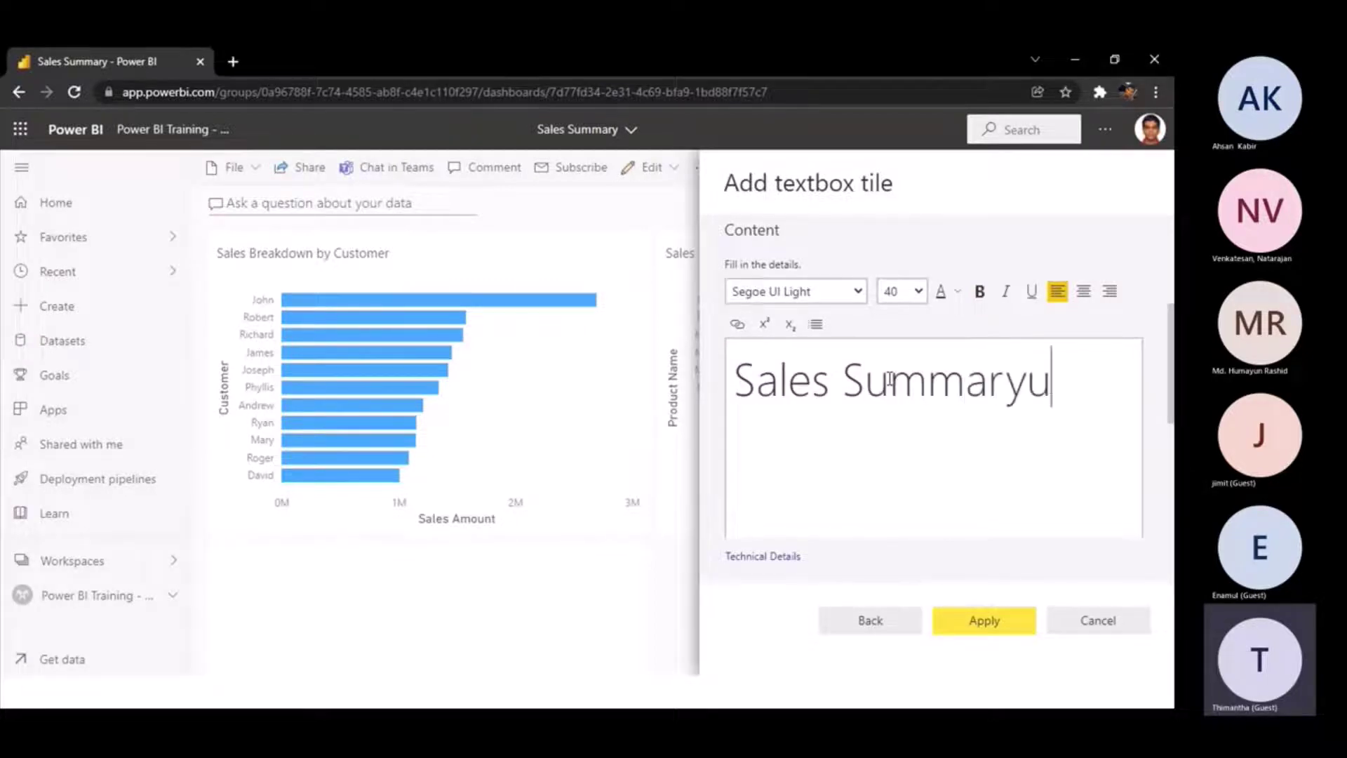
- Make the whole "Sales Summary" text bold and apply the tile to the dashboard
key(ctrl+a)
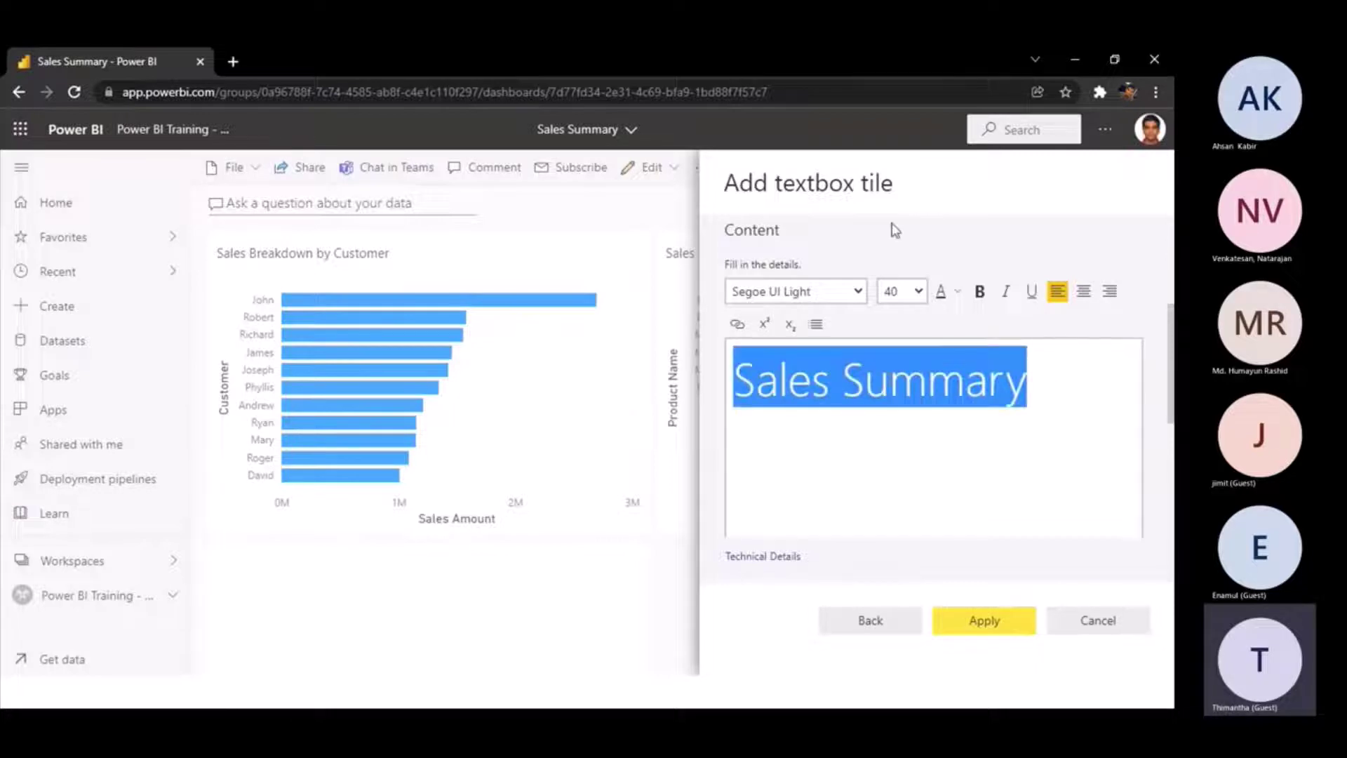
click(979, 291)
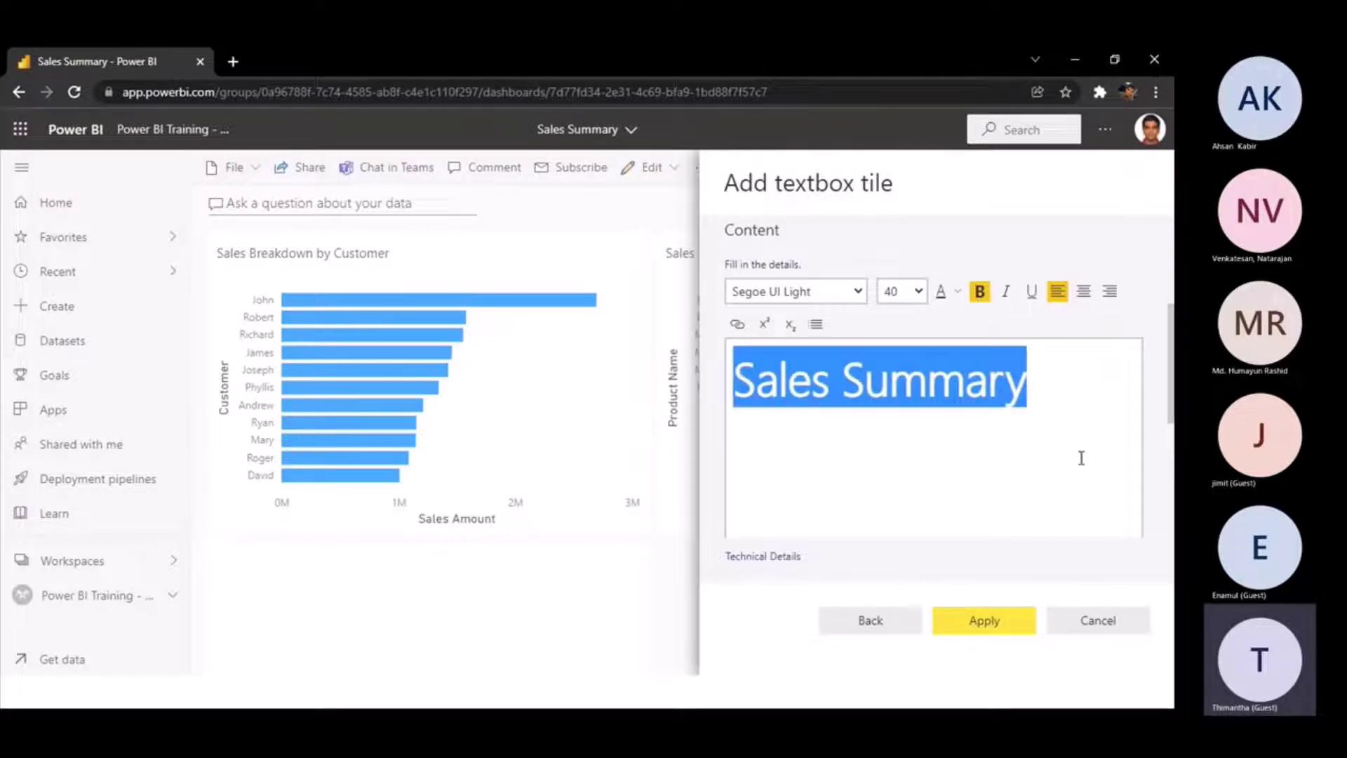
click(987, 631)
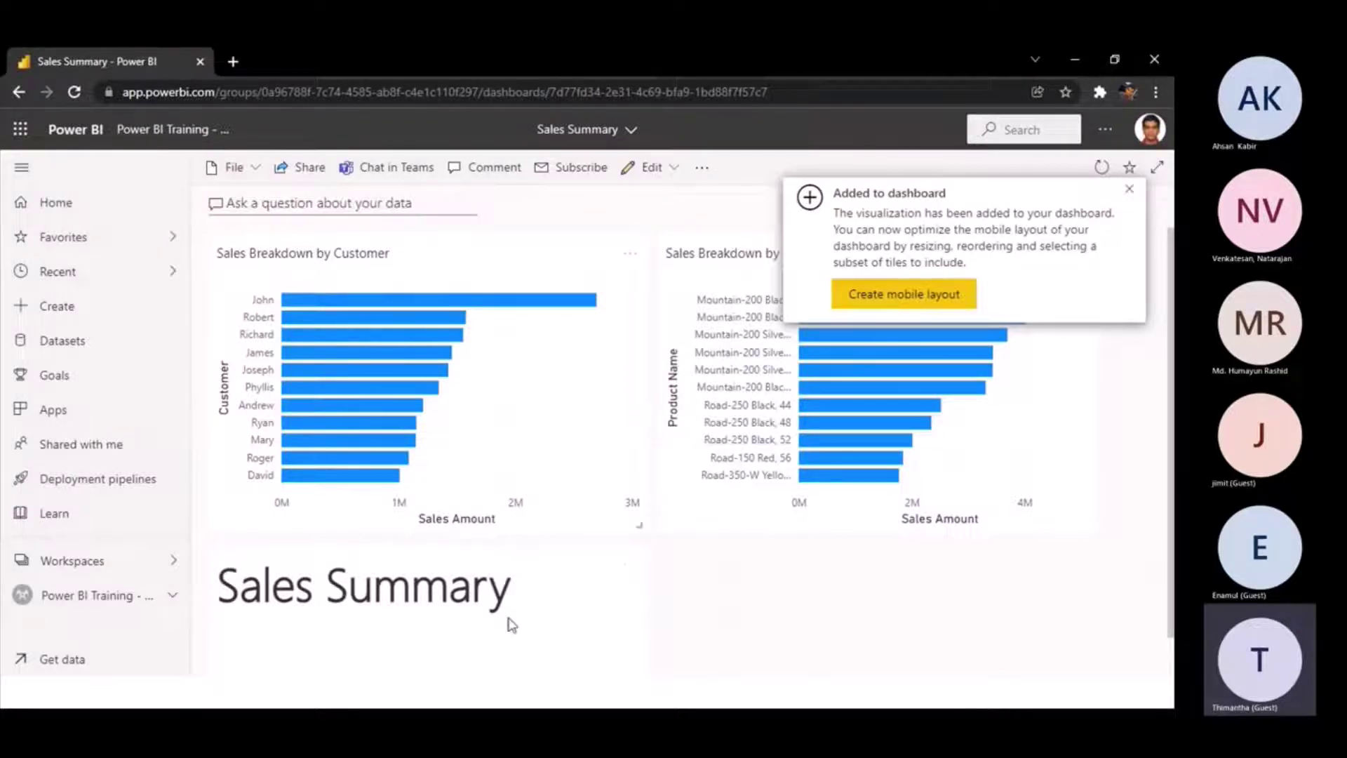
- Move the Sales Summary text tile above the two charts, centred between them, and reduce its height
drag(550, 578, 772, 210)
drag(863, 528, 872, 354)
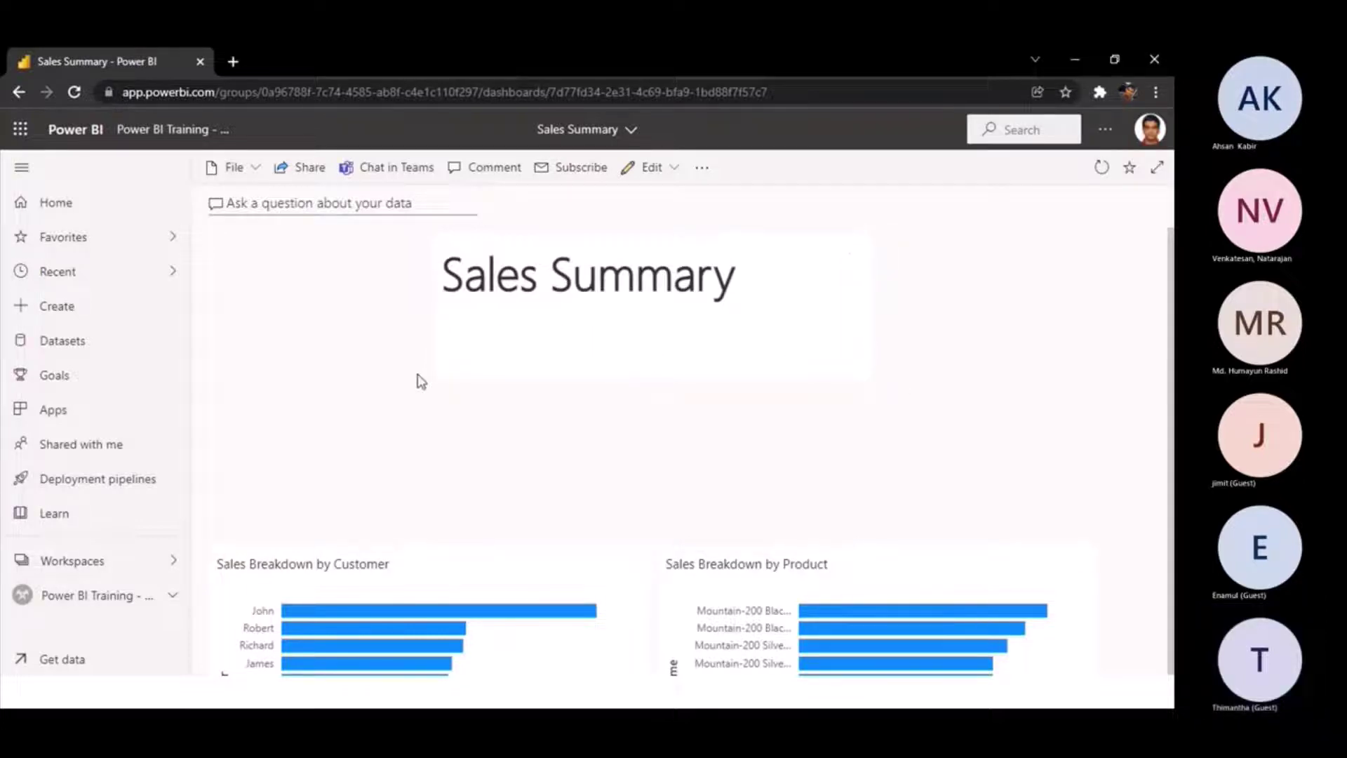
mouse_move(448, 366)
mouse_down()
mouse_move(465, 354)
mouse_move(447, 319)
mouse_move(443, 368)
mouse_up()
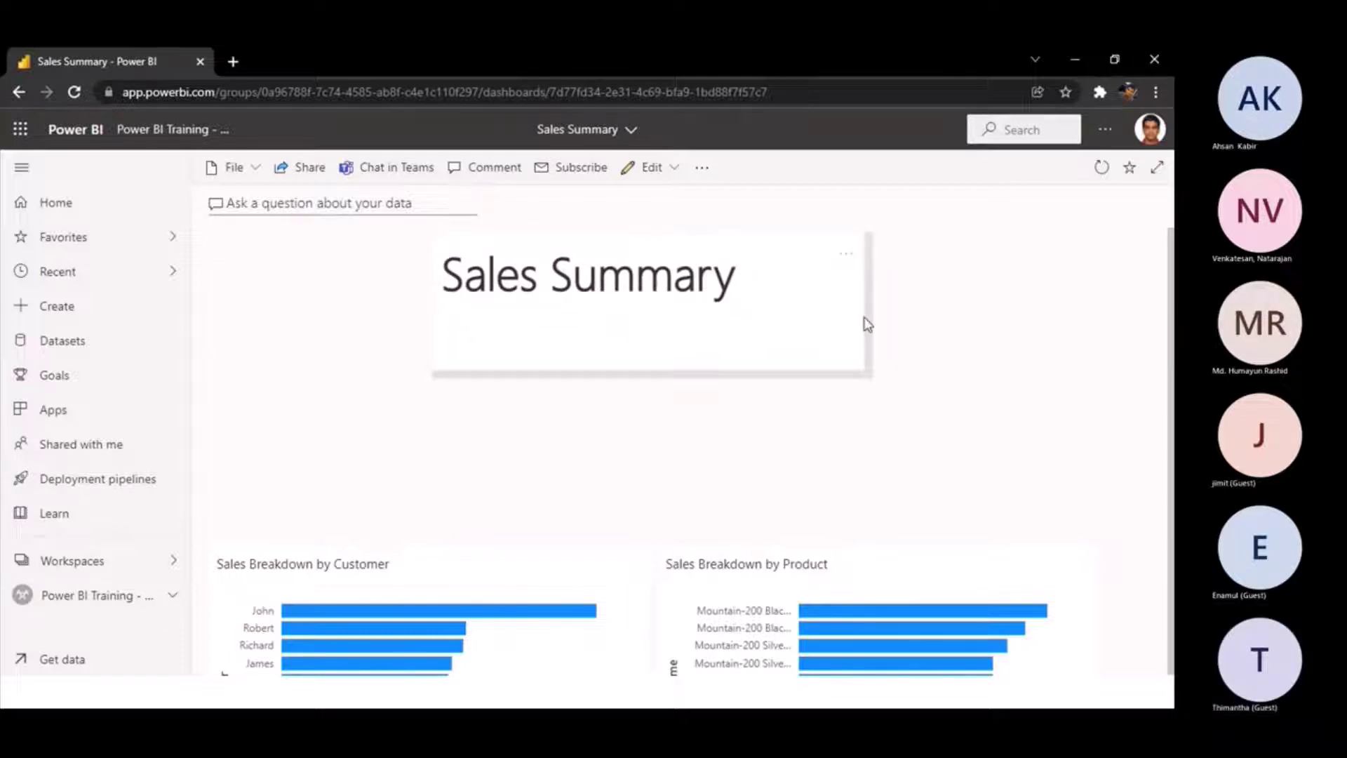
drag(868, 337, 863, 330)
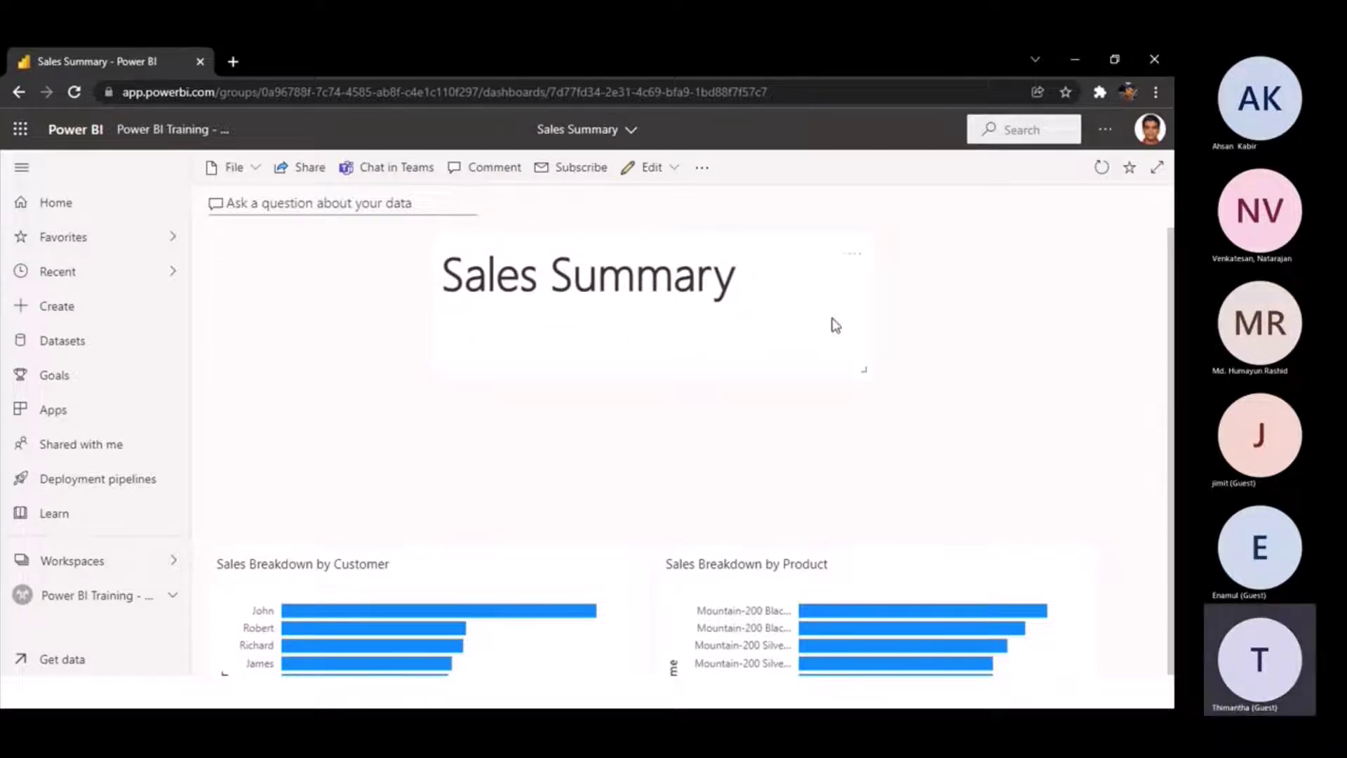
- Open the details of the Sales Summary text tile and turn on displaying the title and subtitle
click(855, 253)
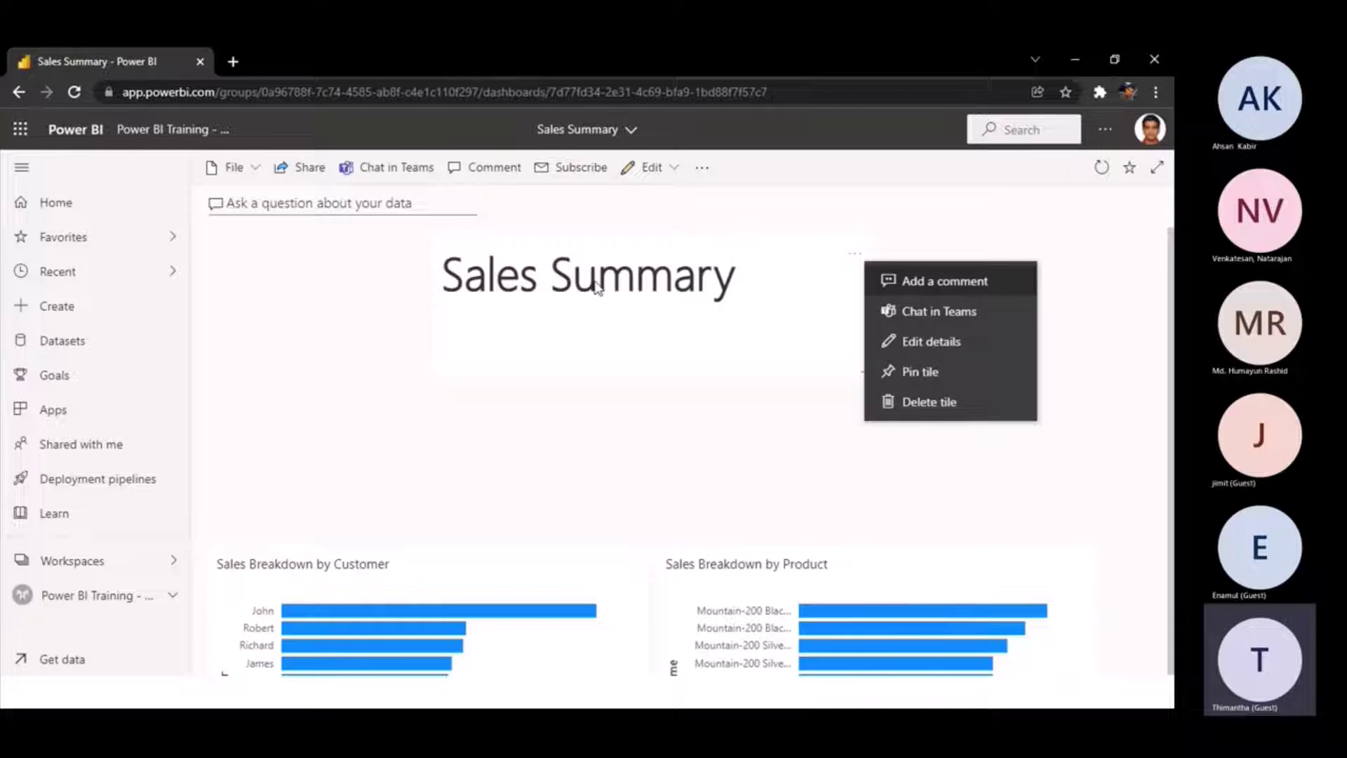
click(942, 344)
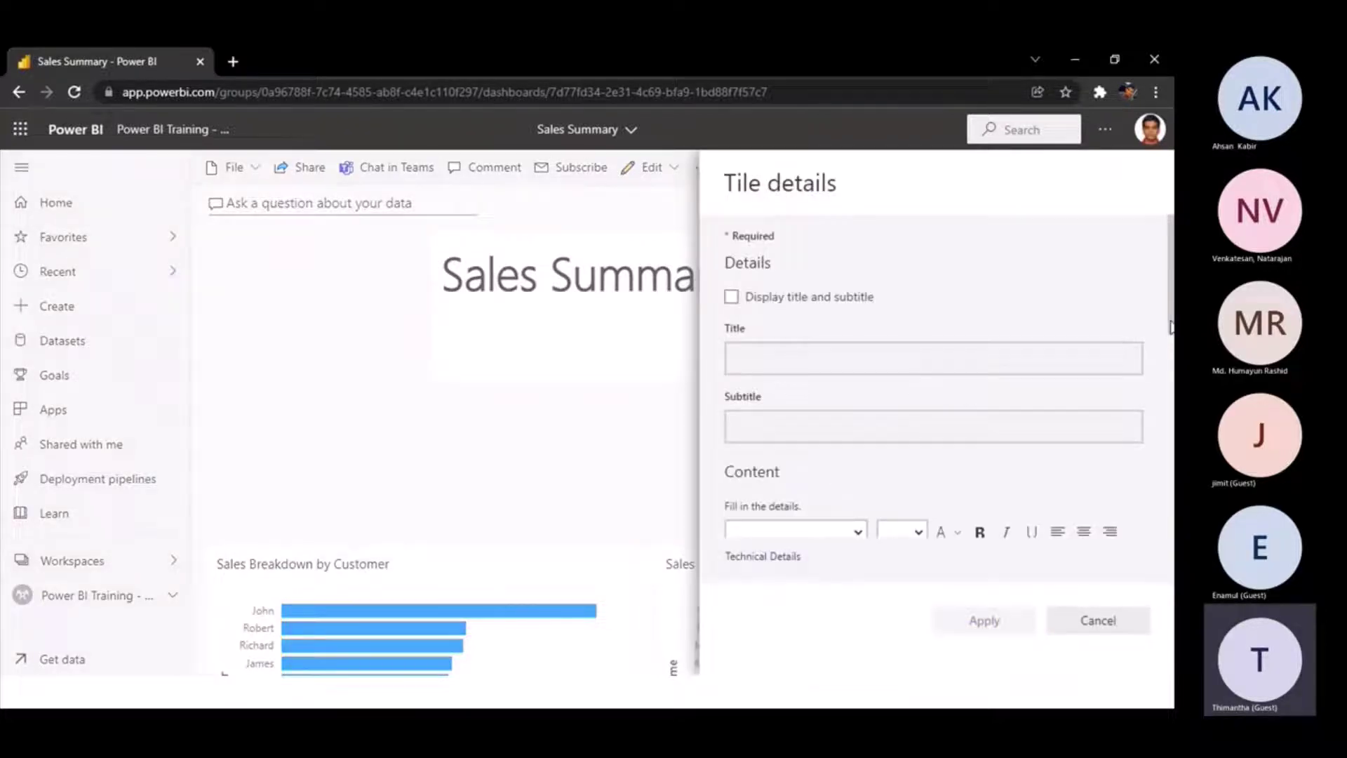
scroll(1171, 317, down, 3)
scroll(1171, 307, up, 3)
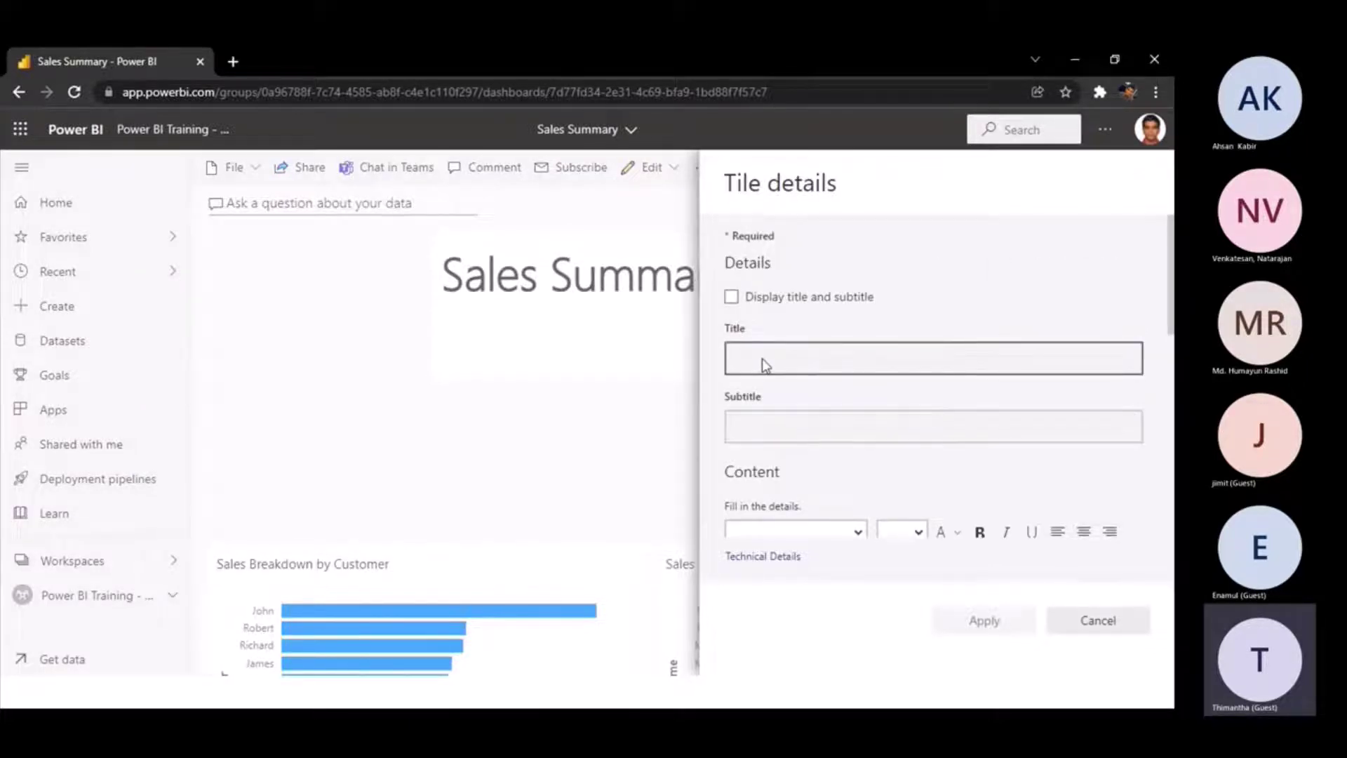
click(842, 302)
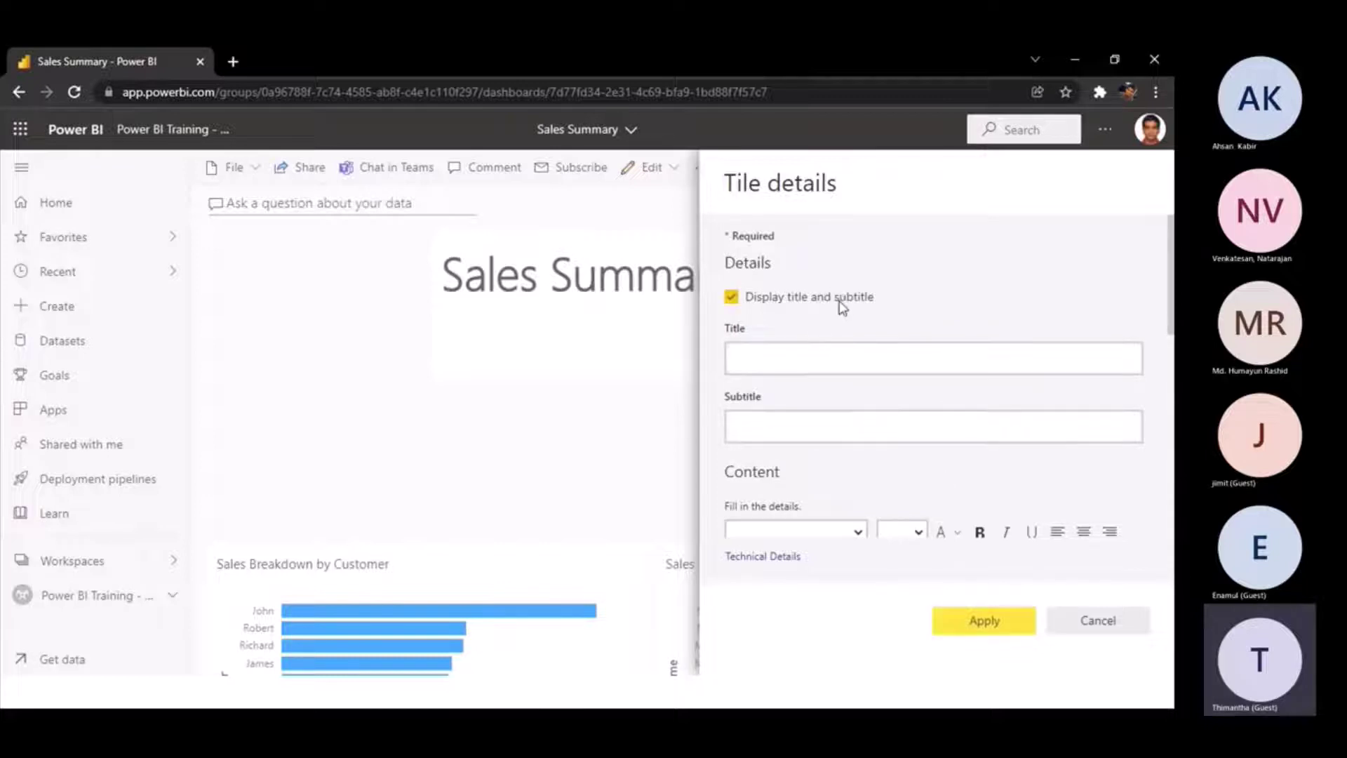
click(838, 435)
click(806, 354)
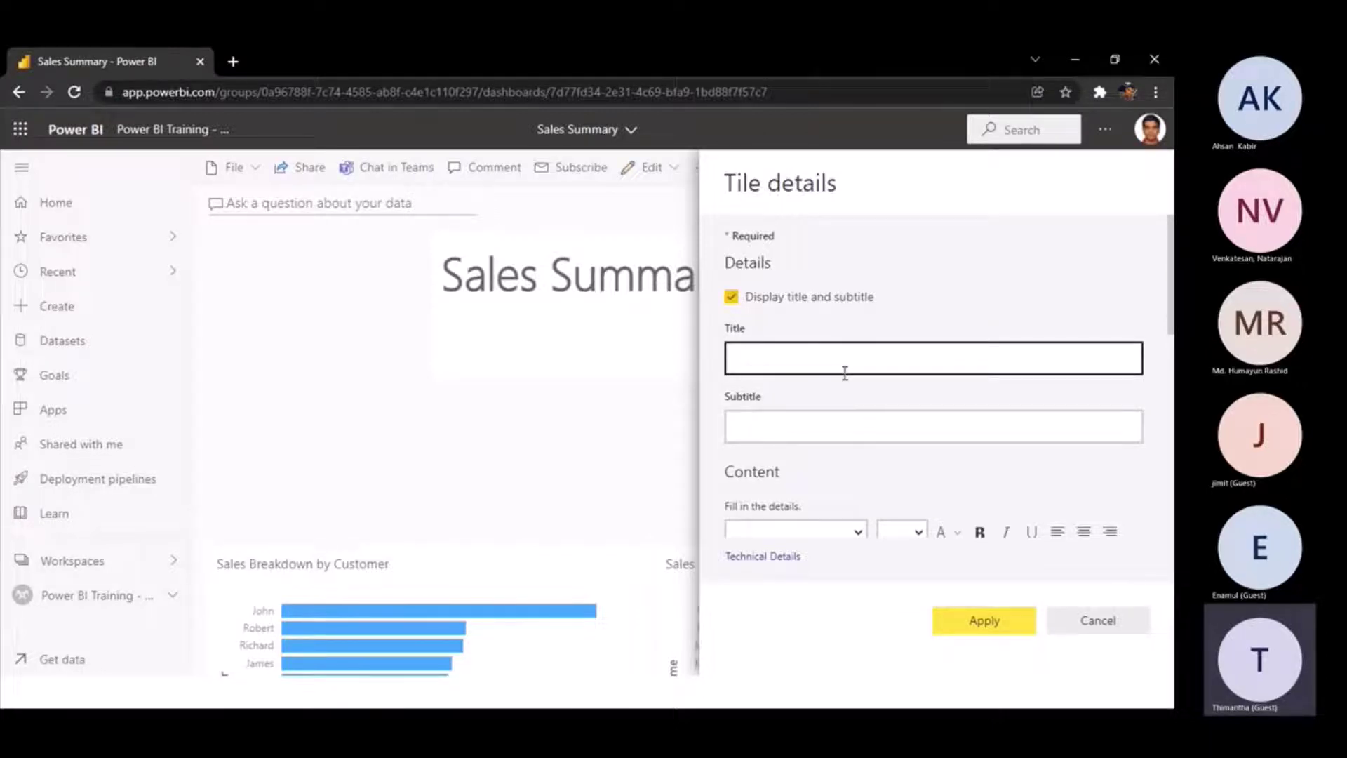
text(s)
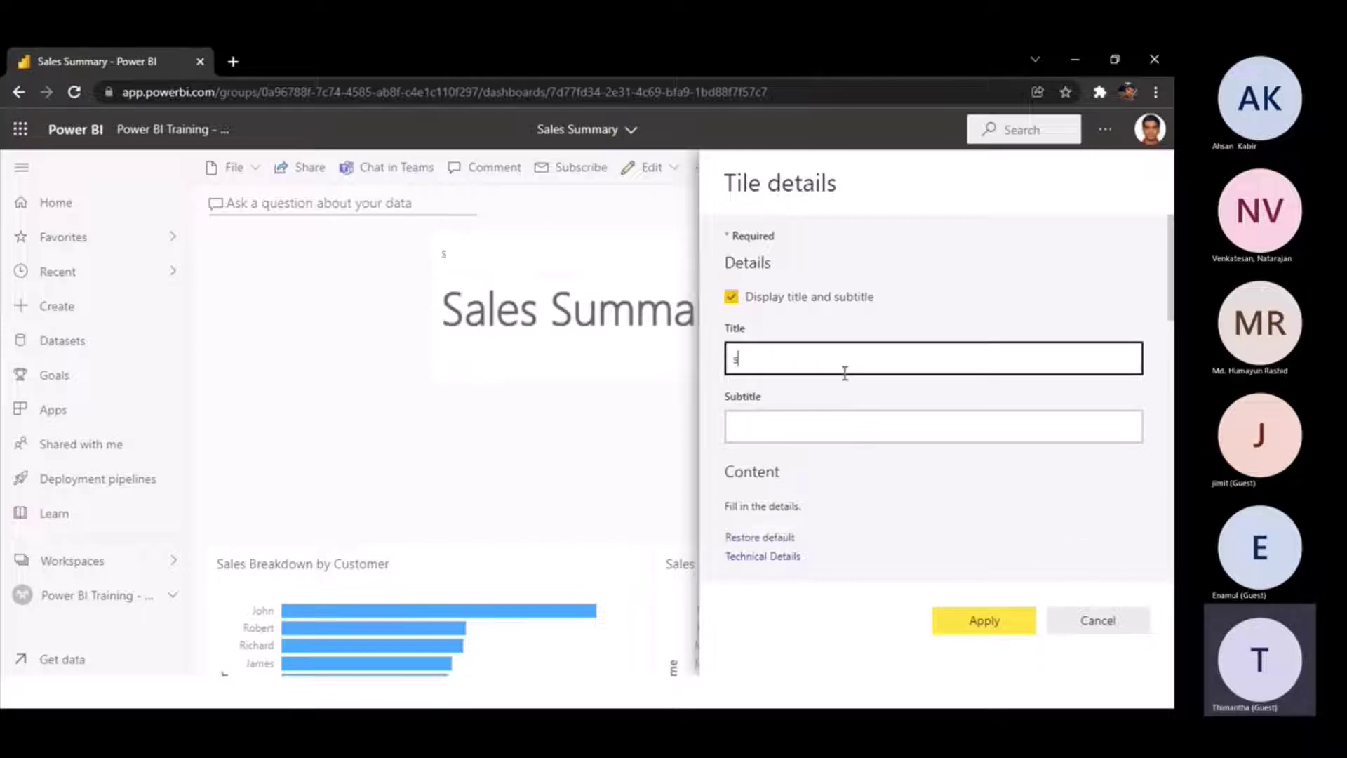
key(BackSpace)
key(BackSpace)
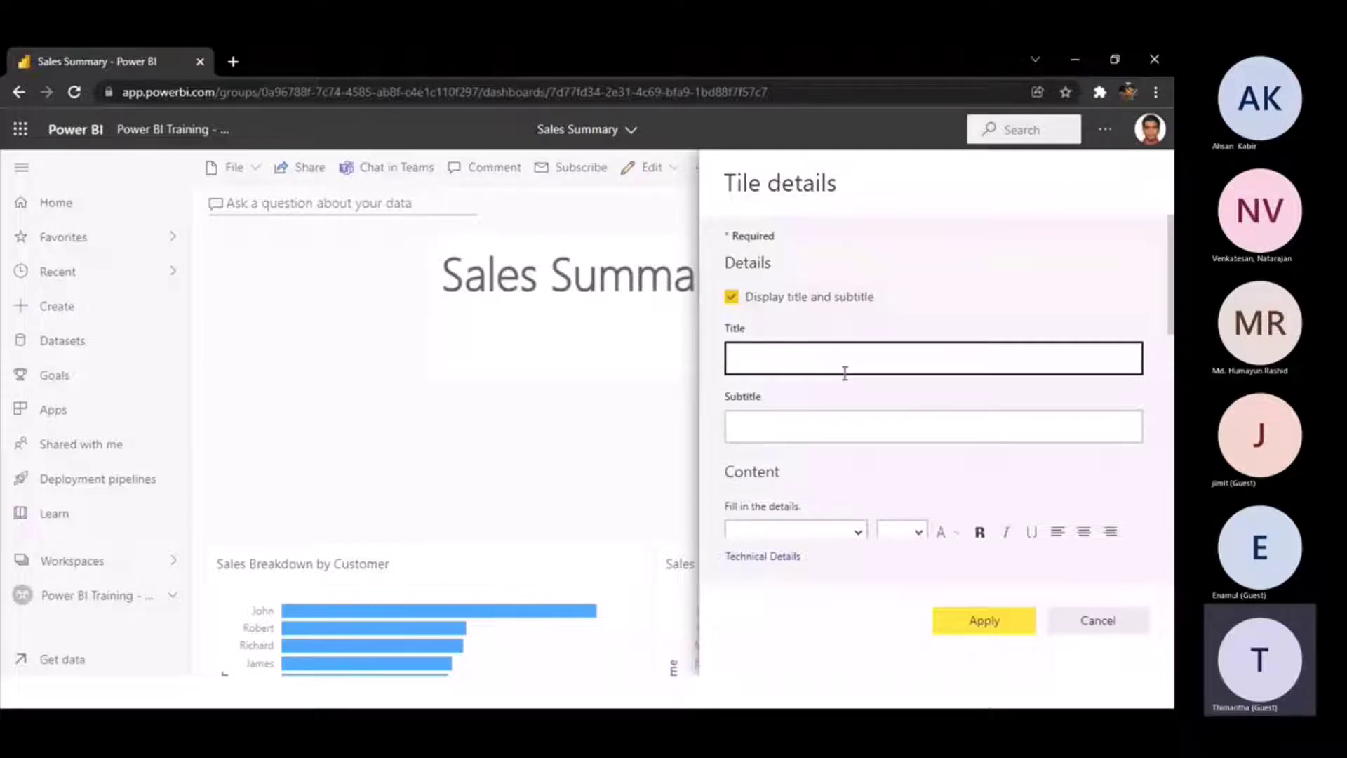
text(tEST)
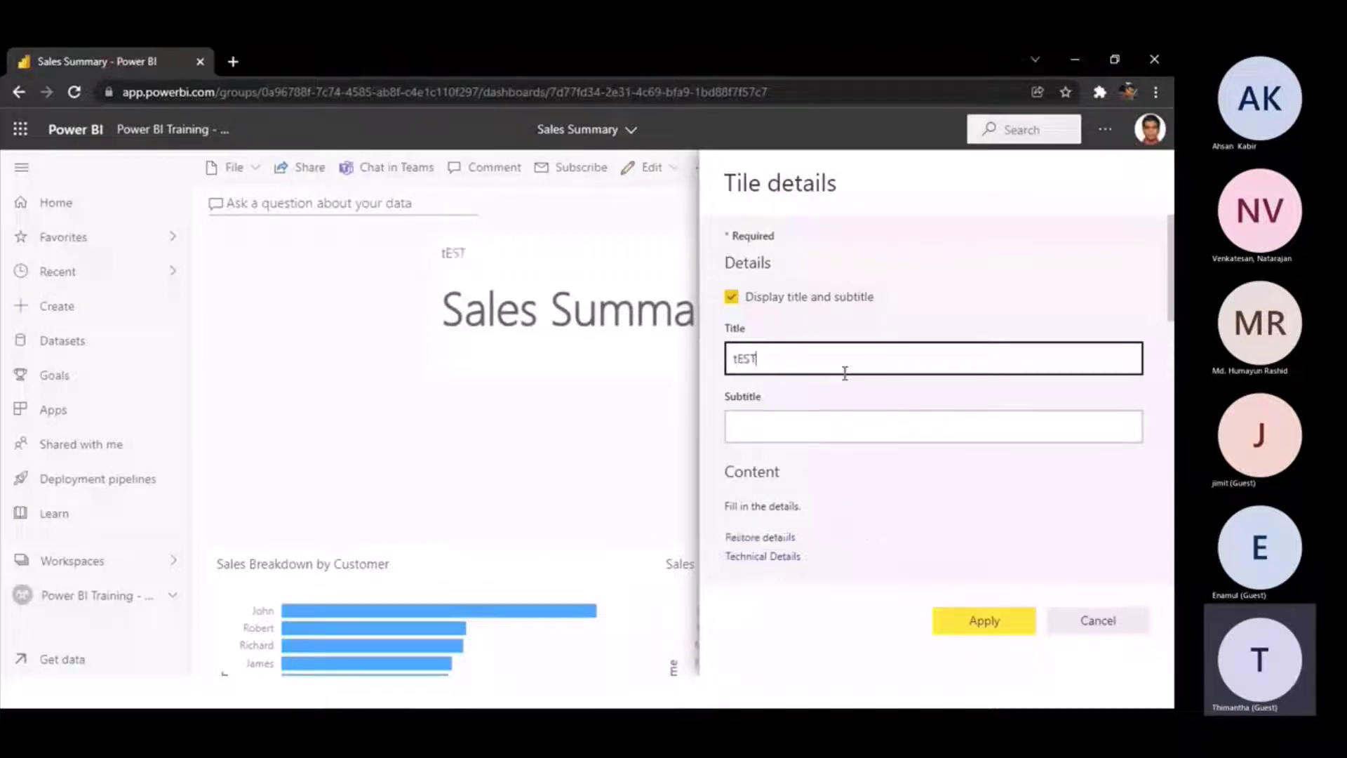
key(BackSpace)
key(BackSpace)
key(BackSpace)
key(BackSpace)
text(tEST)
key(BackSpace)
key(BackSpace)
key(BackSpace)
key(BackSpace)
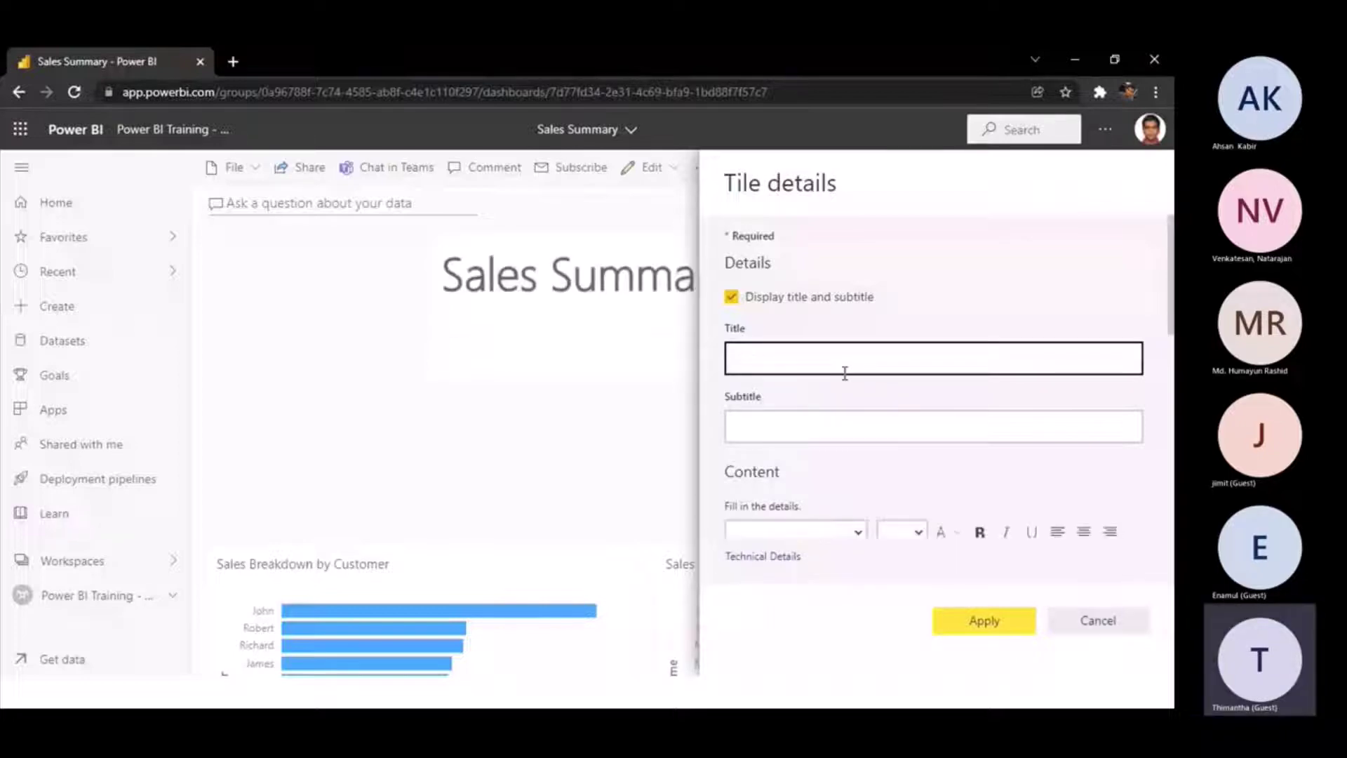
- Give the text tile the title "Test Title" and the subtitle "Test Subtitle", and apply the changes
text(Tes)
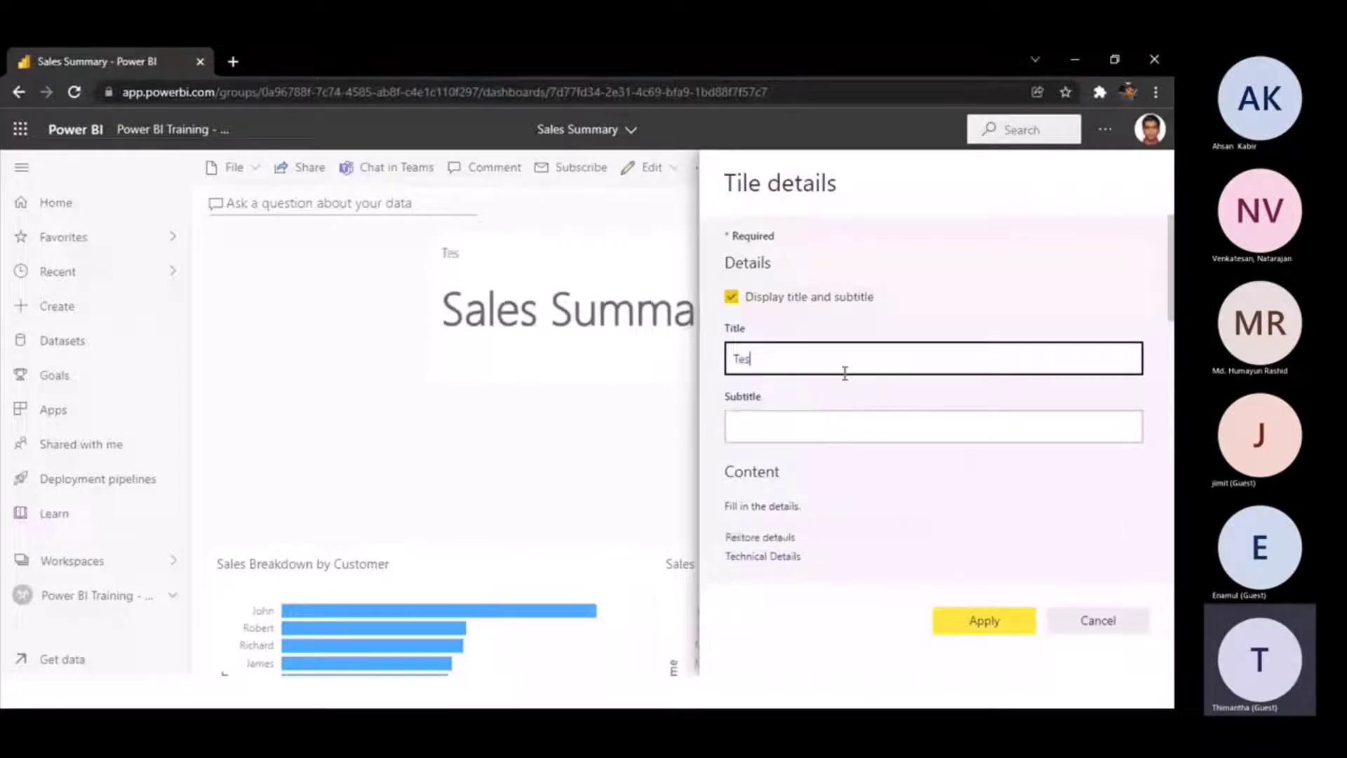
text(t)
click(767, 434)
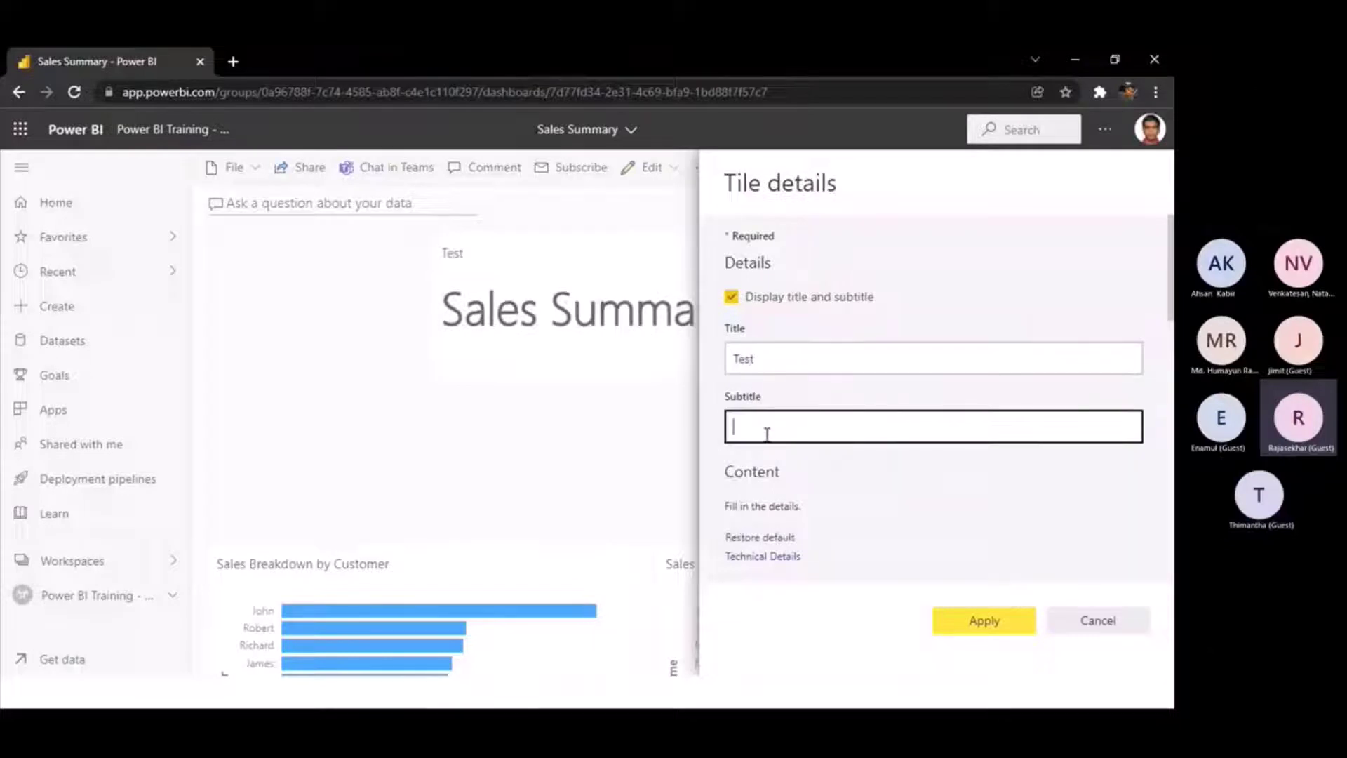
text(Test)
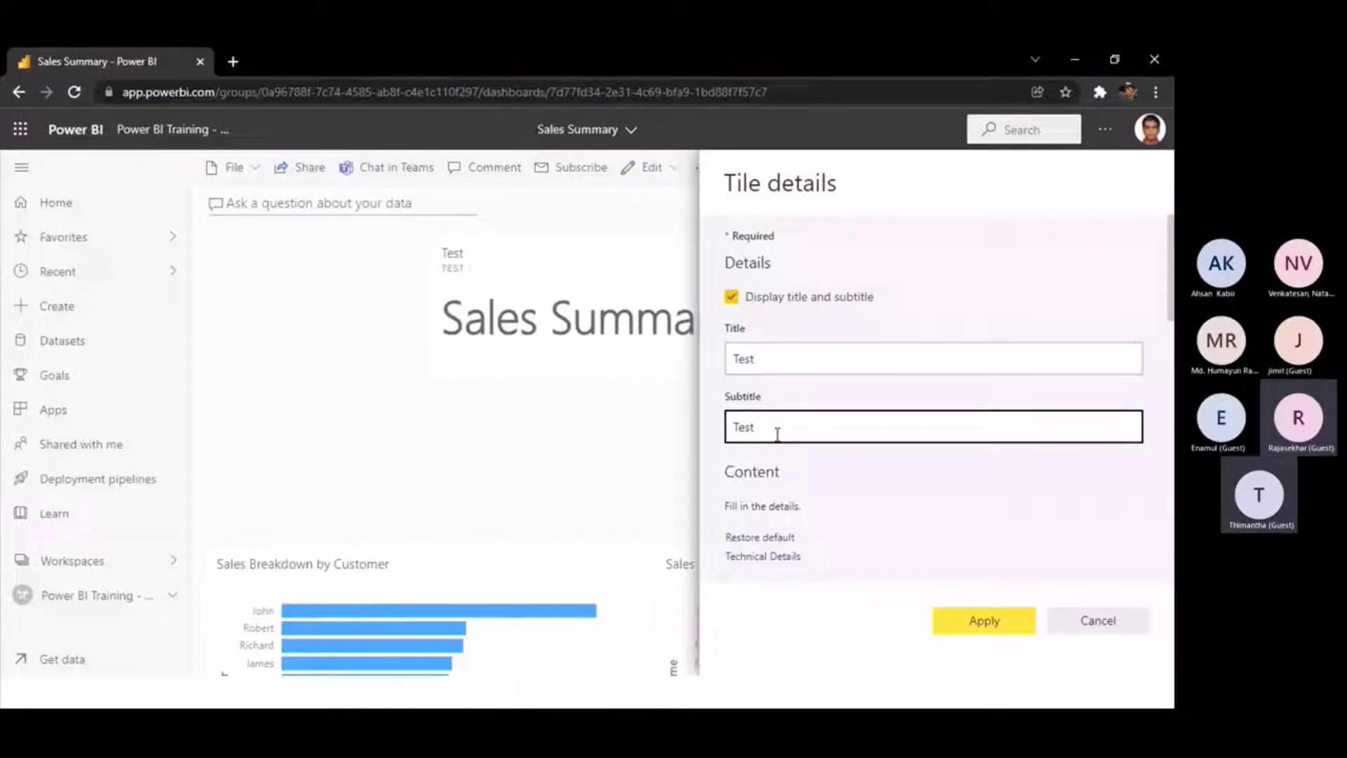
text( Subtitle)
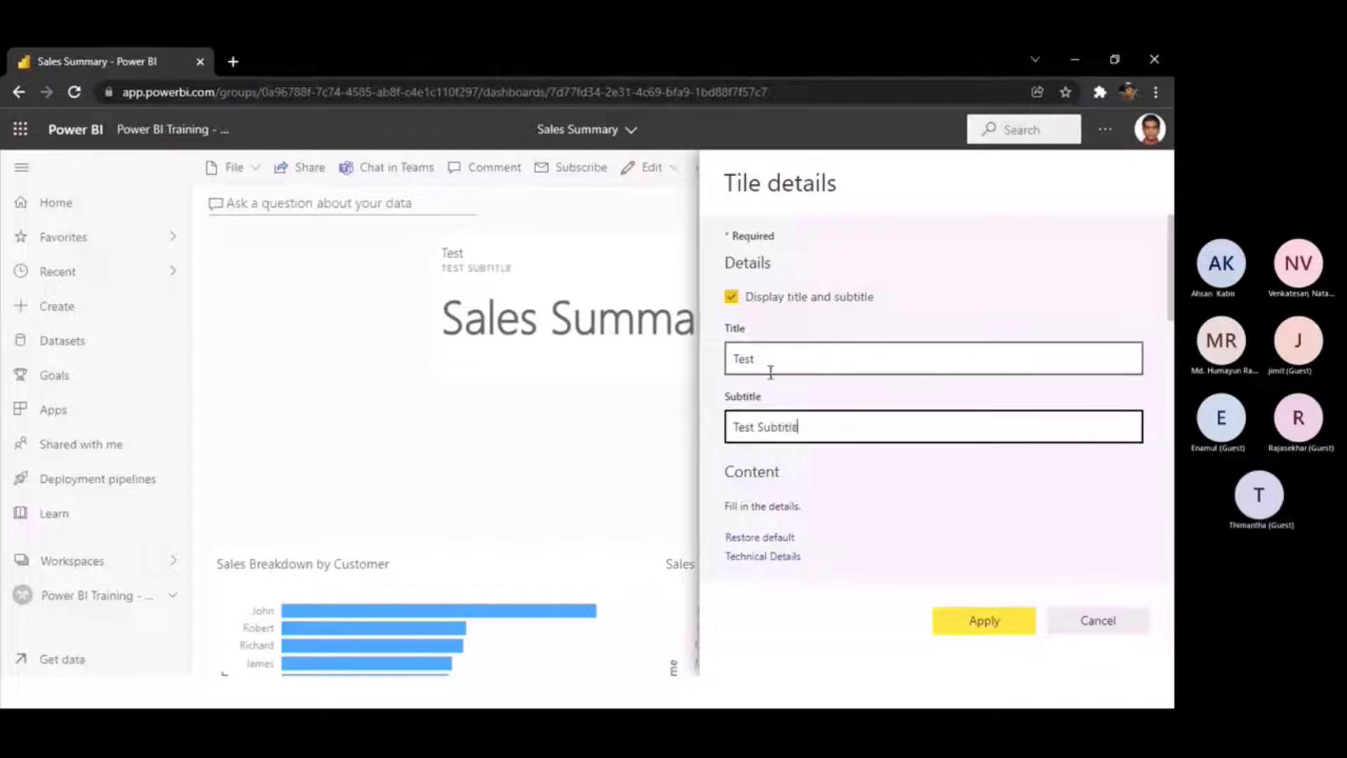
click(780, 367)
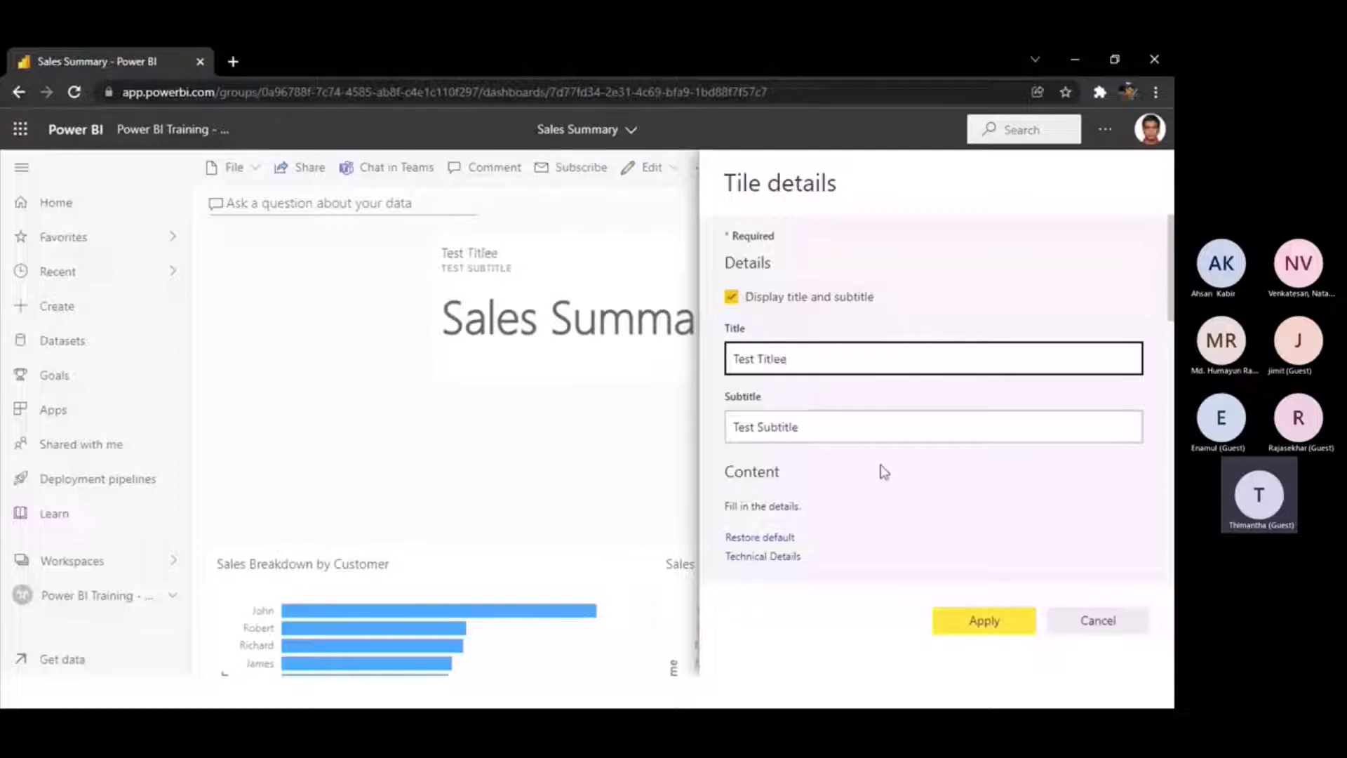
click(996, 623)
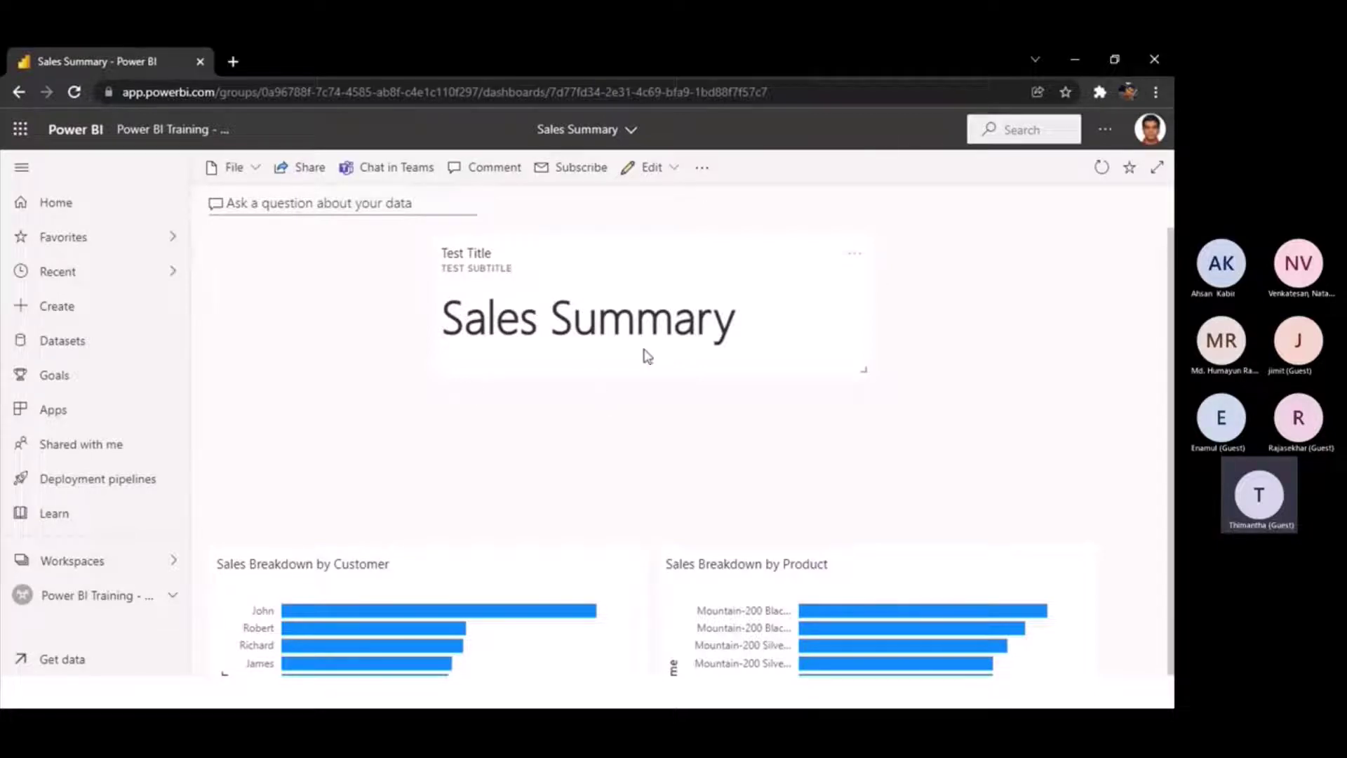
- Review the text tile's details and close them without changing anything
click(855, 255)
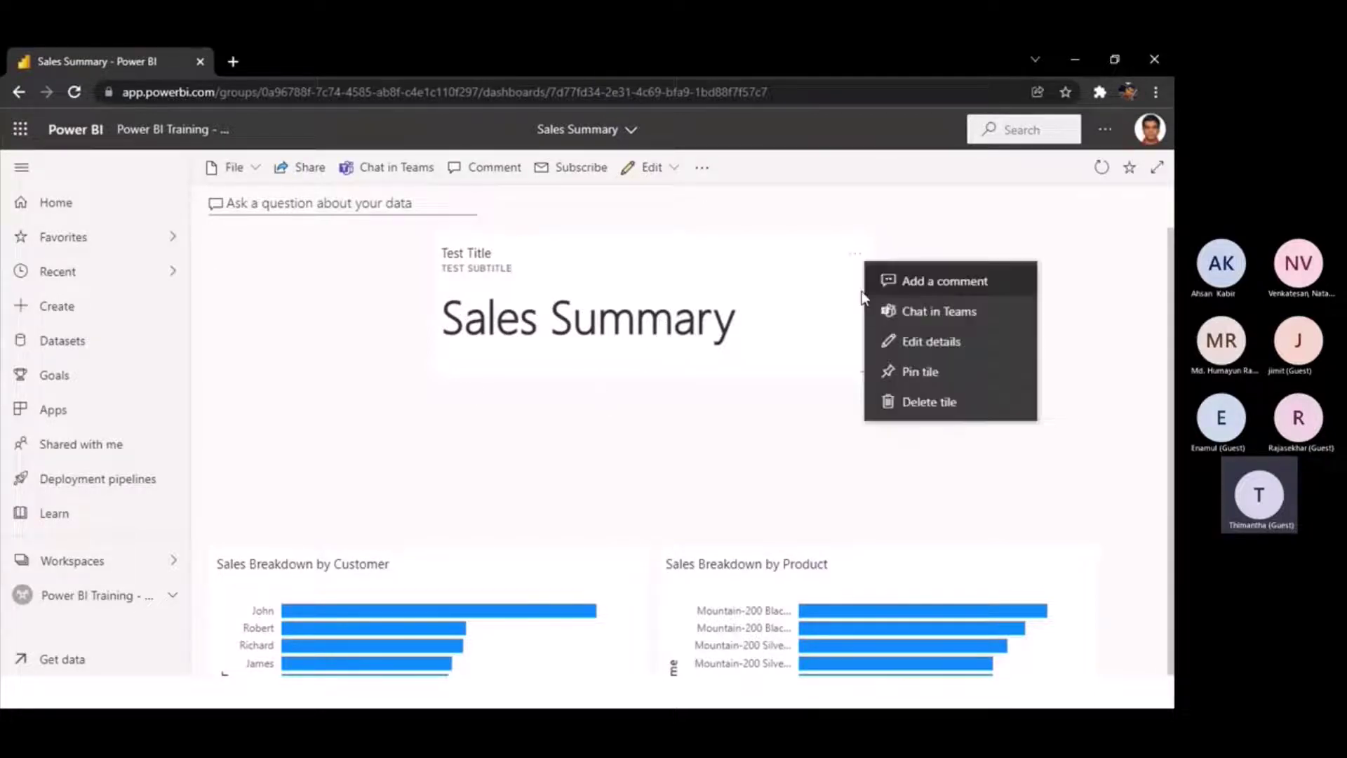
click(932, 351)
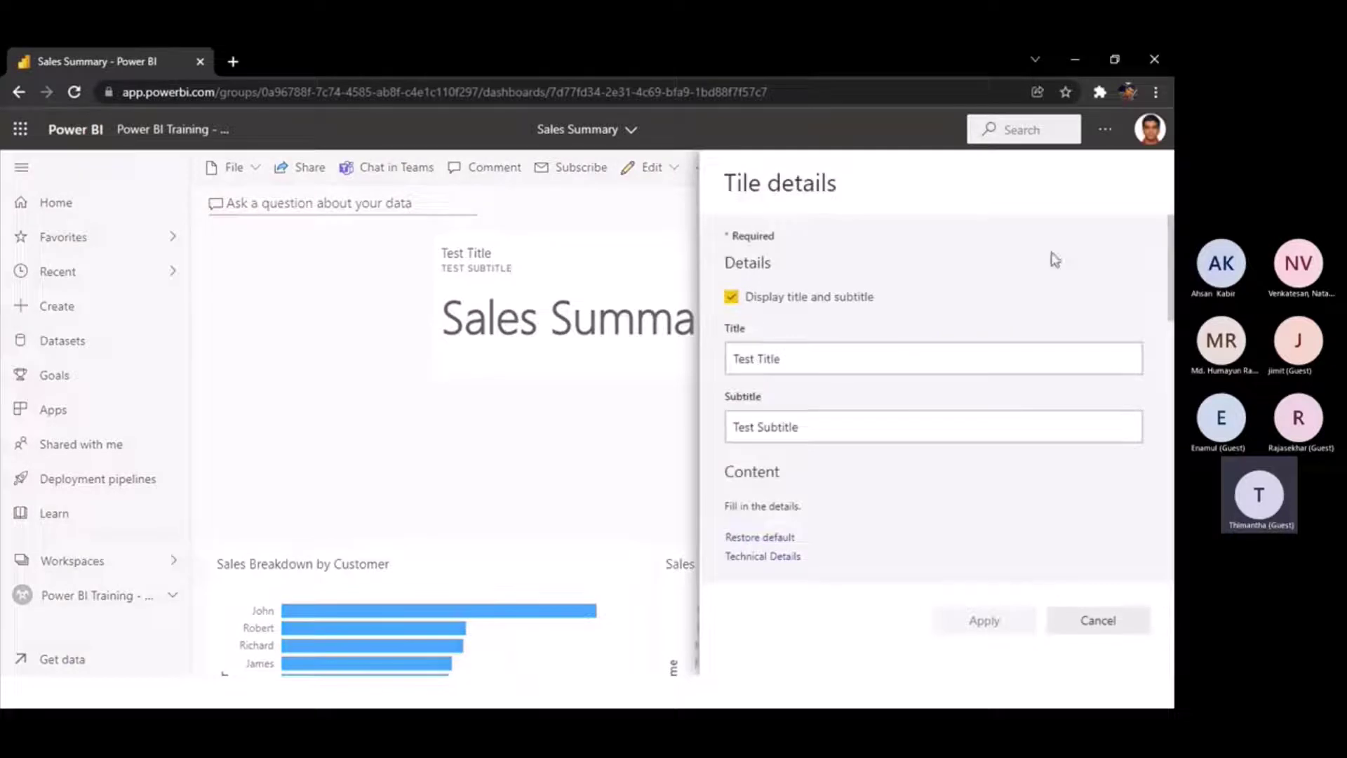
click(1143, 616)
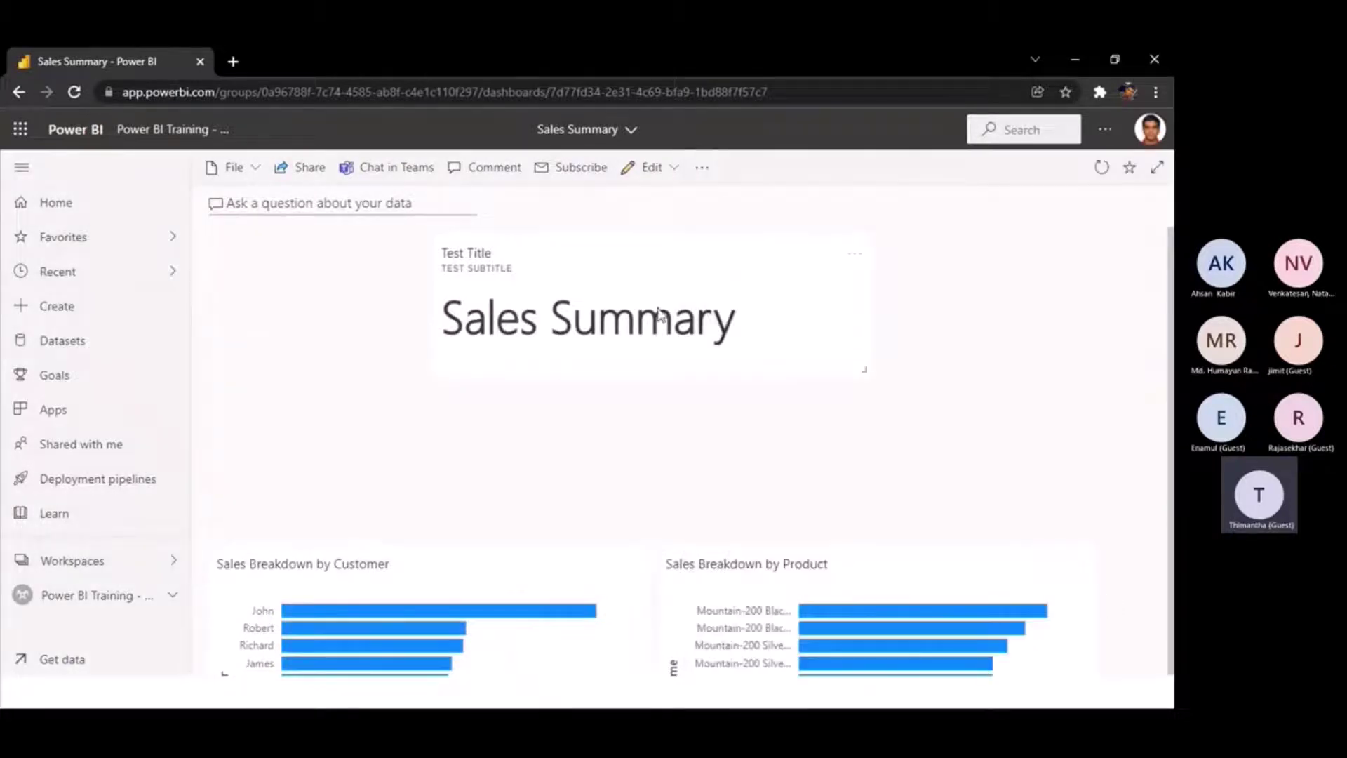
- Turn off displaying the title and subtitle in the details of the Sales Summary text tile
click(855, 259)
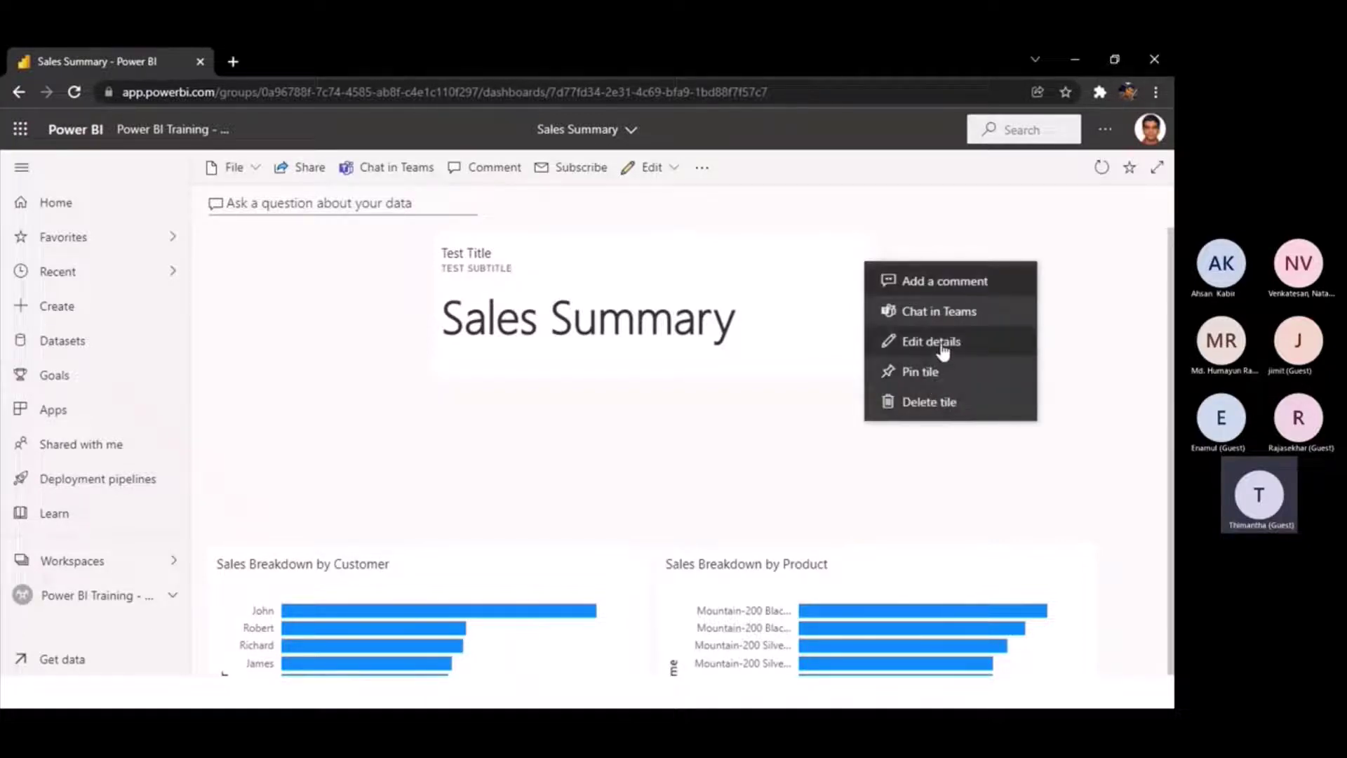
click(931, 341)
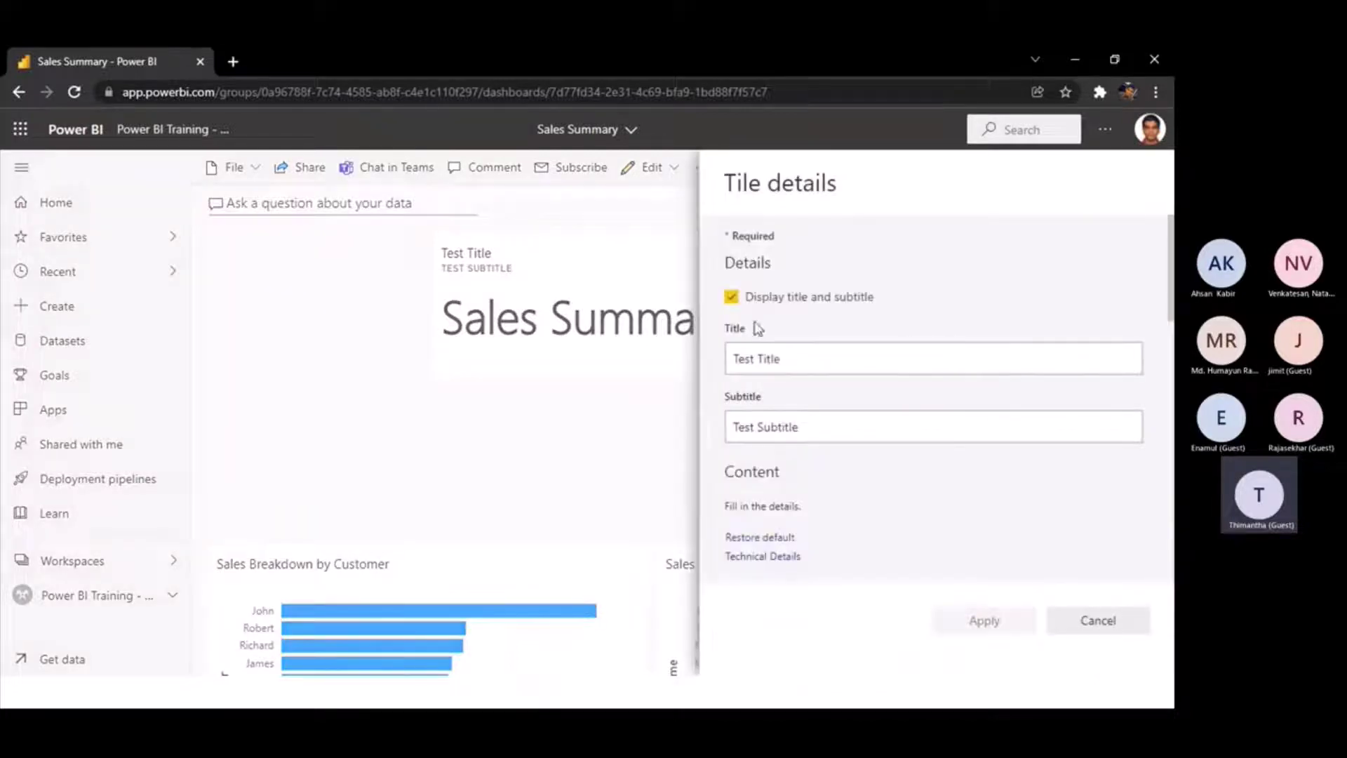
click(731, 298)
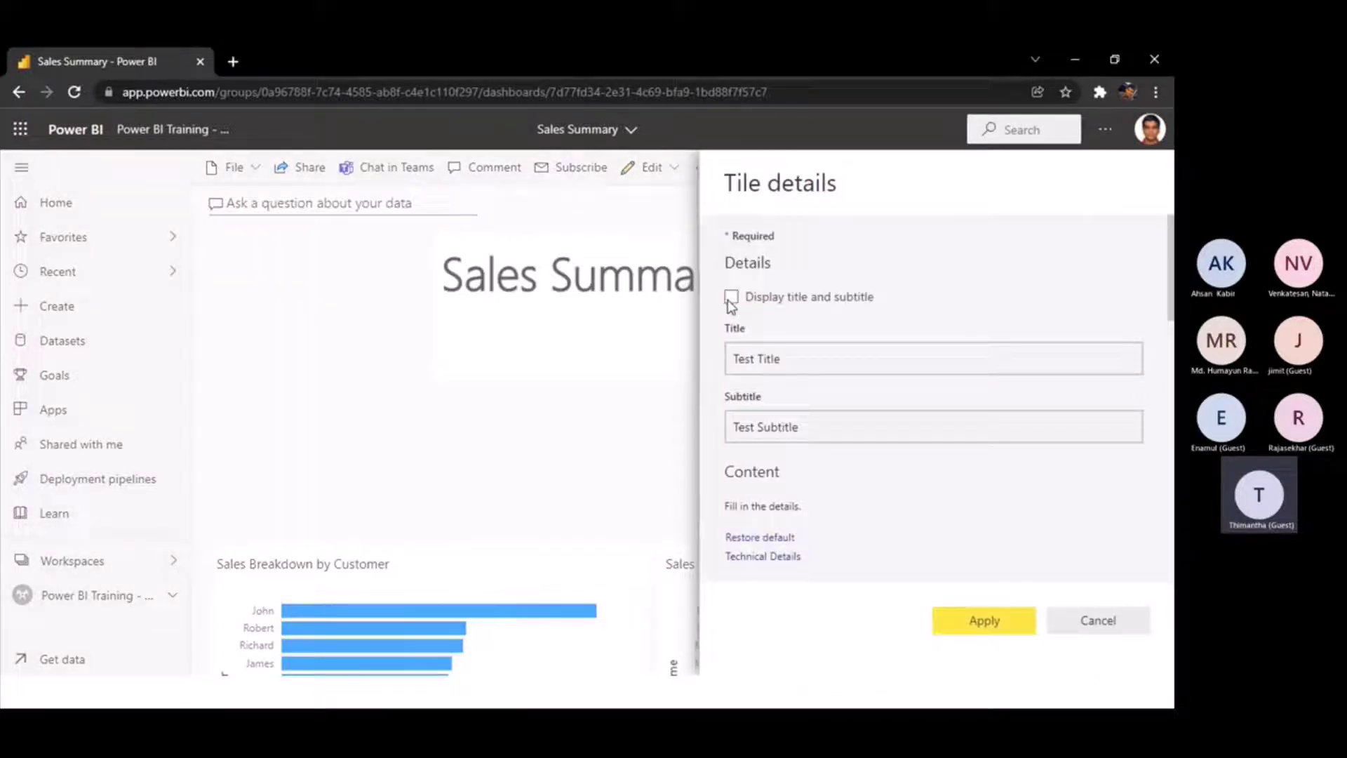
drag(779, 358, 676, 361)
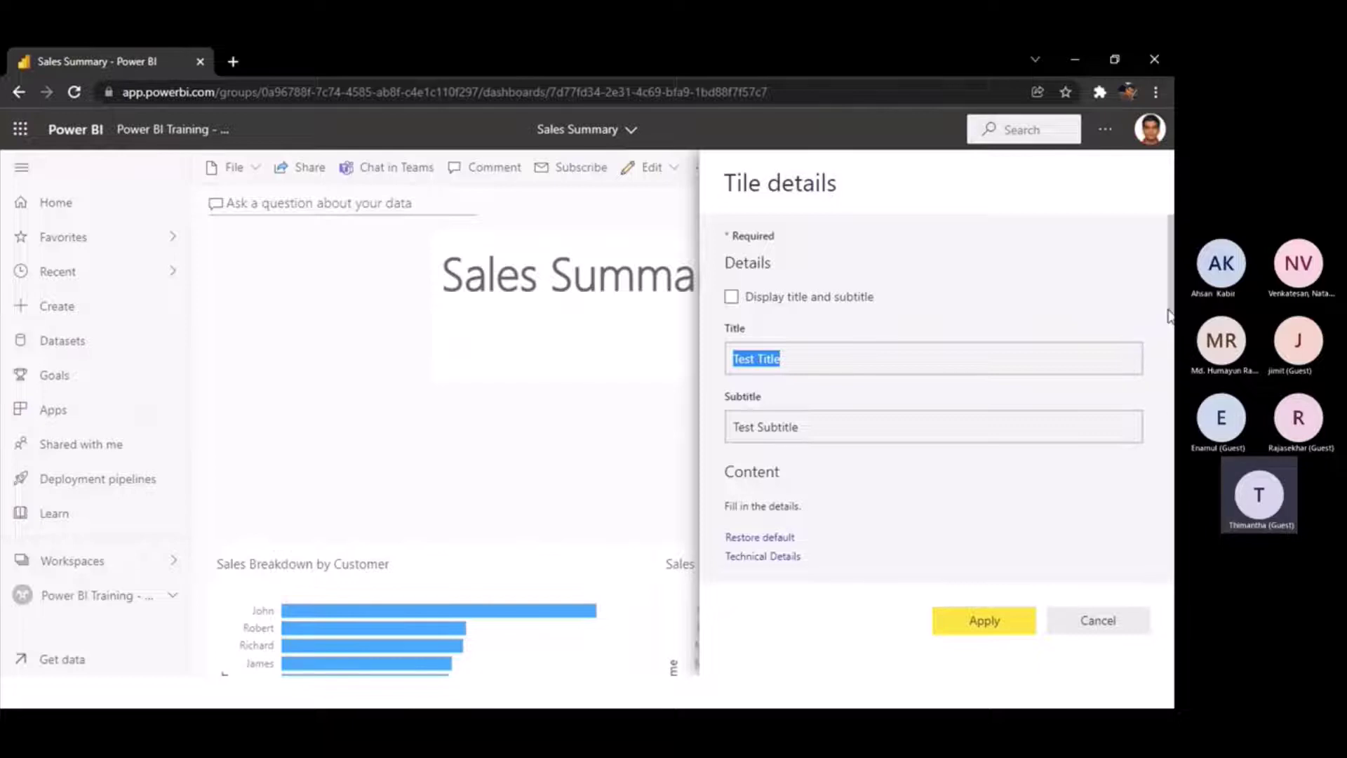
- Centre-align the "Sales Summary" text within its tile and apply the changes
drag(1170, 317, 1170, 388)
scroll(1122, 393, down, 2)
drag(1072, 351, 646, 338)
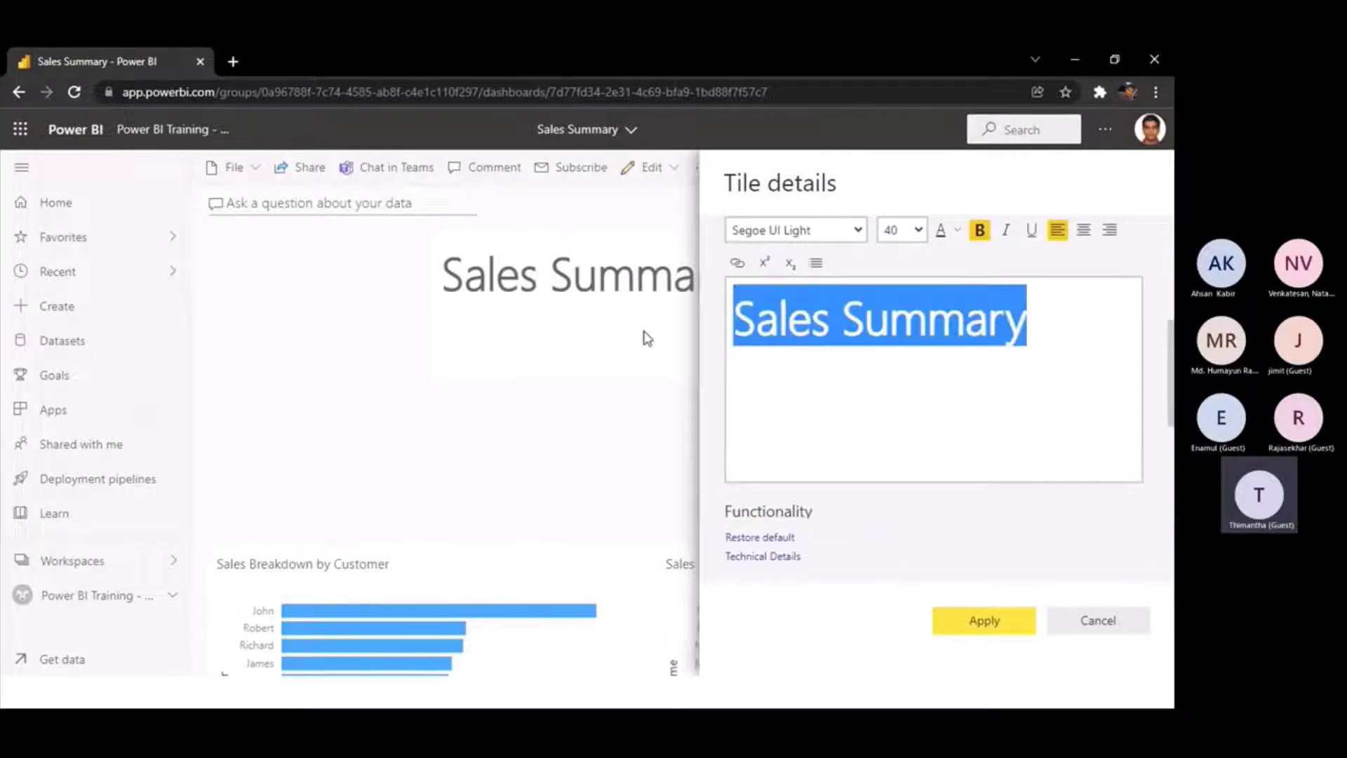
click(1083, 232)
click(1023, 406)
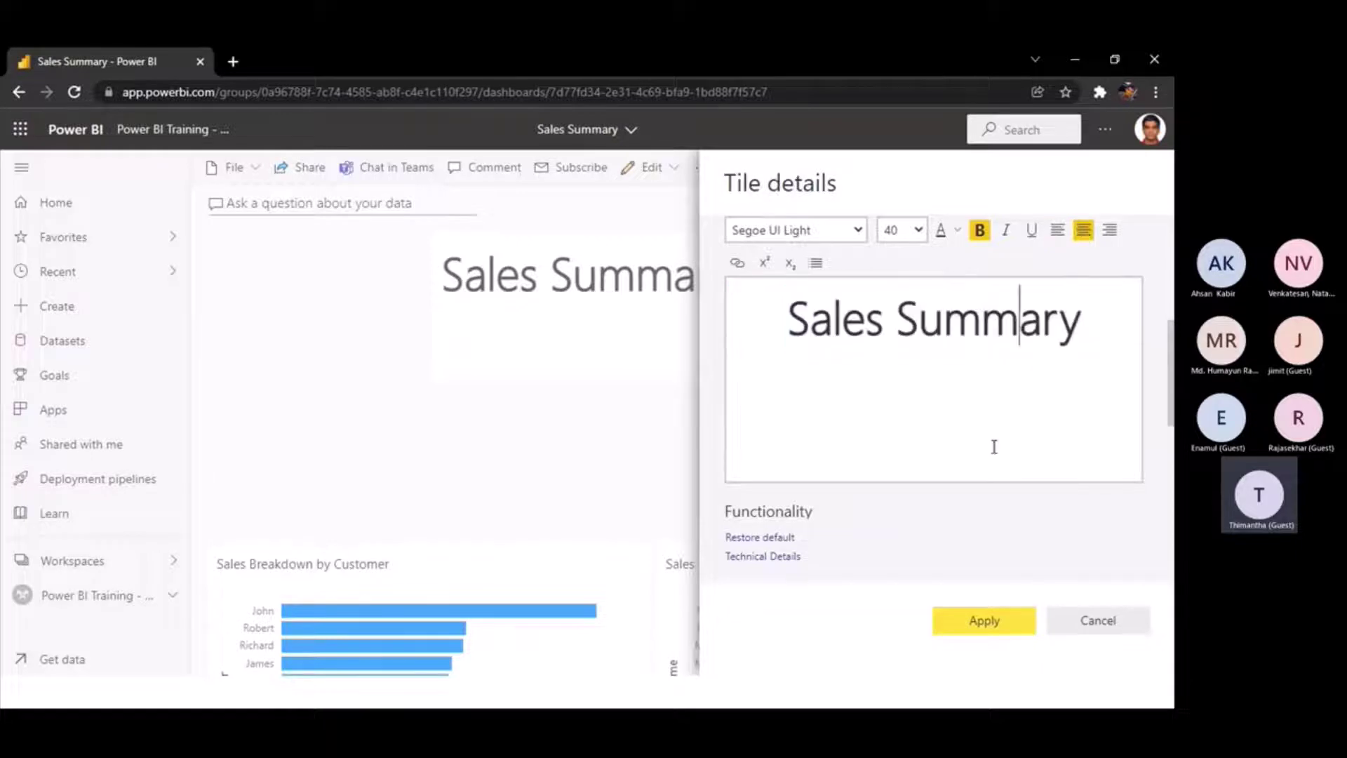
click(995, 623)
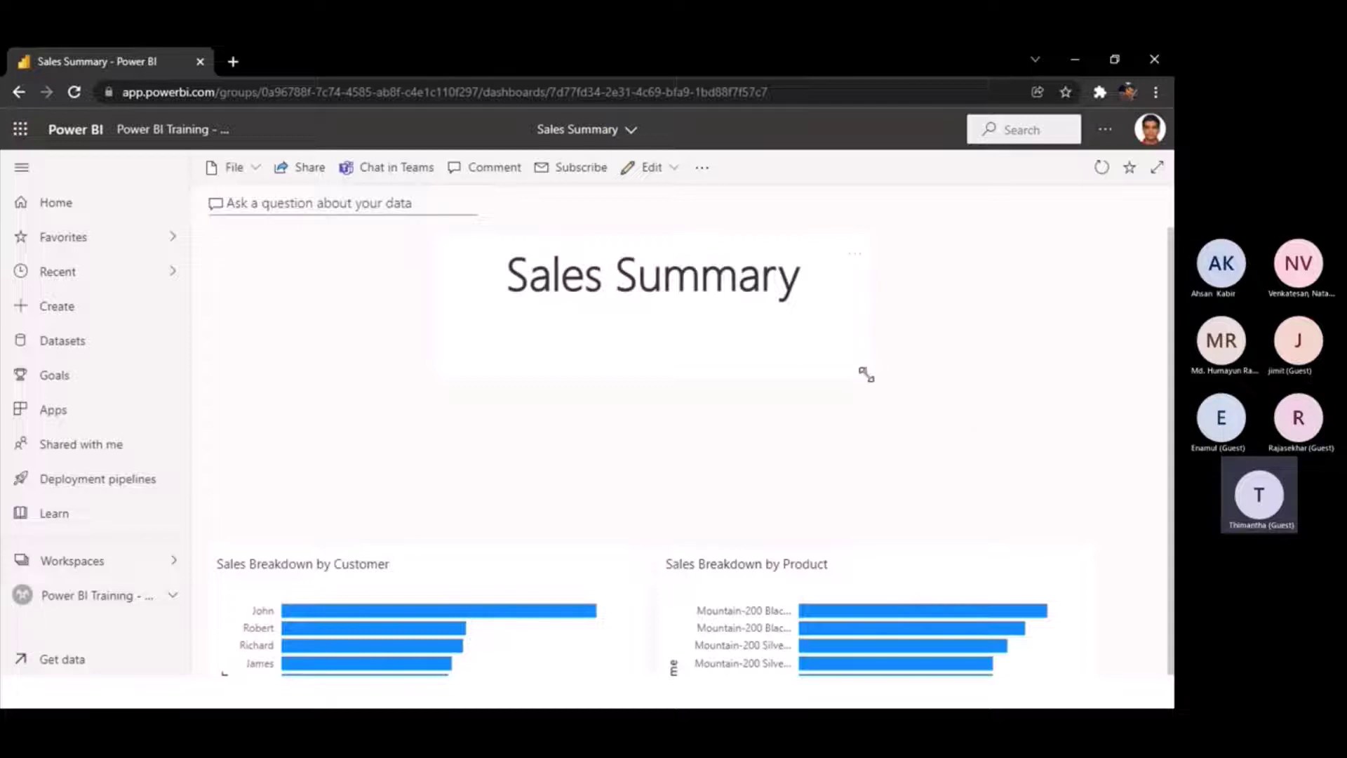
- Widen the Sales Summary text tile and align it so it spans the full width of both charts
drag(869, 375, 1049, 390)
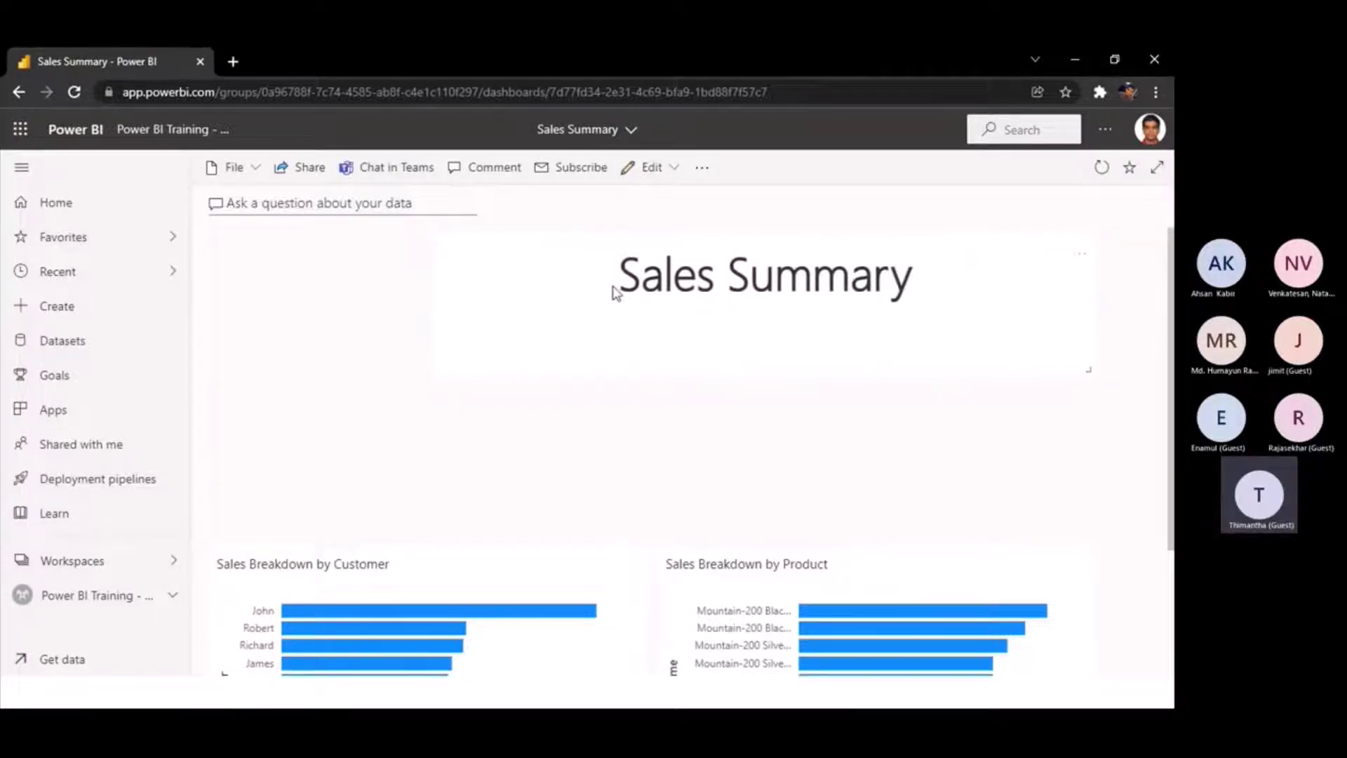
drag(556, 298, 334, 285)
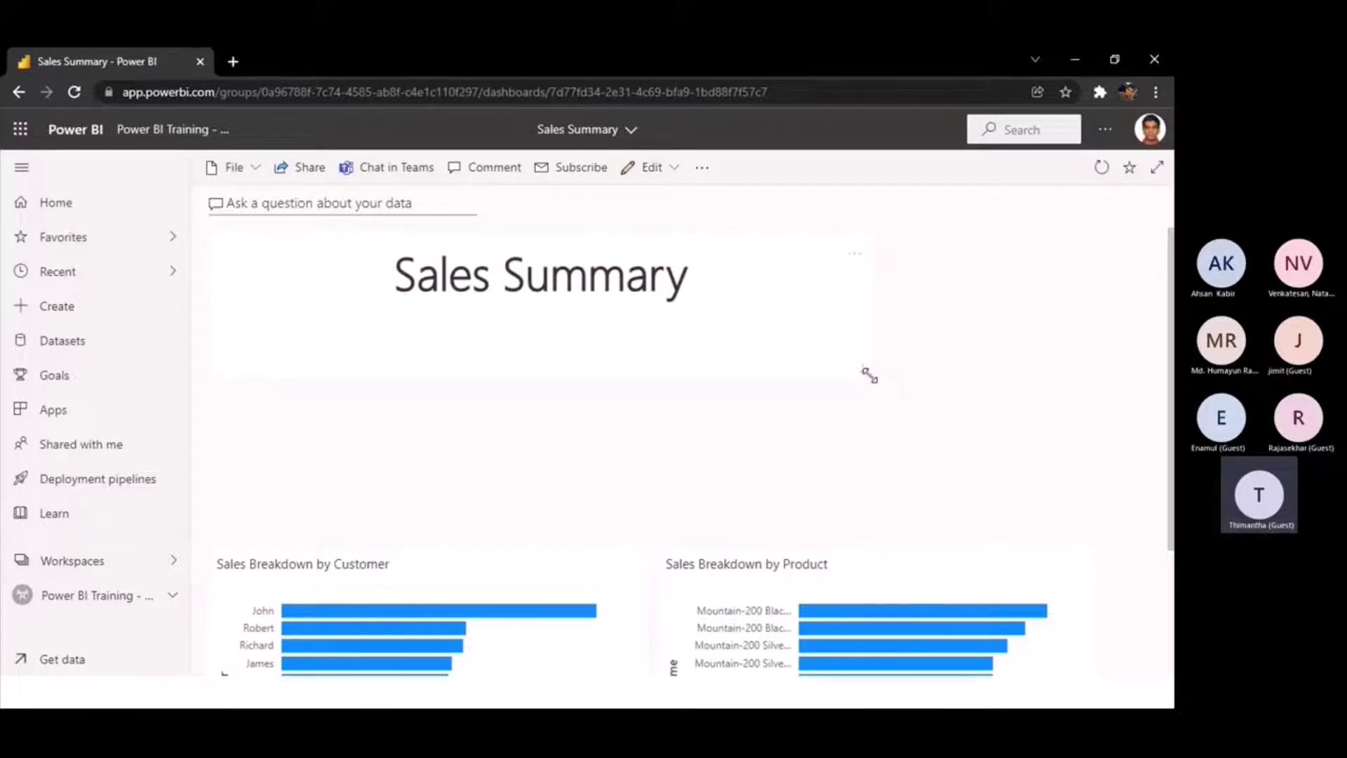
drag(881, 351, 1087, 326)
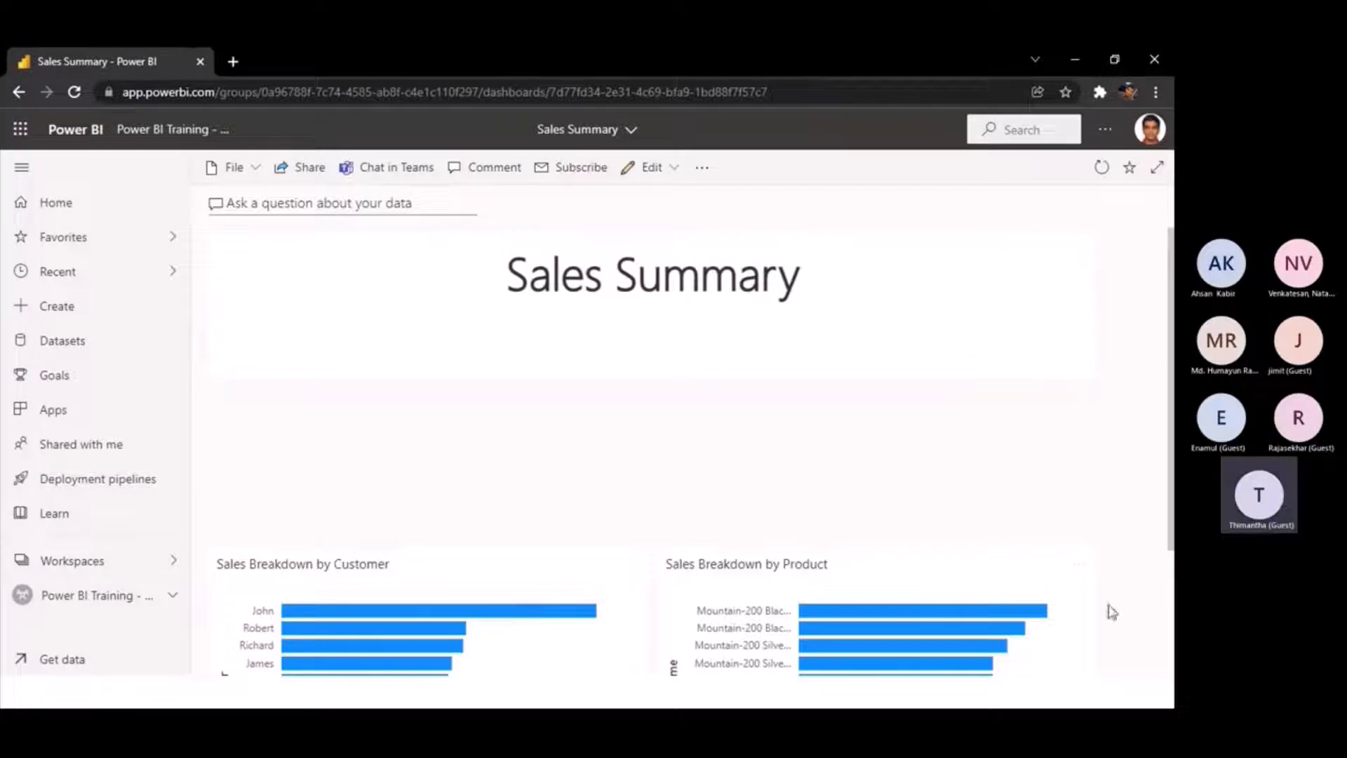
- Move the Sales Breakdown by Product and Sales Breakdown by Customer tiles up directly beneath the Sales Summary heading
drag(866, 580, 891, 378)
drag(424, 571, 565, 414)
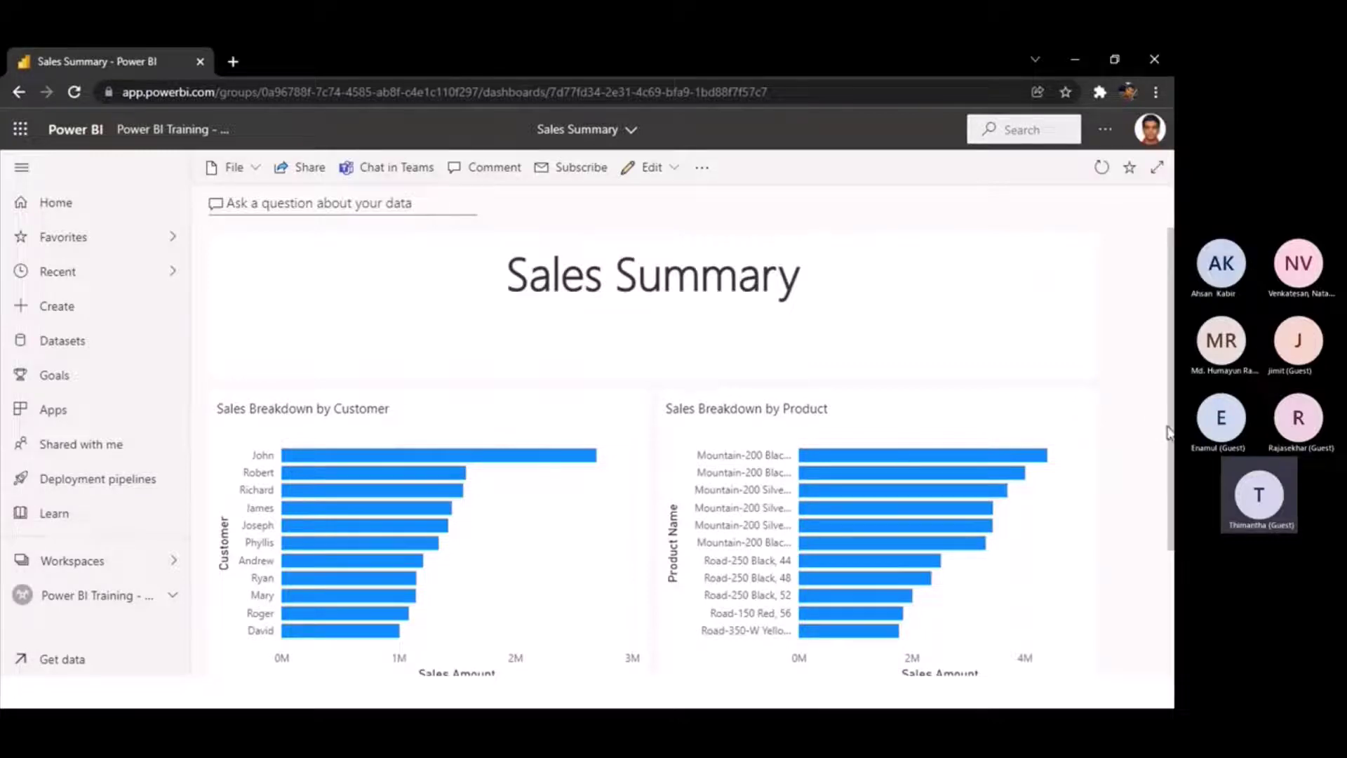
scroll(1164, 456, down, 1)
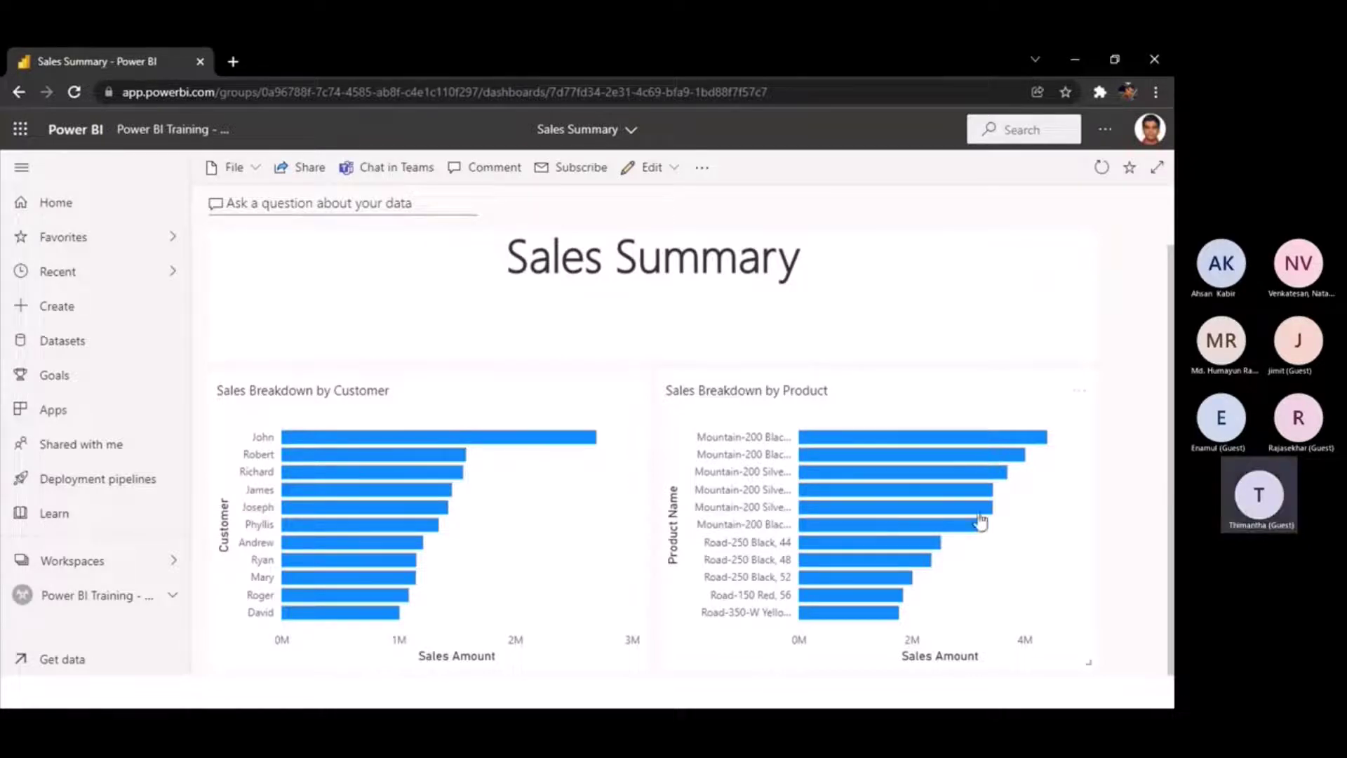
mouse_move(872, 496)
mouse_down()
mouse_move(877, 474)
mouse_move(910, 481)
mouse_move(871, 364)
mouse_move(797, 355)
mouse_move(998, 520)
mouse_move(856, 496)
mouse_up()
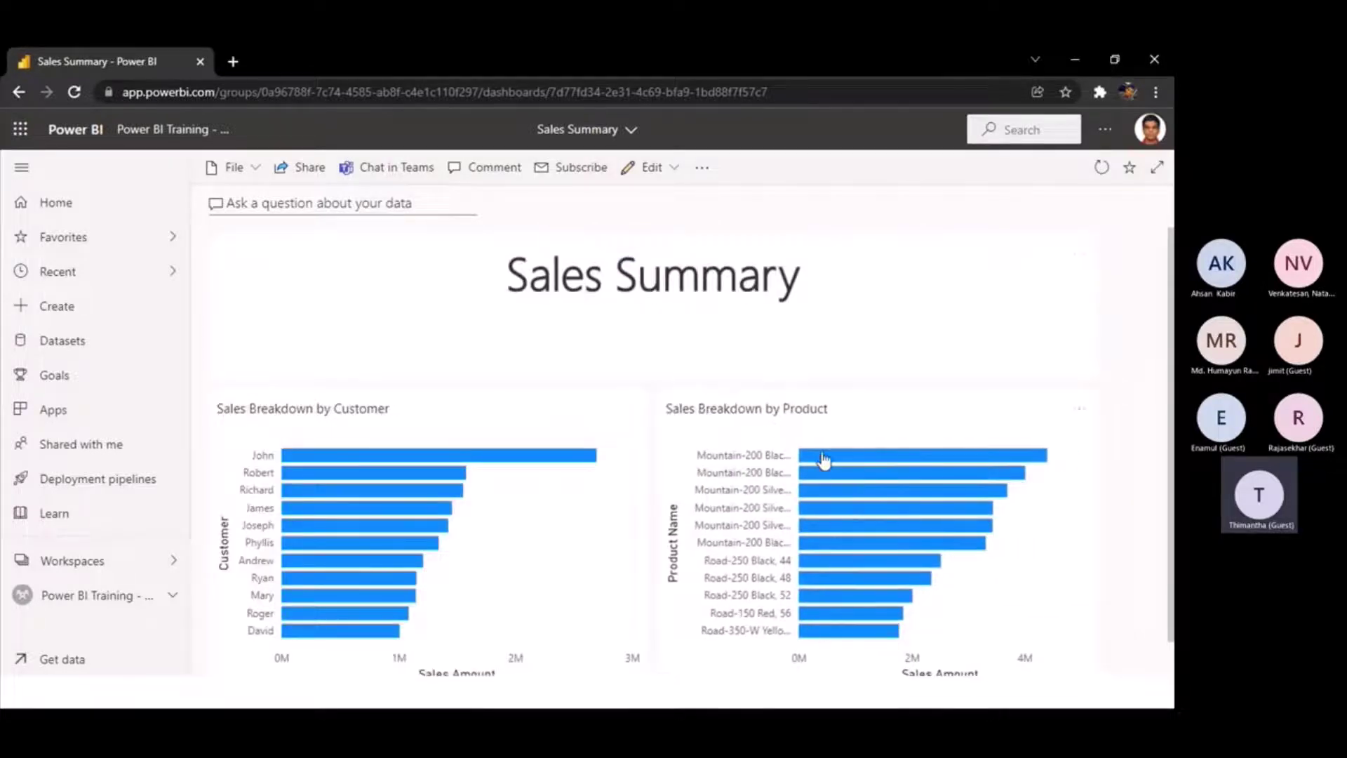
- Open the details of the Sales Breakdown by Customer tile for editing
click(631, 408)
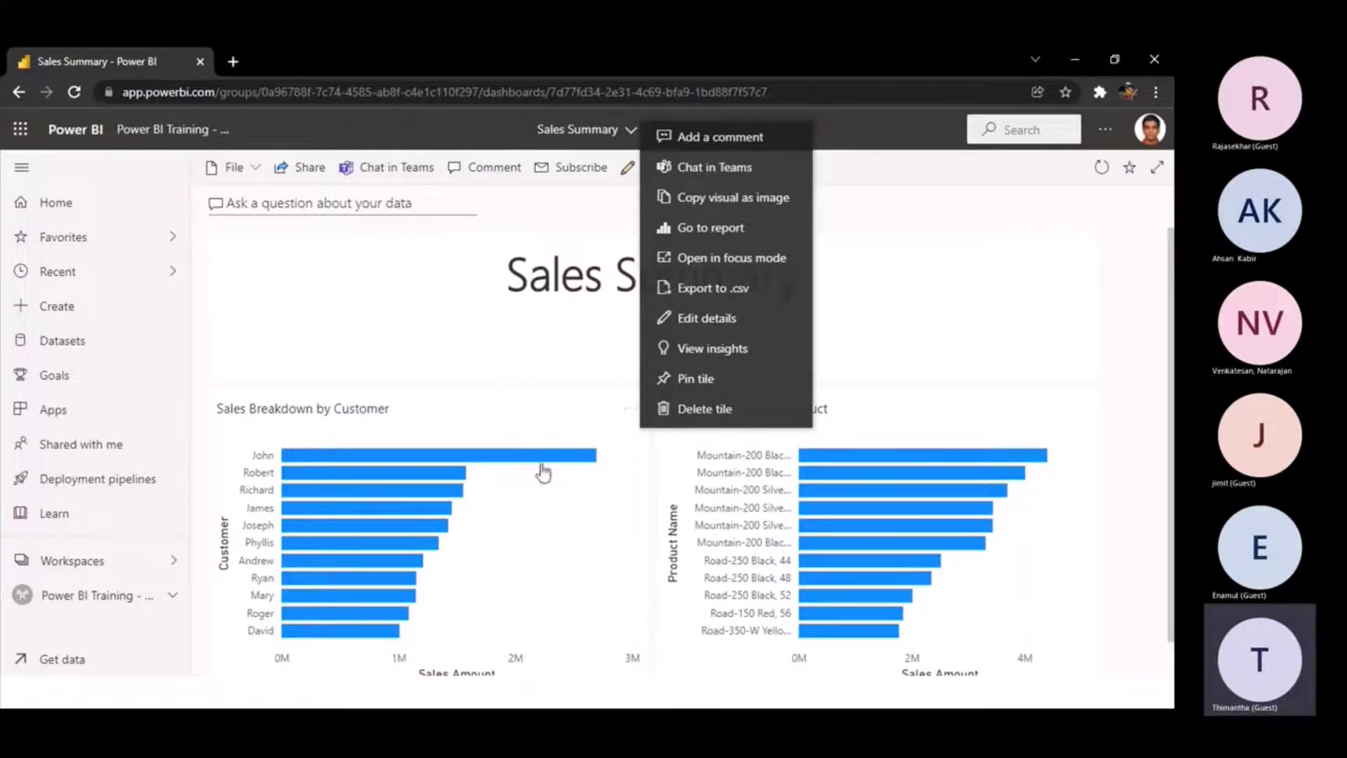
click(1111, 503)
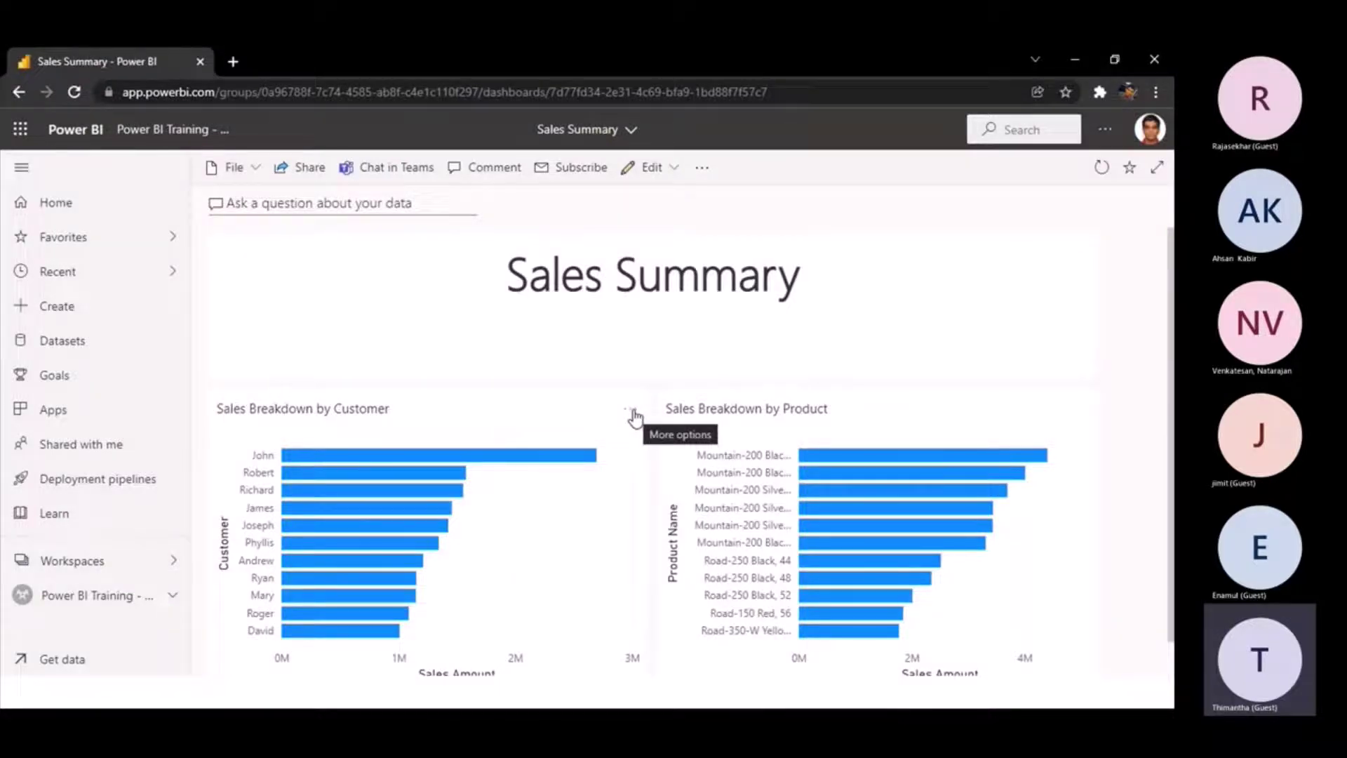
click(632, 412)
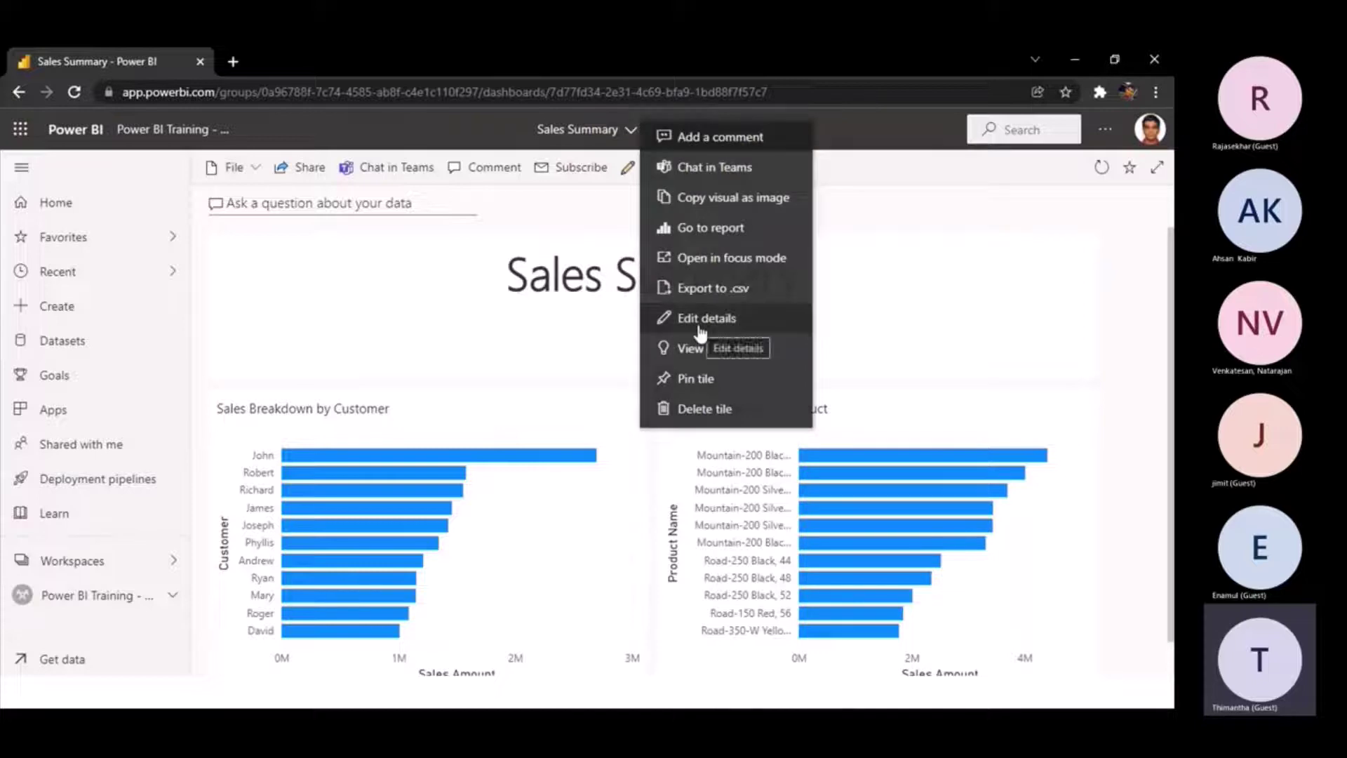
click(699, 321)
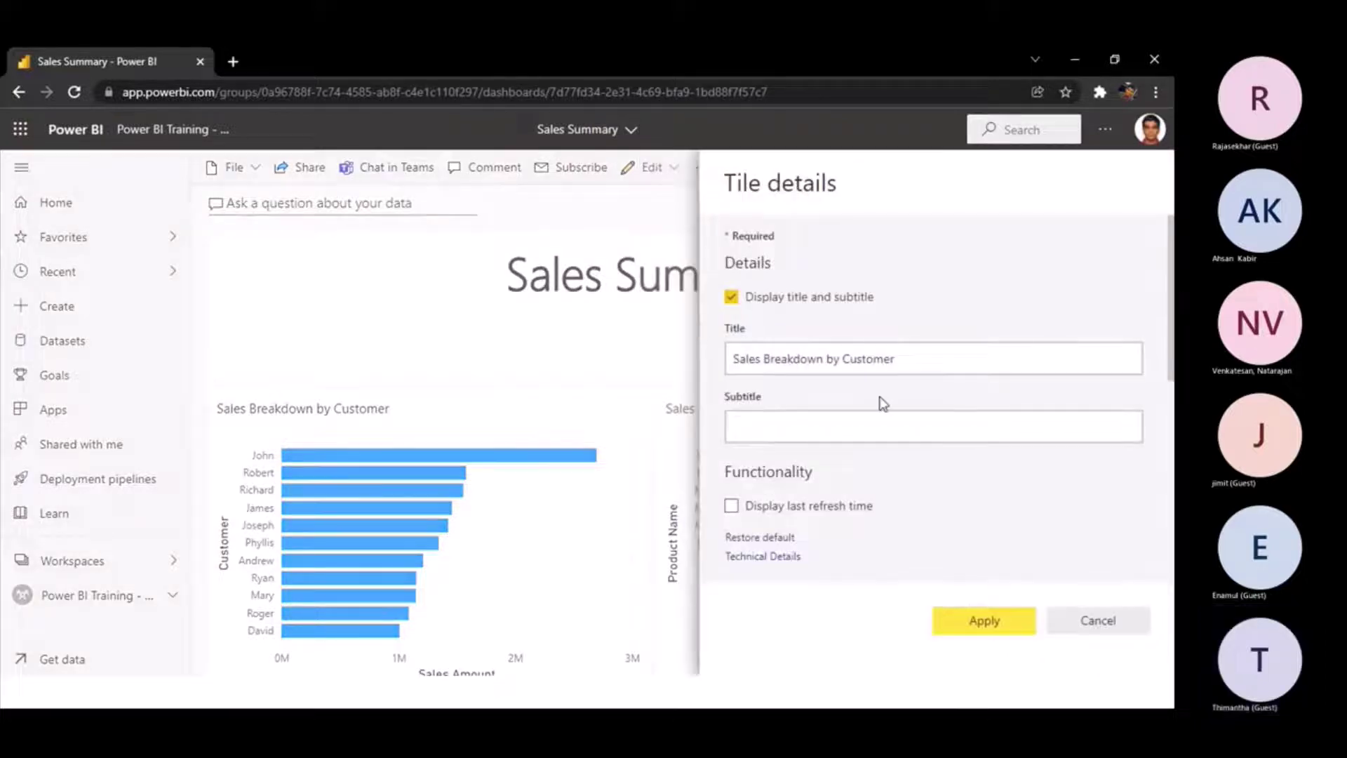
- Move "by Customer" from the tile's title into its subtitle, leaving "Sales Breakdown" as the title
drag(919, 358, 828, 372)
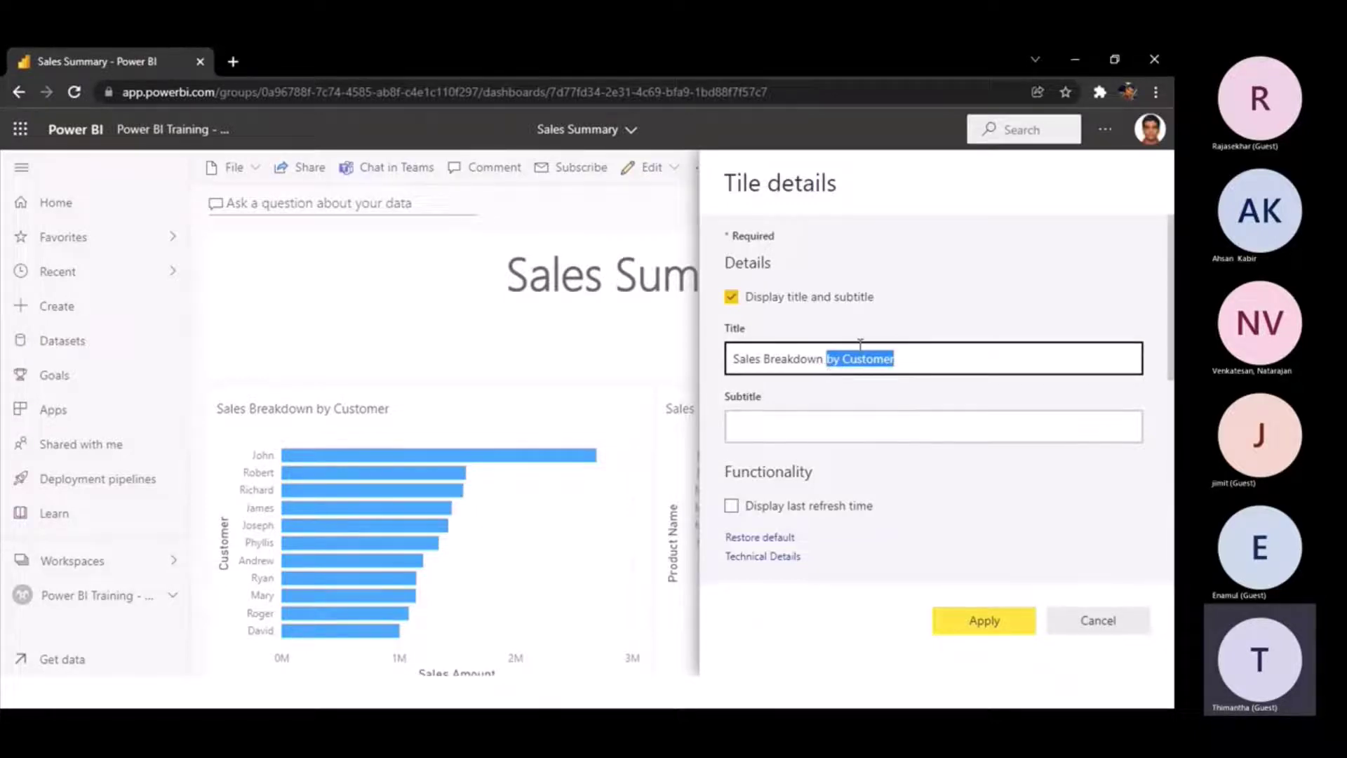
right_click(854, 359)
click(783, 361)
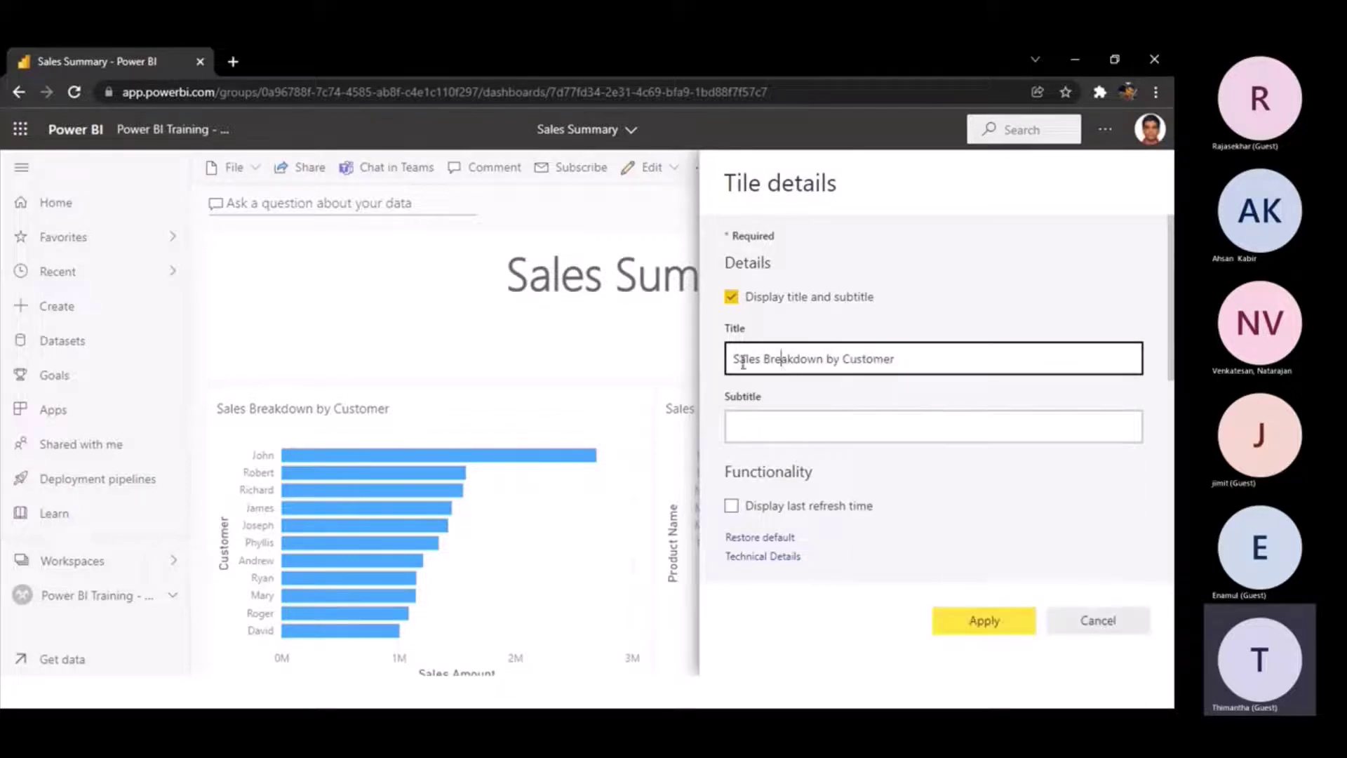
shift+click(1011, 379)
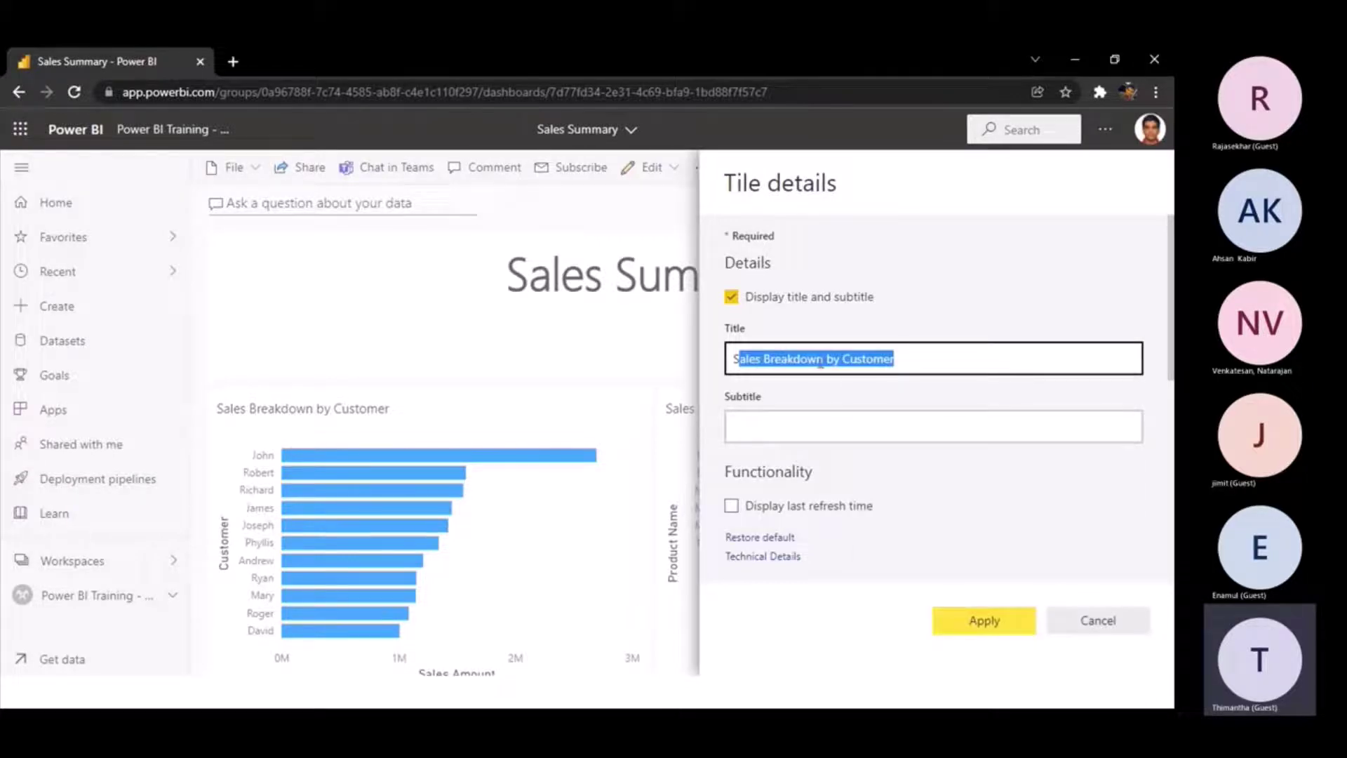
click(736, 358)
shift+click(945, 364)
key(End)
key(ctrl+shift+Left)
key(ctrl+shift+Left)
key(ctrl+shift+Left)
key(ctrl+shift+Right)
key(ctrl+shift+Right)
key(ctrl+shift+Left)
key(ctrl+c)
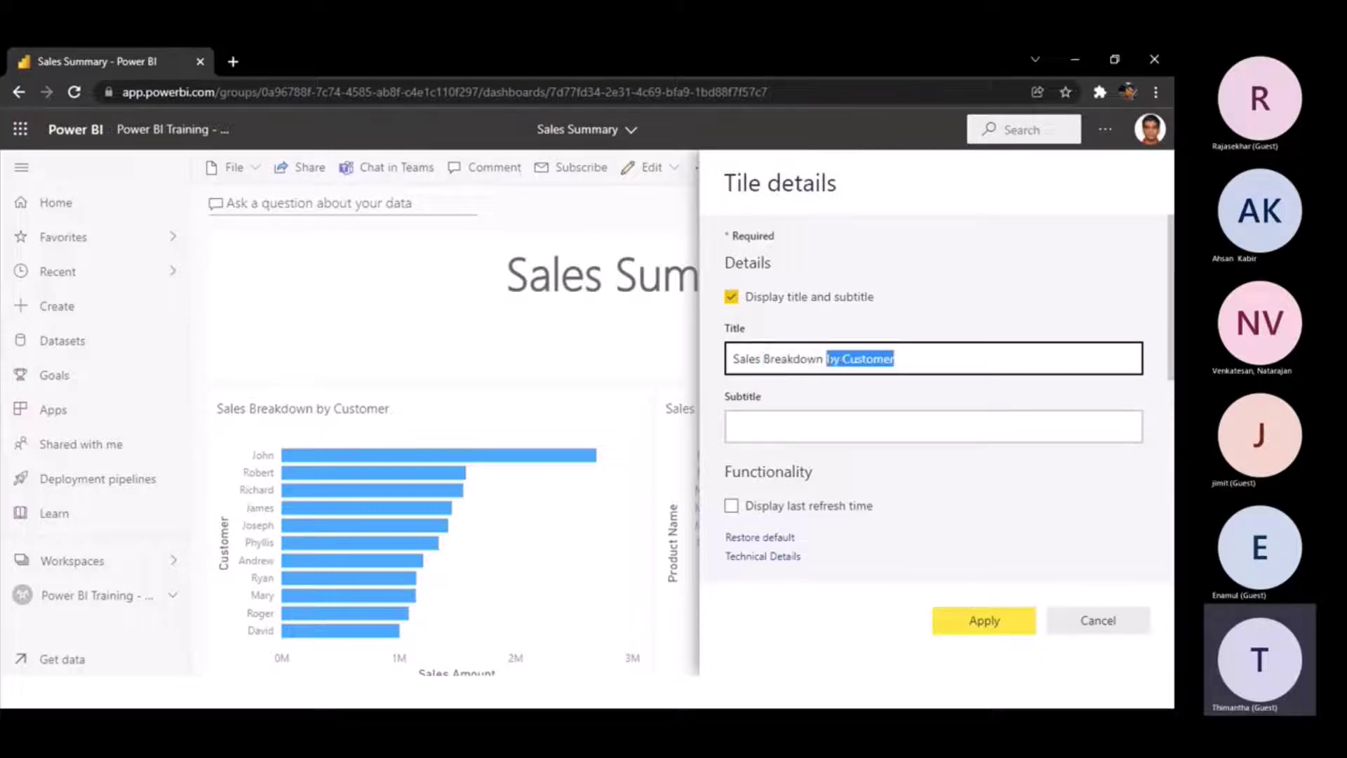
right_click(835, 360)
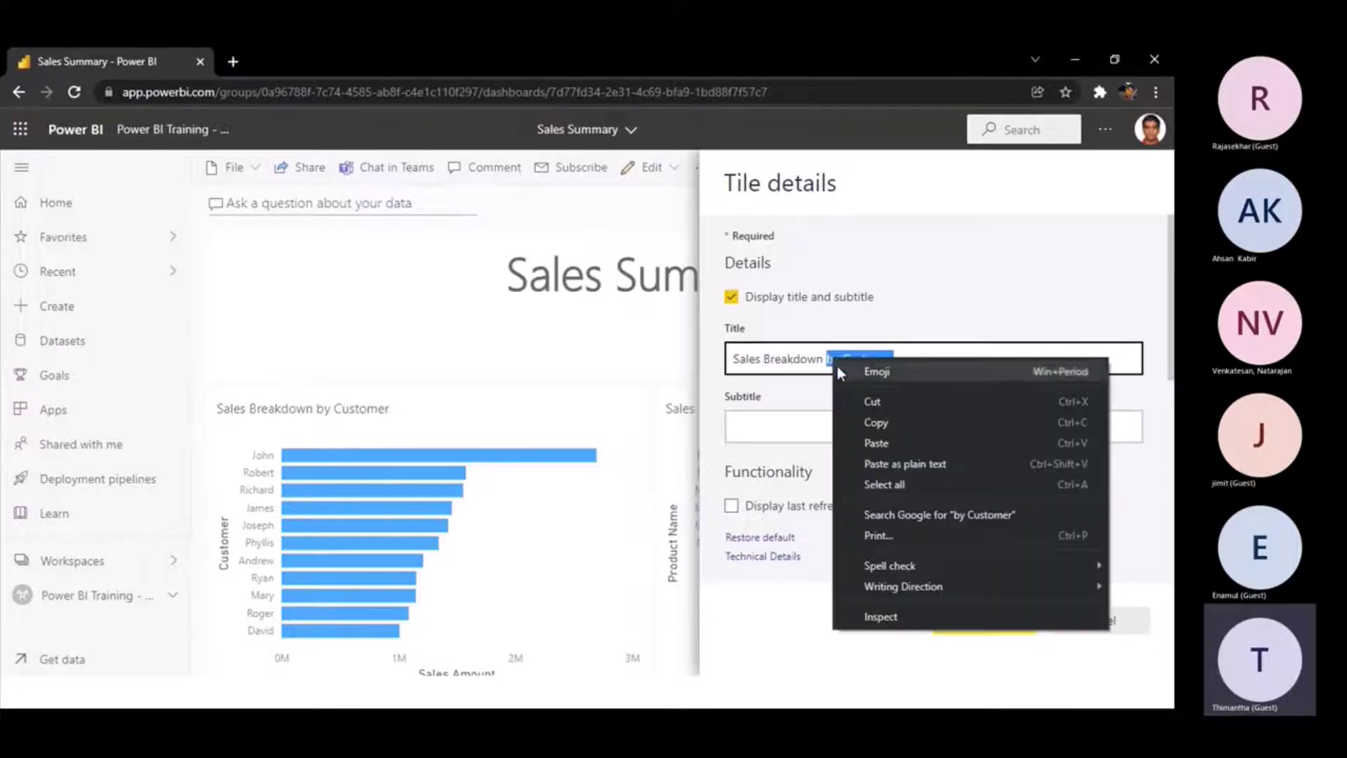
click(869, 403)
click(821, 424)
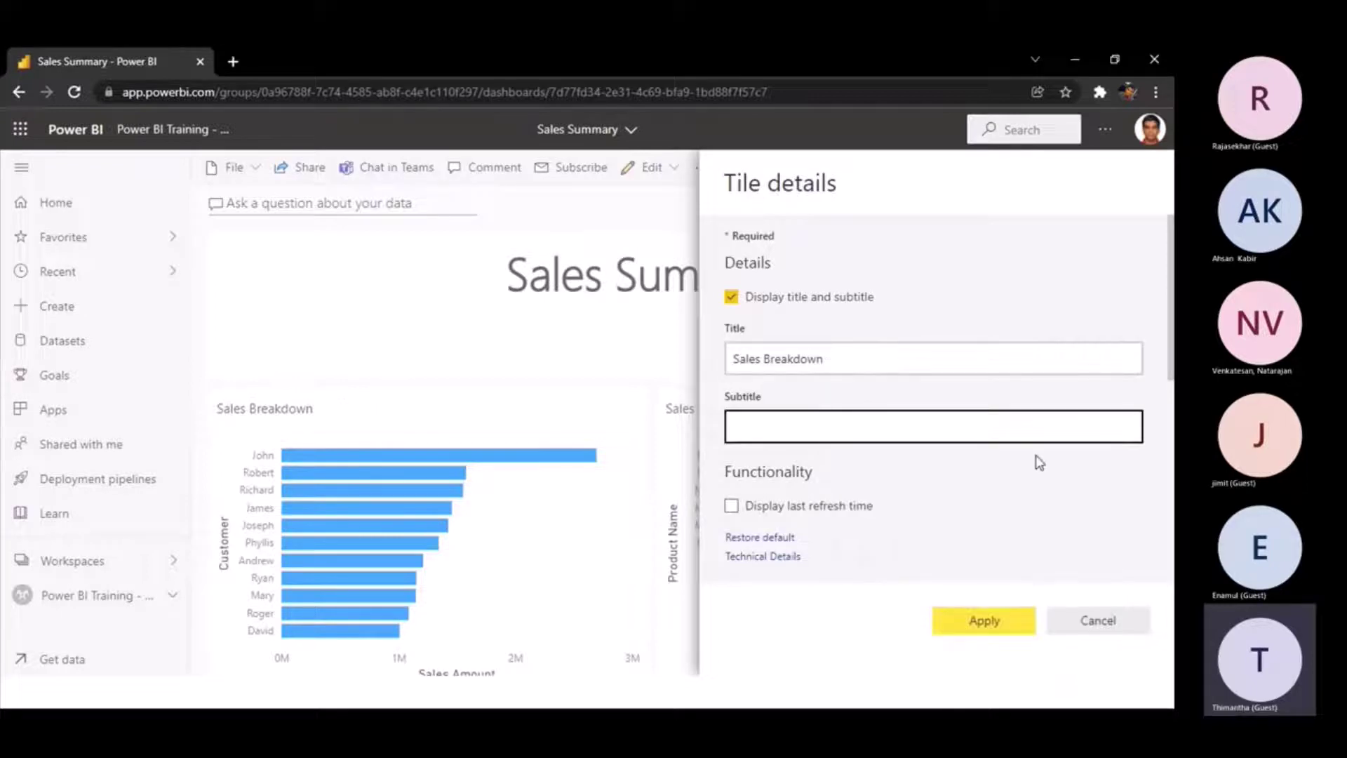
key(ctrl+v)
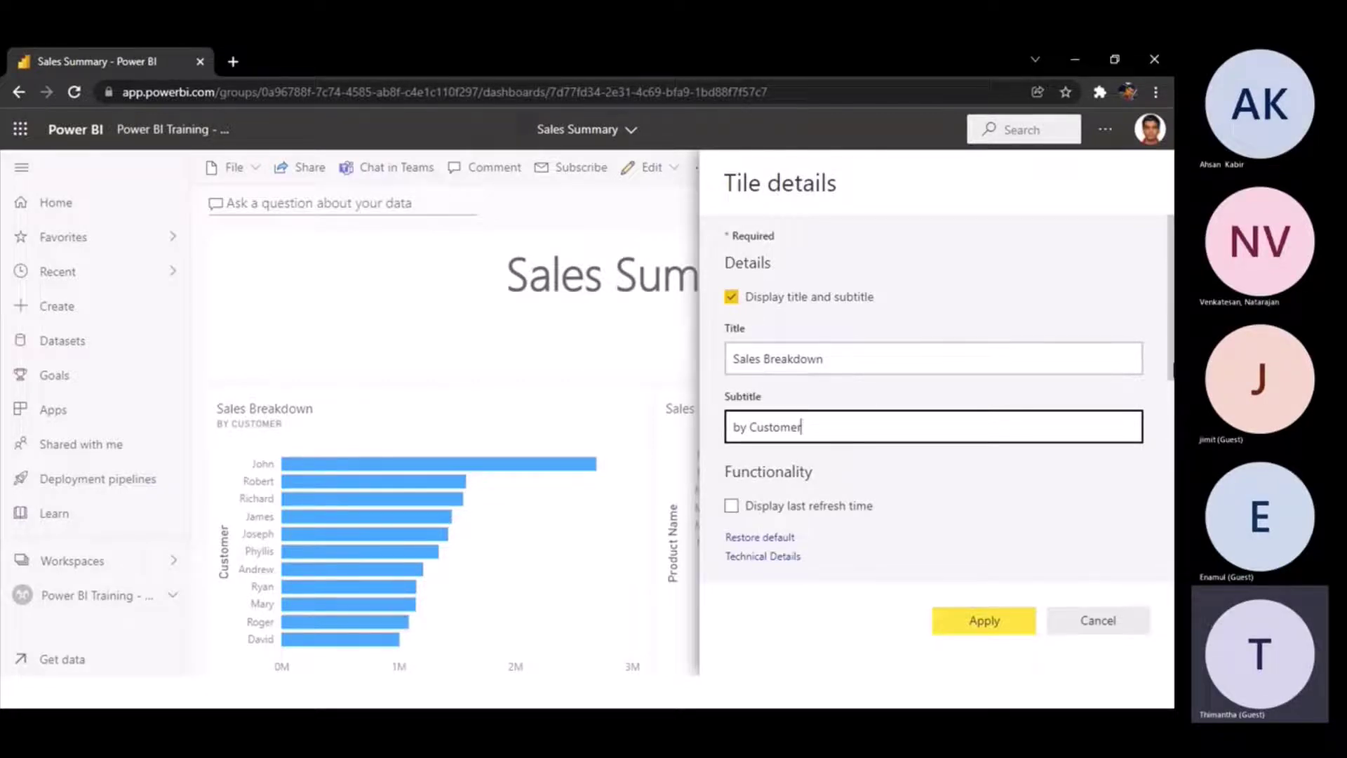
- Turn on displaying the last refresh time for the customer breakdown tile
scroll(1164, 456, down, 2)
scroll(1162, 450, down, 2)
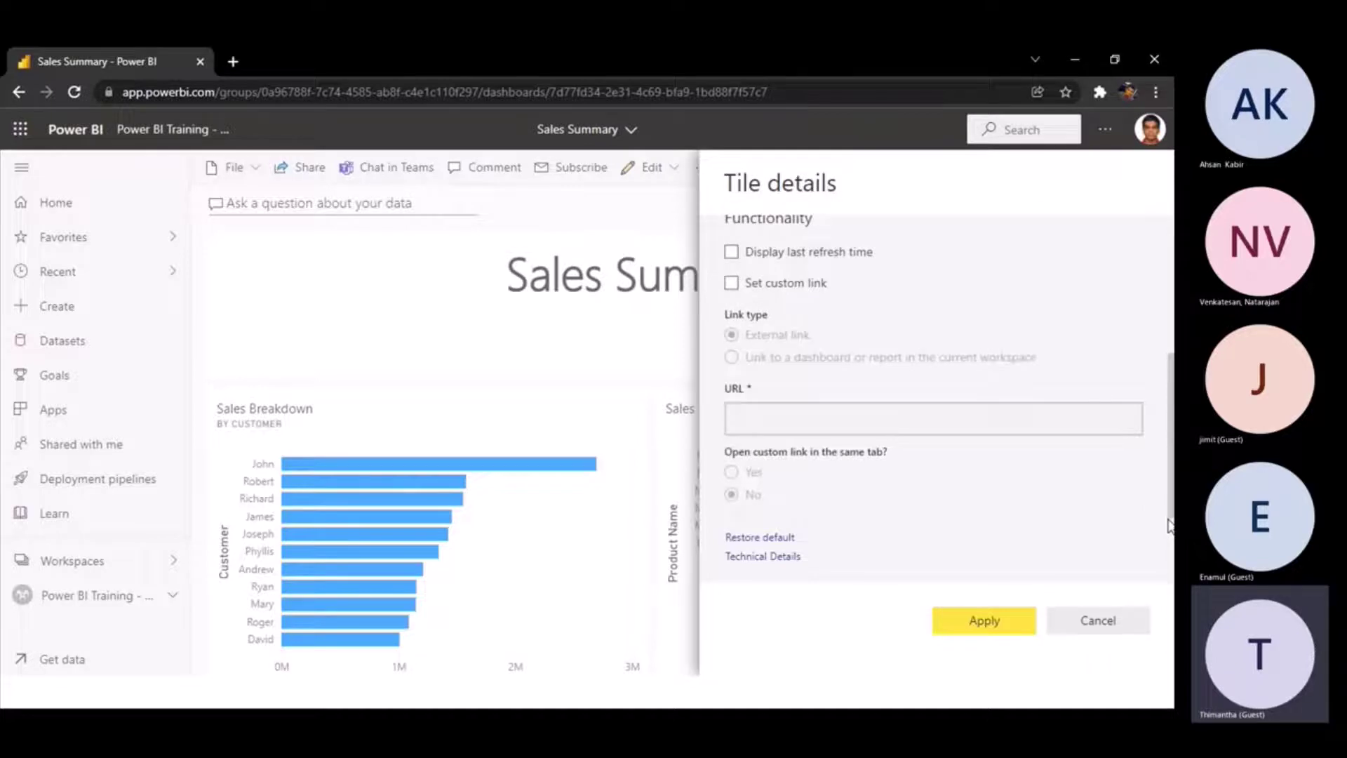
scroll(1168, 565, up, 1)
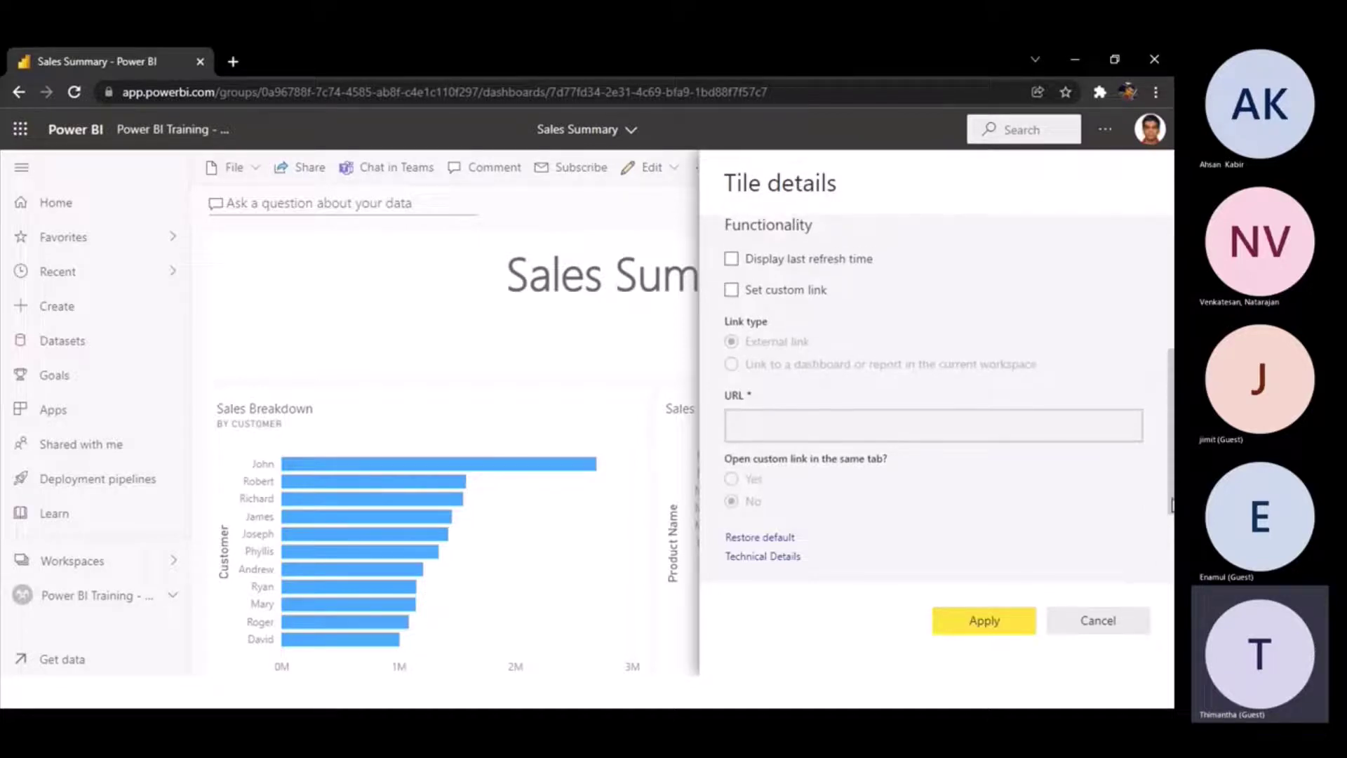
scroll(1171, 560, down, 1)
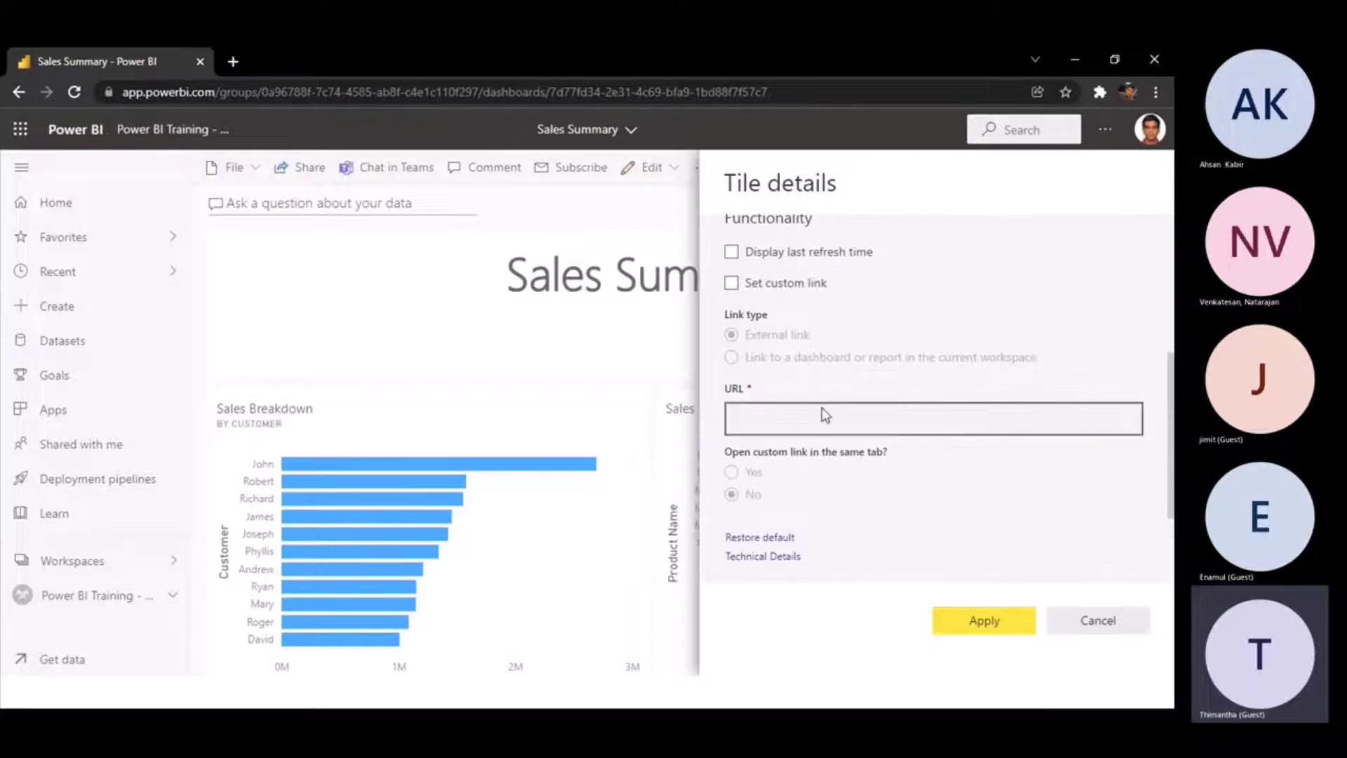
scroll(912, 414, down, 1)
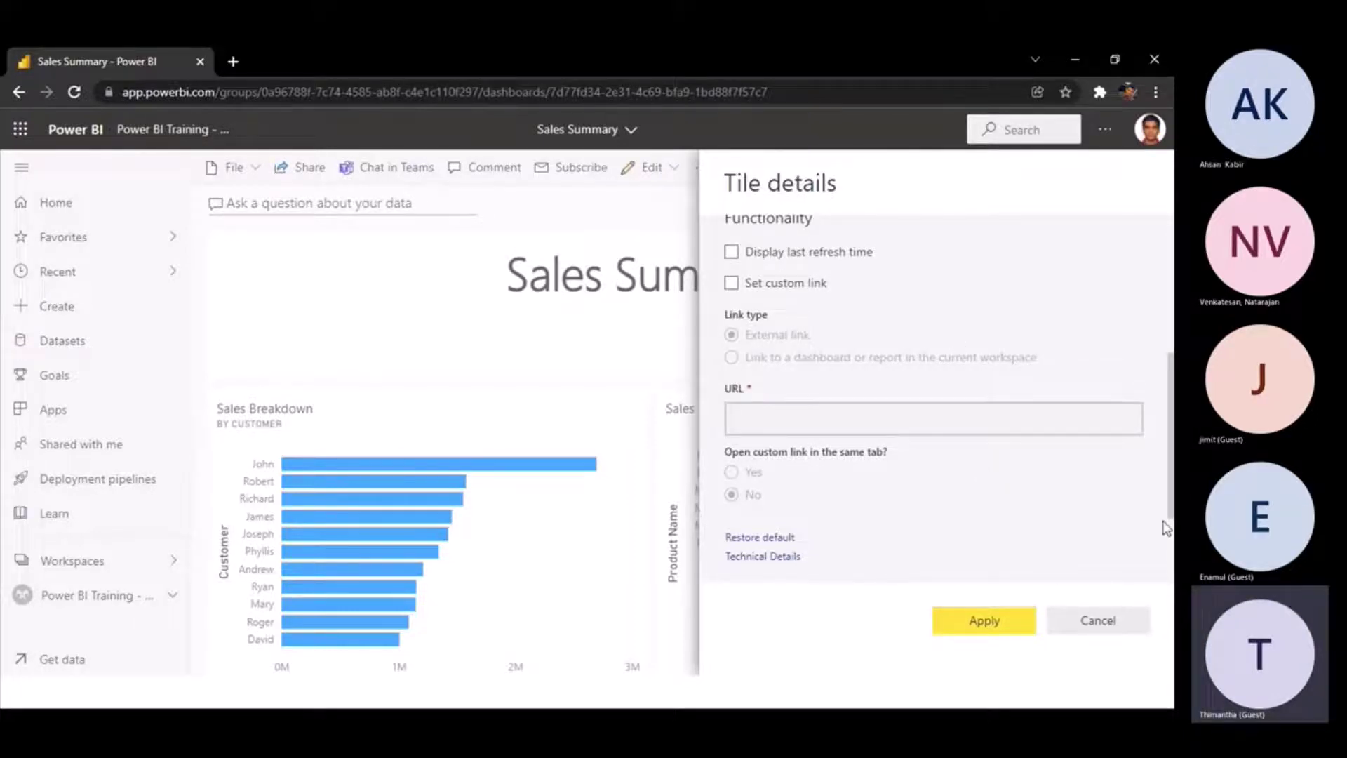
scroll(982, 420, up, 3)
scroll(843, 365, down, 1)
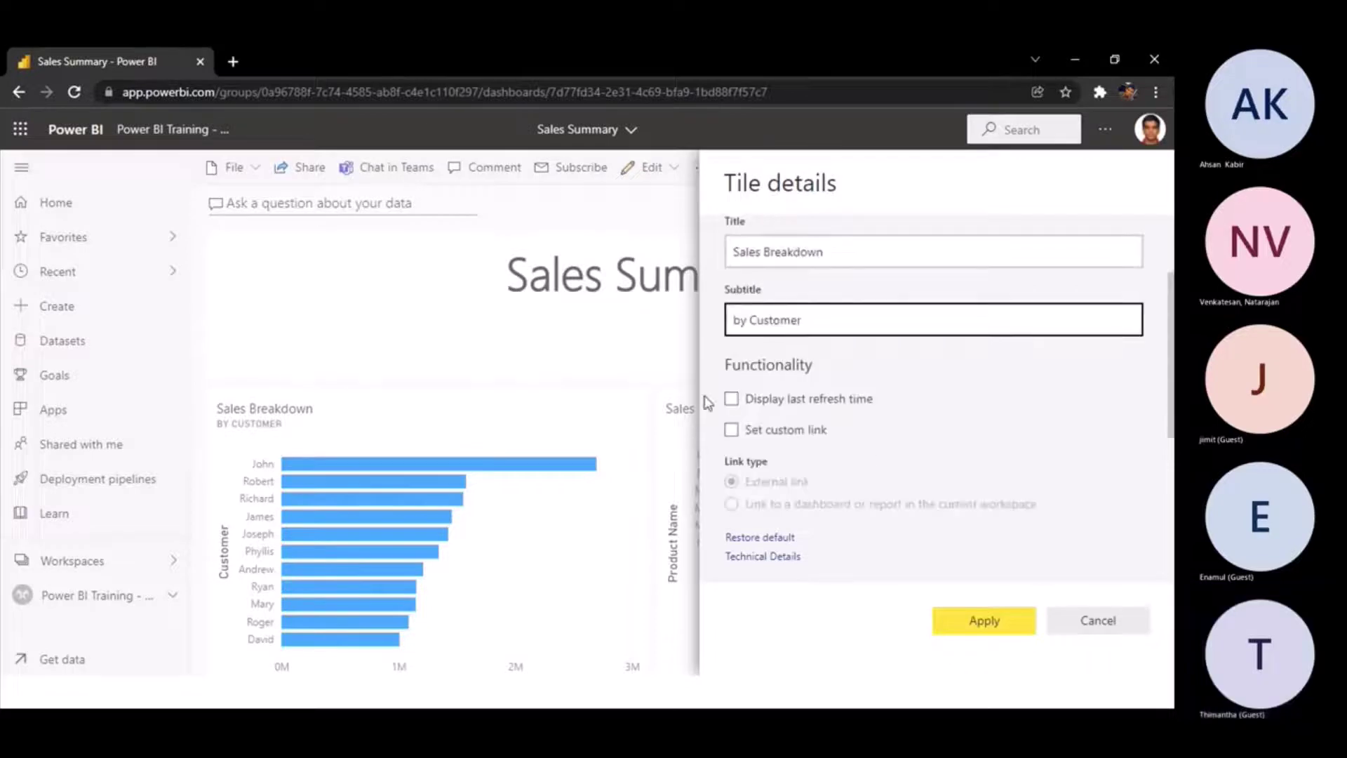
click(841, 403)
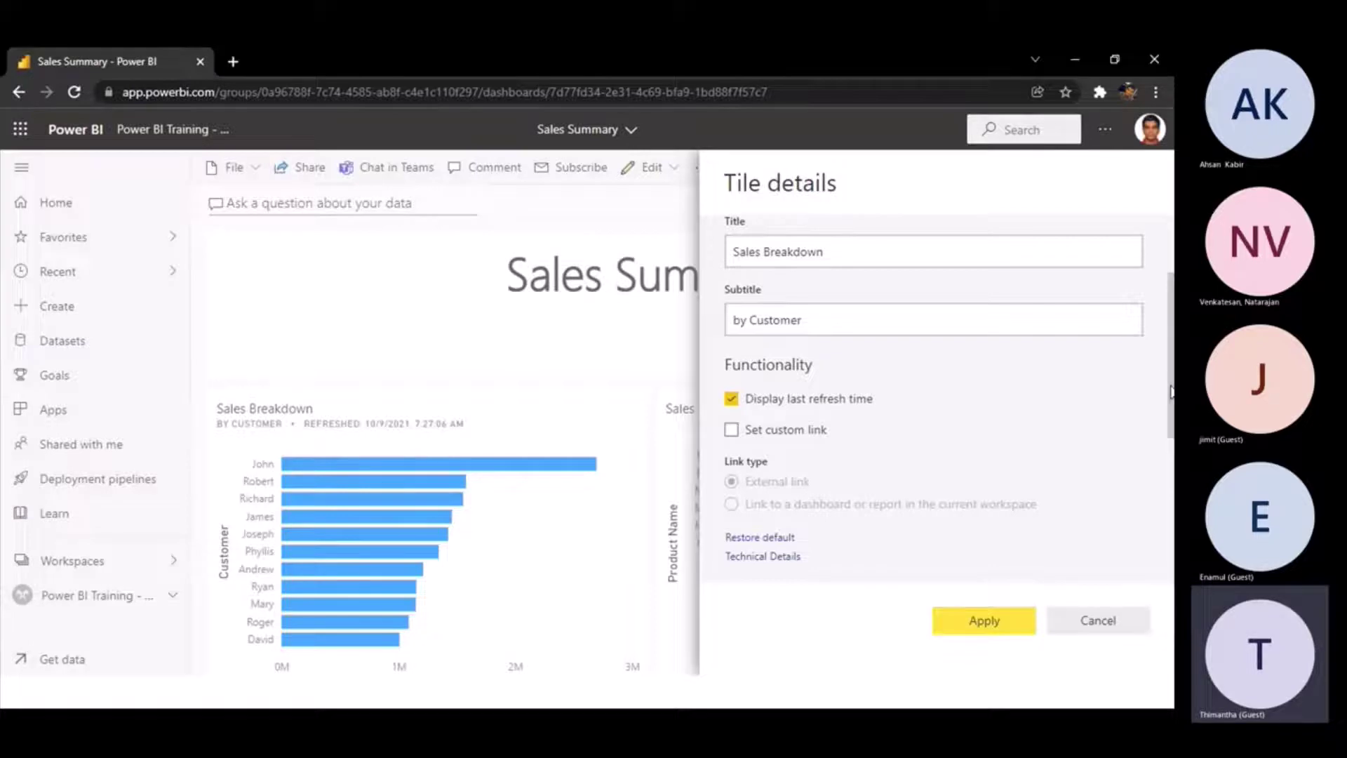
- Try the custom link option on the customer breakdown tile, switch it off again, and apply the tile details
scroll(912, 386, down, 2)
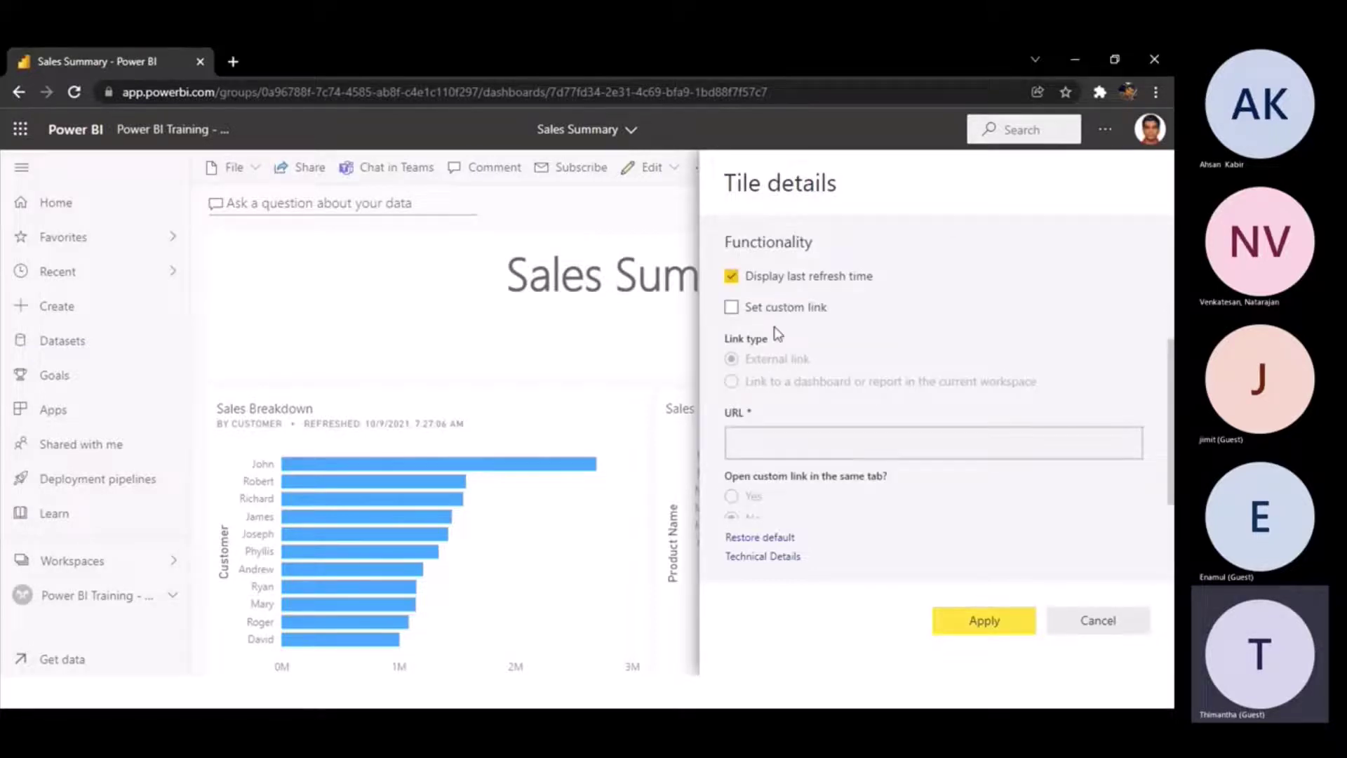
click(736, 311)
click(737, 313)
click(985, 624)
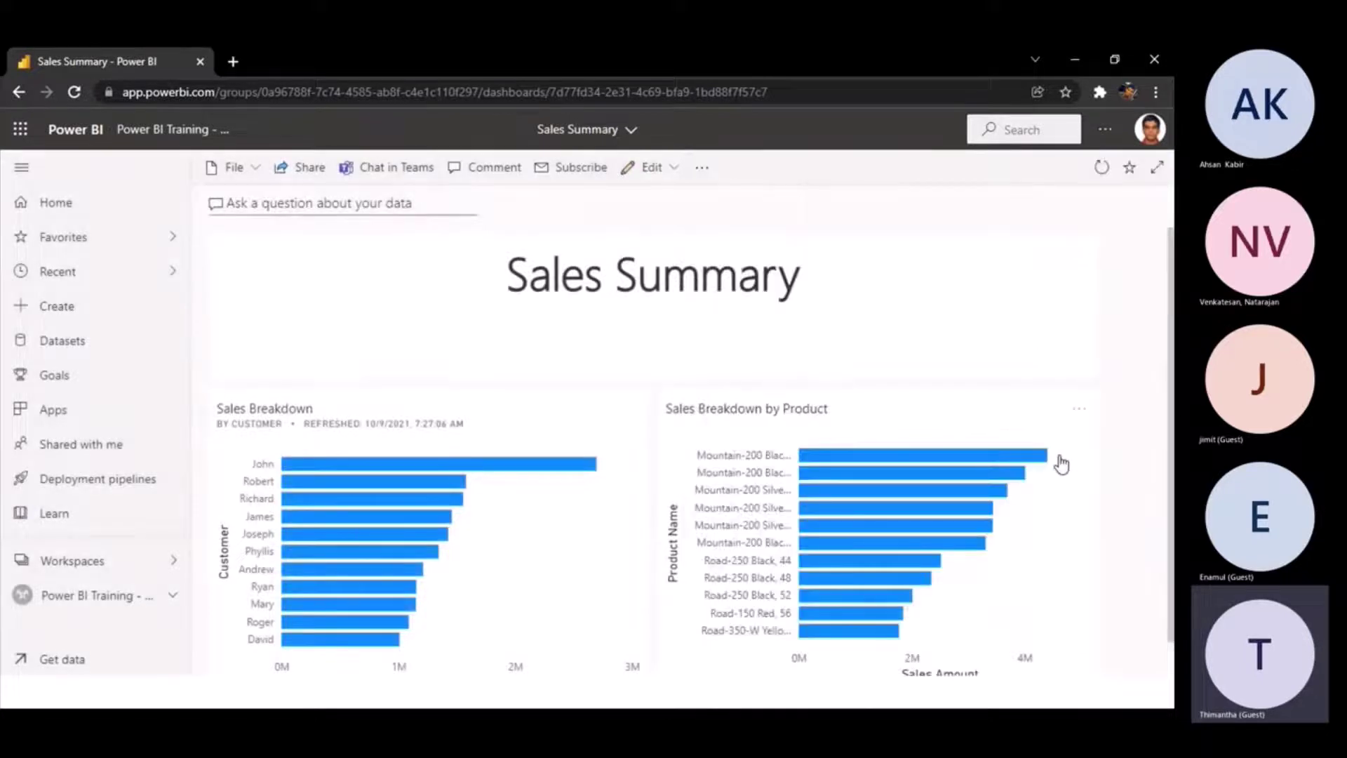
- Move "by Product" from the product breakdown tile's title into its subtitle, leaving "Sales Breakdown" as the title
click(1079, 411)
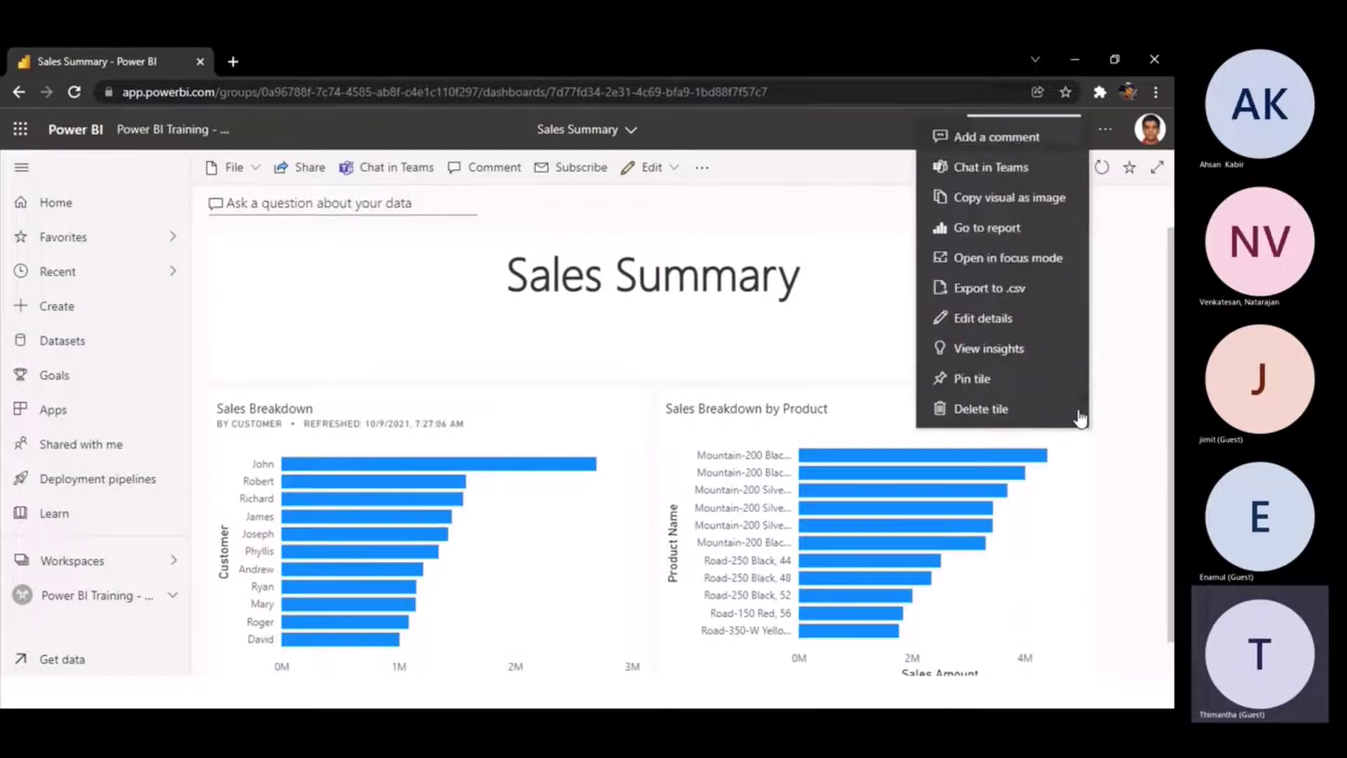
click(999, 320)
drag(885, 359, 828, 368)
key(ctrl+c)
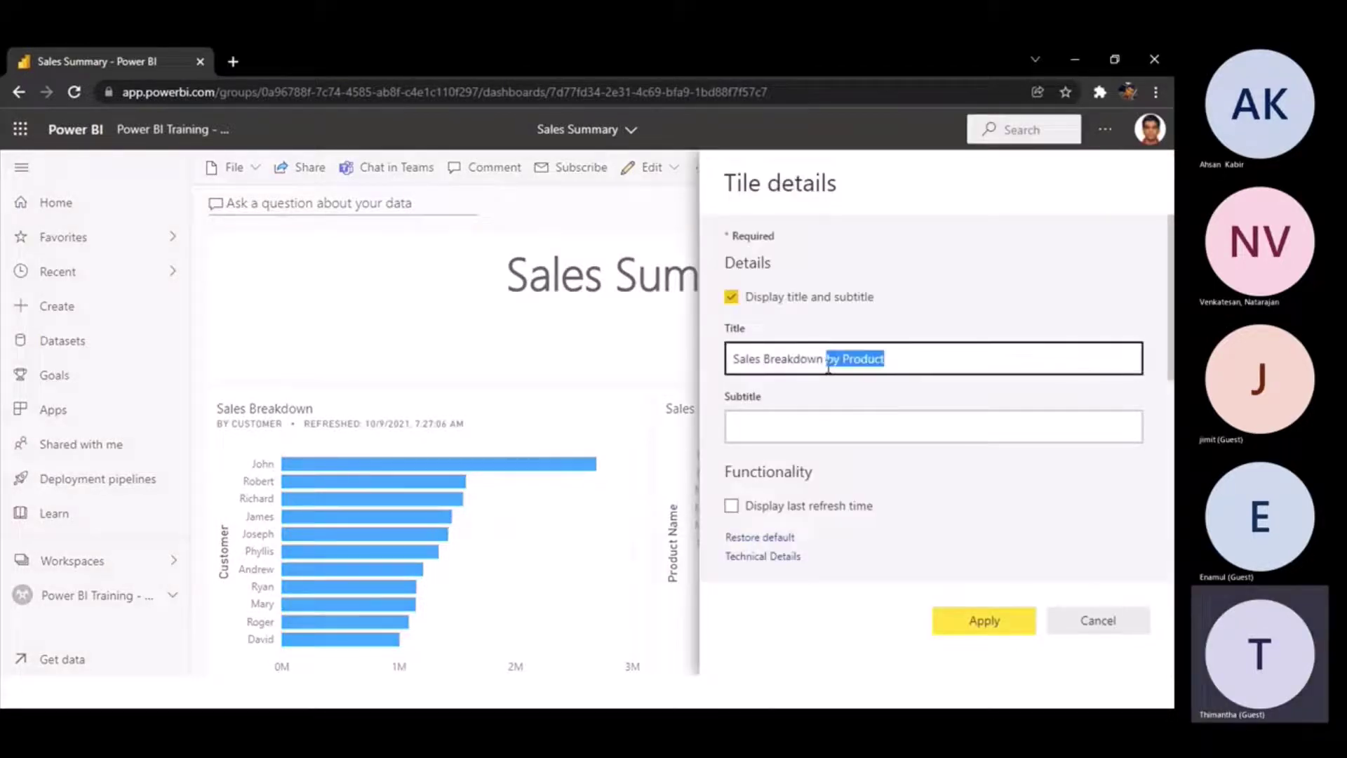
right_click(831, 365)
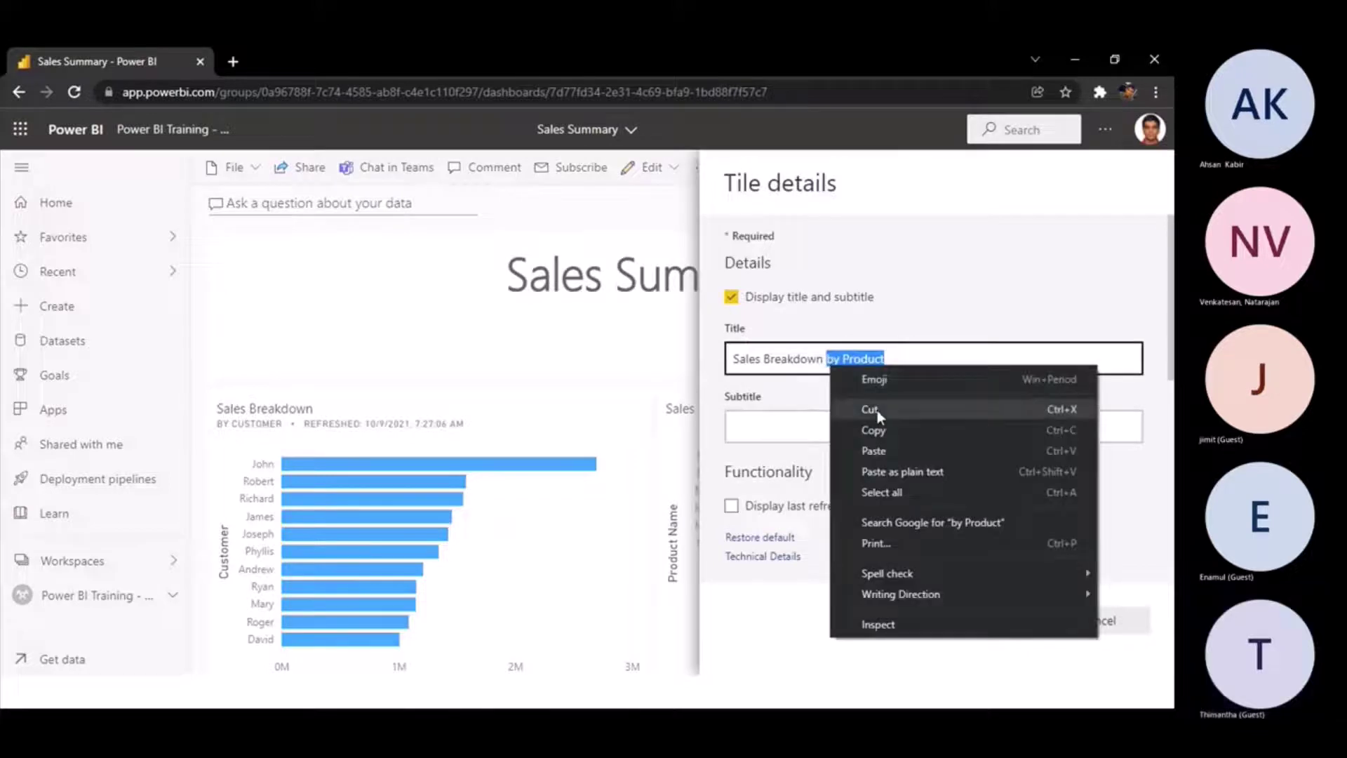
click(876, 411)
click(800, 430)
key(ctrl+v)
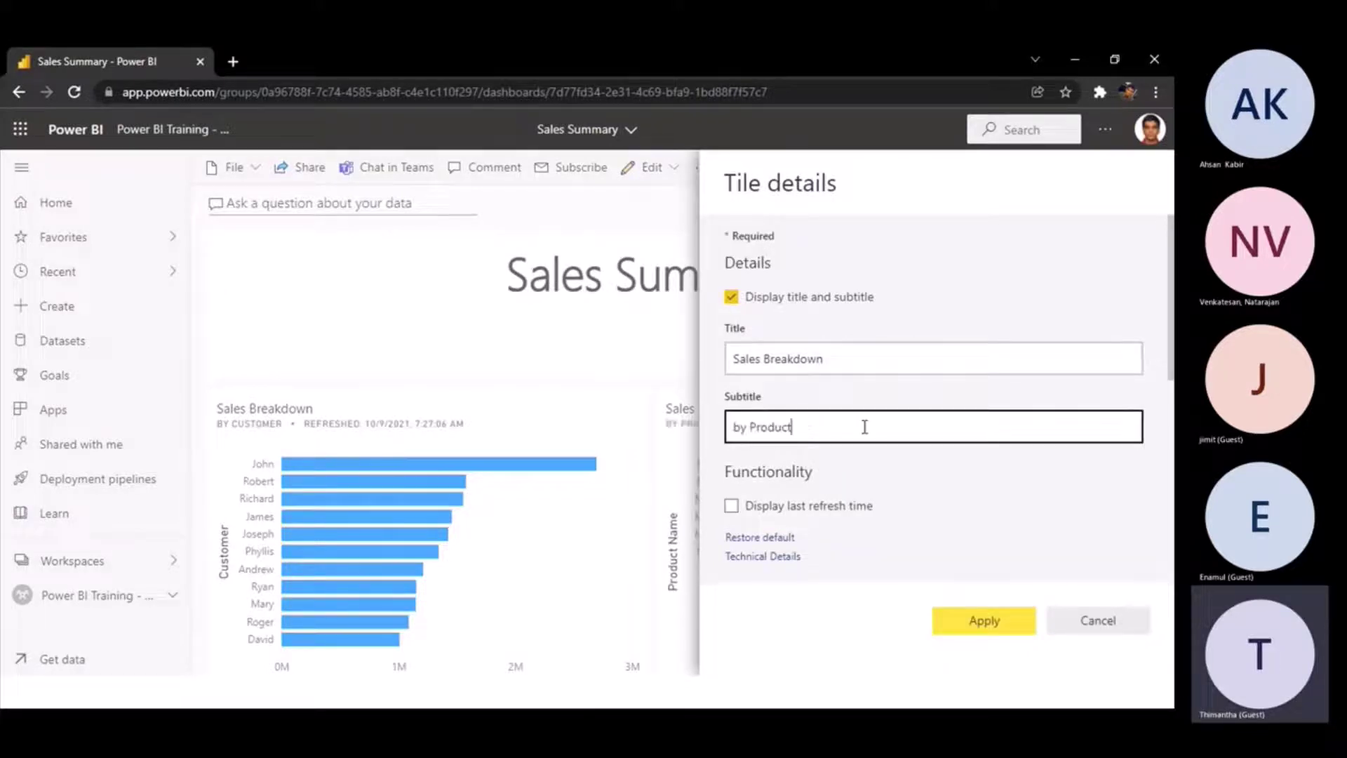
- Turn on displaying the last refresh time for the product breakdown tile and apply the tile details
click(834, 512)
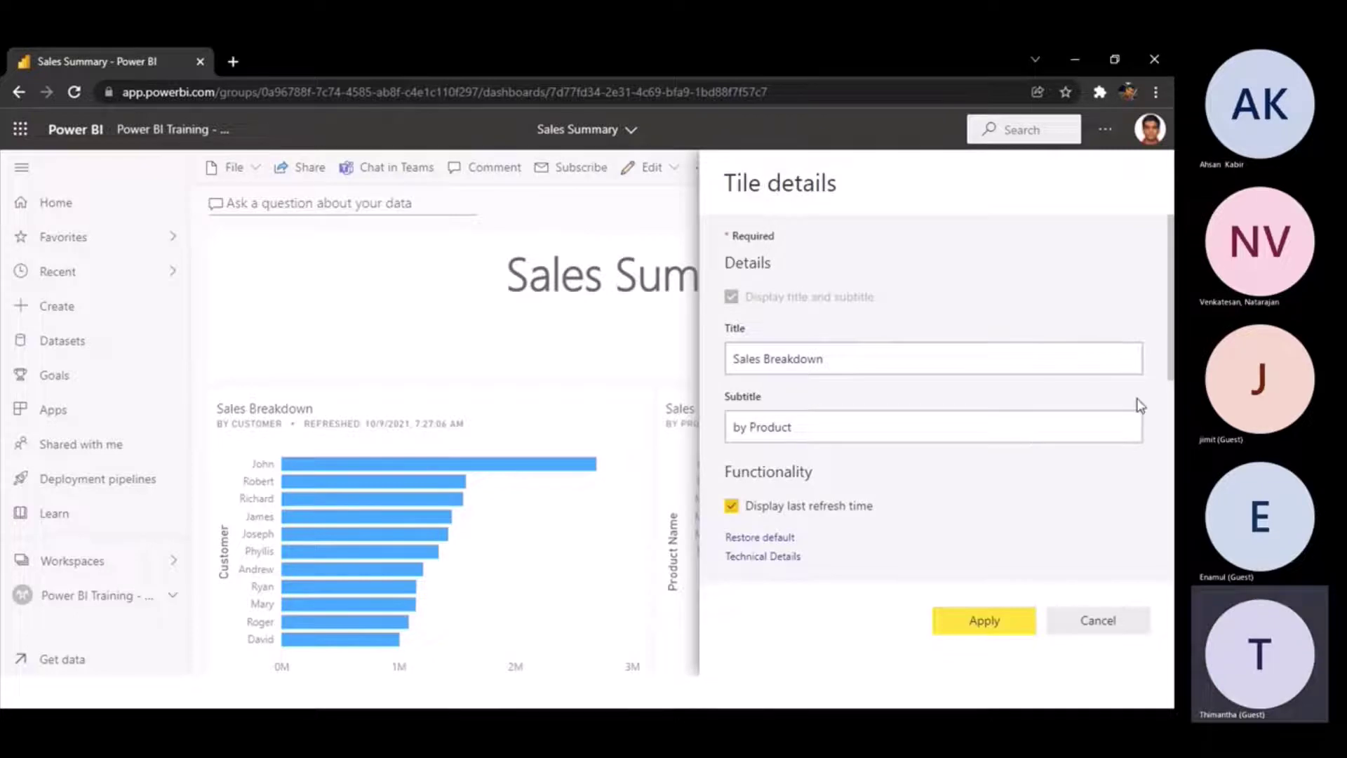
scroll(1170, 370, down, 4)
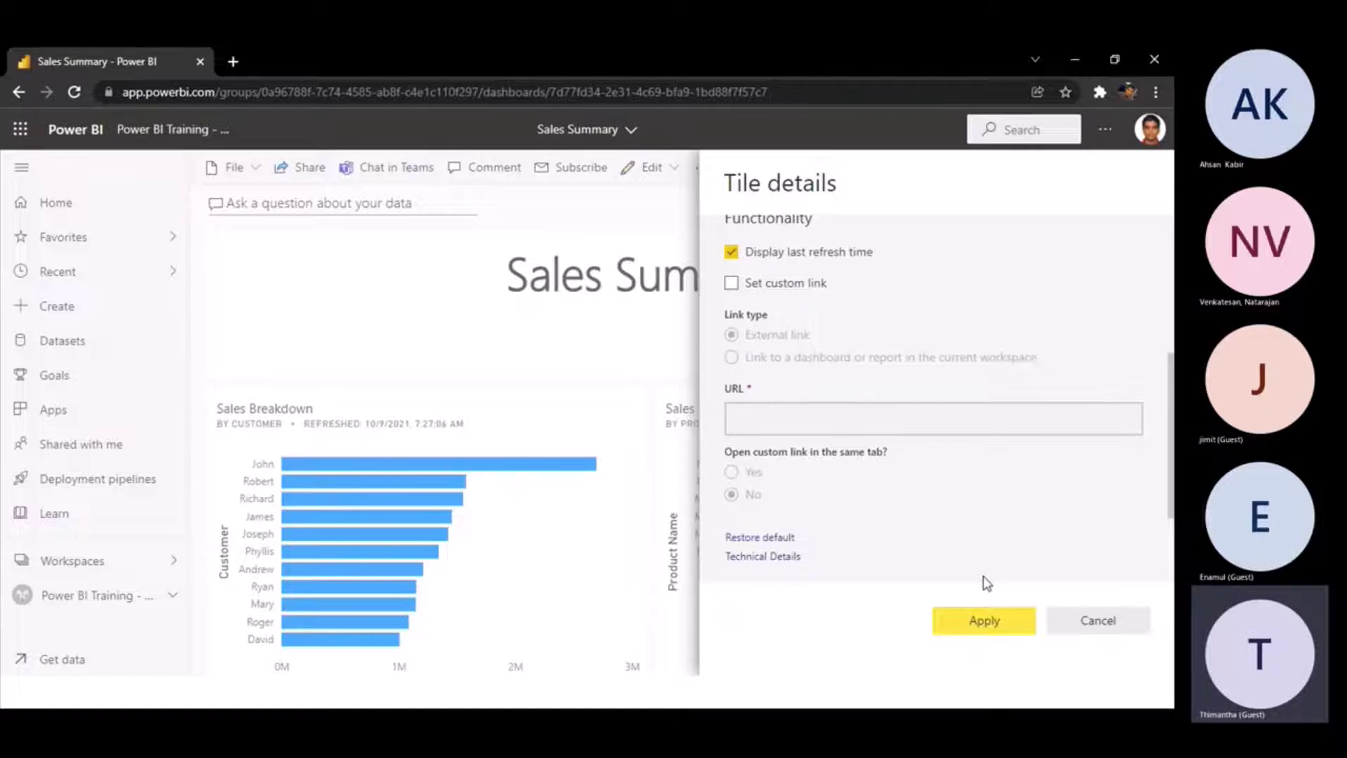
click(974, 639)
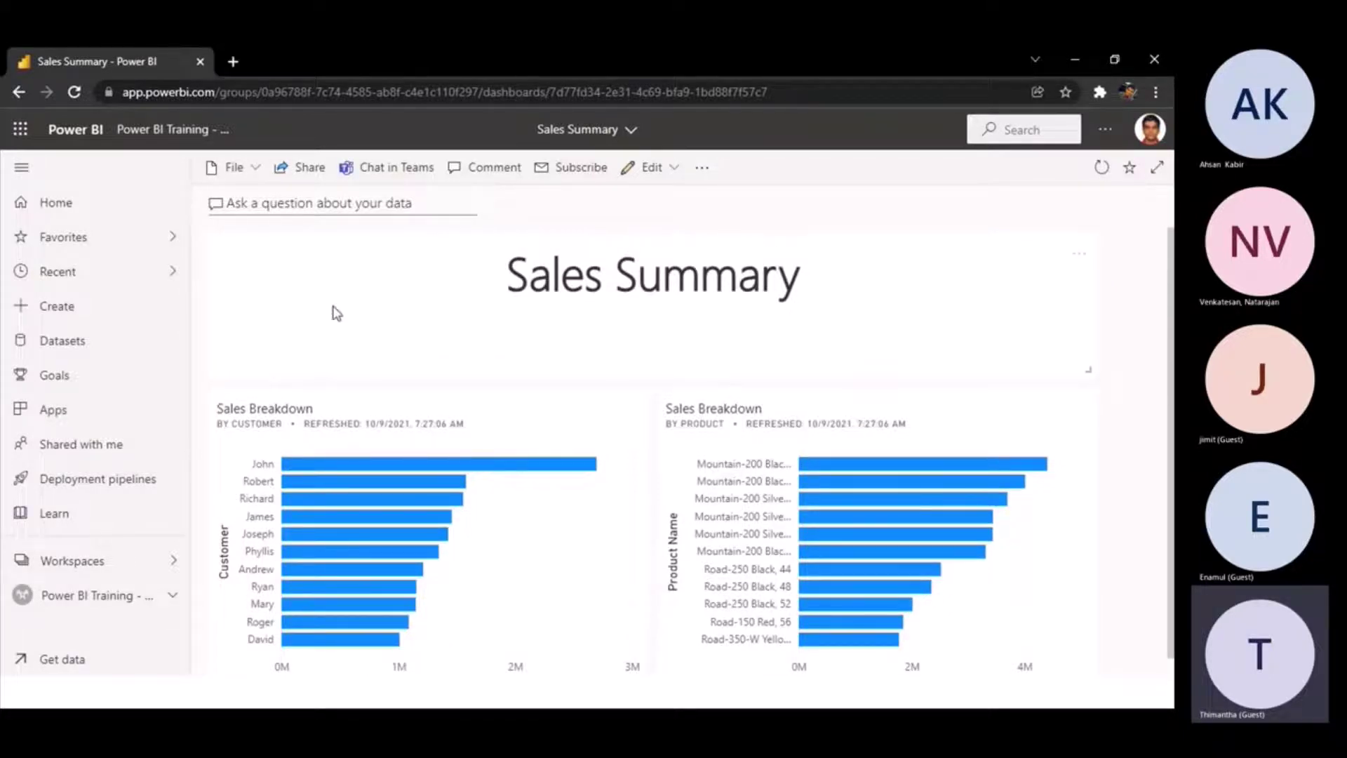
- Return to the Power BI Training - Bangladesh workspace, and switch to the presentation to show the Workspaces slide
click(119, 597)
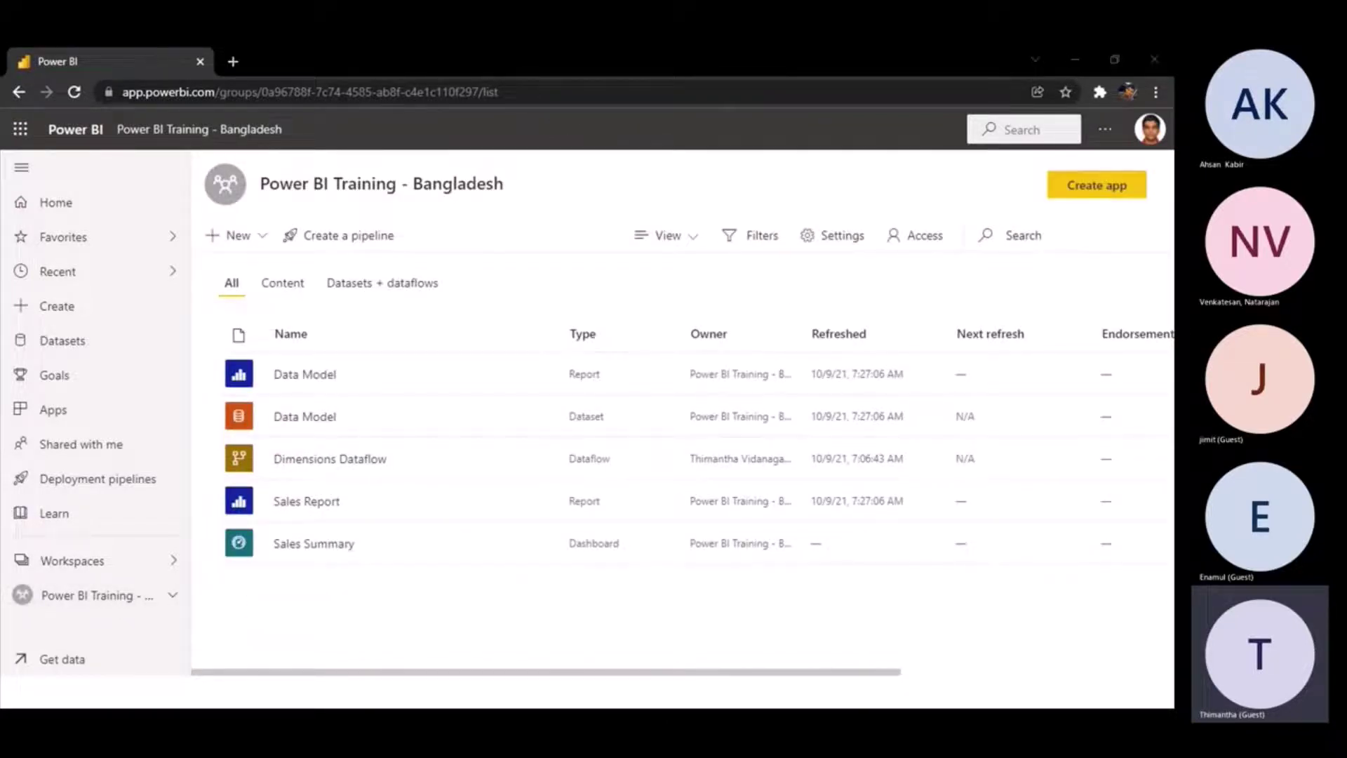
key(alt+Tab)
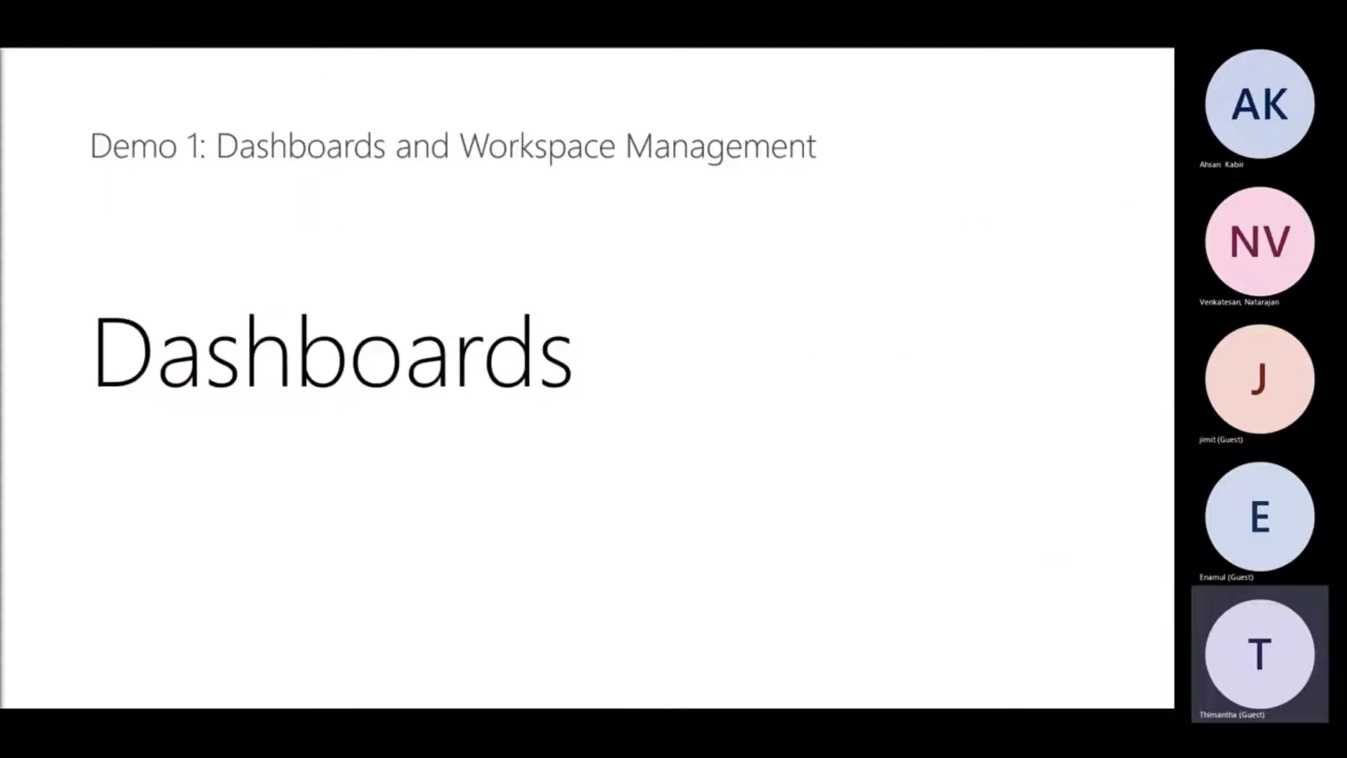
key(Right)
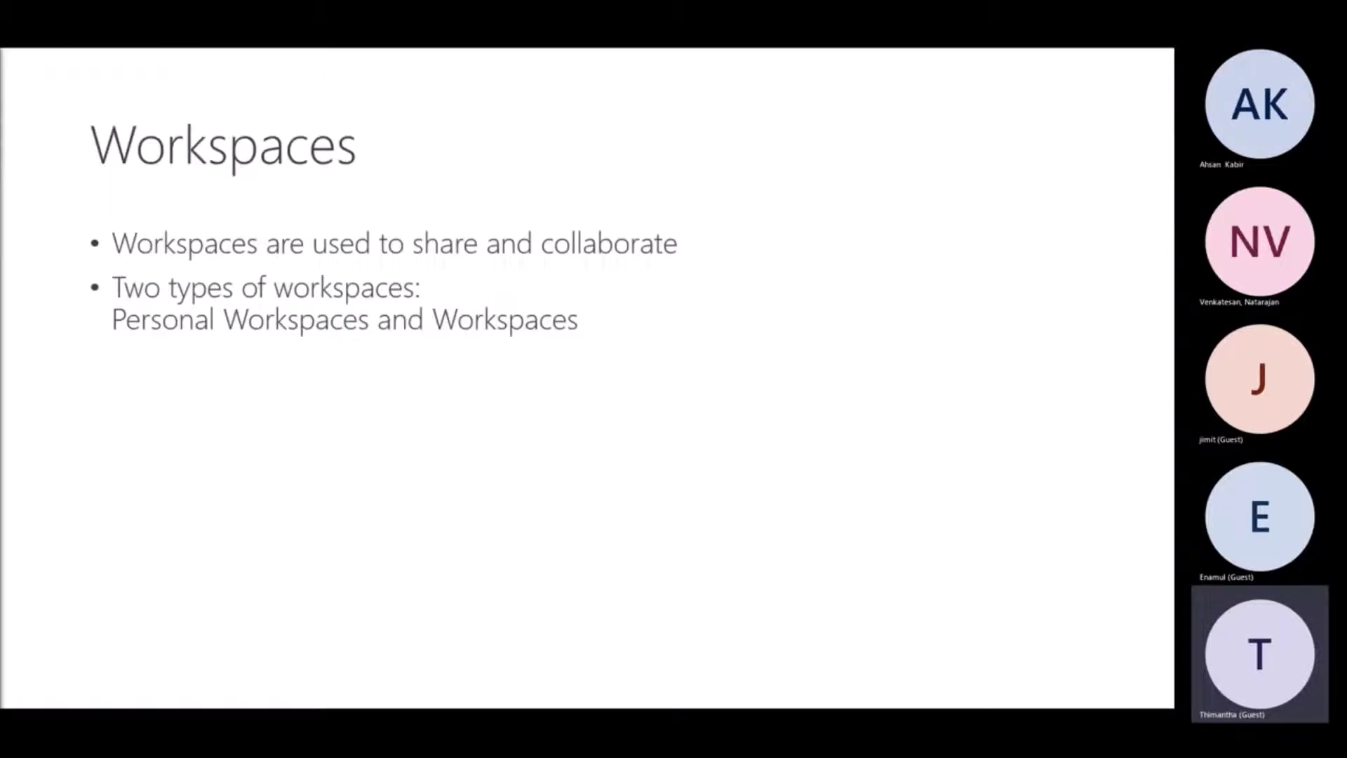
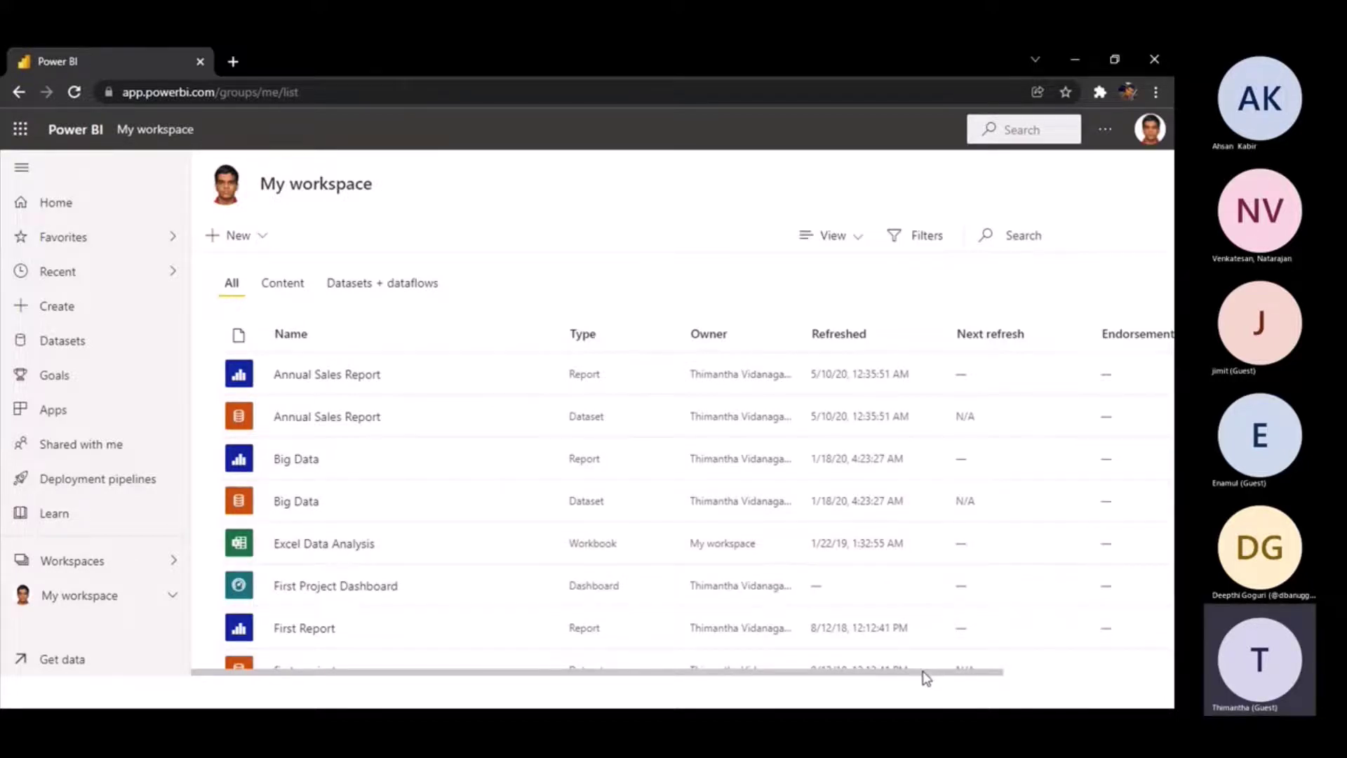
- Examine the reports, datasets and dashboards in My workspace and the types of new content that can be created there
drag(924, 674, 784, 652)
scroll(372, 450, down, 2)
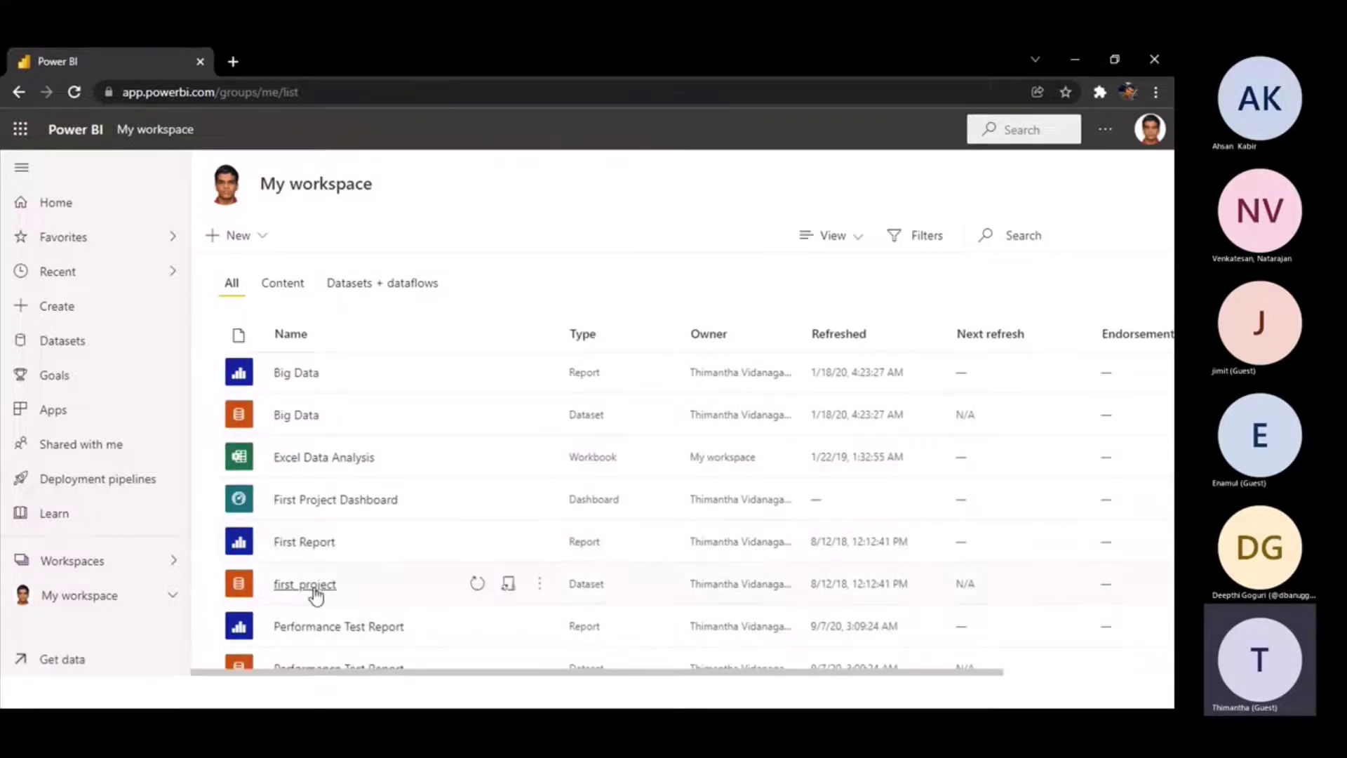
scroll(377, 581, up, 1)
scroll(379, 582, down, 1)
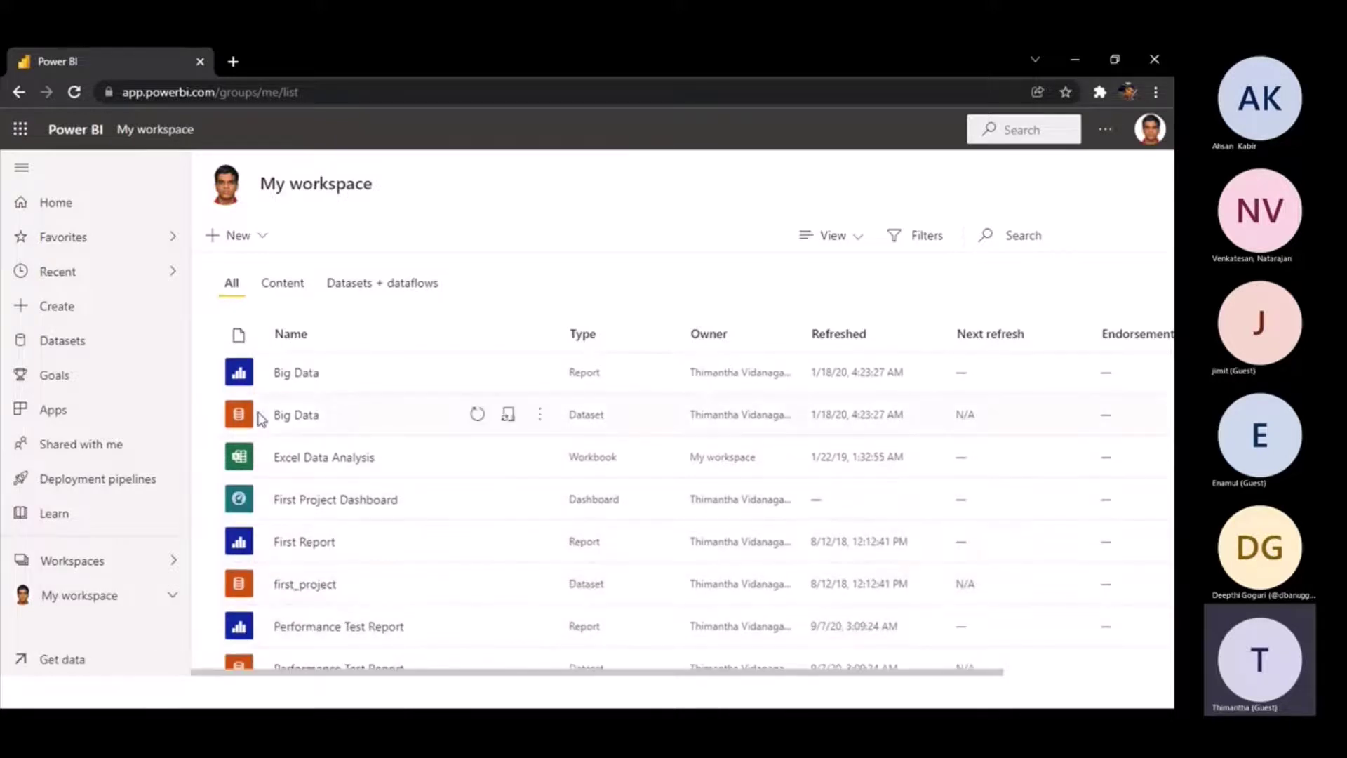
scroll(412, 475, down, 5)
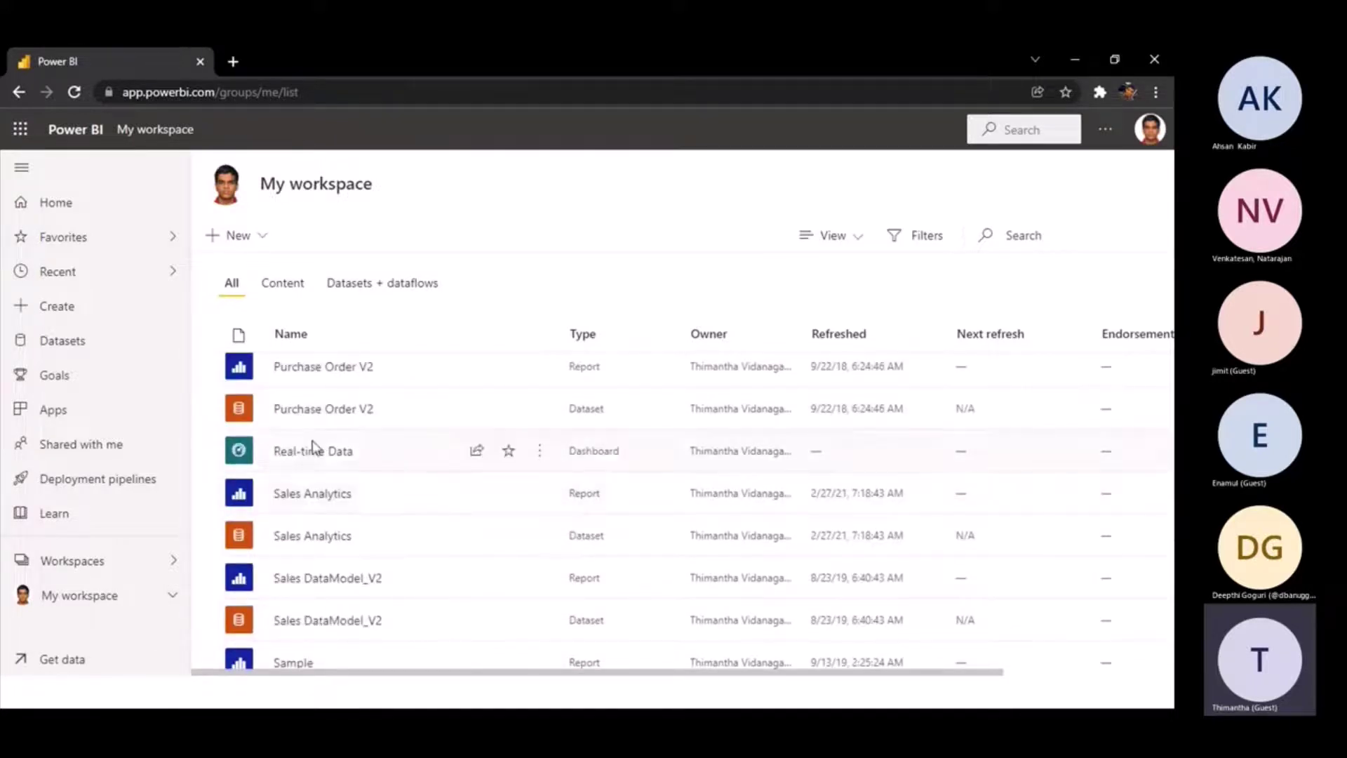
scroll(393, 469, down, 4)
scroll(401, 459, up, 5)
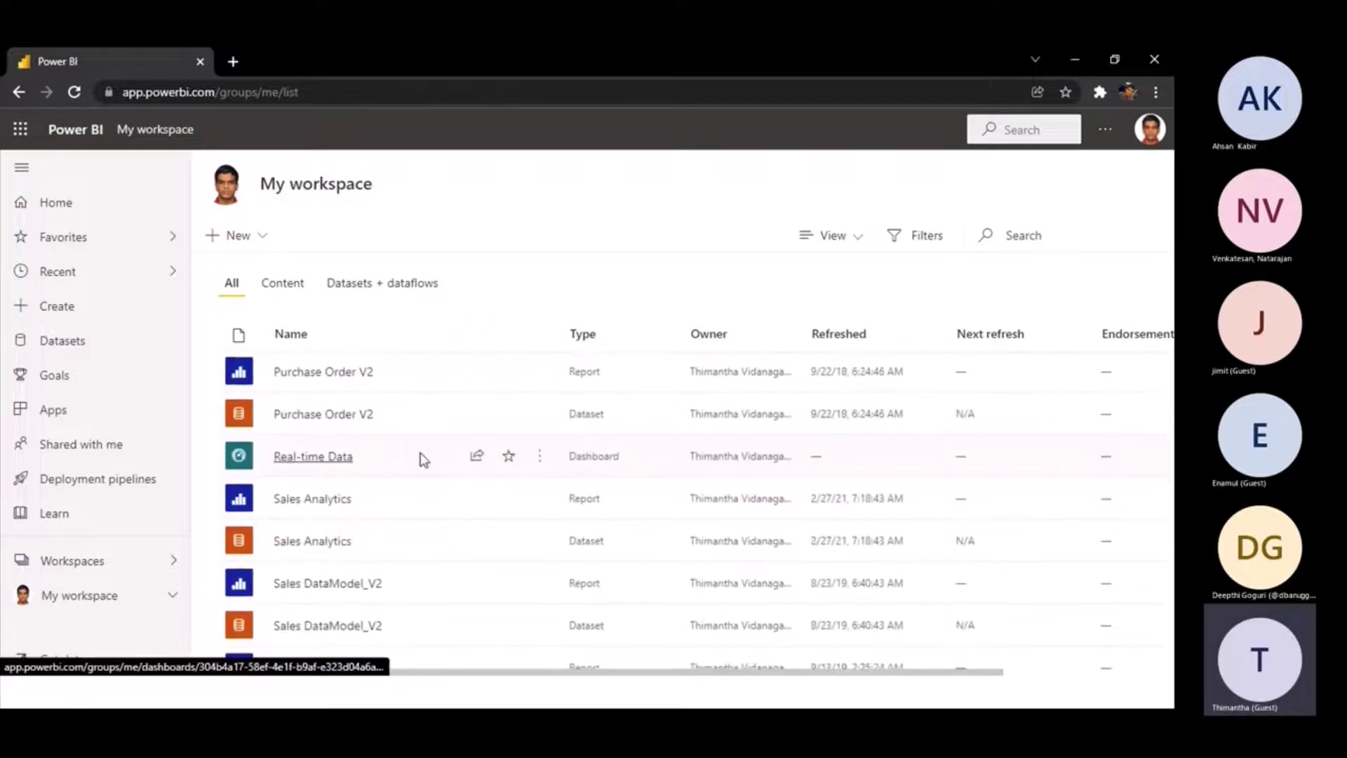
scroll(421, 457, up, 5)
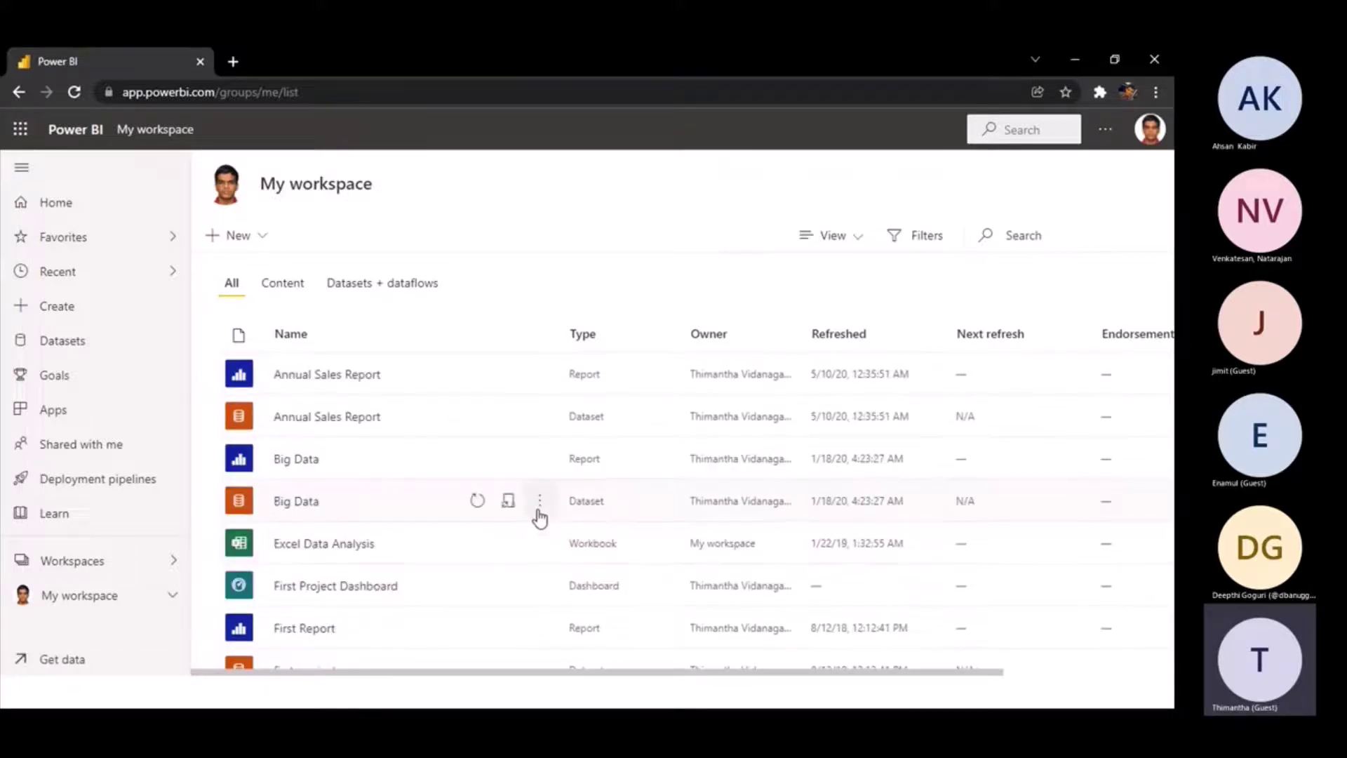
scroll(626, 527, down, 1)
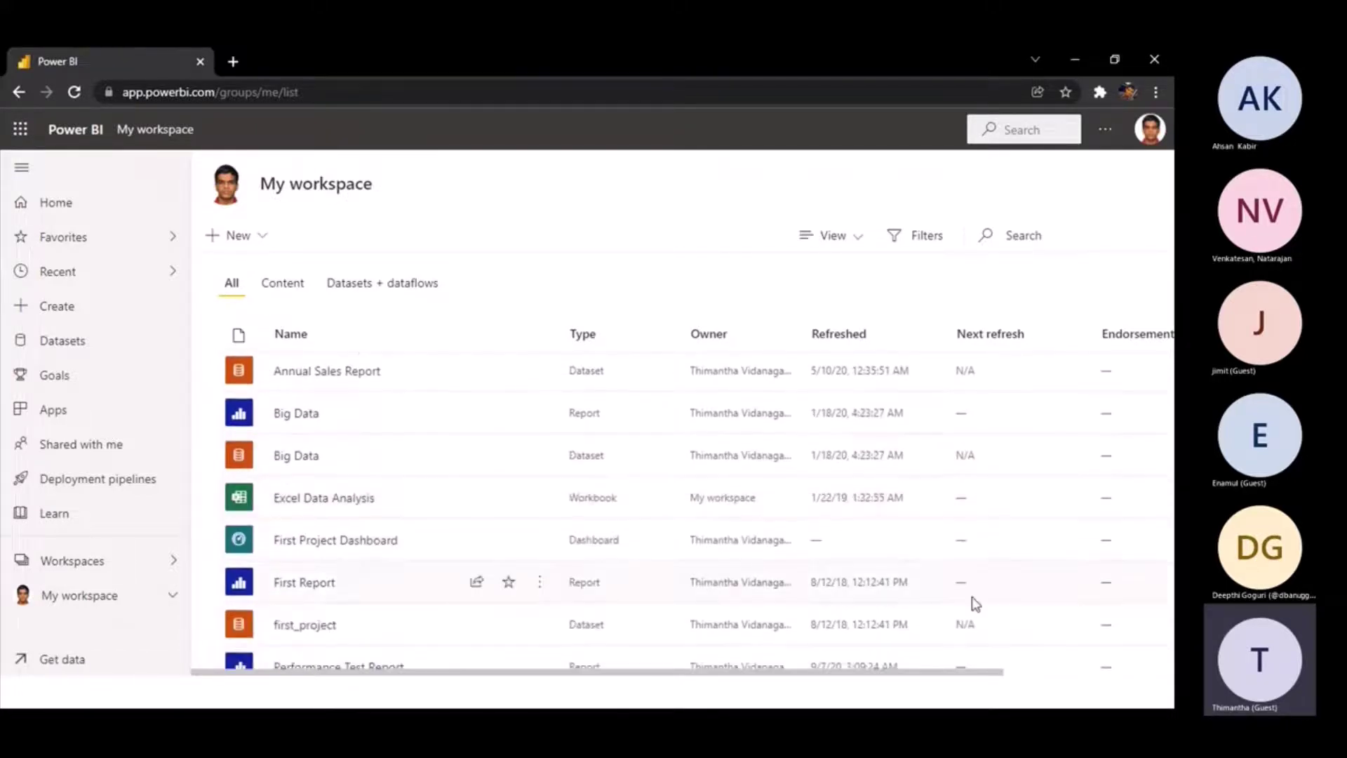
scroll(970, 597, down, 4)
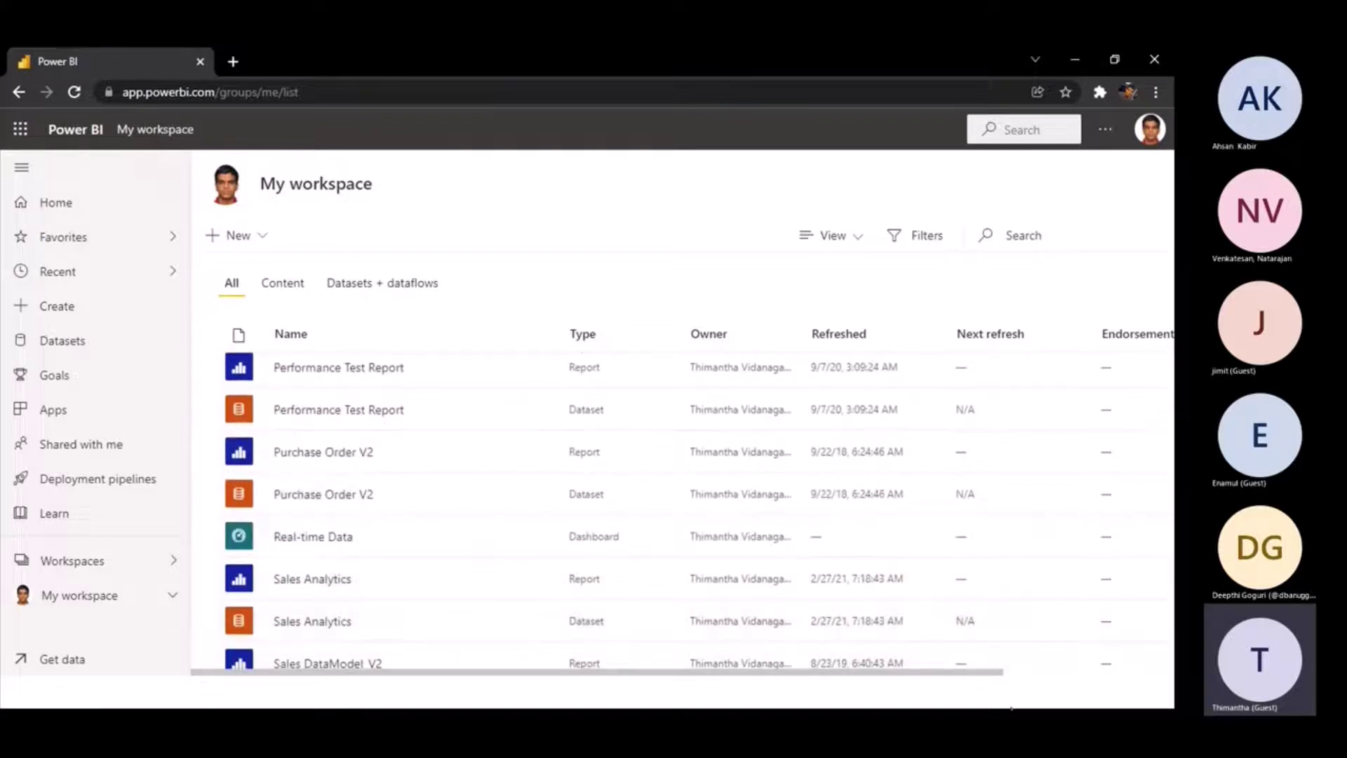
drag(958, 672, 690, 644)
scroll(366, 467, up, 5)
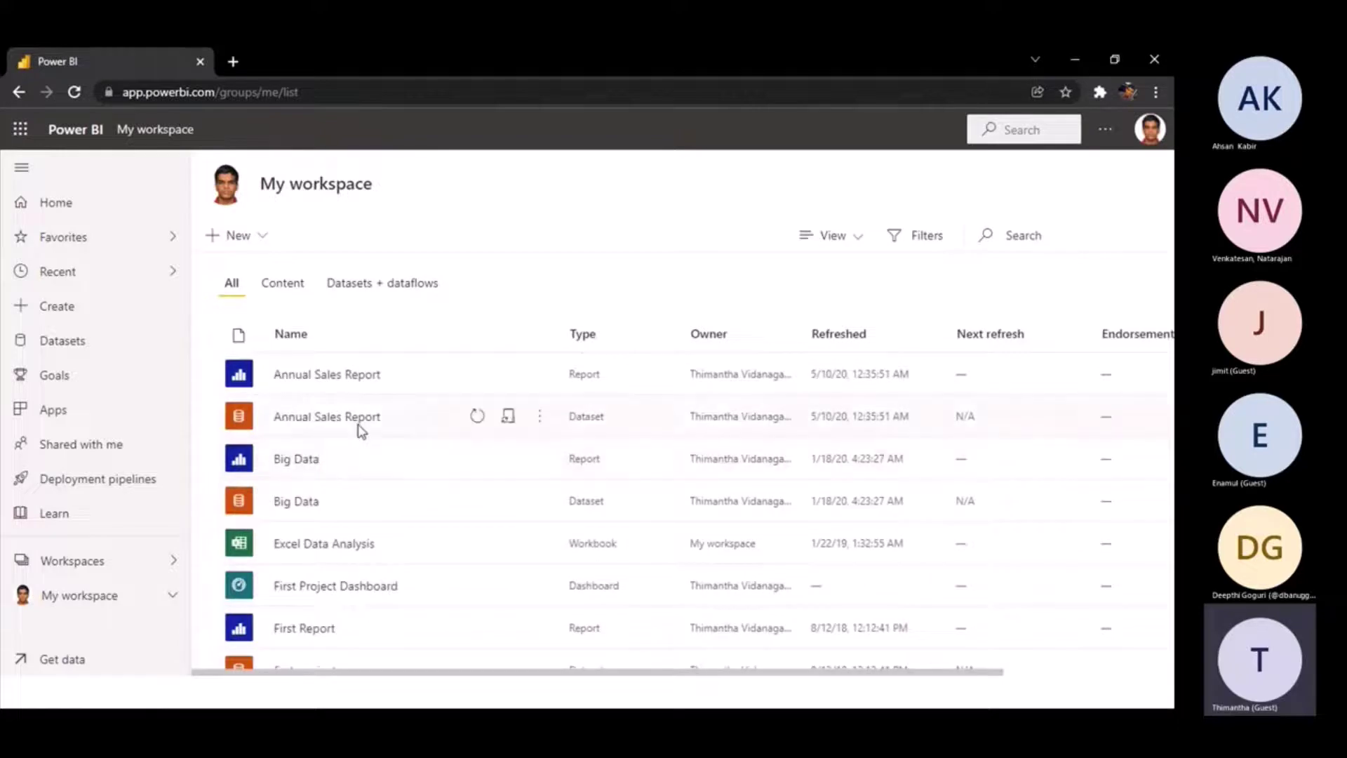
scroll(358, 429, down, 1)
scroll(358, 429, up, 1)
scroll(360, 450, down, 1)
scroll(360, 450, down, 3)
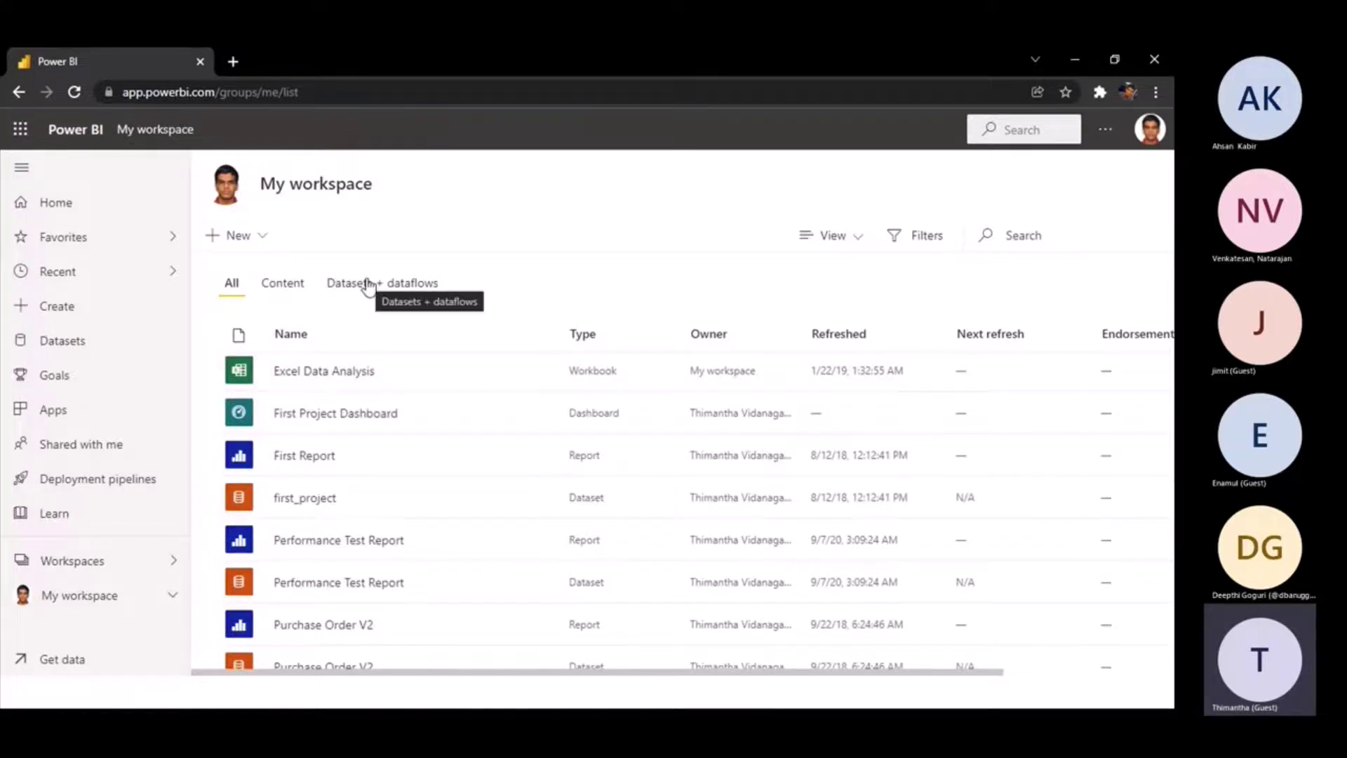
click(238, 235)
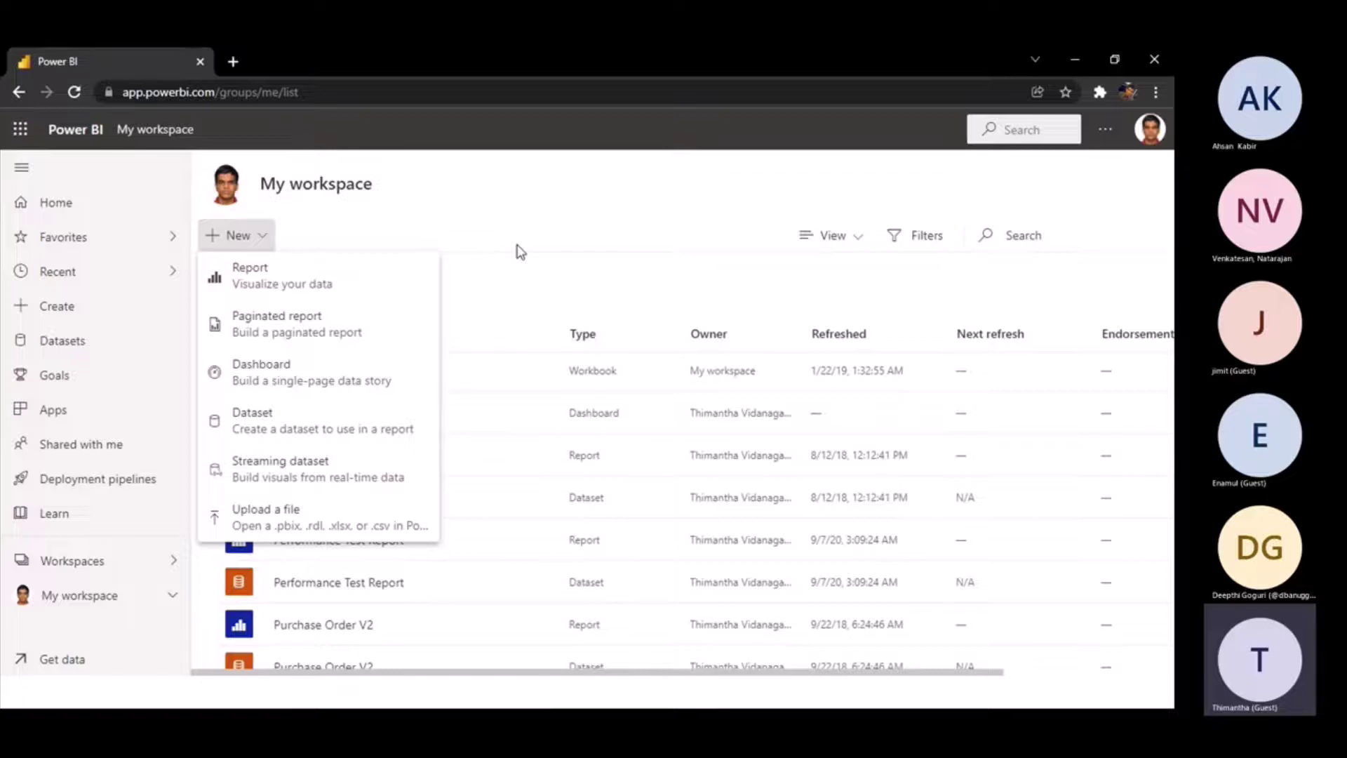
click(564, 245)
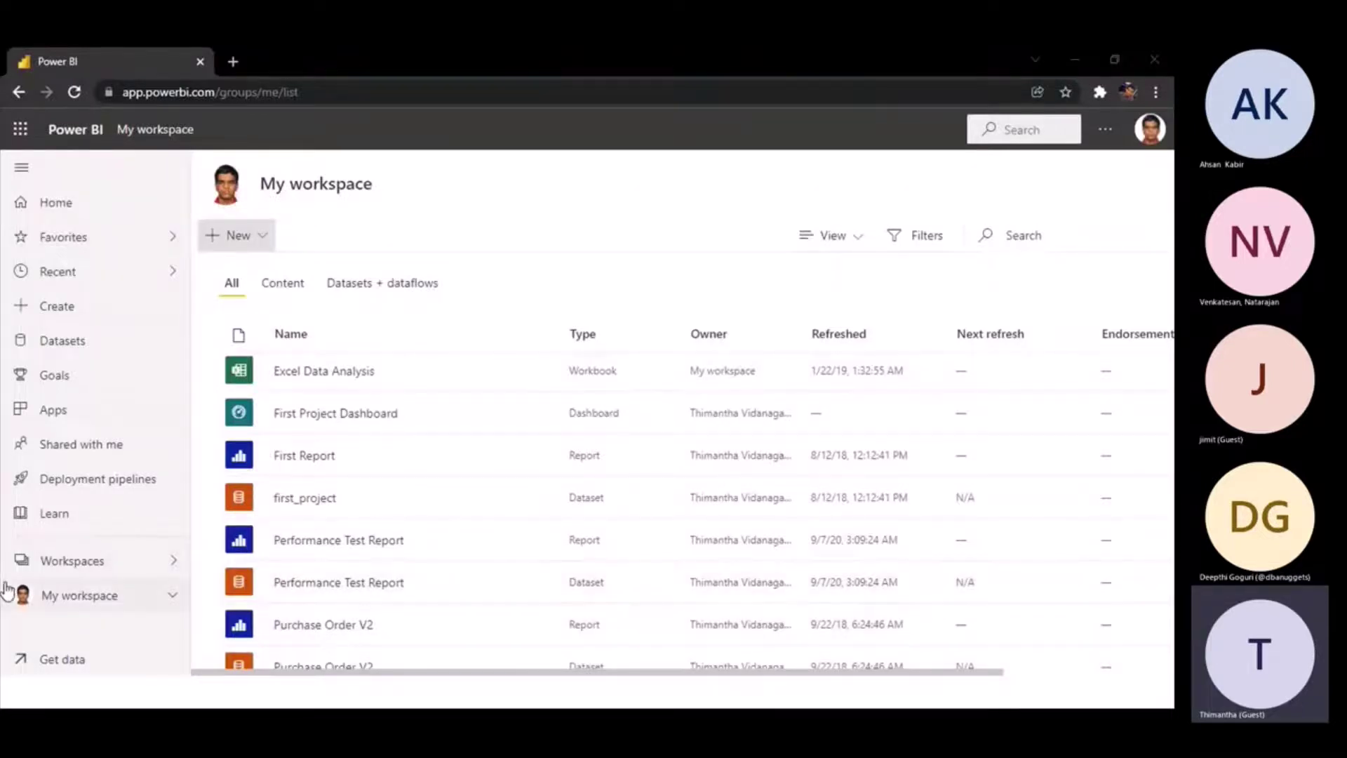
- Start creating a new workspace and enter "POwer BI Training" as its name
click(96, 569)
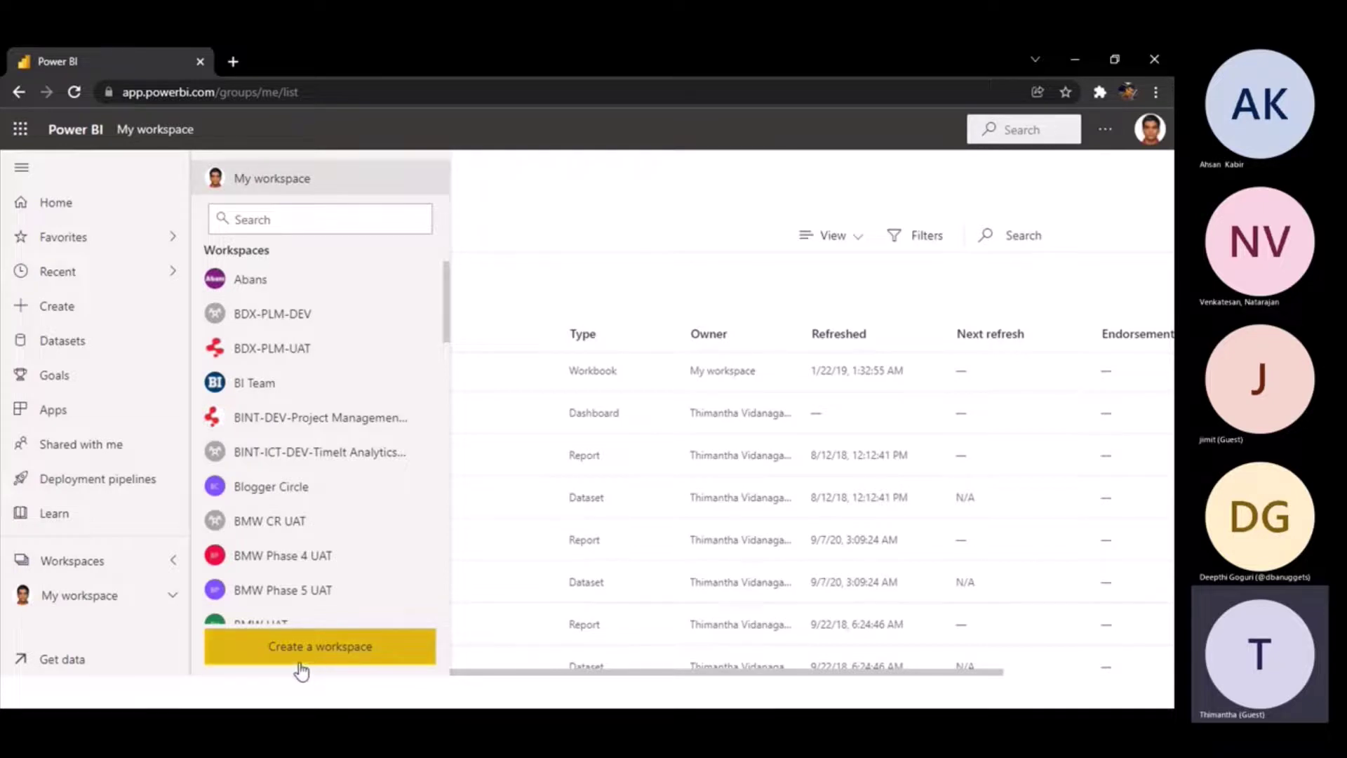
click(342, 652)
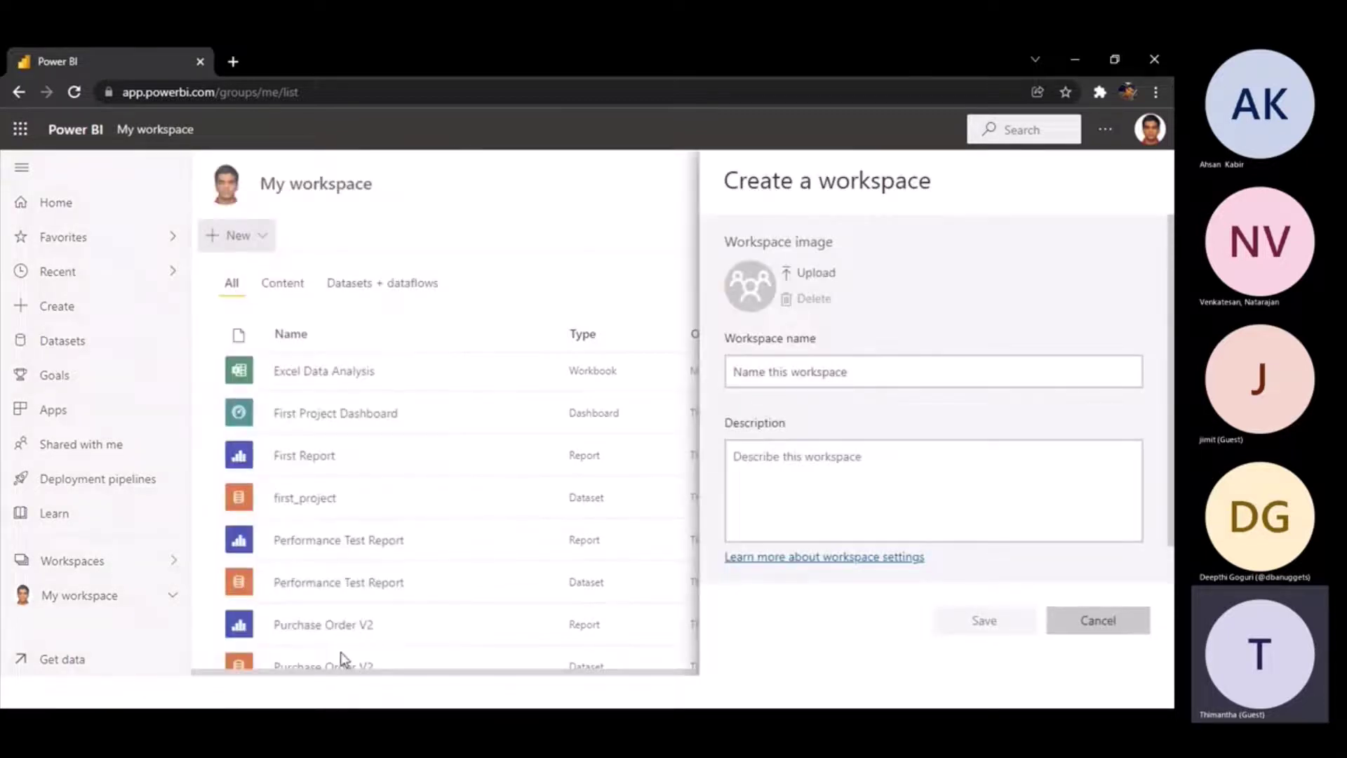
click(847, 374)
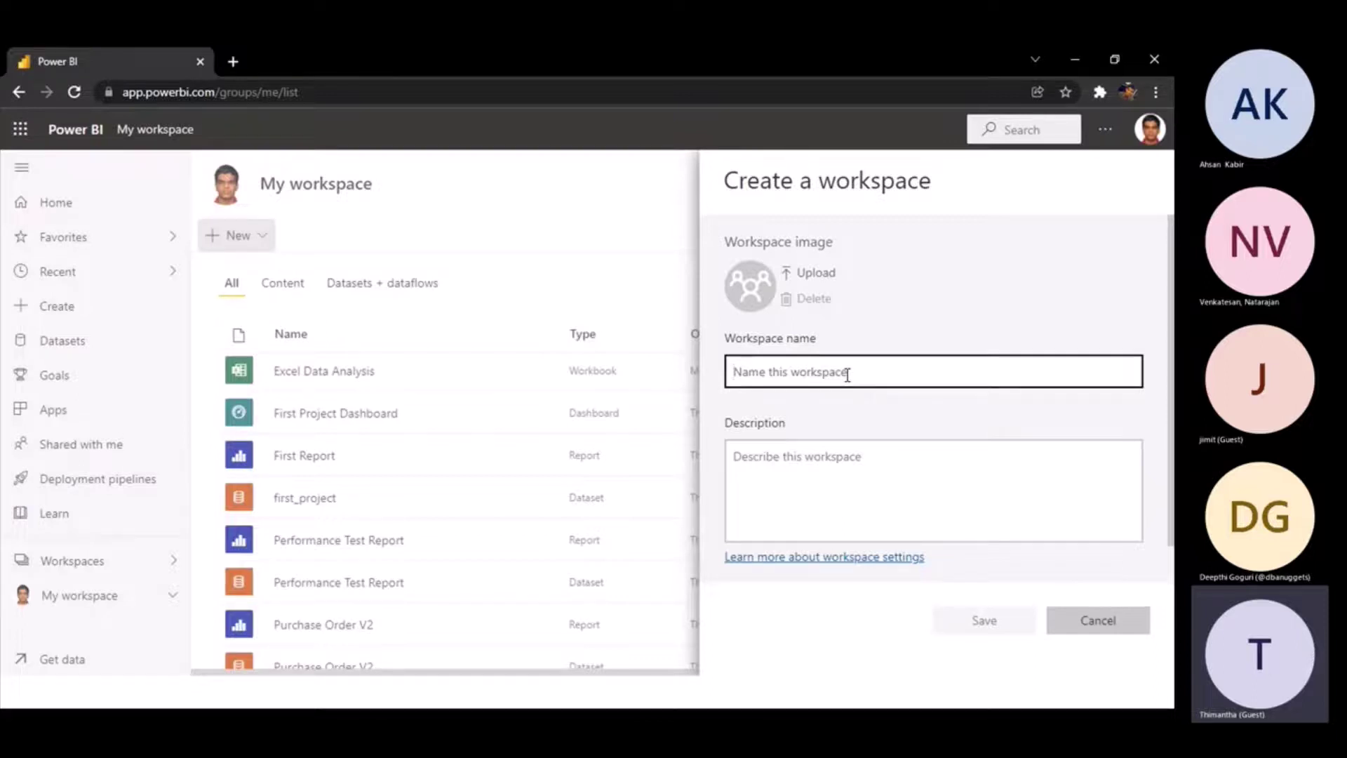
text(POwer)
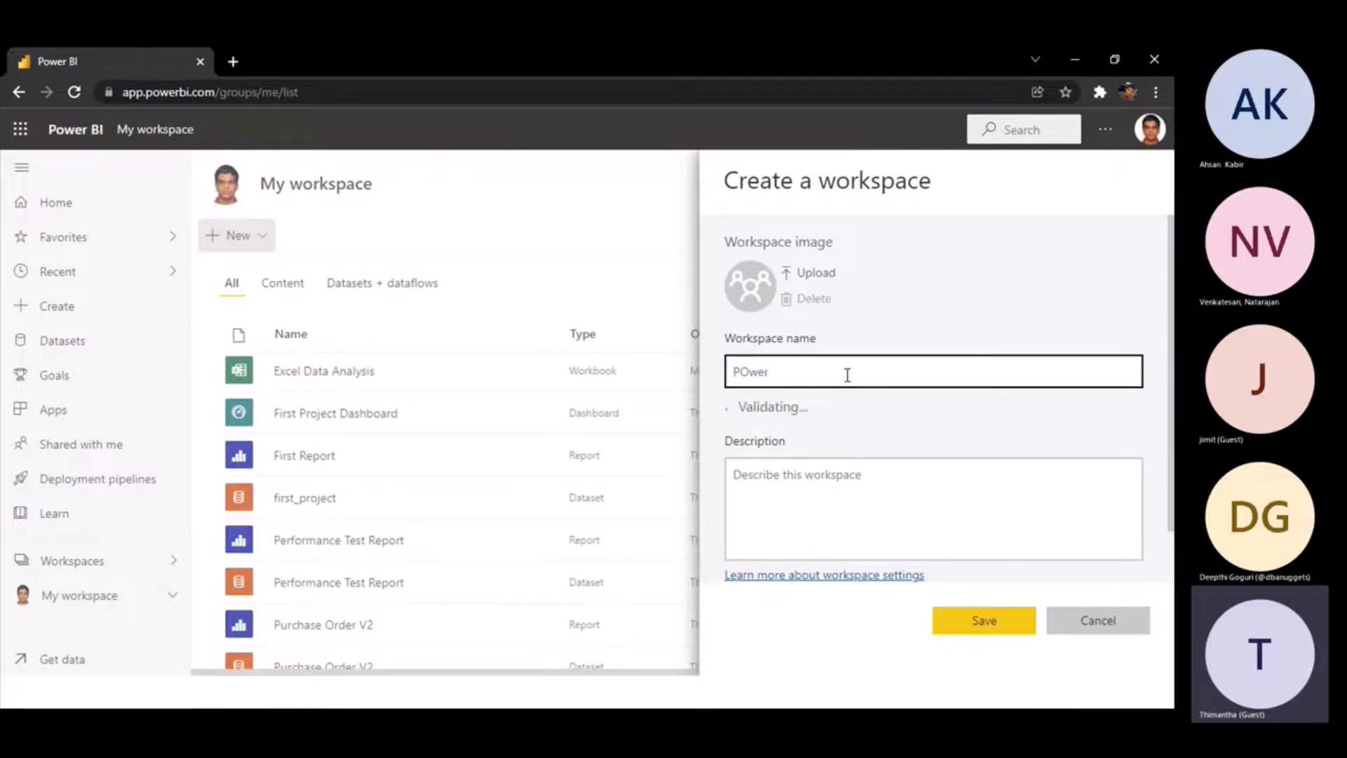
key(BackSpace)
key(BackSpace)
key(BackSpace)
key(BackSpace)
key(BackSpace)
text(POwer BI Tra)
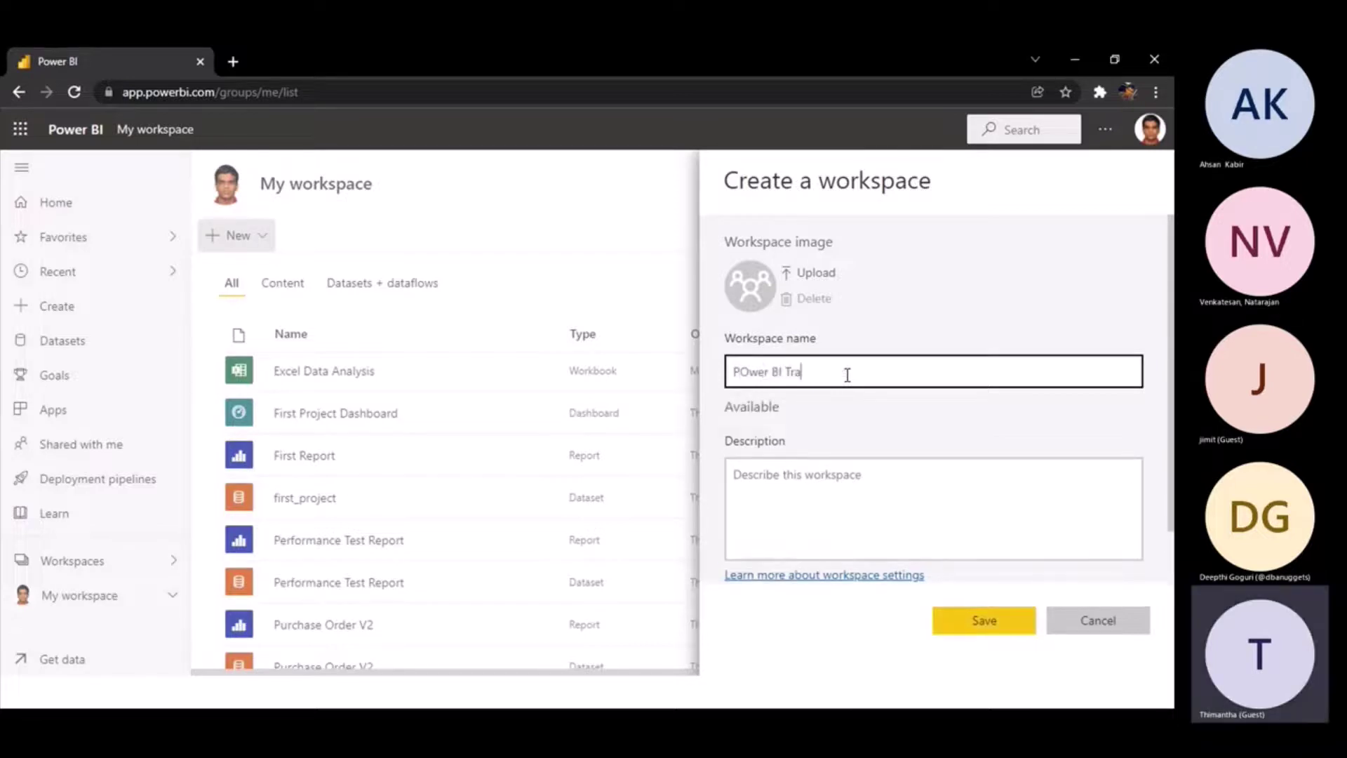
text(ining)
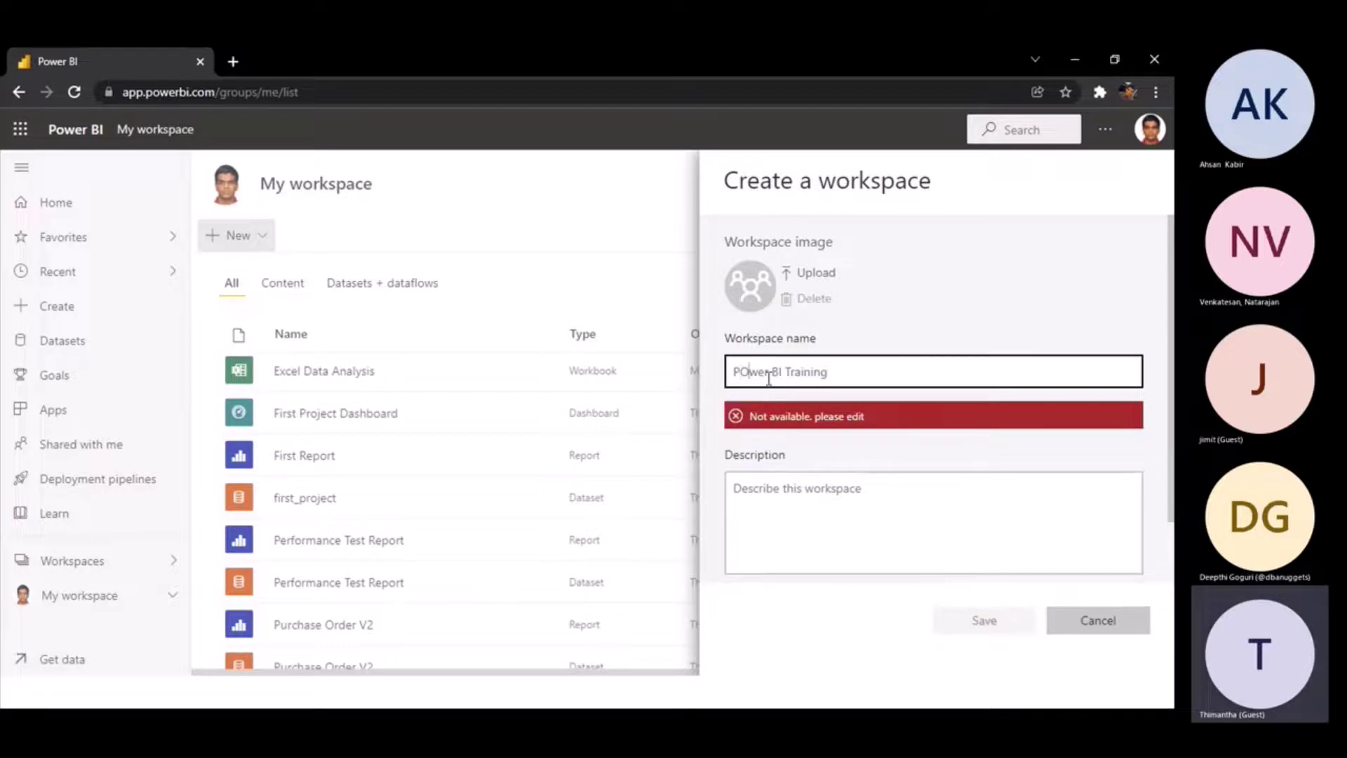
- Change the new workspace's name to "Power BI Training - Bangladesh Test", leave the description empty, and save the workspace
key(BackSpace)
text(o)
text(- Banglade4sh)
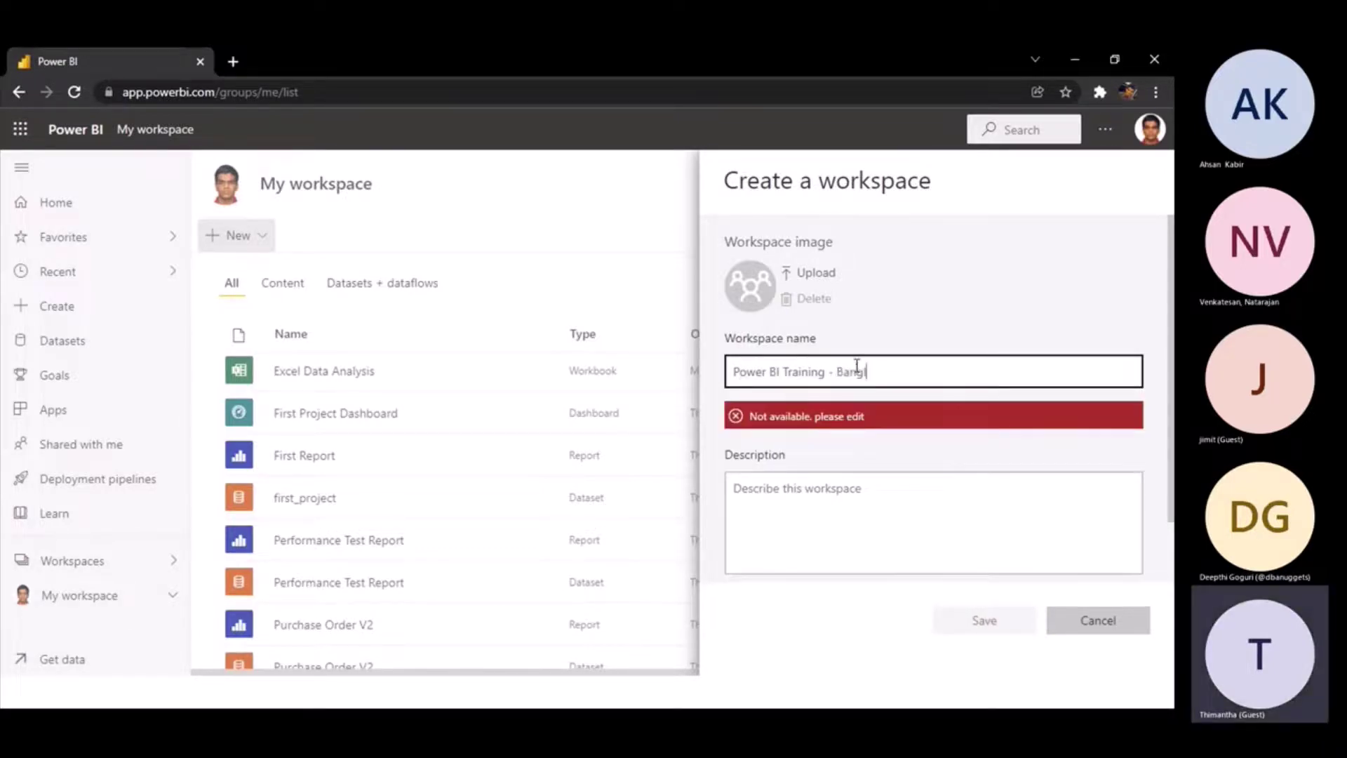
key(BackSpace)
key(BackSpace)
key(BackSpace)
key(BackSpace)
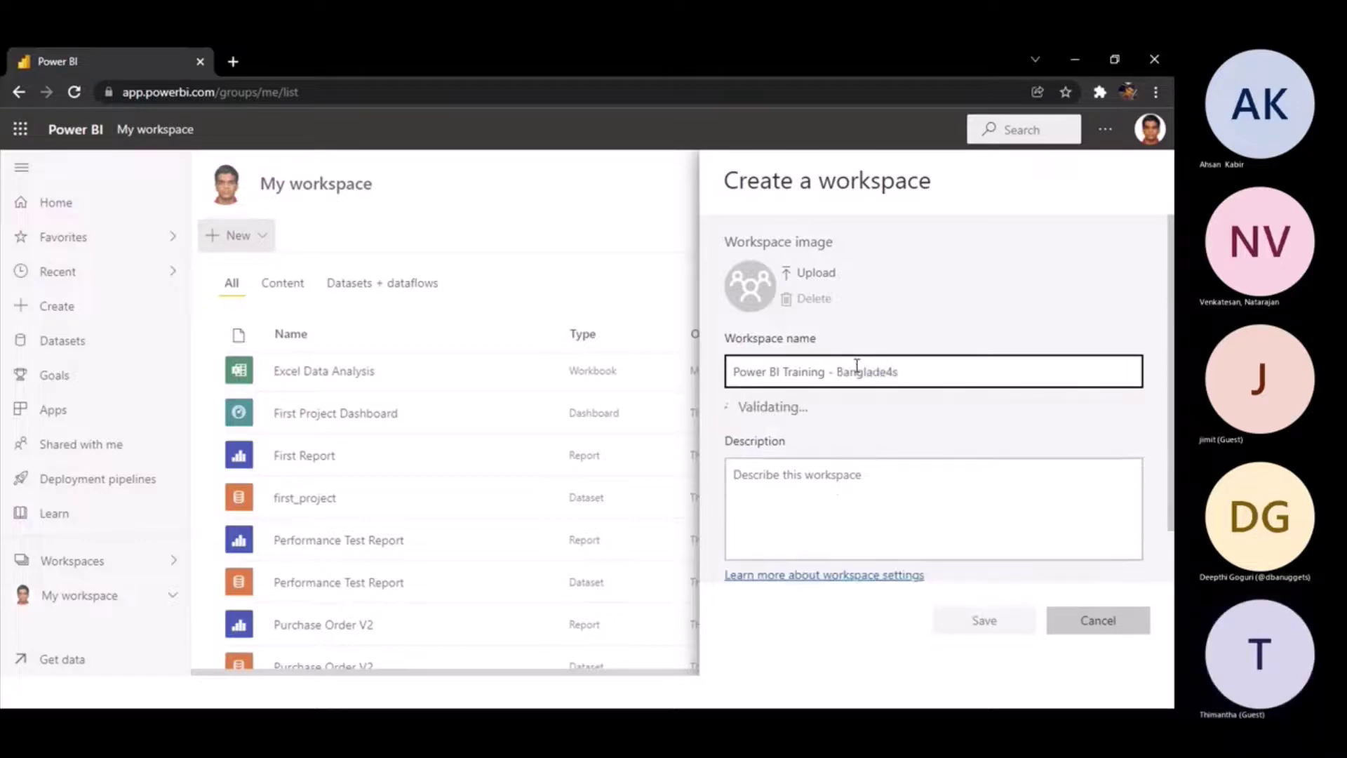
text(sh Test)
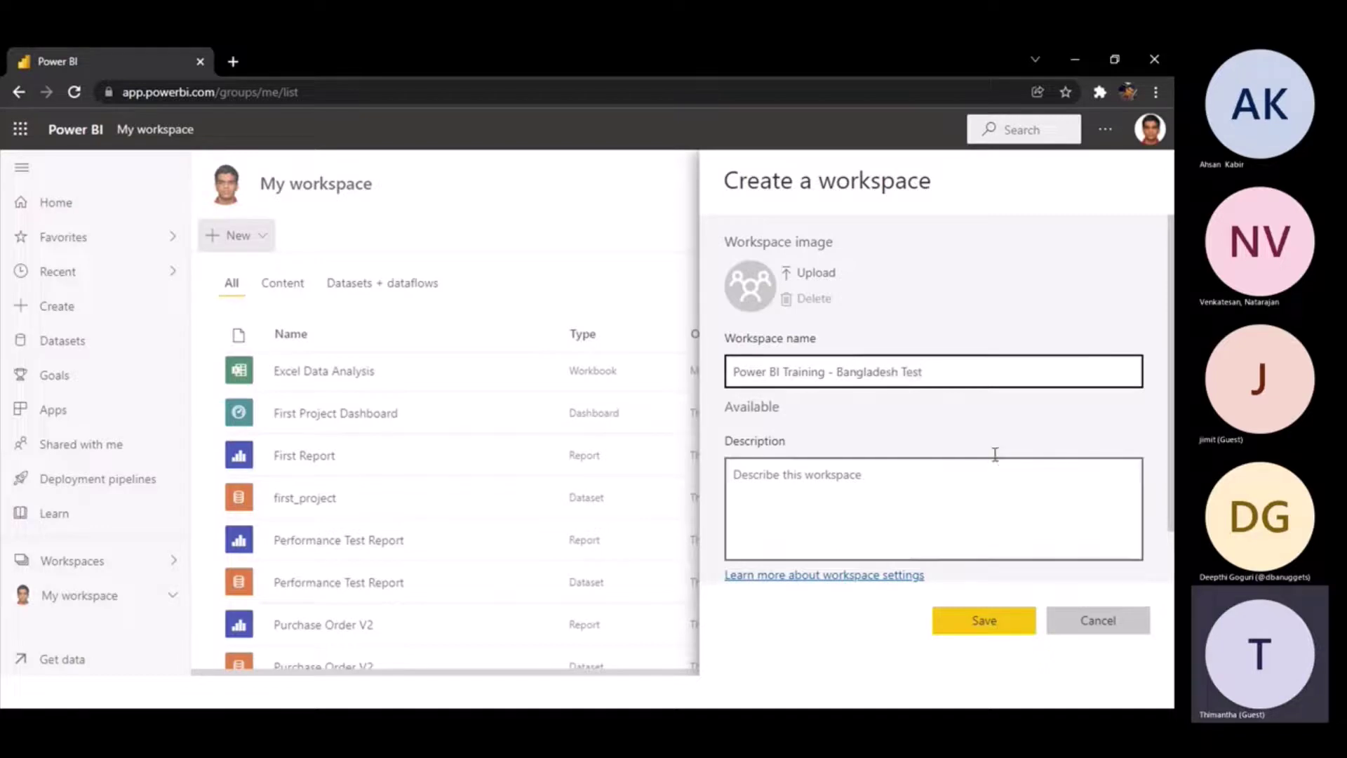
click(918, 494)
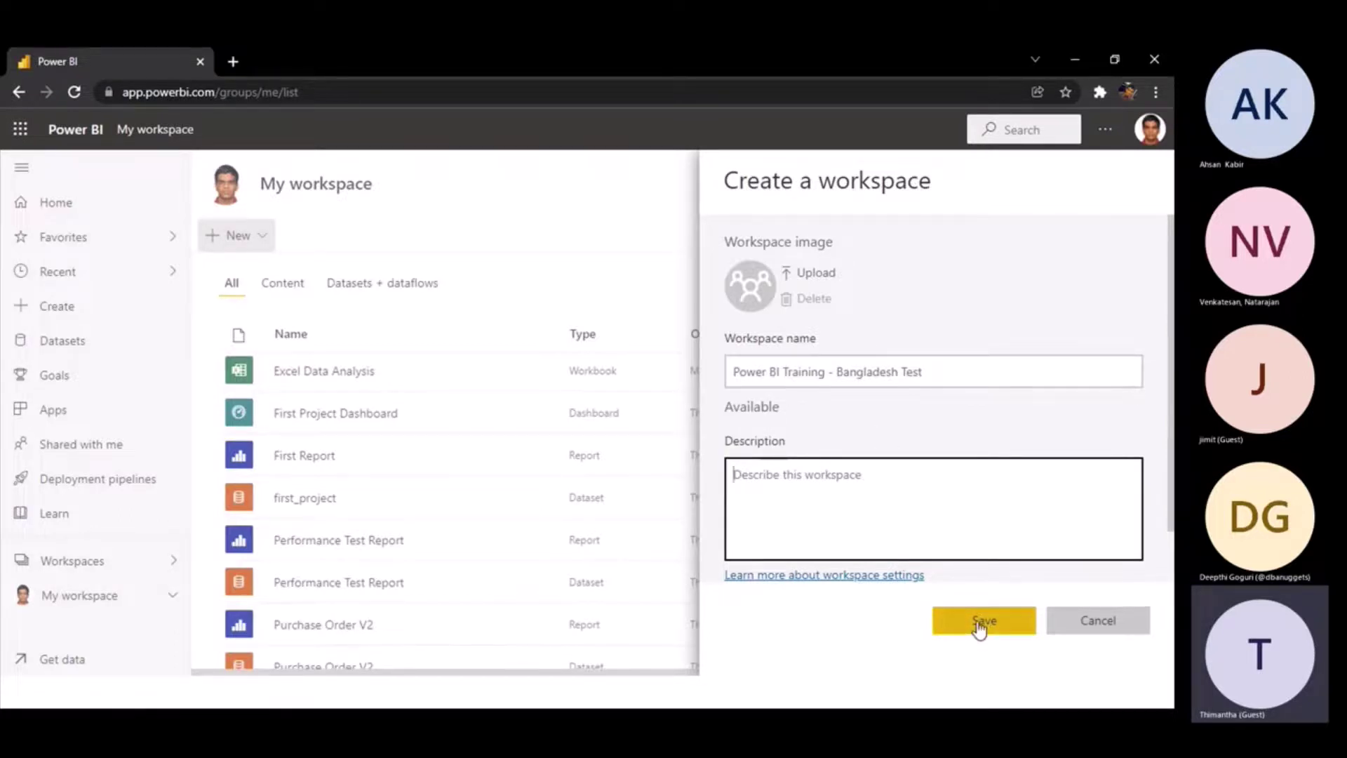
click(1007, 633)
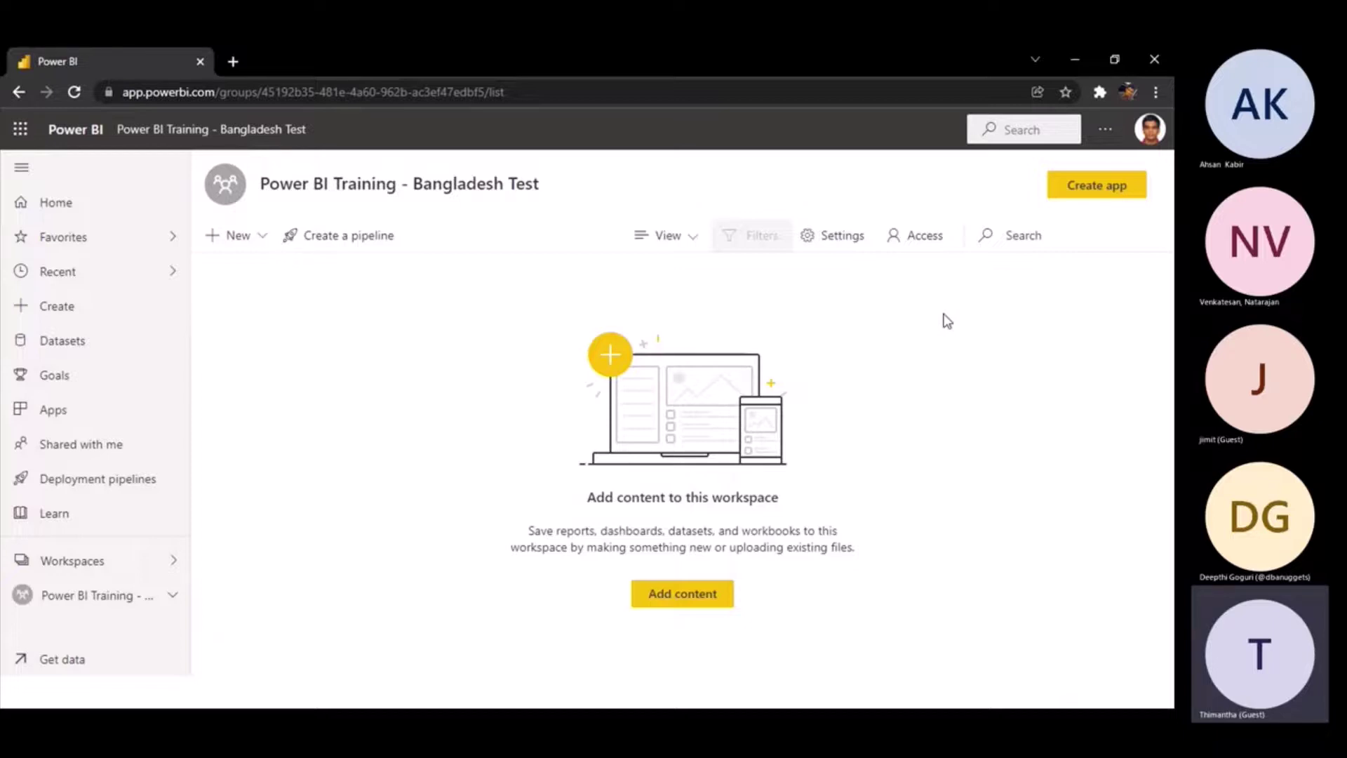
- Open the access settings of the Power BI Training - Bangladesh Test workspace and examine the roles that can be assigned
click(898, 238)
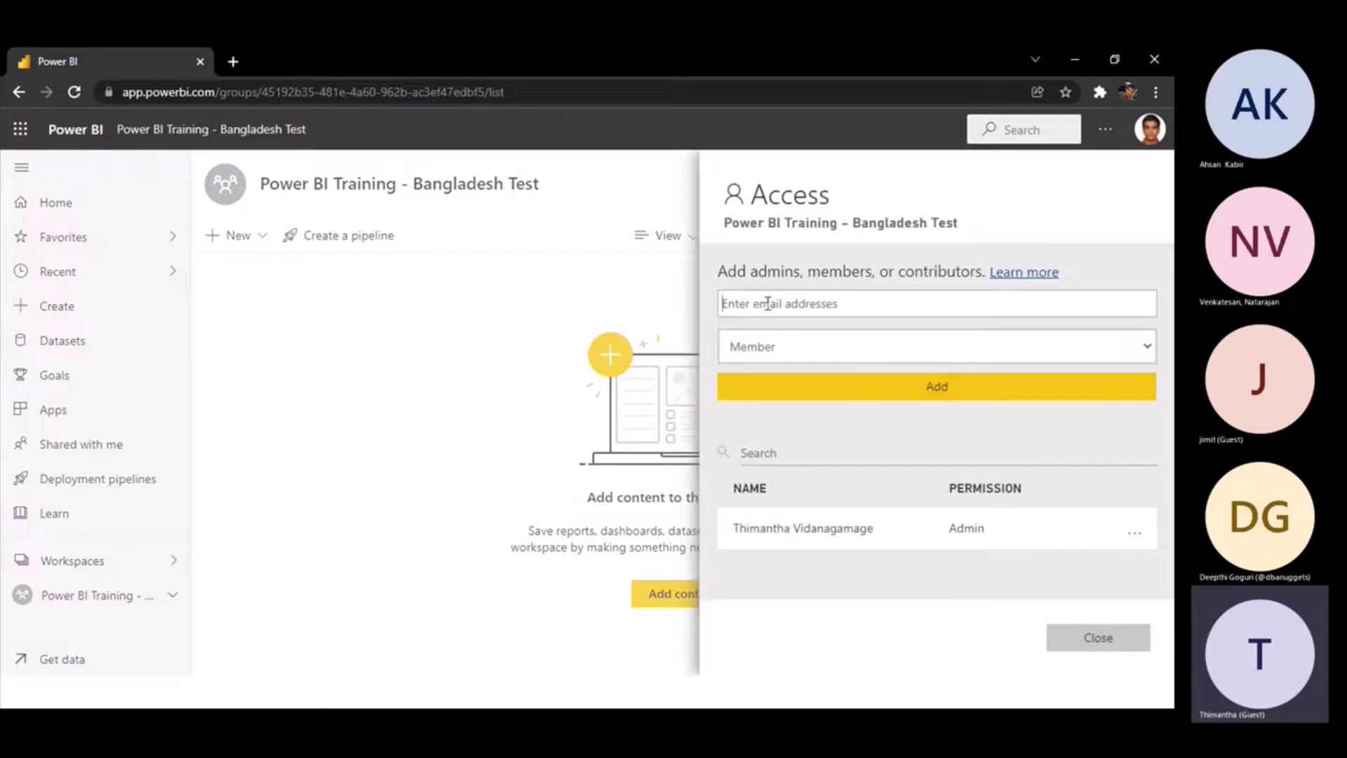
click(826, 354)
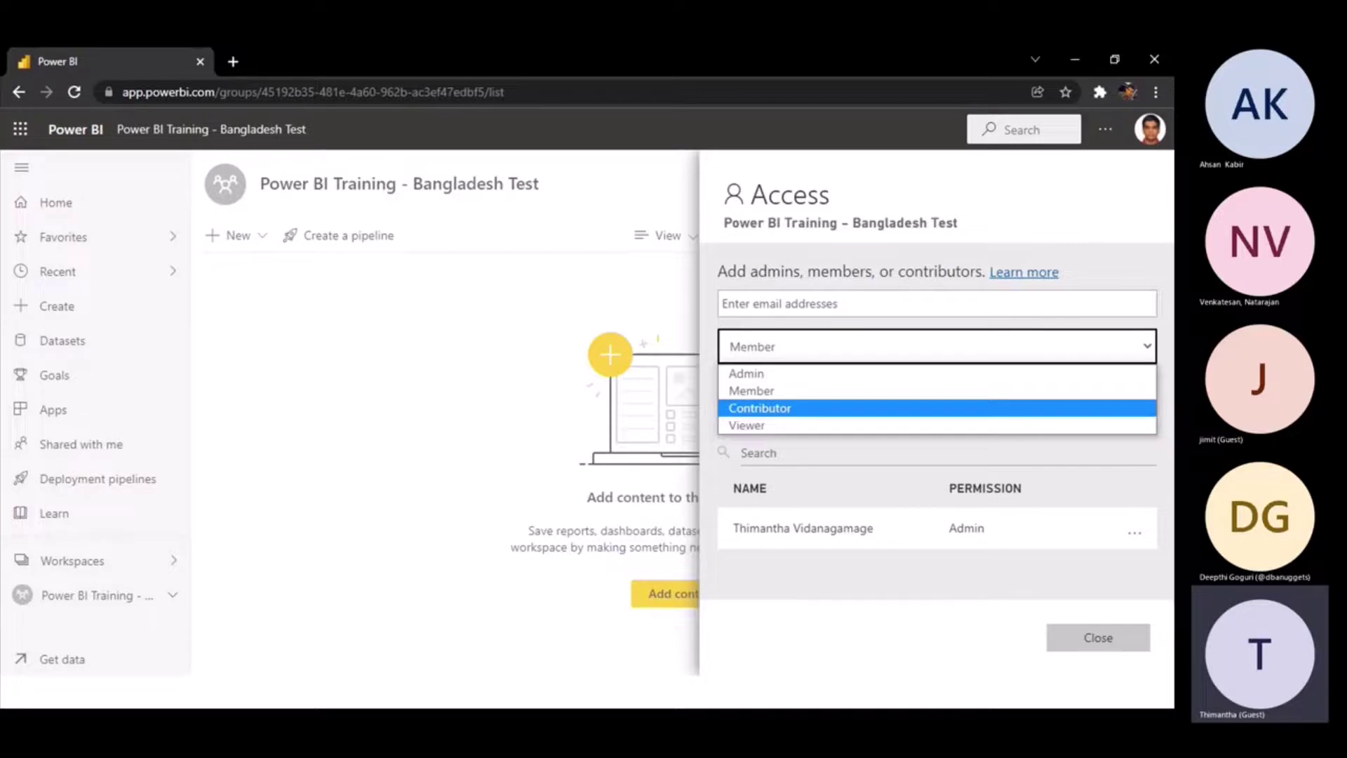
key(alt+Tab)
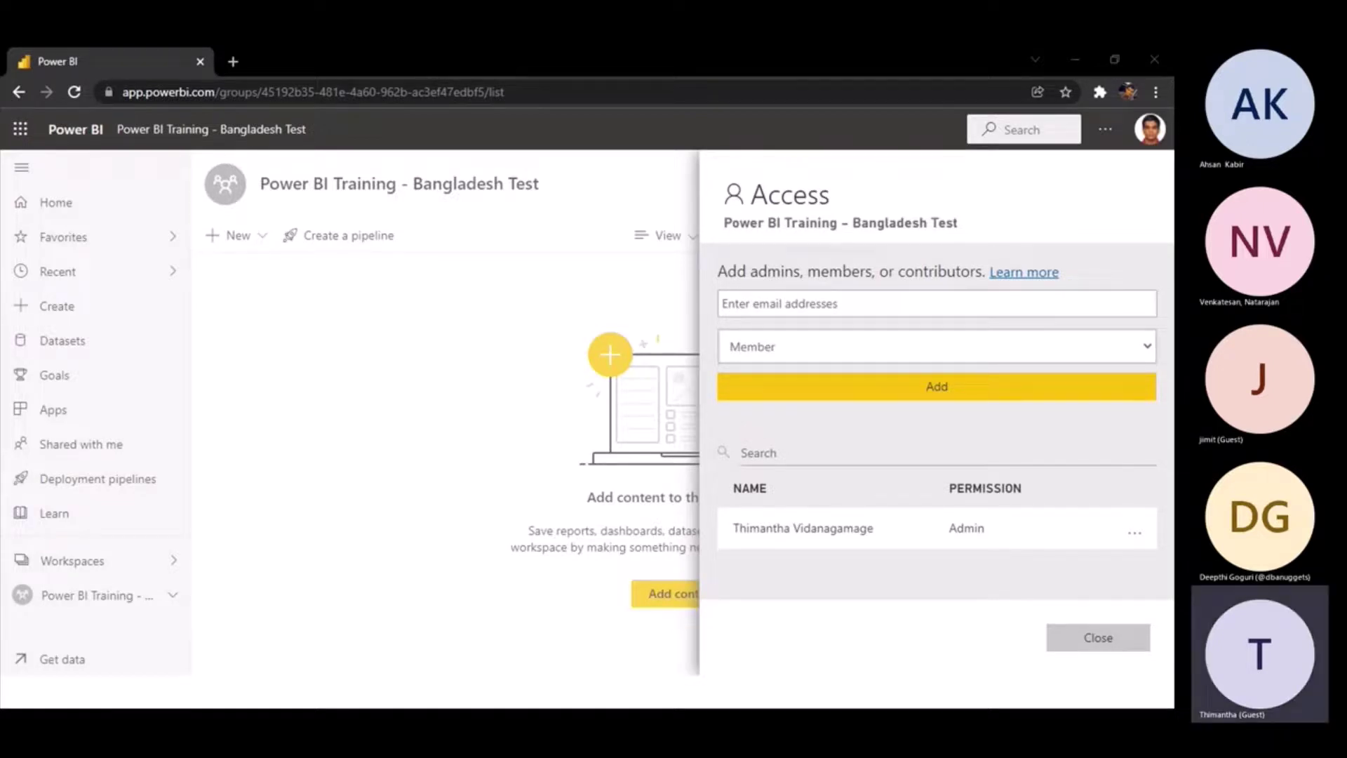
- Open the linked Microsoft documentation on workspace roles and examine the table of capabilities per role
click(1023, 272)
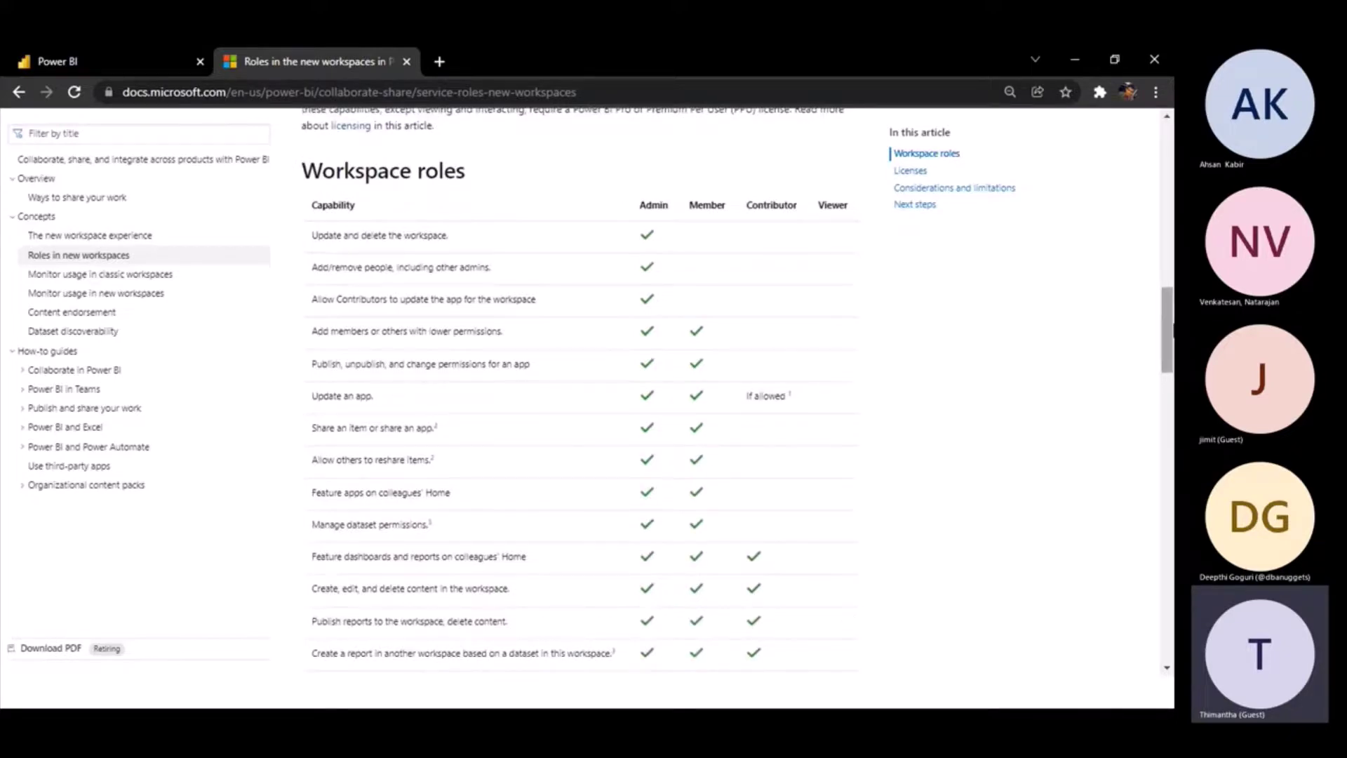
scroll(1172, 328, down, 9)
scroll(1171, 327, up, 11)
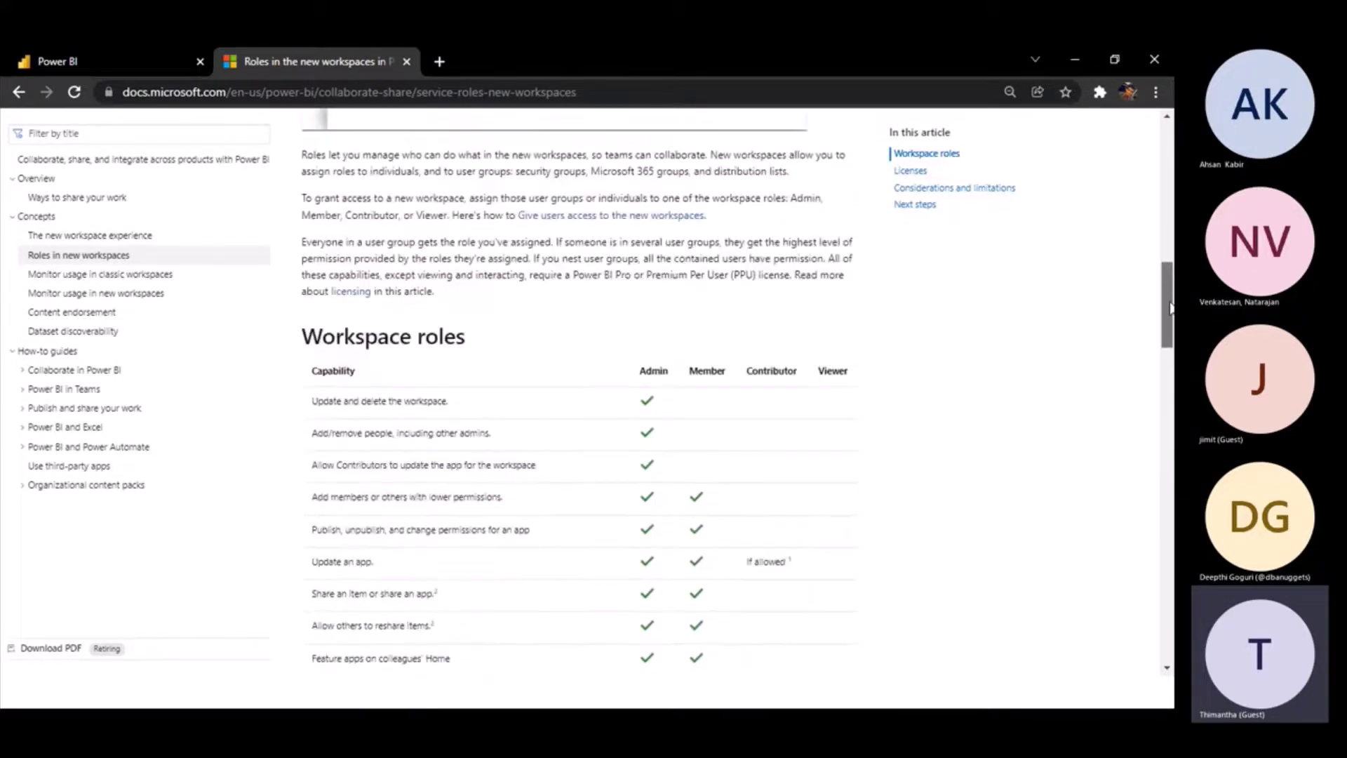
click(98, 61)
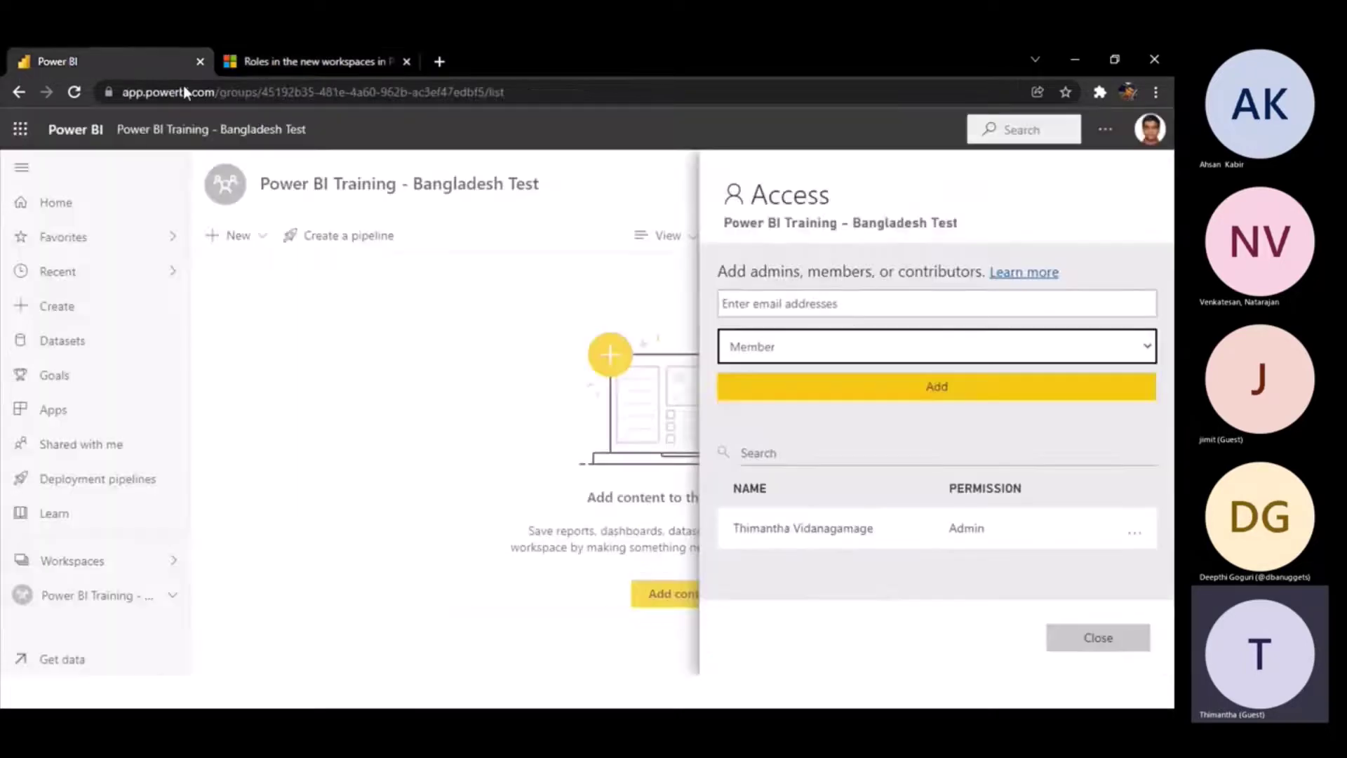
click(270, 61)
scroll(1168, 365, down, 5)
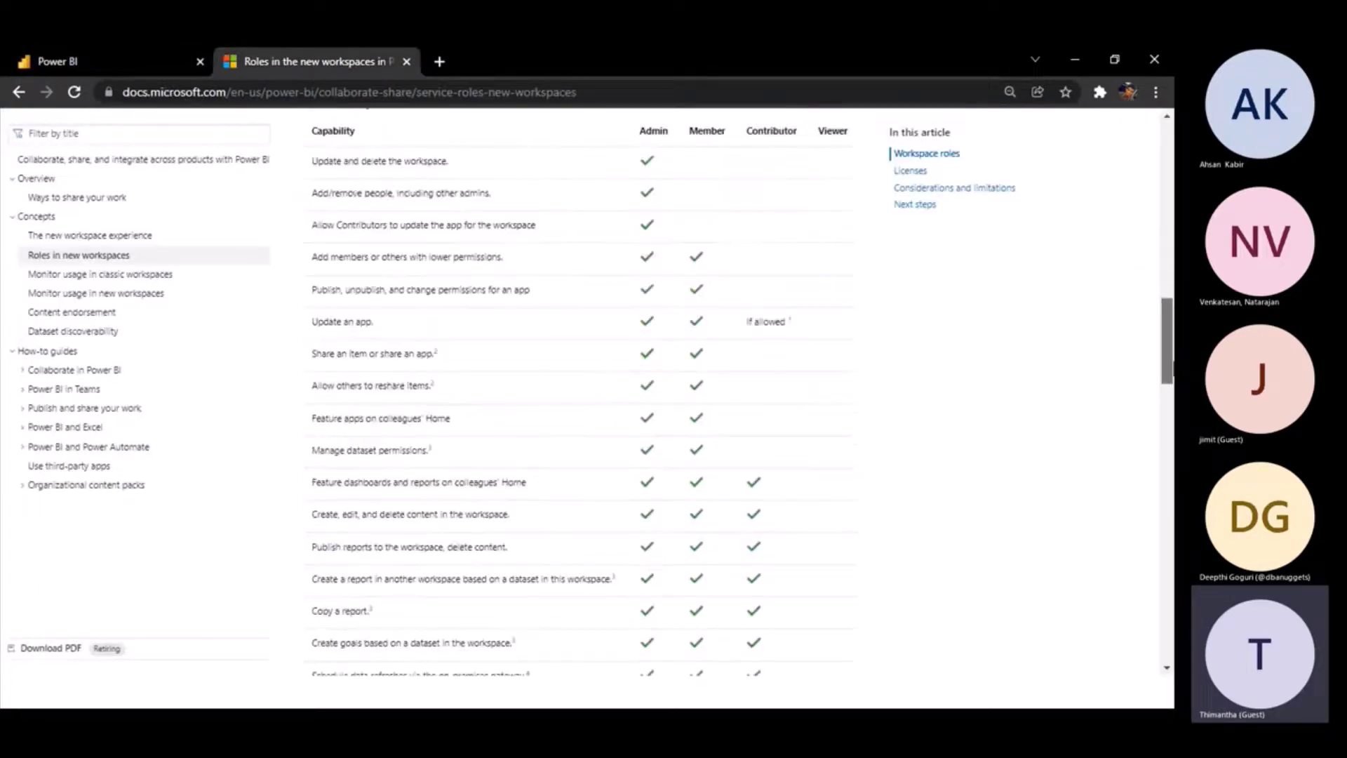
scroll(596, 385, up, 1)
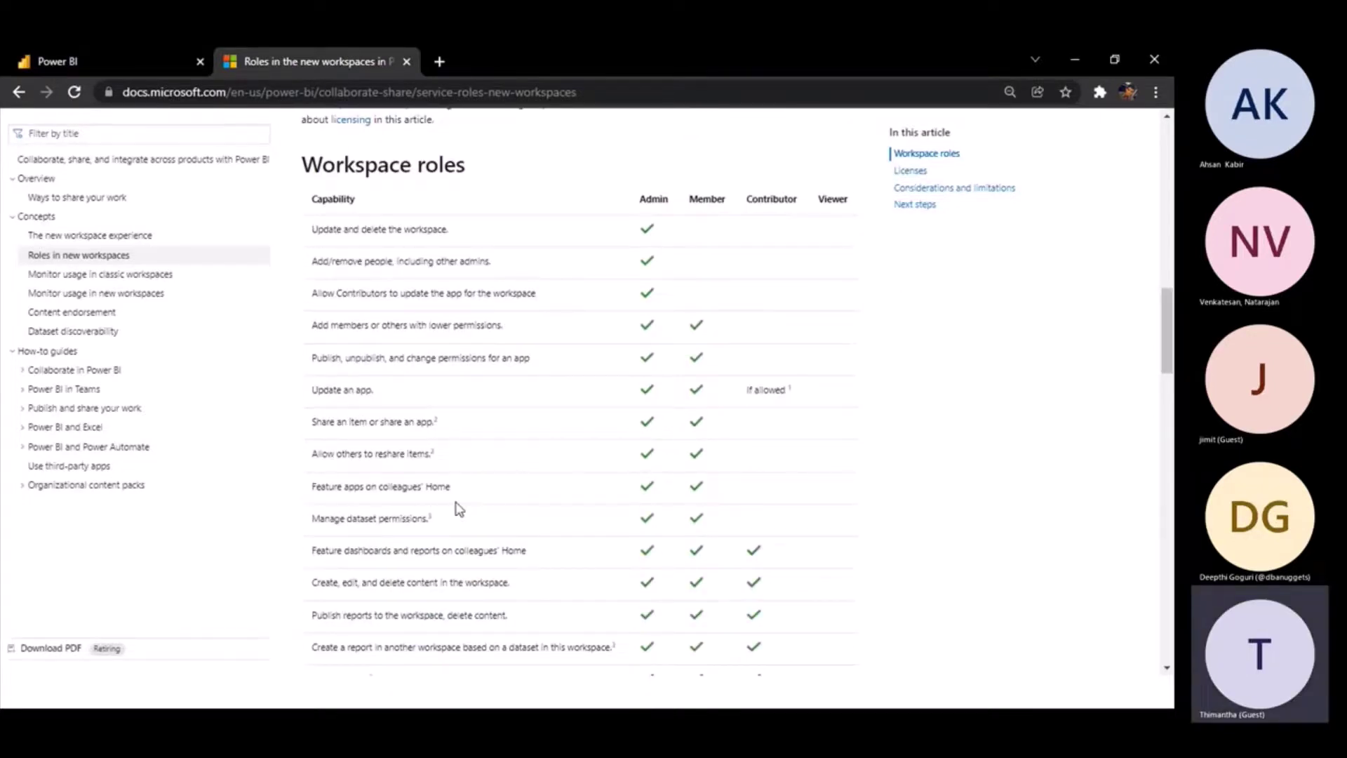
- Highlight the two capability rows granted to Viewers, and highlight the rows from "Modify gateway connection settings" up to "Update an app"
drag(1170, 335, 1164, 402)
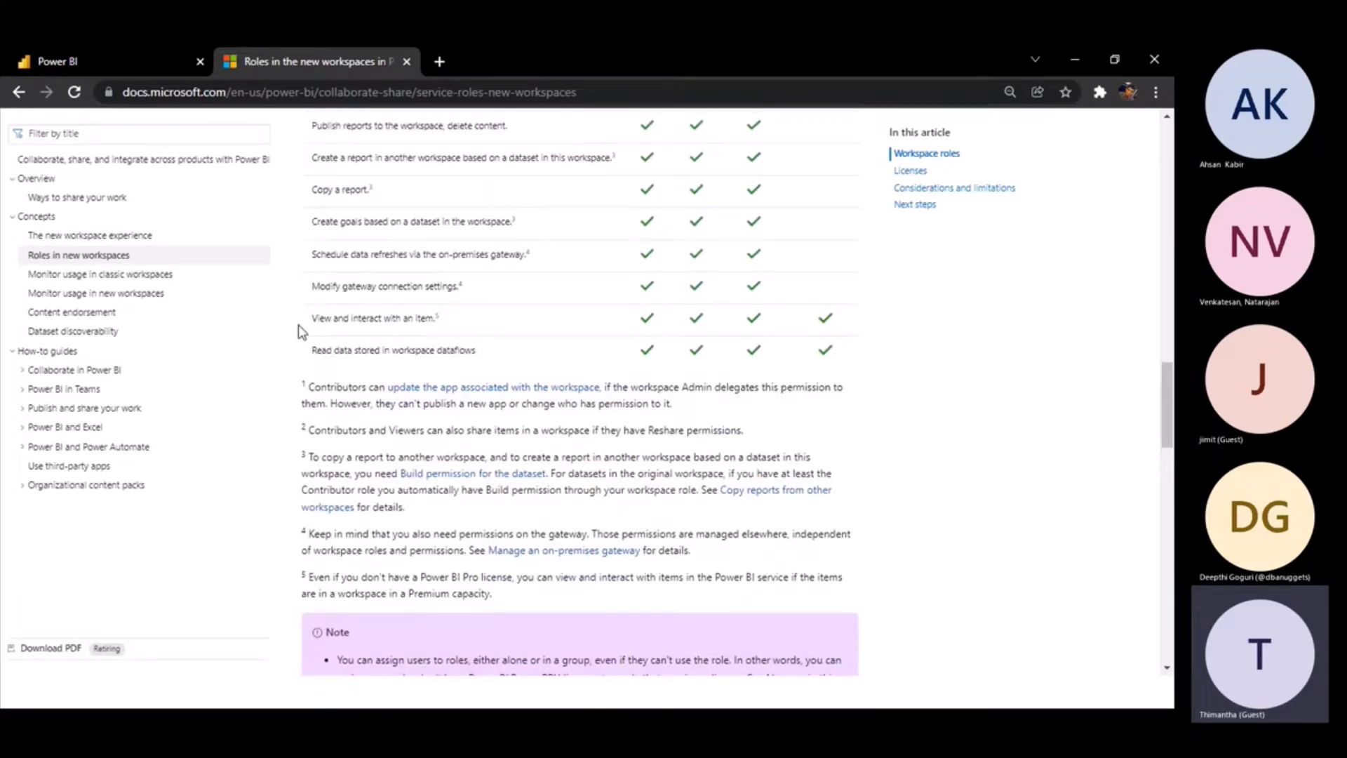
drag(307, 324, 828, 351)
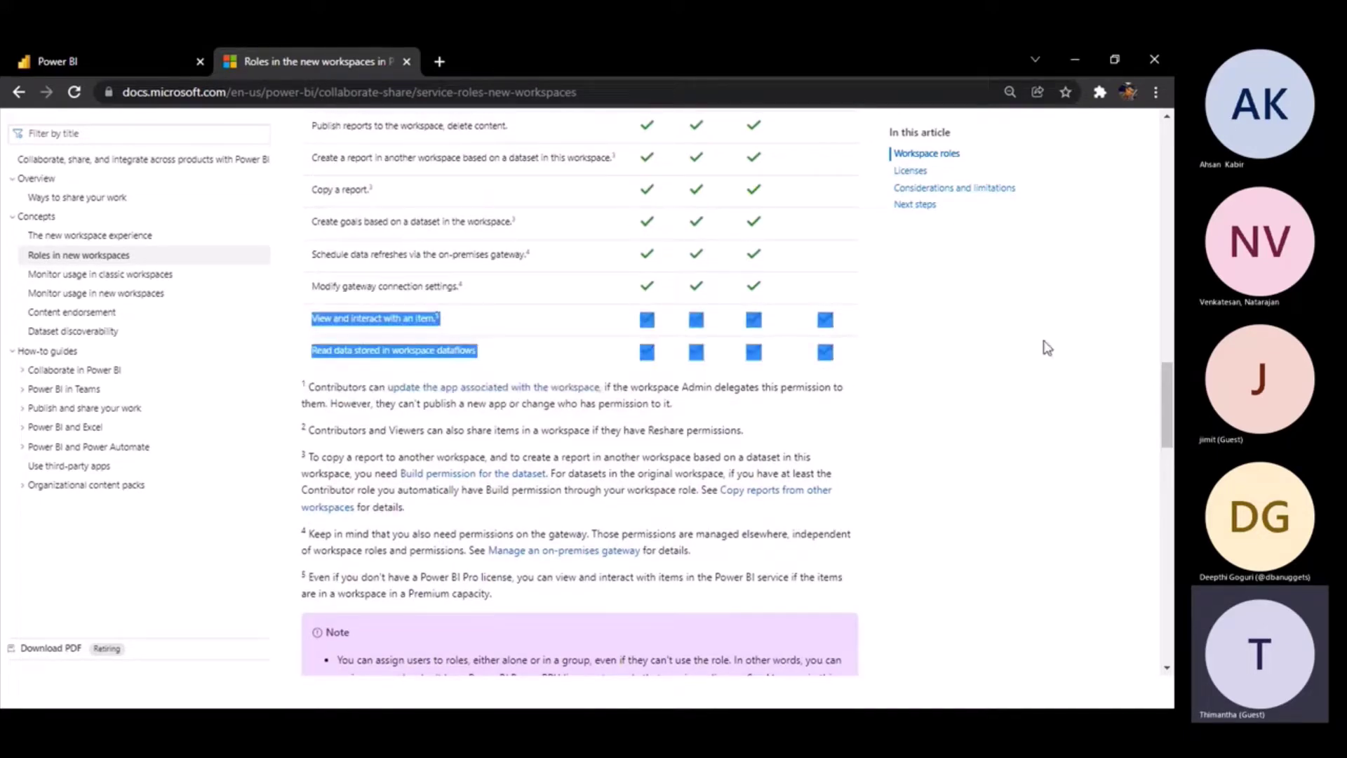
scroll(1168, 404, up, 1)
mouse_move(1170, 404)
mouse_down()
mouse_move(1170, 340)
mouse_move(1168, 382)
mouse_up()
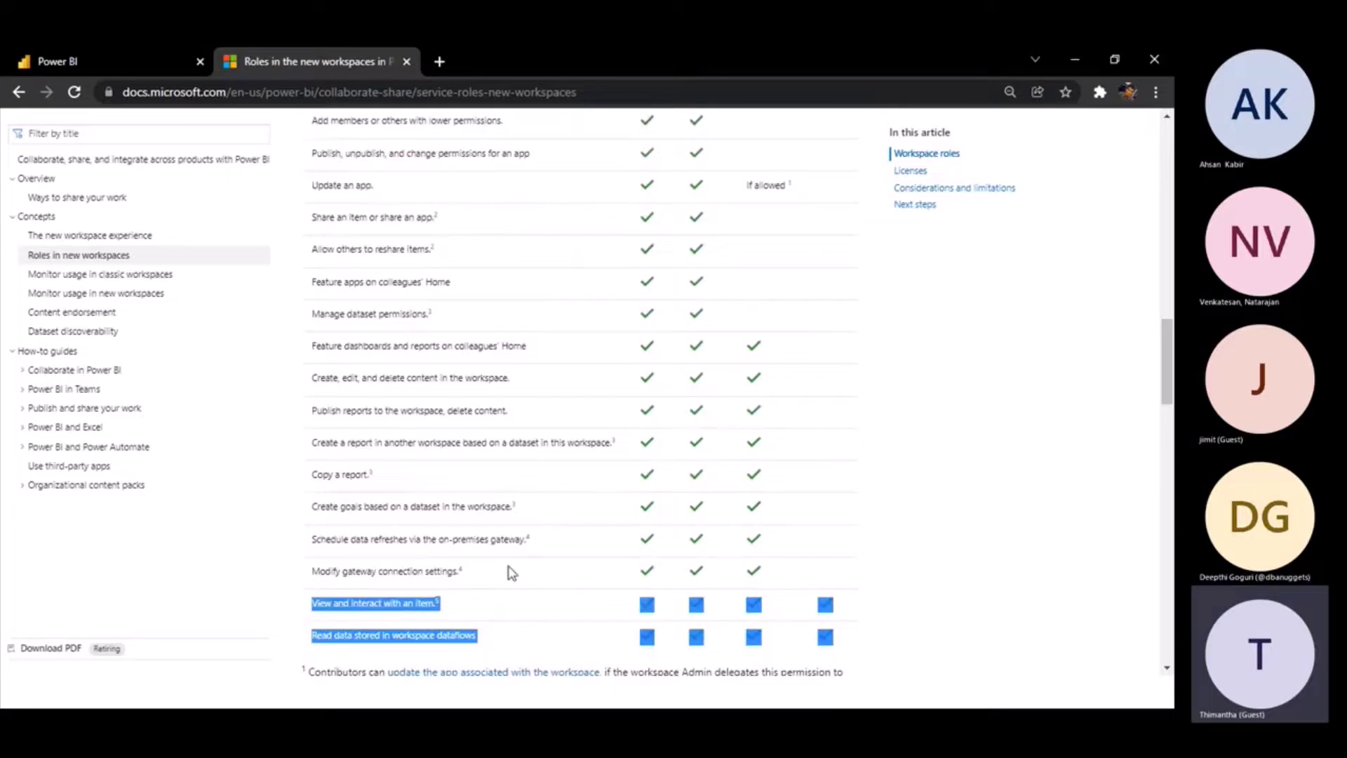
drag(494, 571, 325, 206)
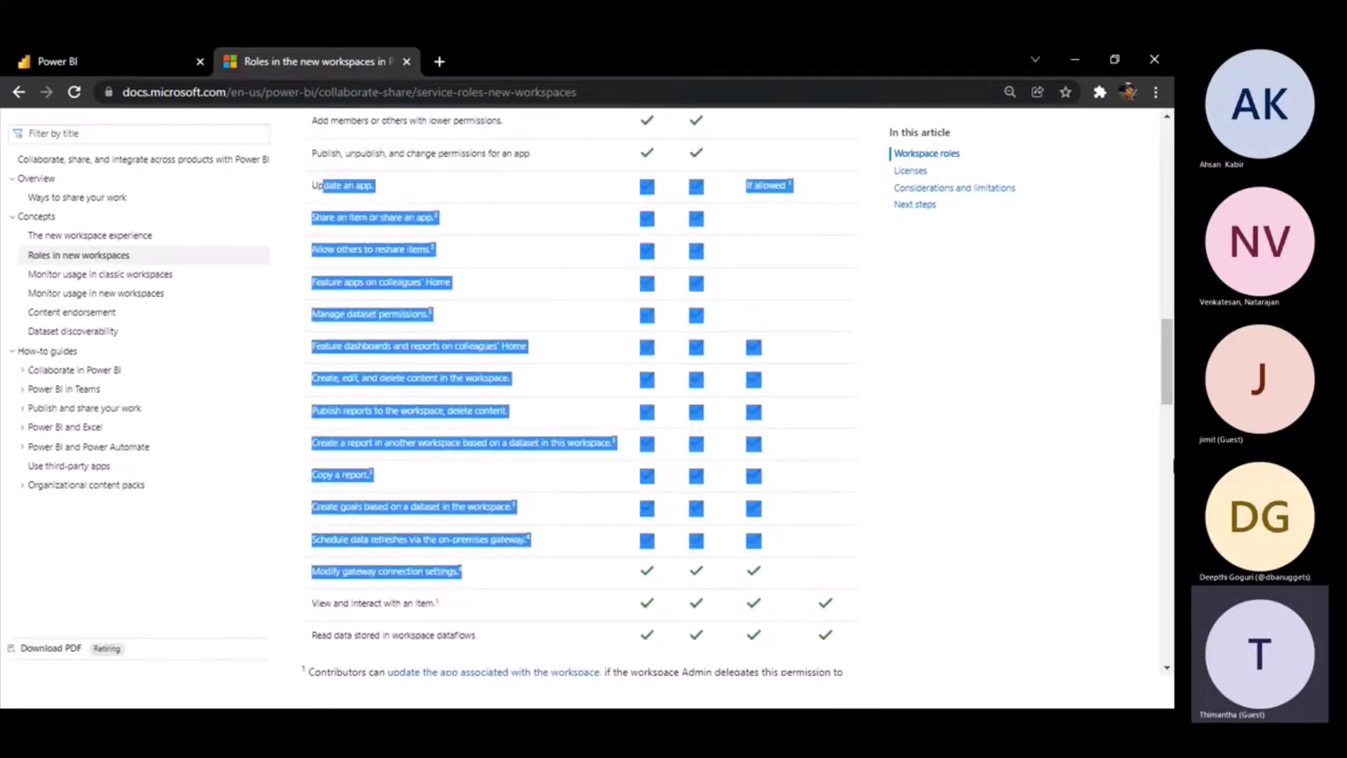
- Review the Admin, Member and Contributor capabilities in the roles table, clear the text highlight, and close the documentation
scroll(582, 393, up, 3)
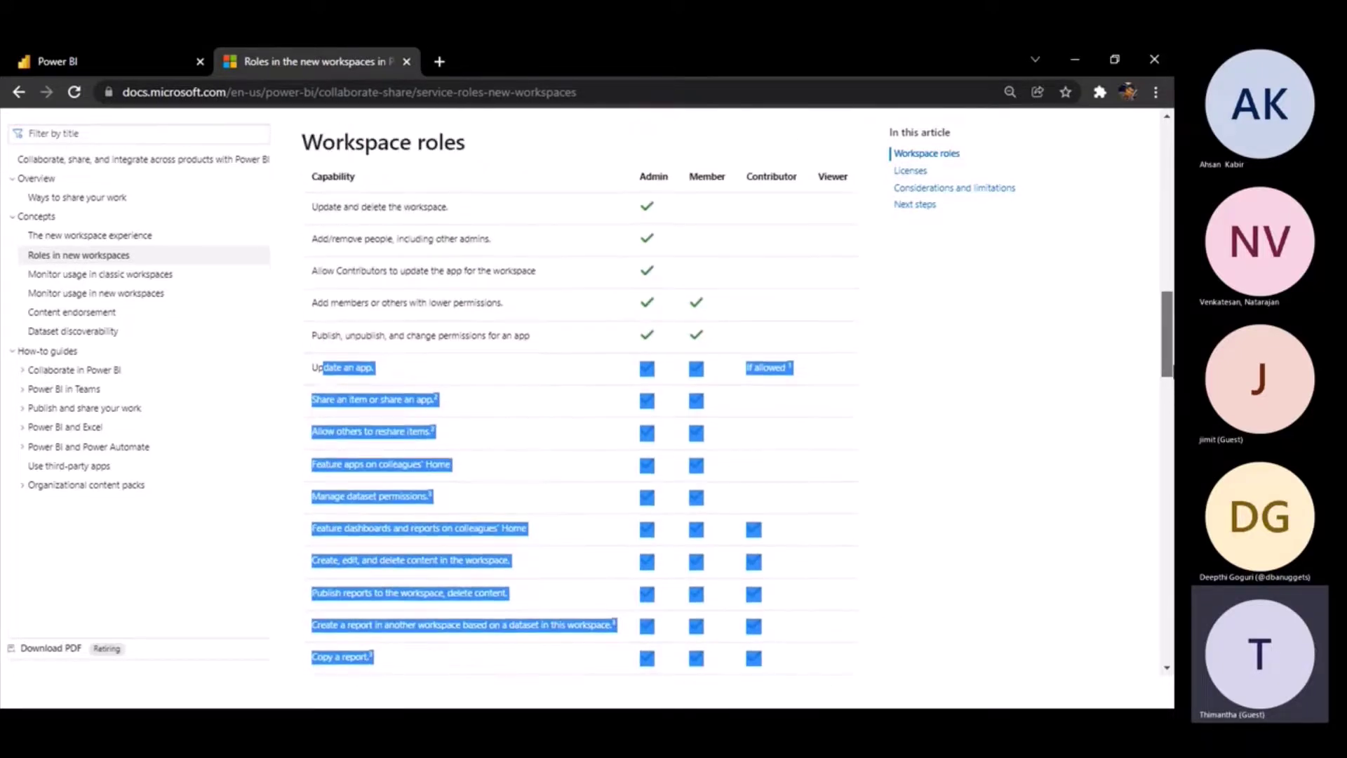
scroll(576, 393, up, 10)
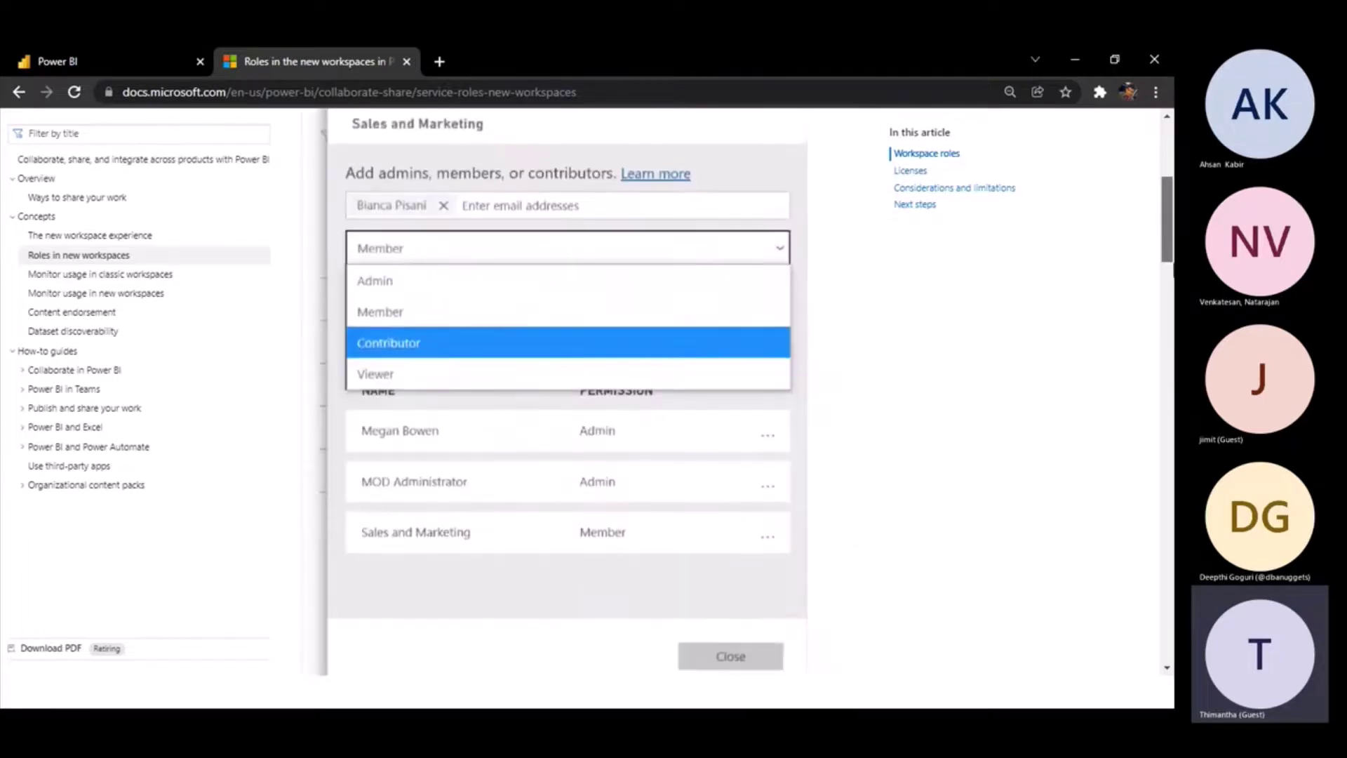
scroll(576, 393, down, 6)
drag(1168, 316, 1155, 384)
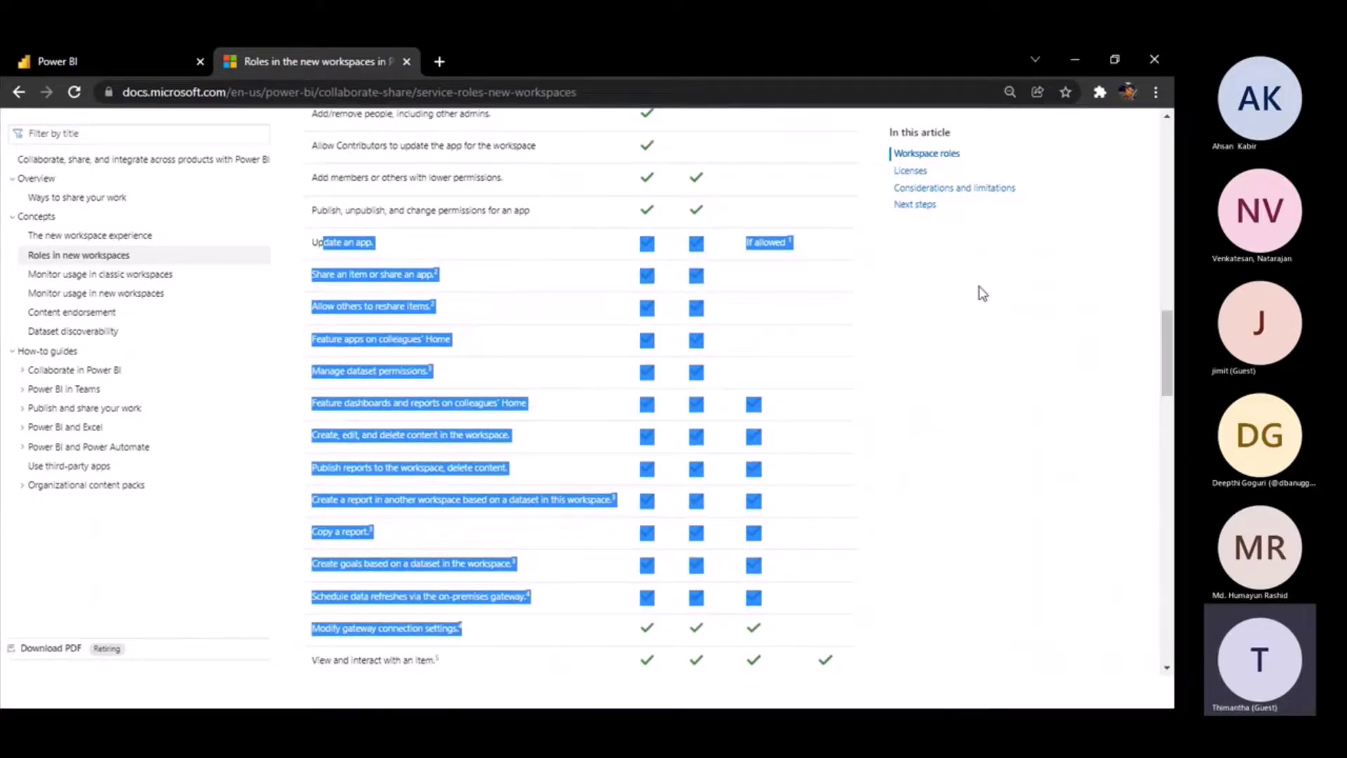
drag(1164, 334, 1169, 364)
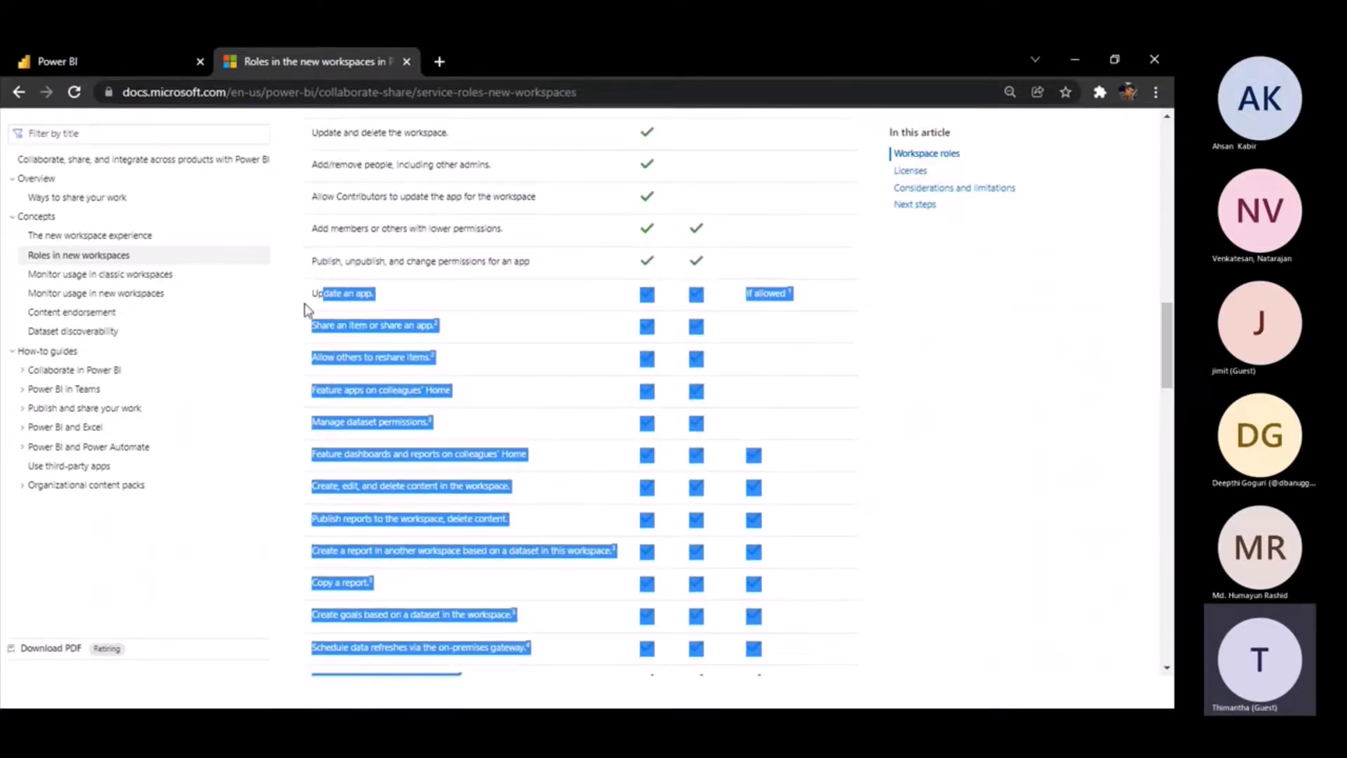
click(281, 324)
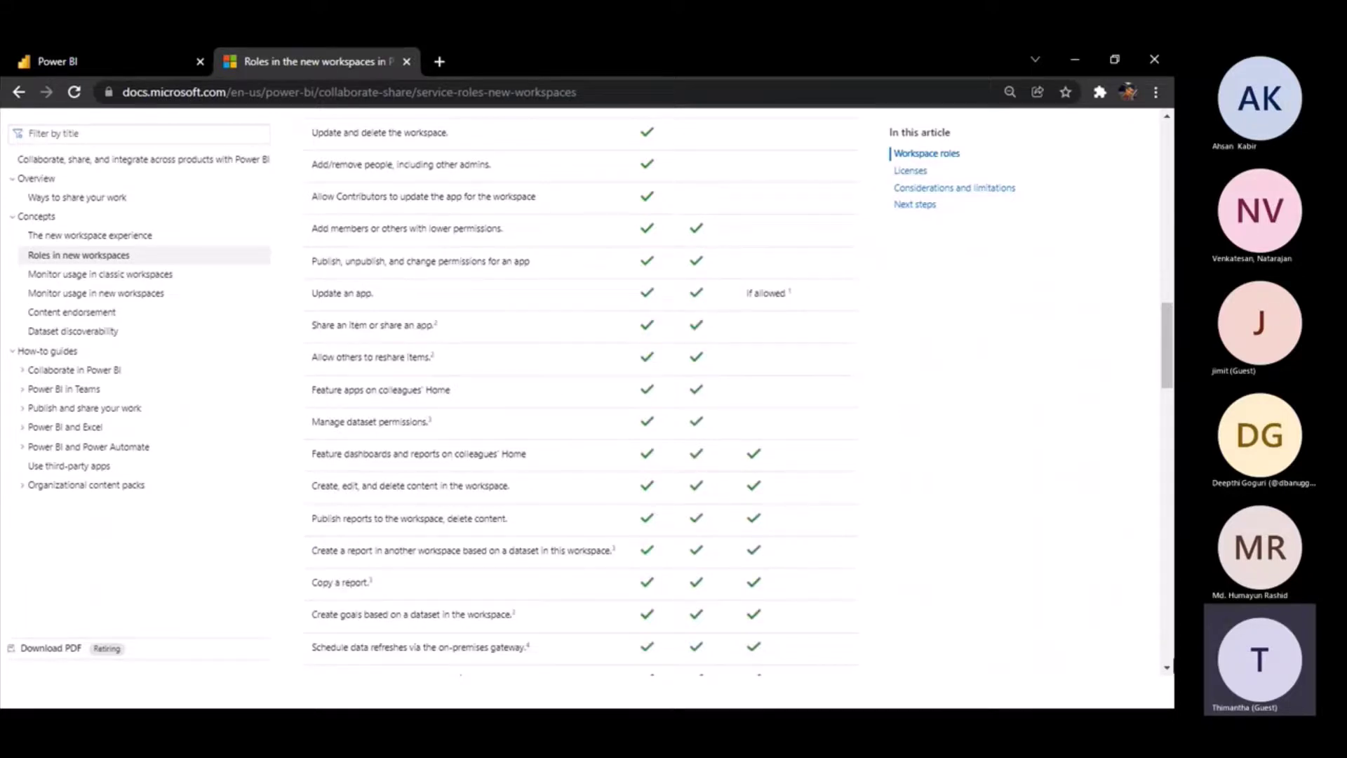
drag(1170, 365, 1170, 335)
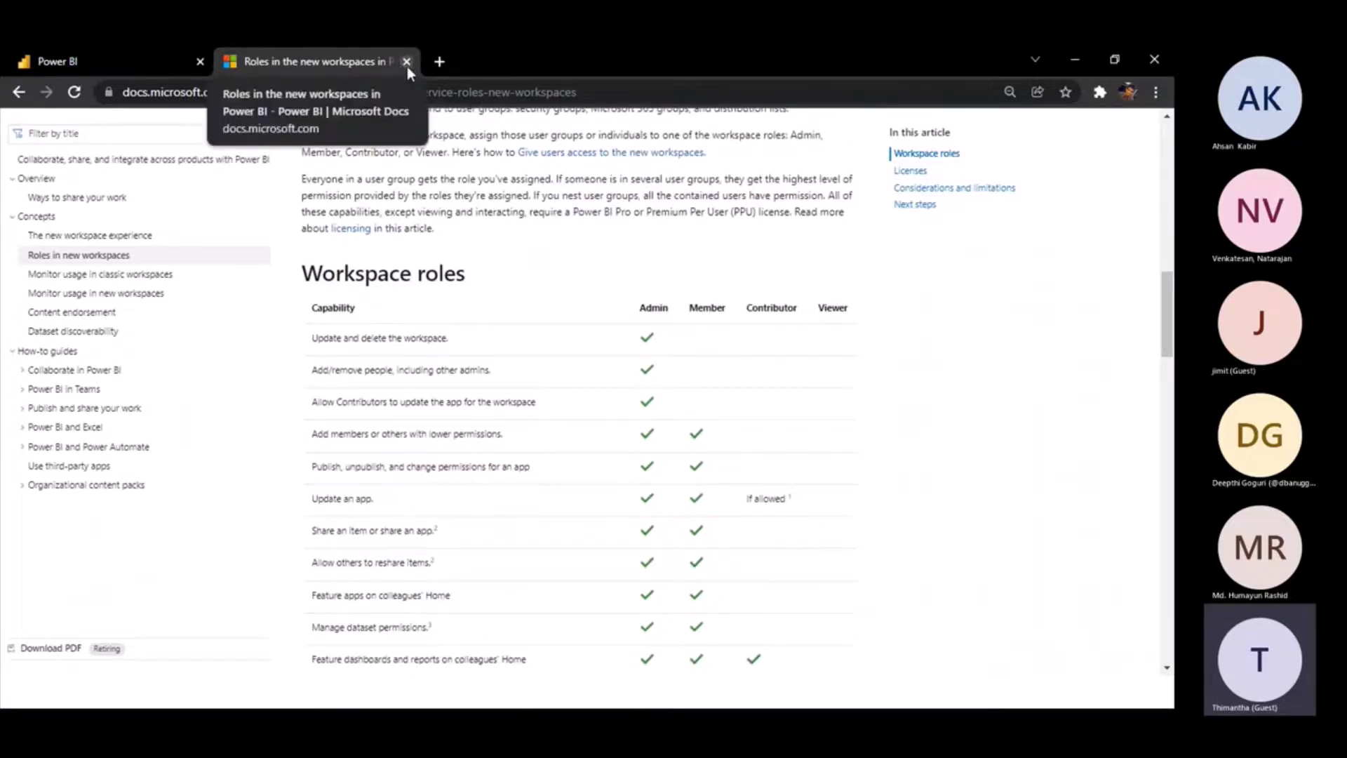
click(406, 62)
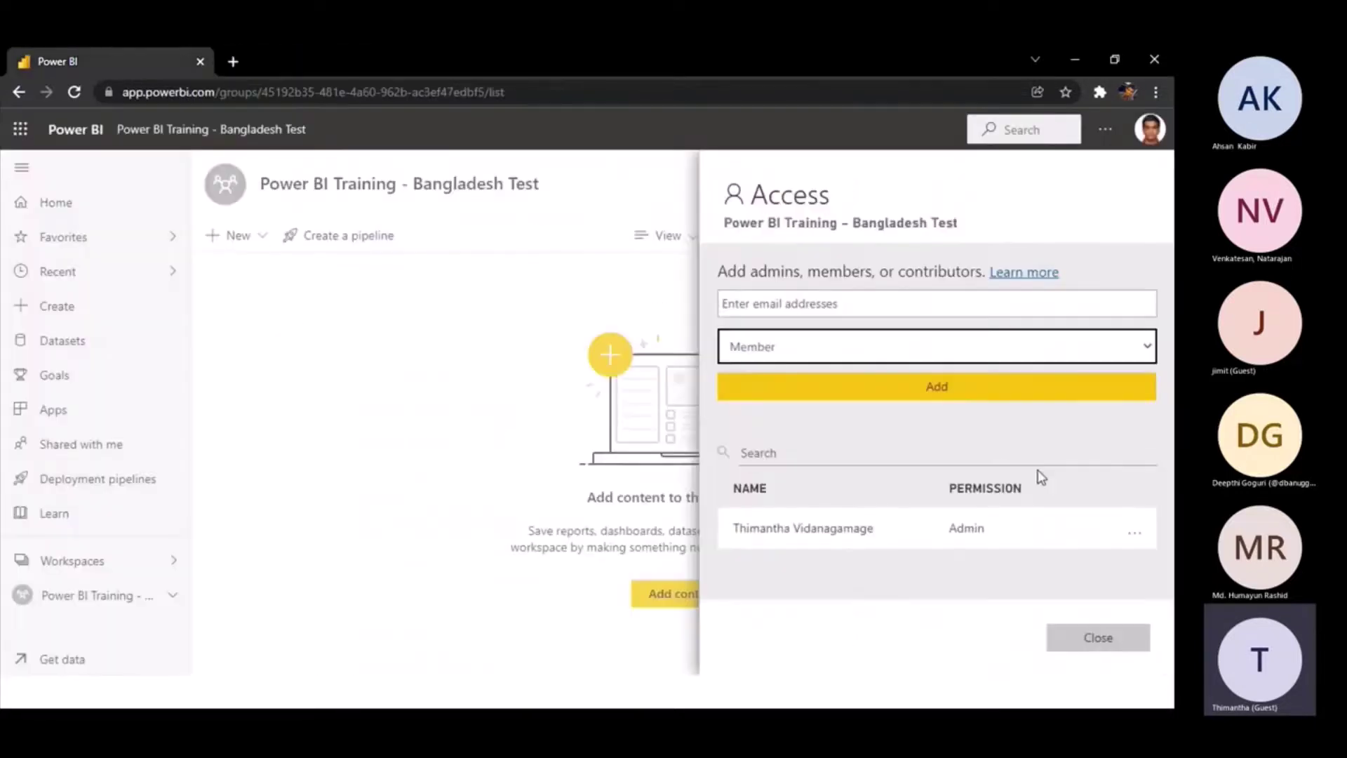
- Try the Member and Admin roles for the new workspace user
click(757, 346)
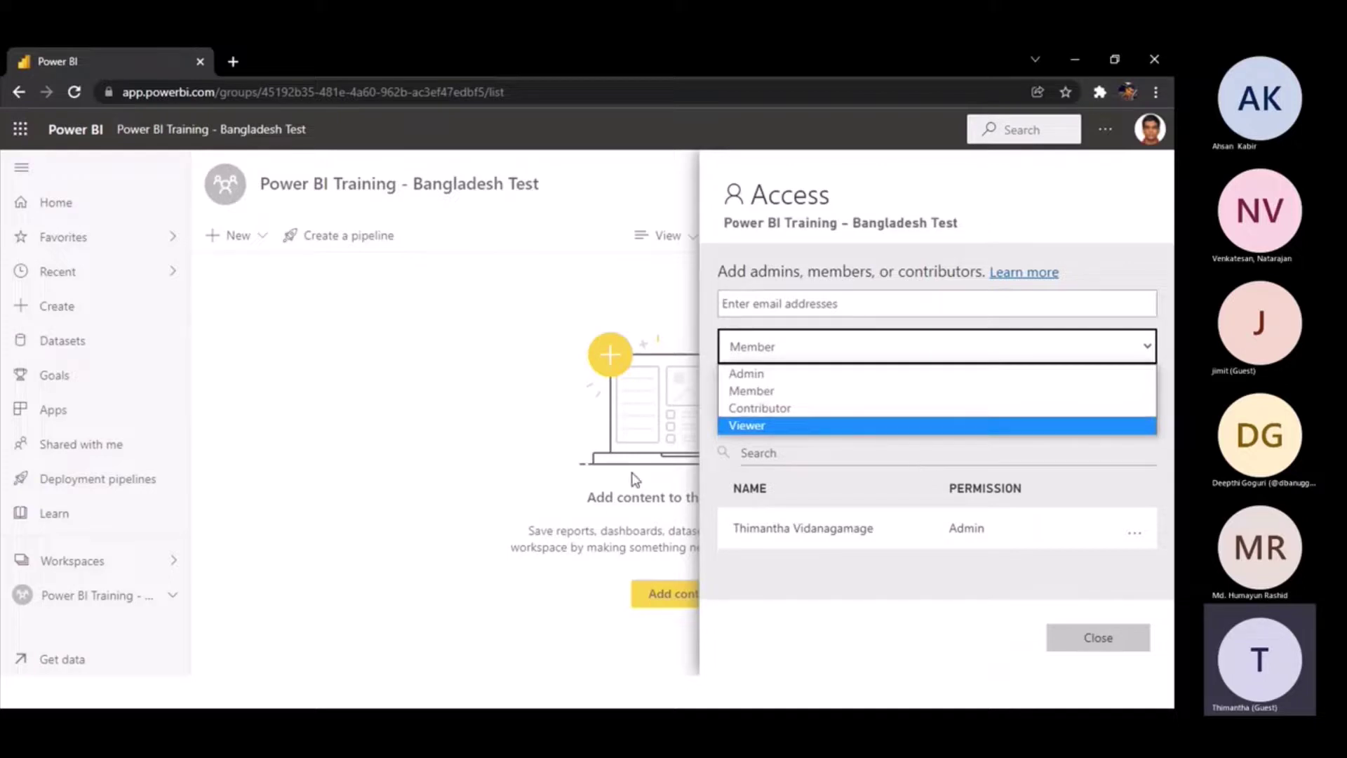
click(790, 391)
click(853, 303)
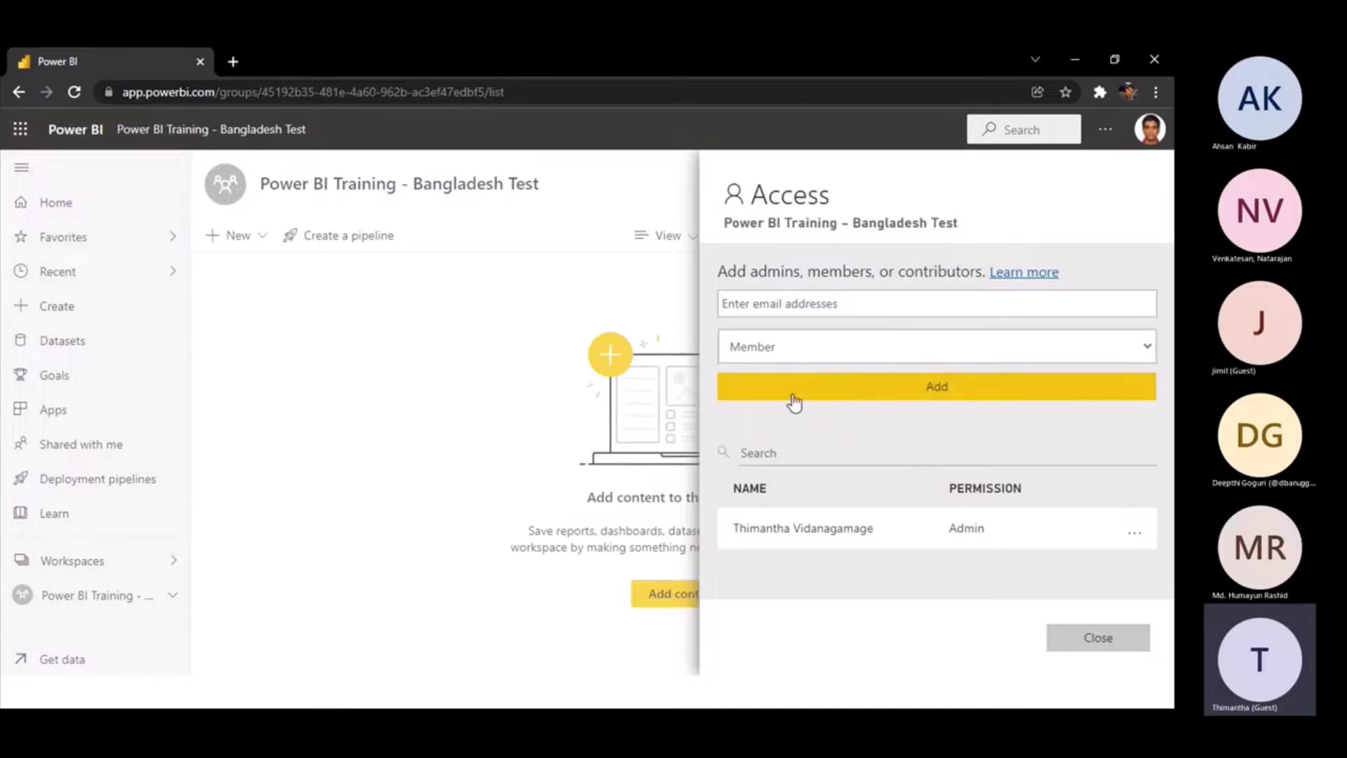
click(775, 357)
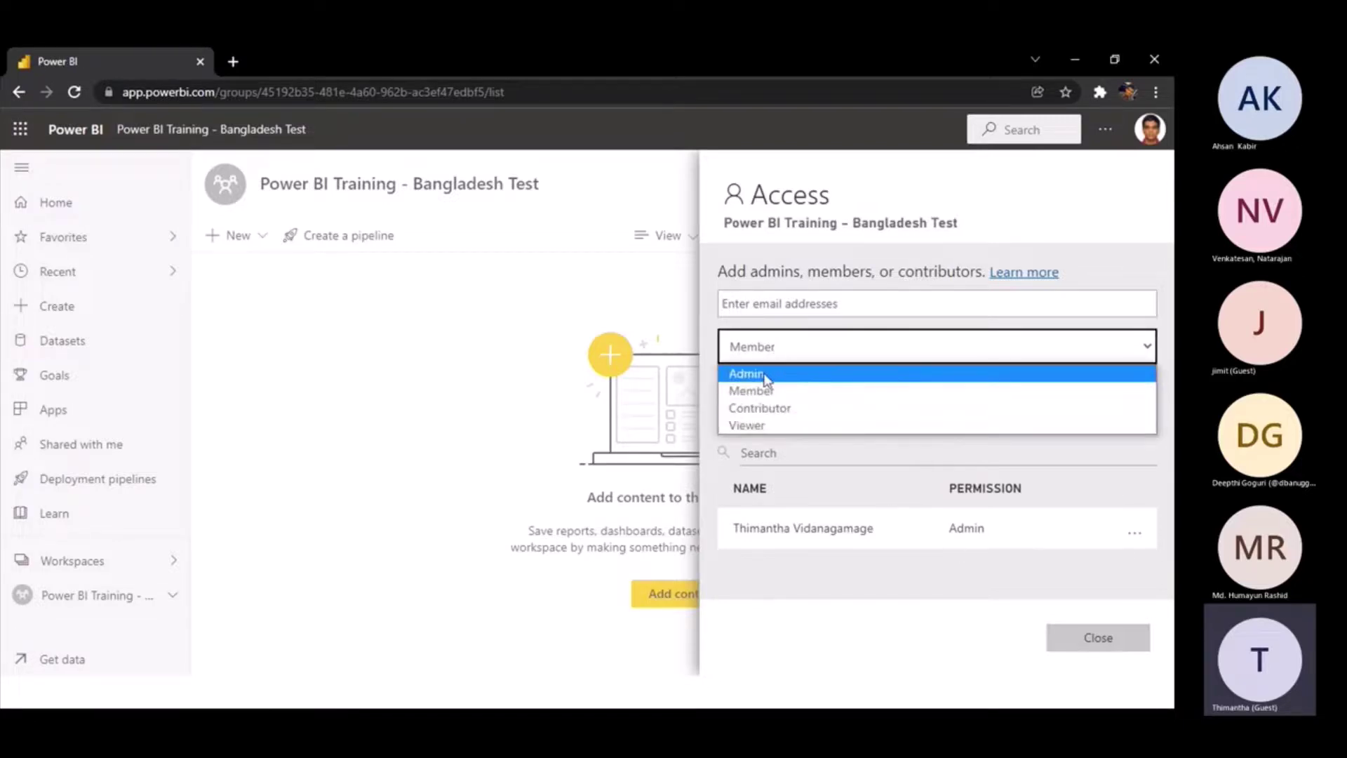
click(768, 379)
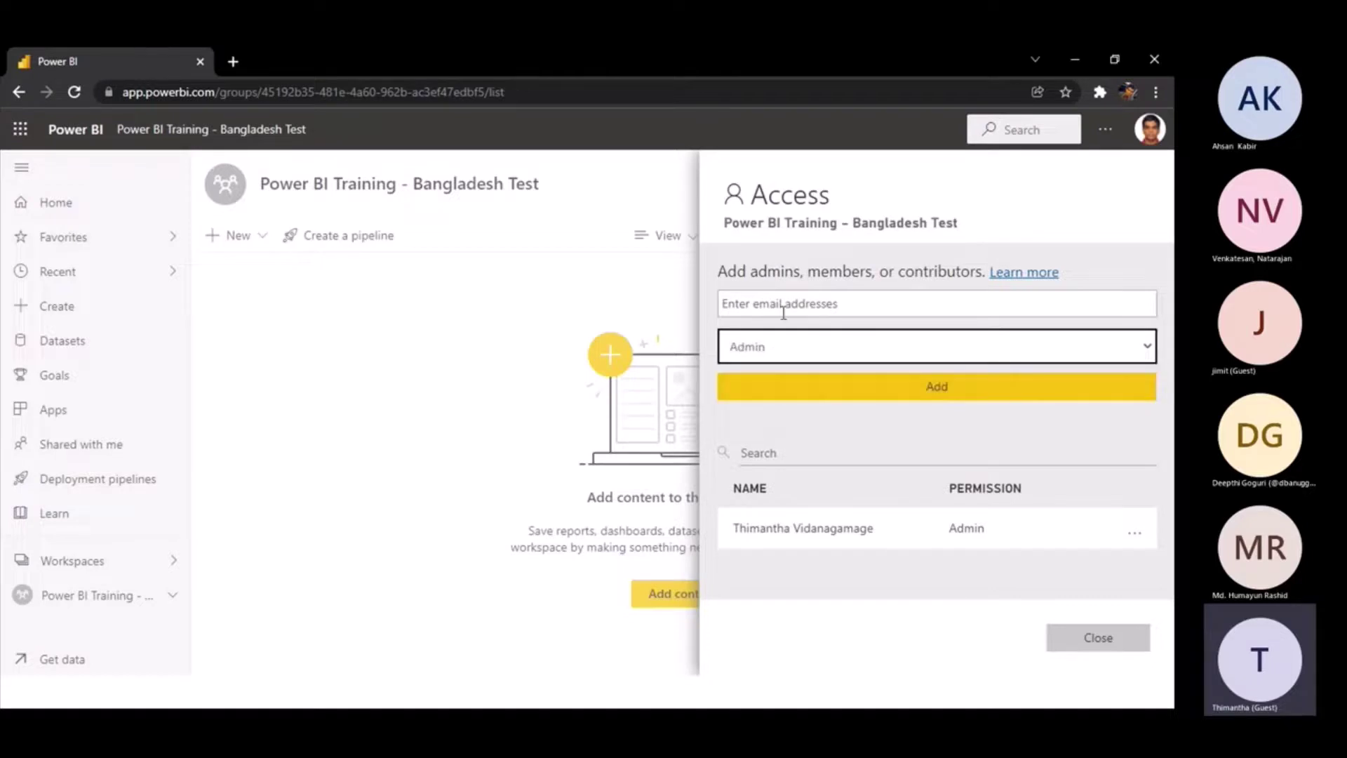
- Add a colleague to the workspace with the Viewer role by looking up their name, and close the access settings
click(760, 349)
click(766, 425)
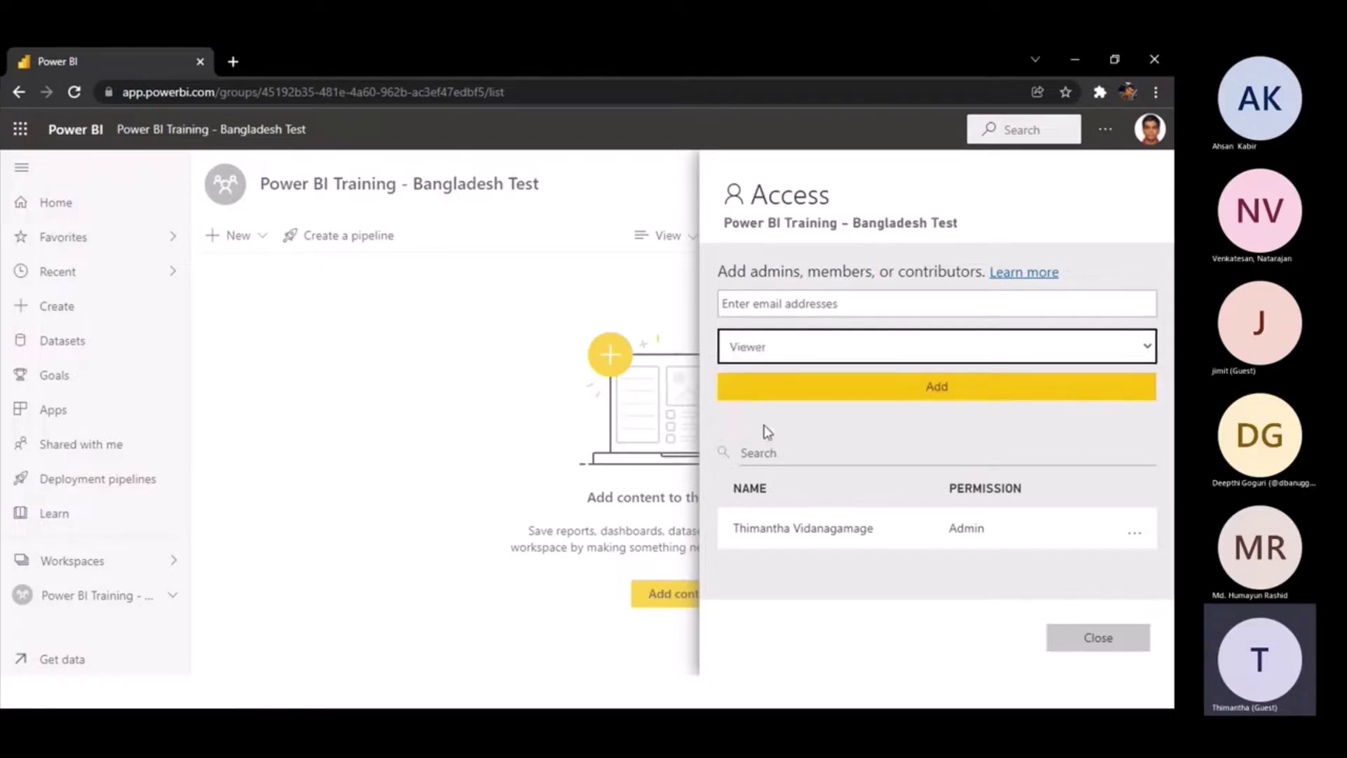
click(845, 326)
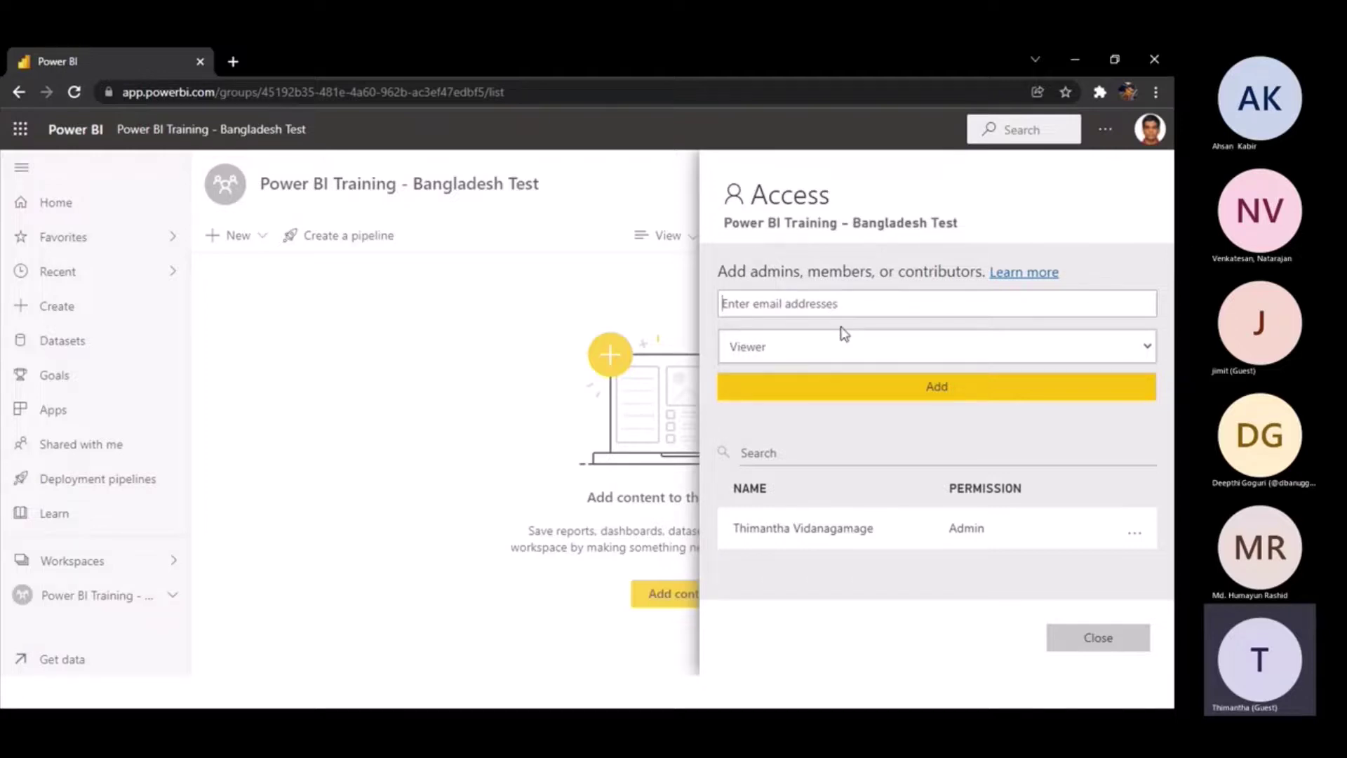
text(Madushan Da)
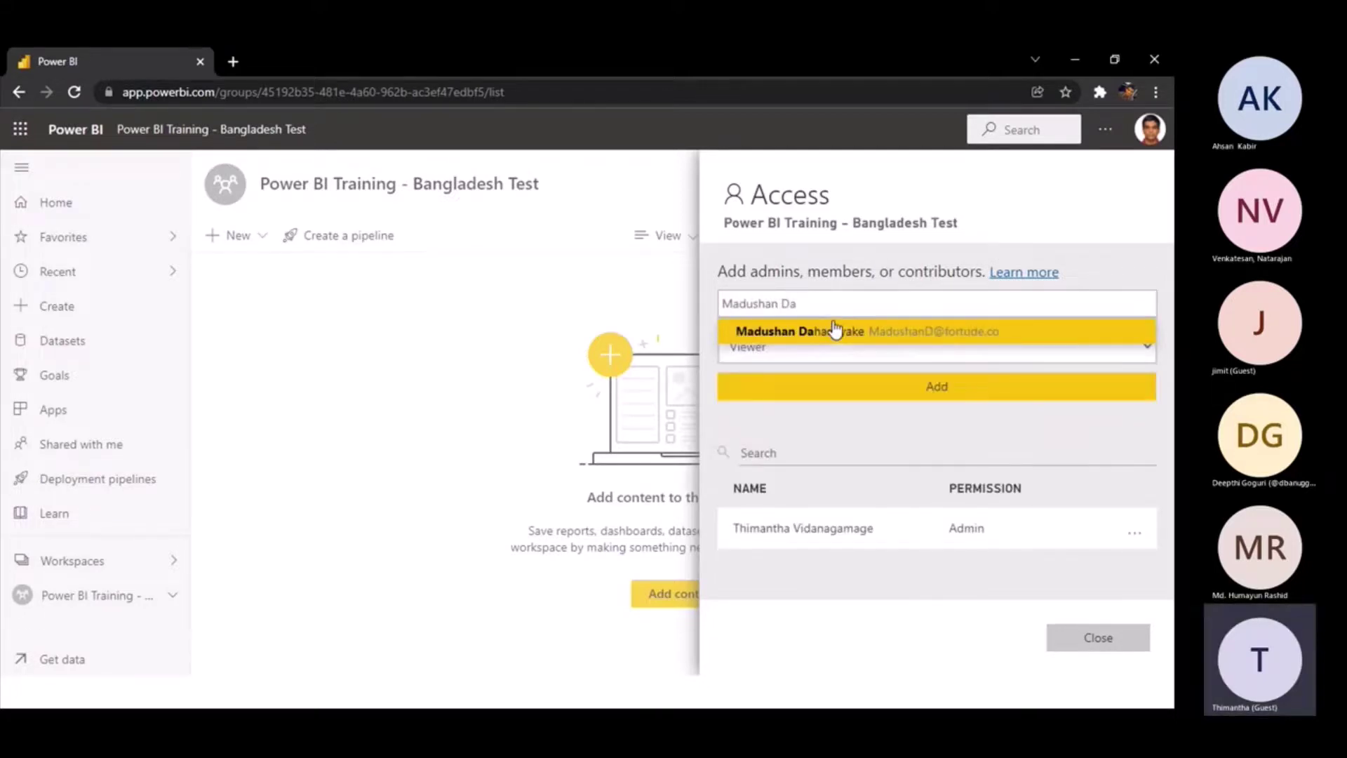
click(825, 330)
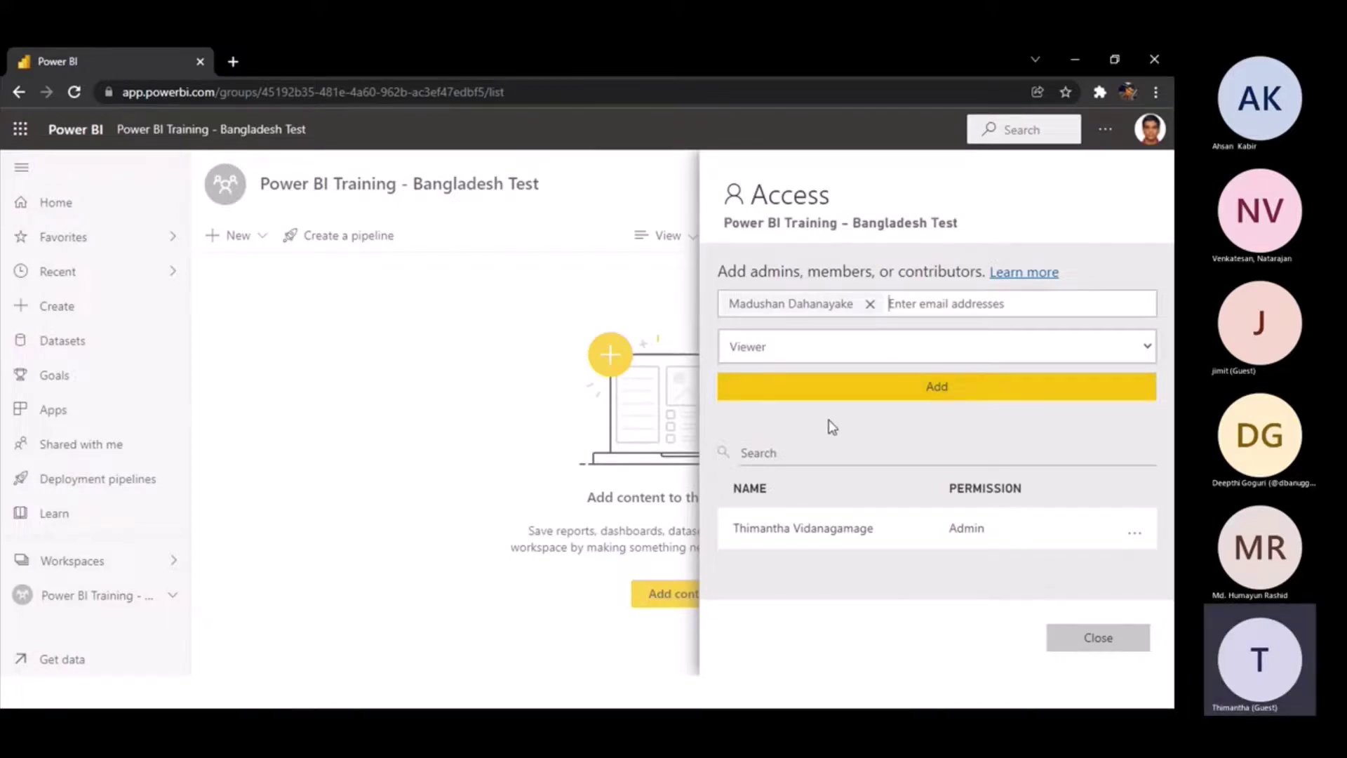
click(873, 399)
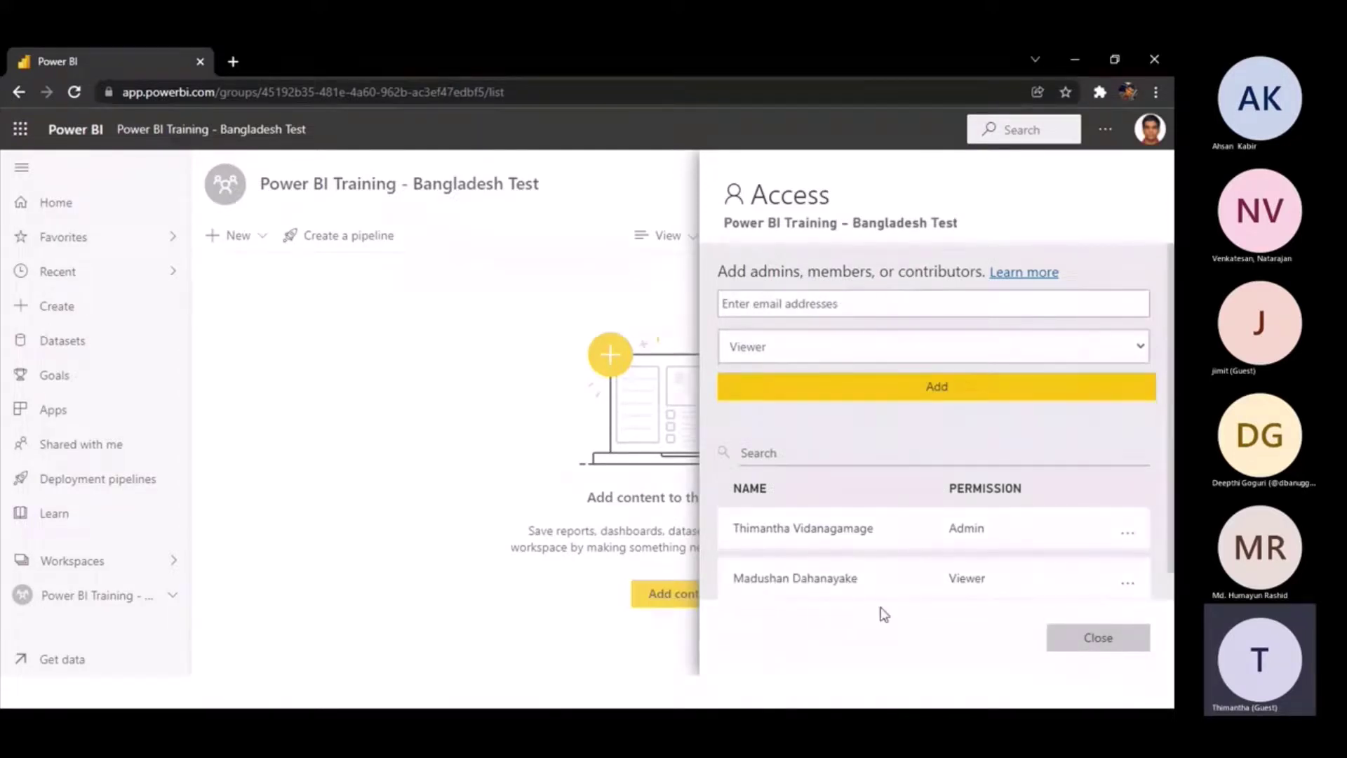
scroll(1171, 506, down, 1)
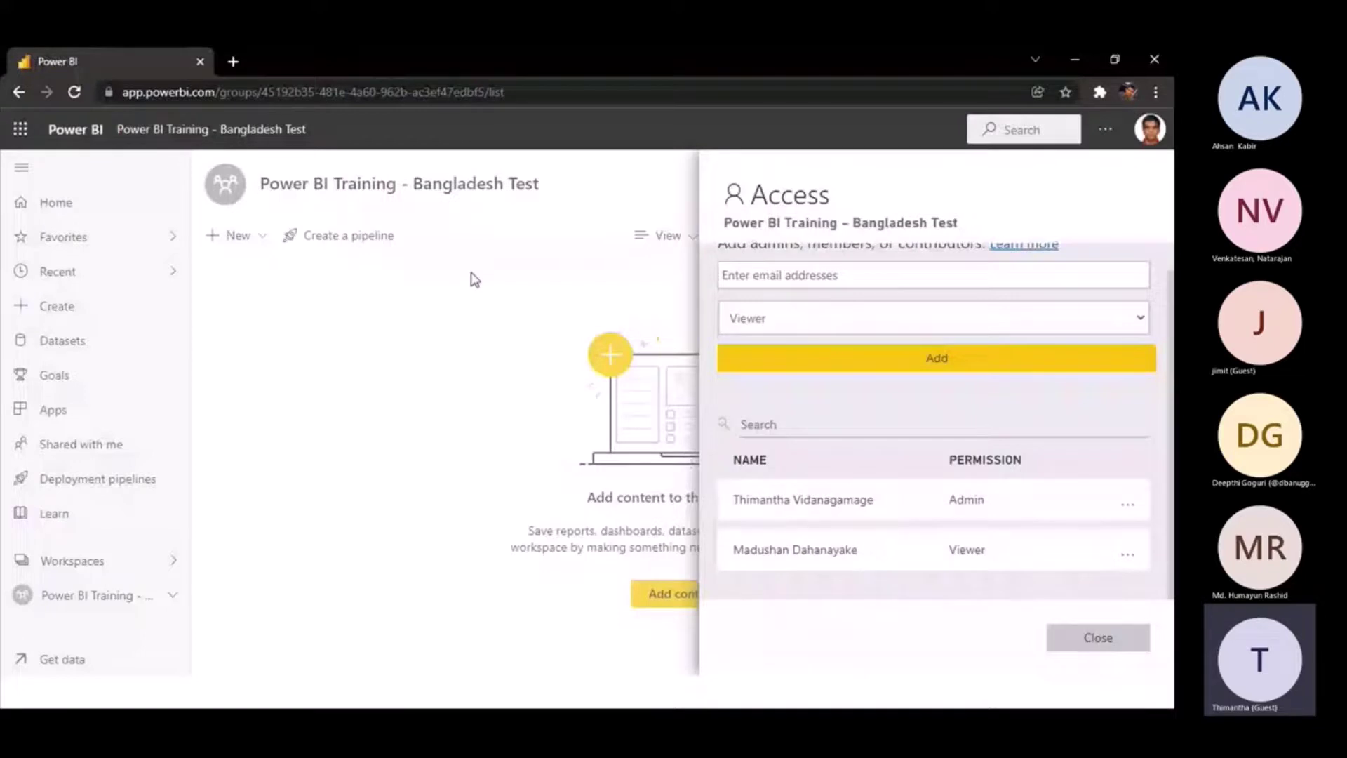
click(1109, 650)
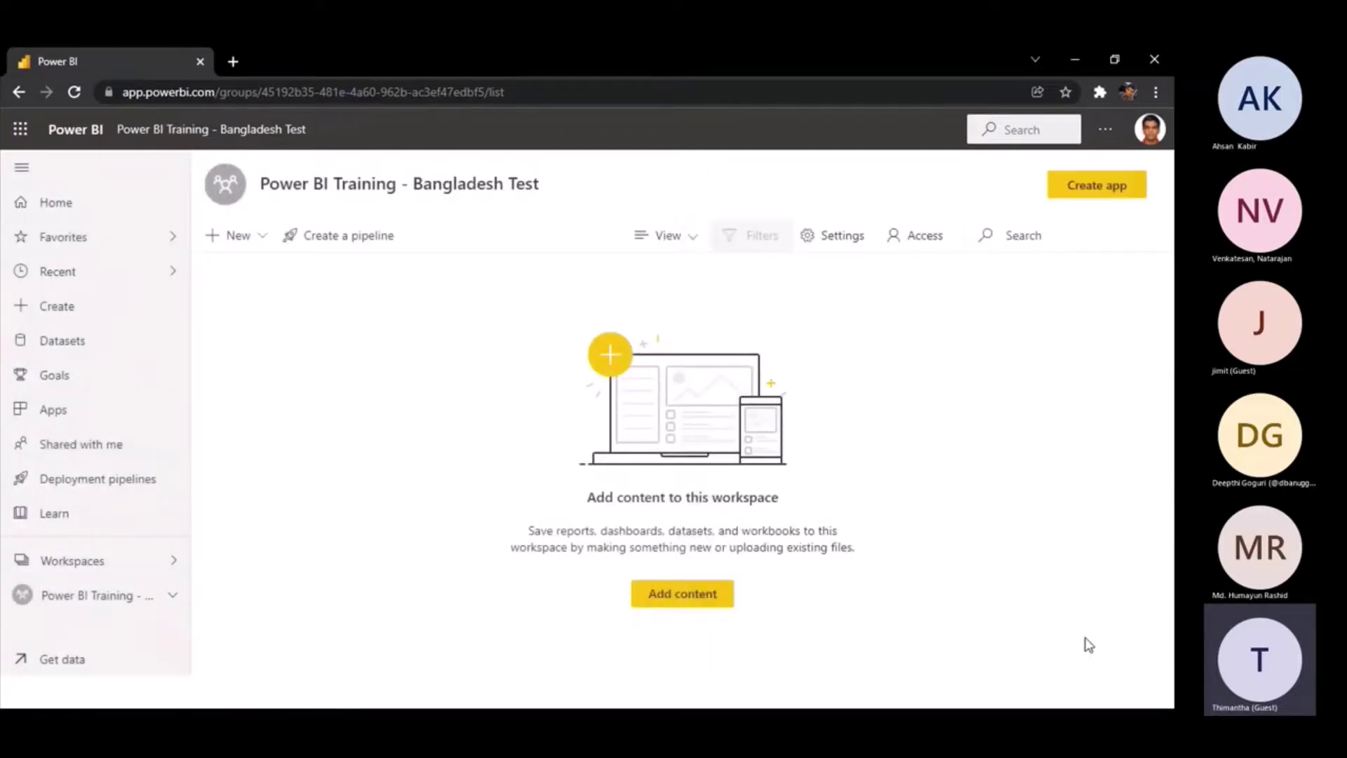
- Check the content types the test workspace can create, and open the "Power BI Training - Bangladesh" workspace by searching for "Power BI T"
click(227, 242)
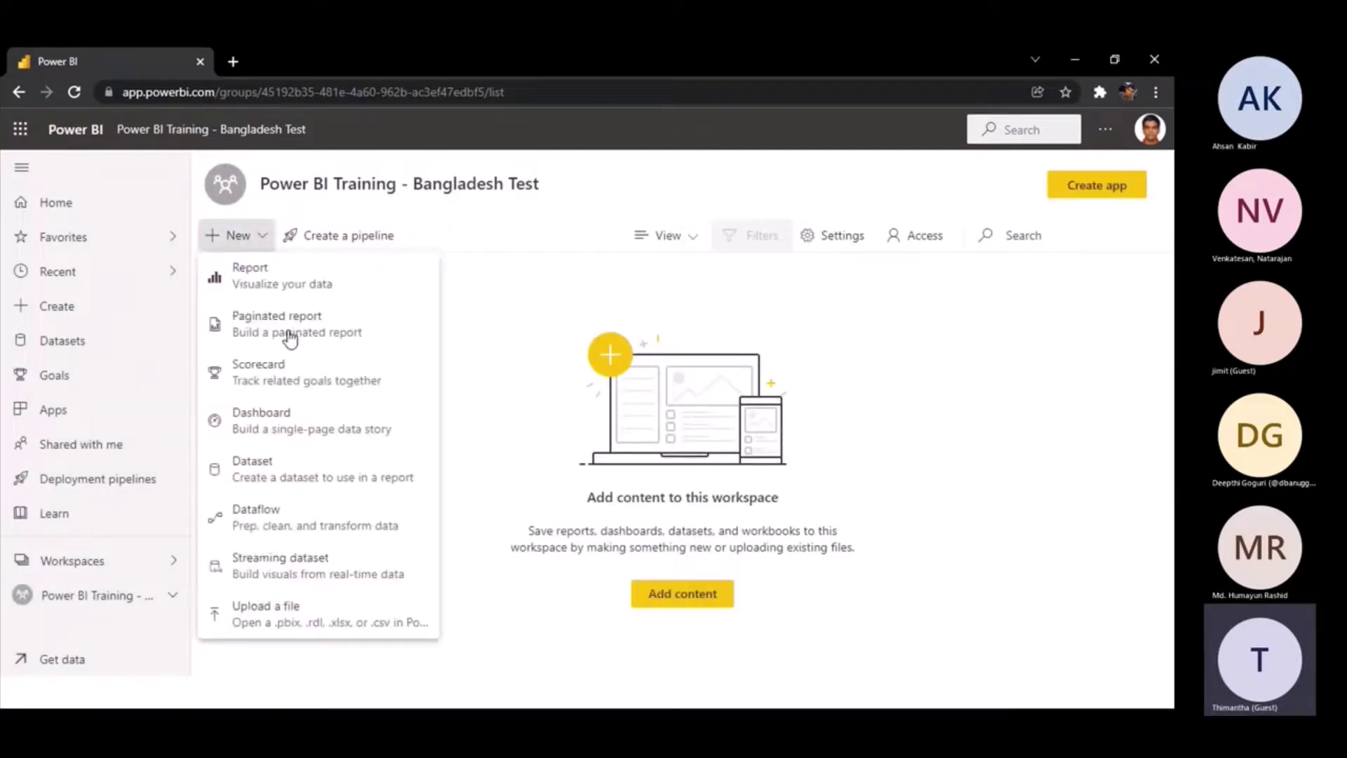
click(457, 342)
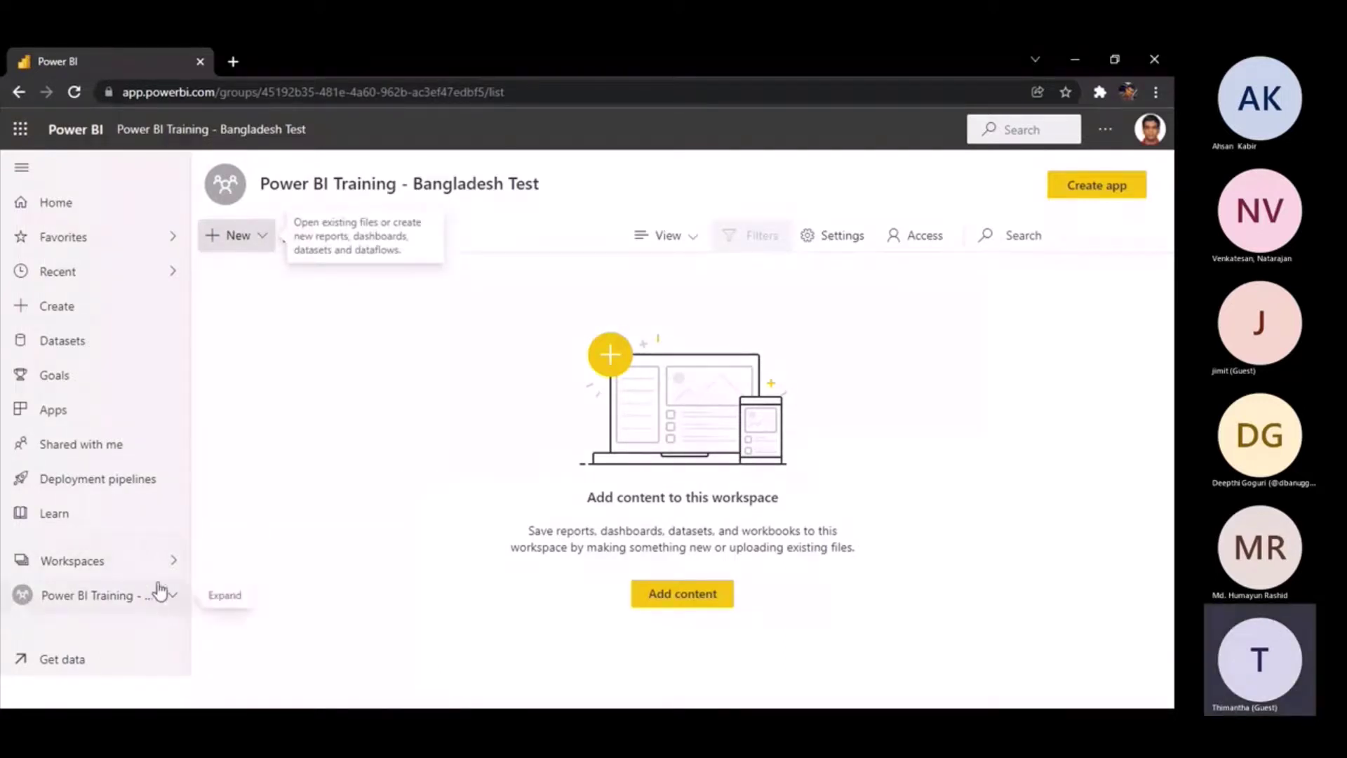
click(173, 563)
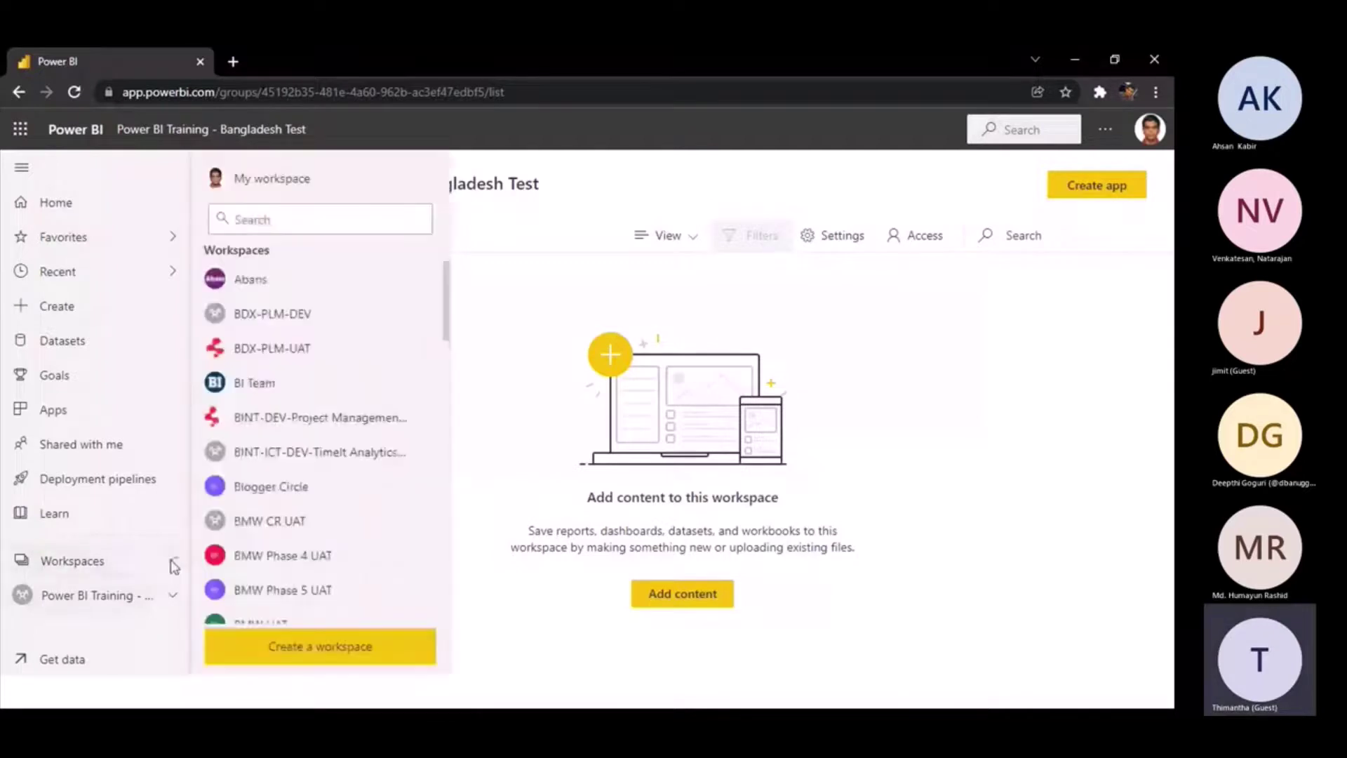
click(293, 227)
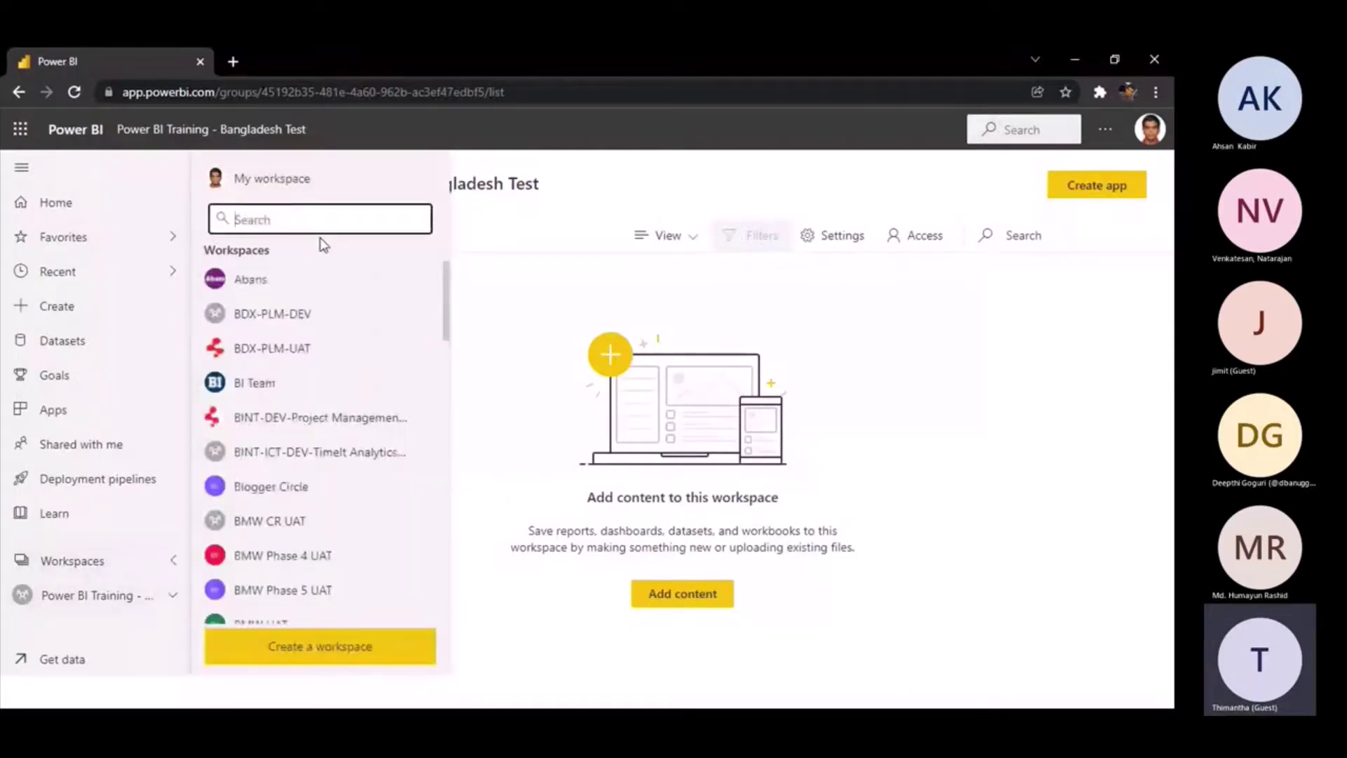
text(POwer BI TR)
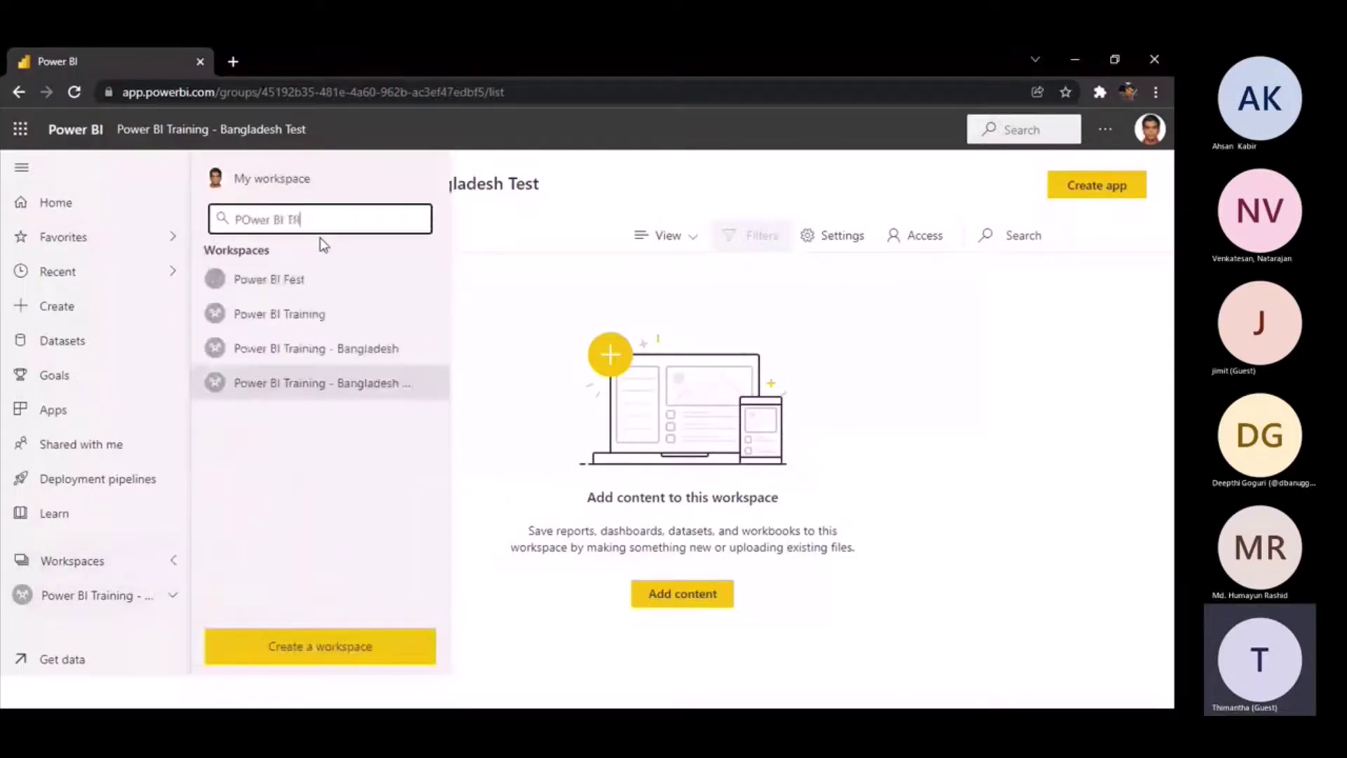
text(ra)
key(BackSpace)
key(BackSpace)
key(BackSpace)
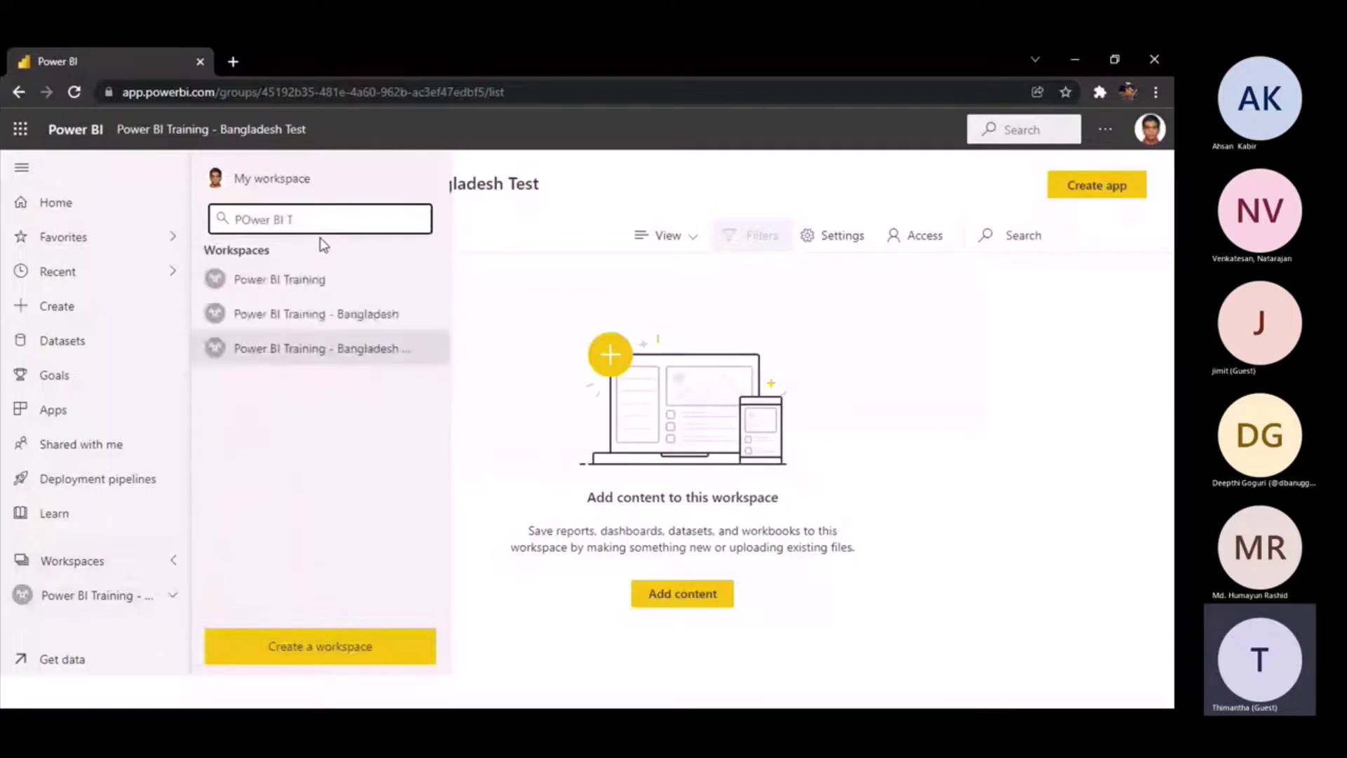
click(346, 313)
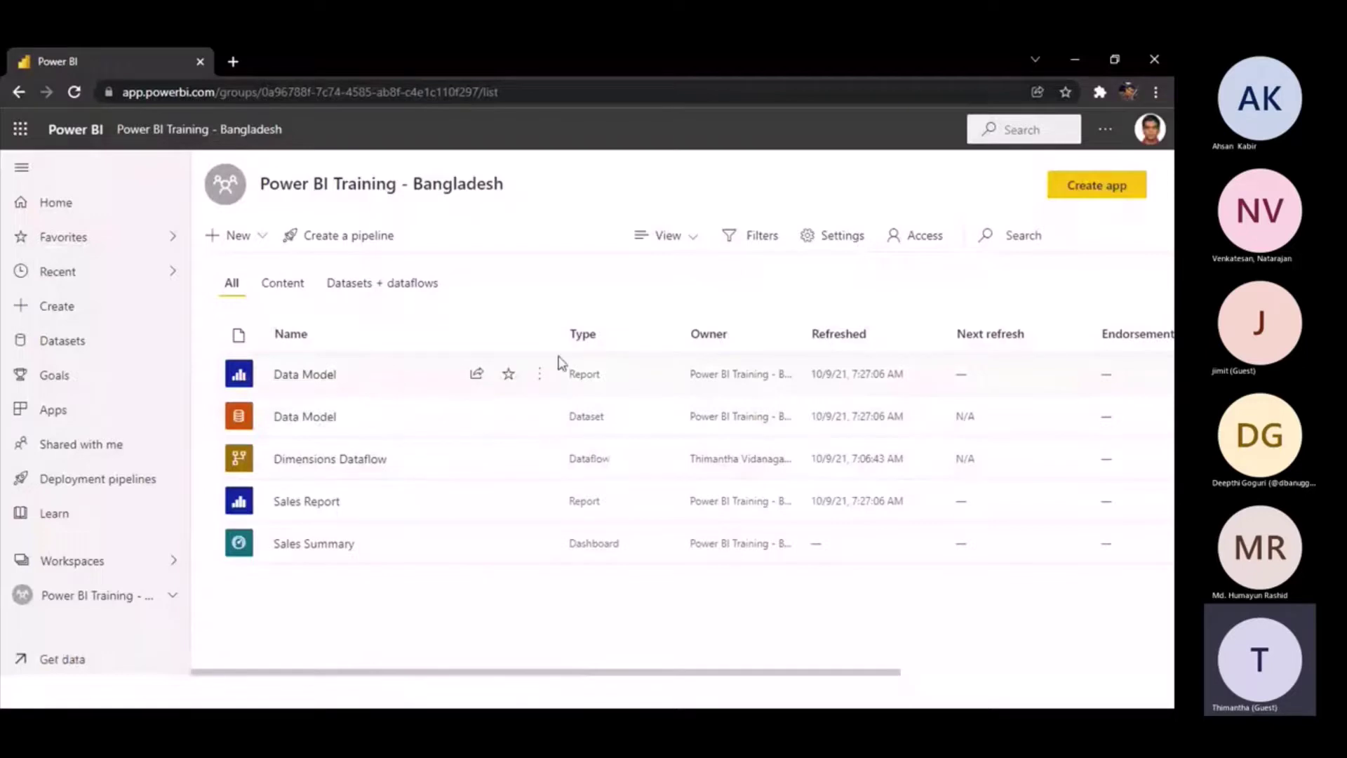
- Delete the Data Model report from the "Power BI Training - Bangladesh" workspace
click(543, 376)
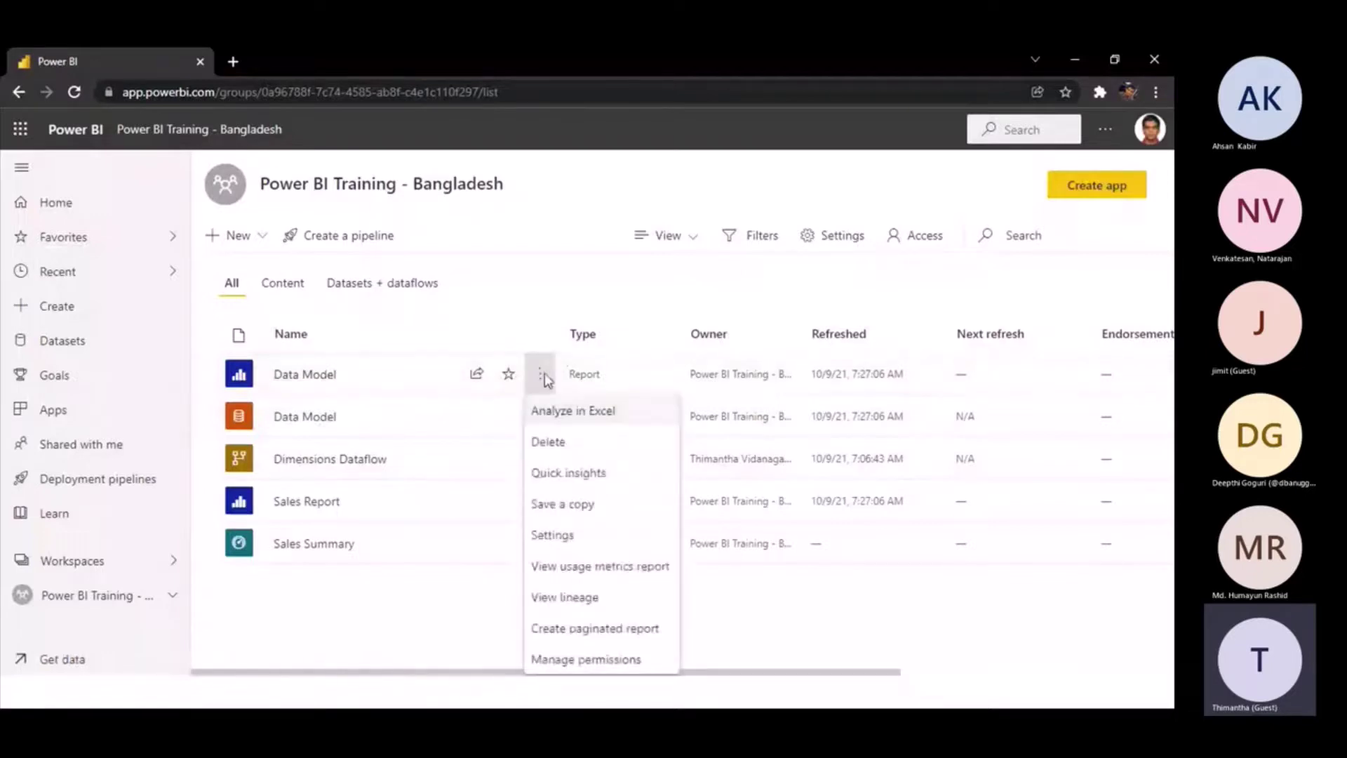
click(545, 373)
click(540, 373)
click(551, 442)
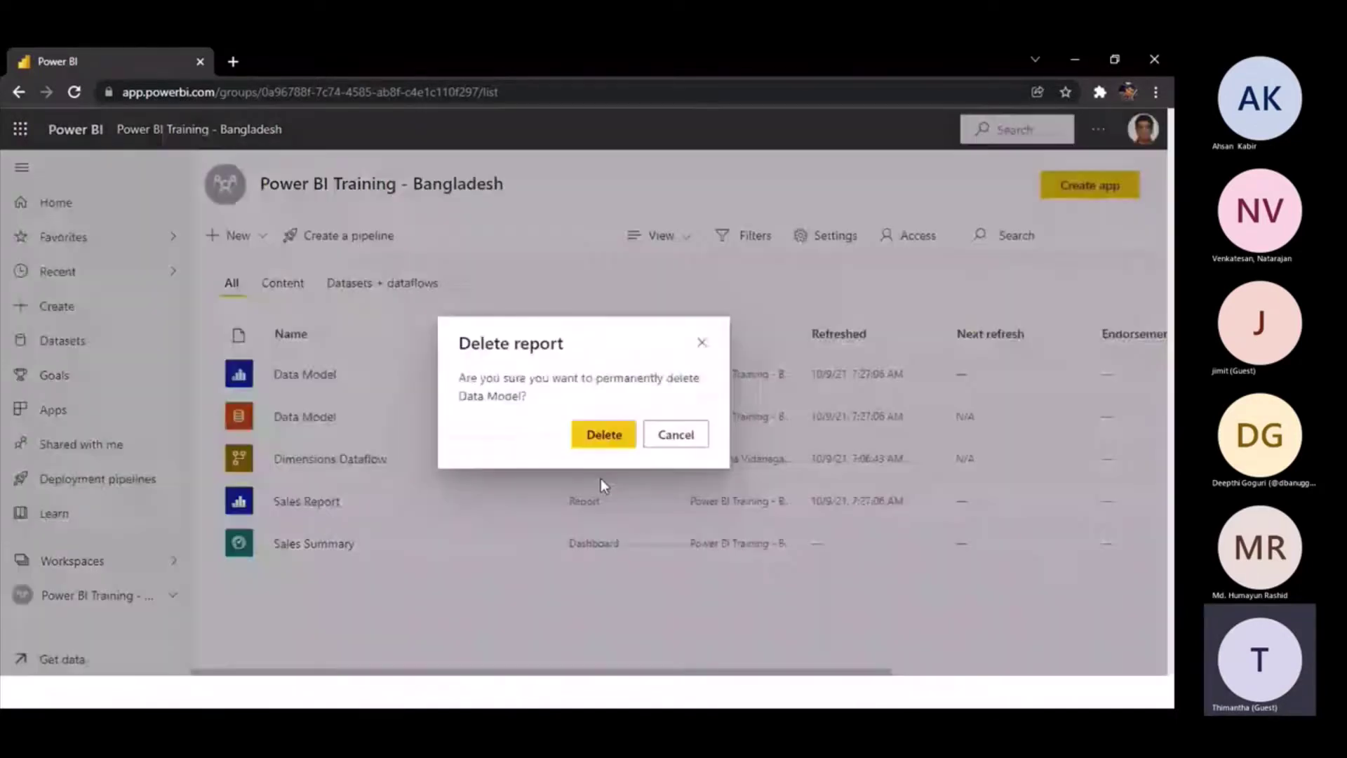
click(620, 440)
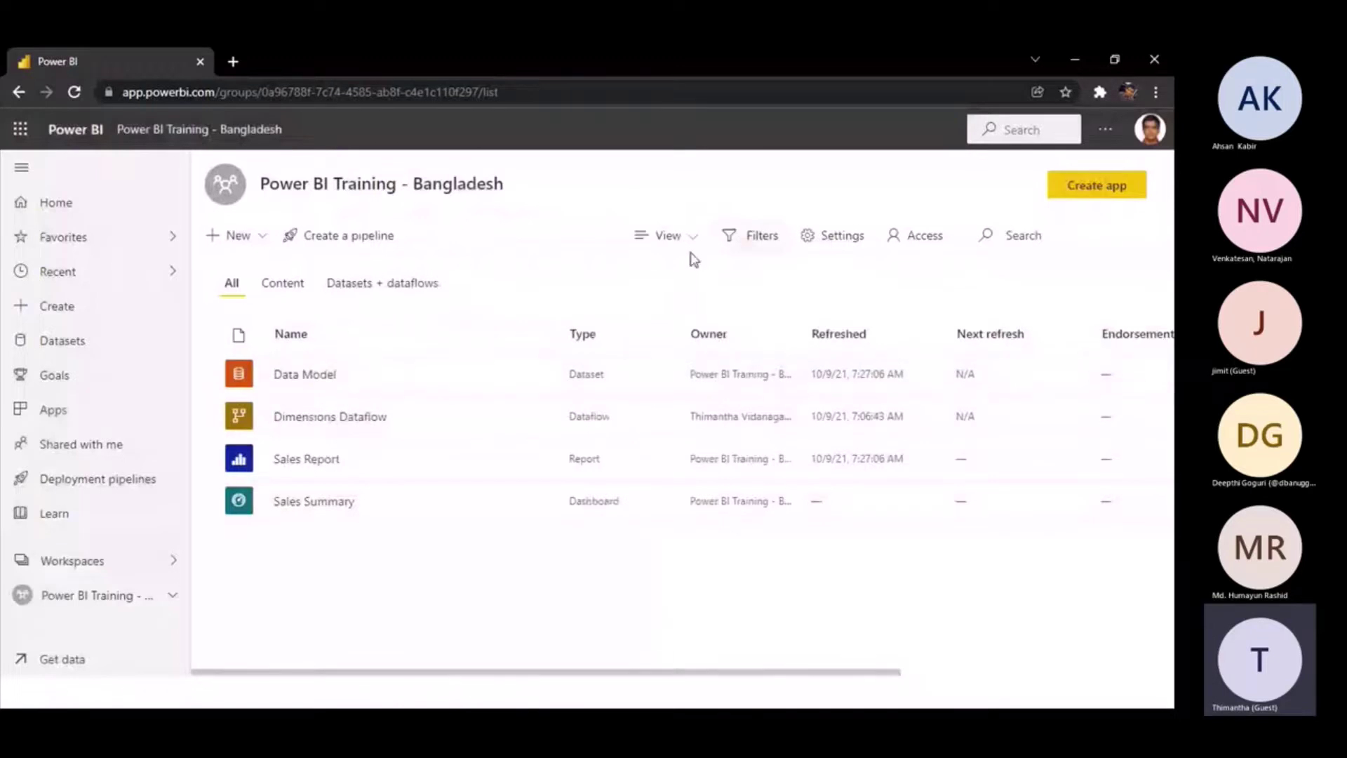
- Filter the workspace items by Dataset, Report, Dataflow and Dashboard type in turn, clearing each filter, and close the filters
click(759, 240)
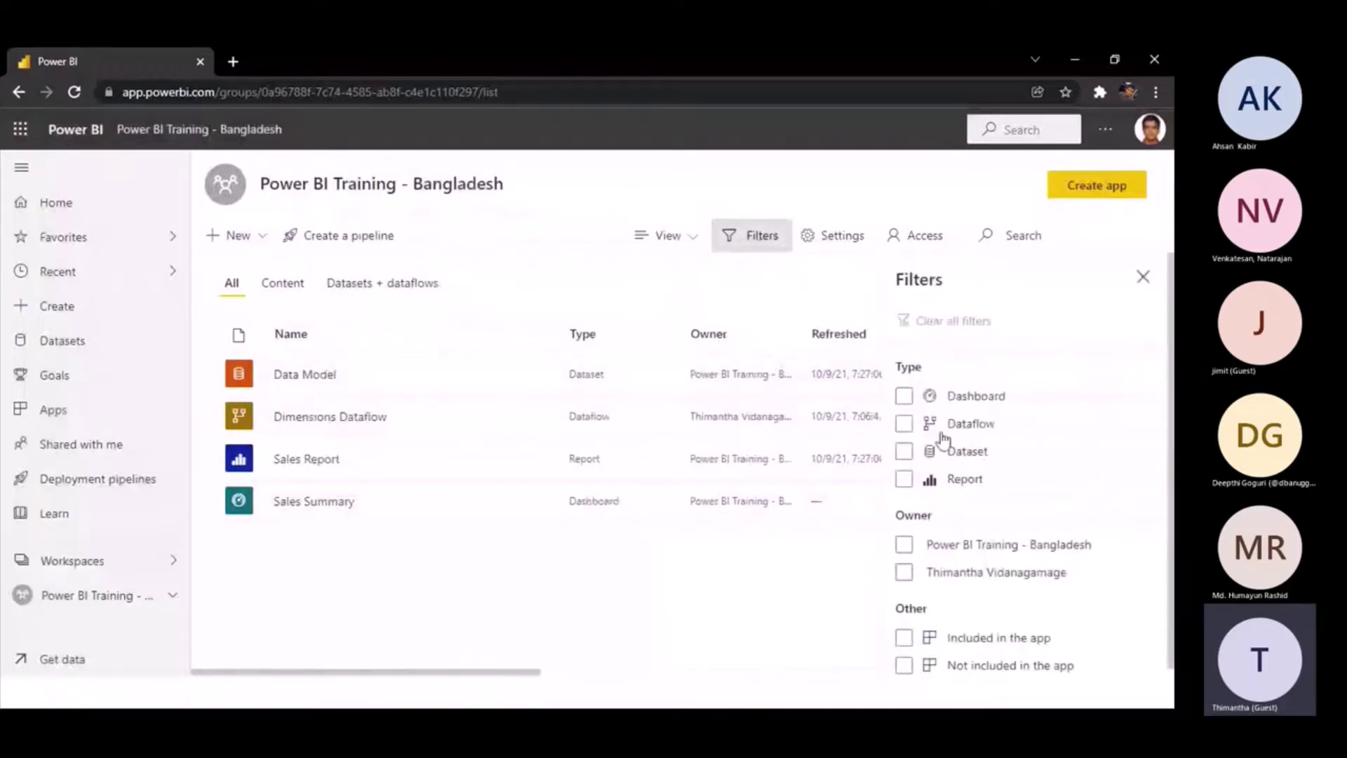
click(905, 453)
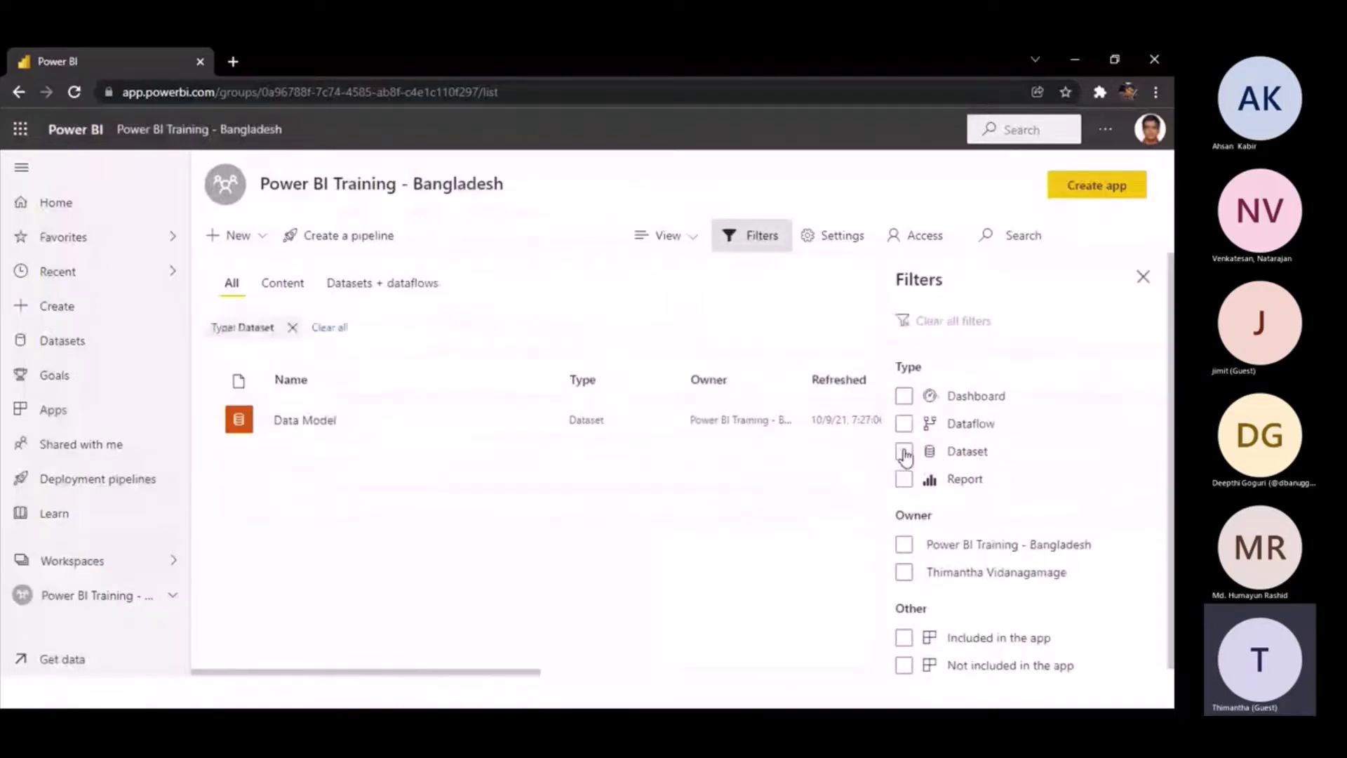
click(904, 453)
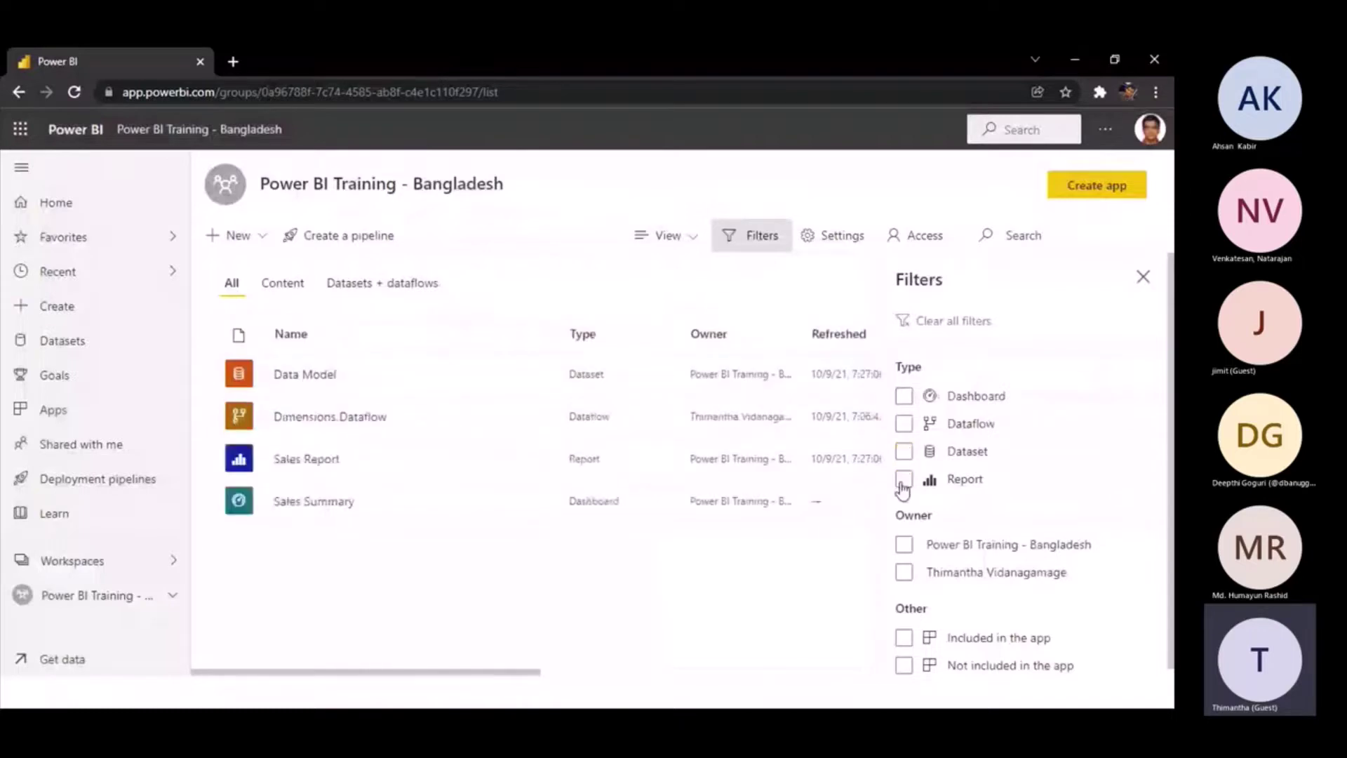
click(903, 480)
click(904, 481)
click(904, 424)
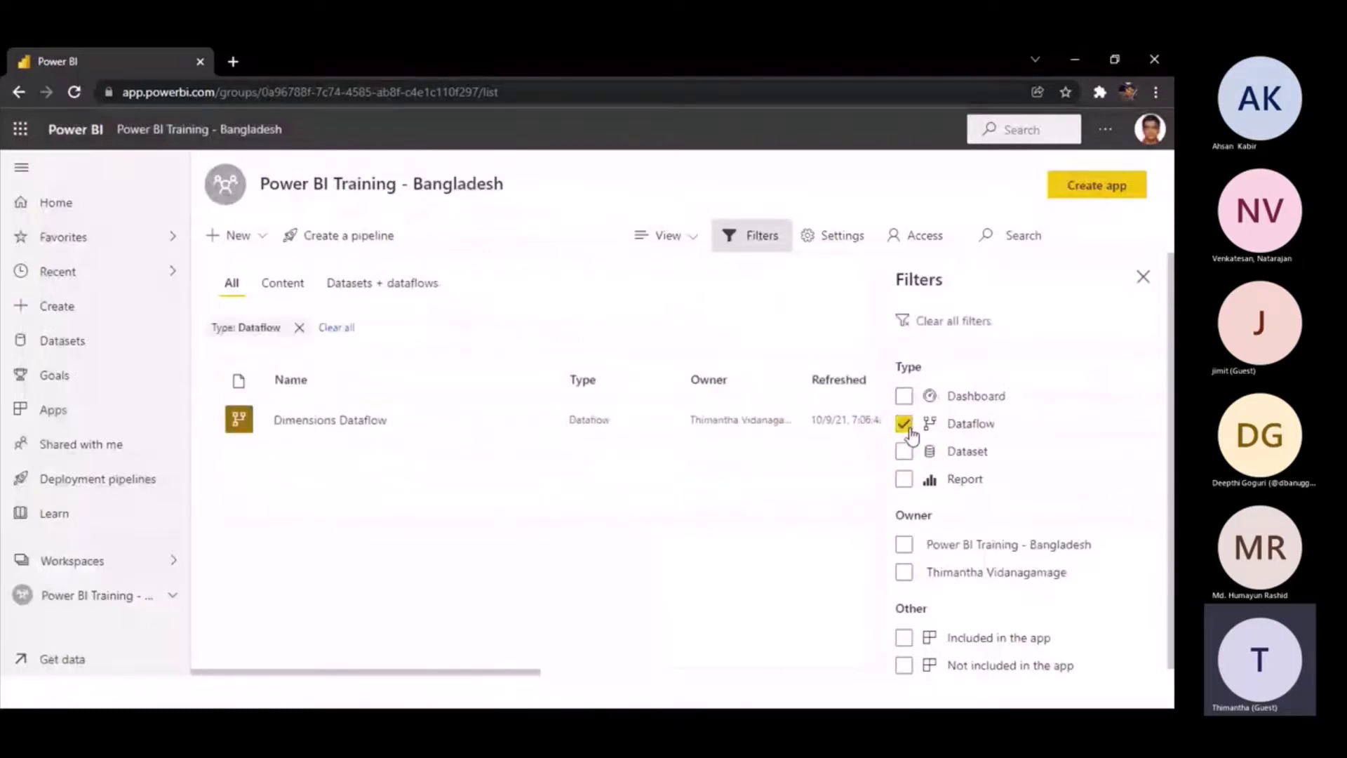
click(904, 424)
click(904, 397)
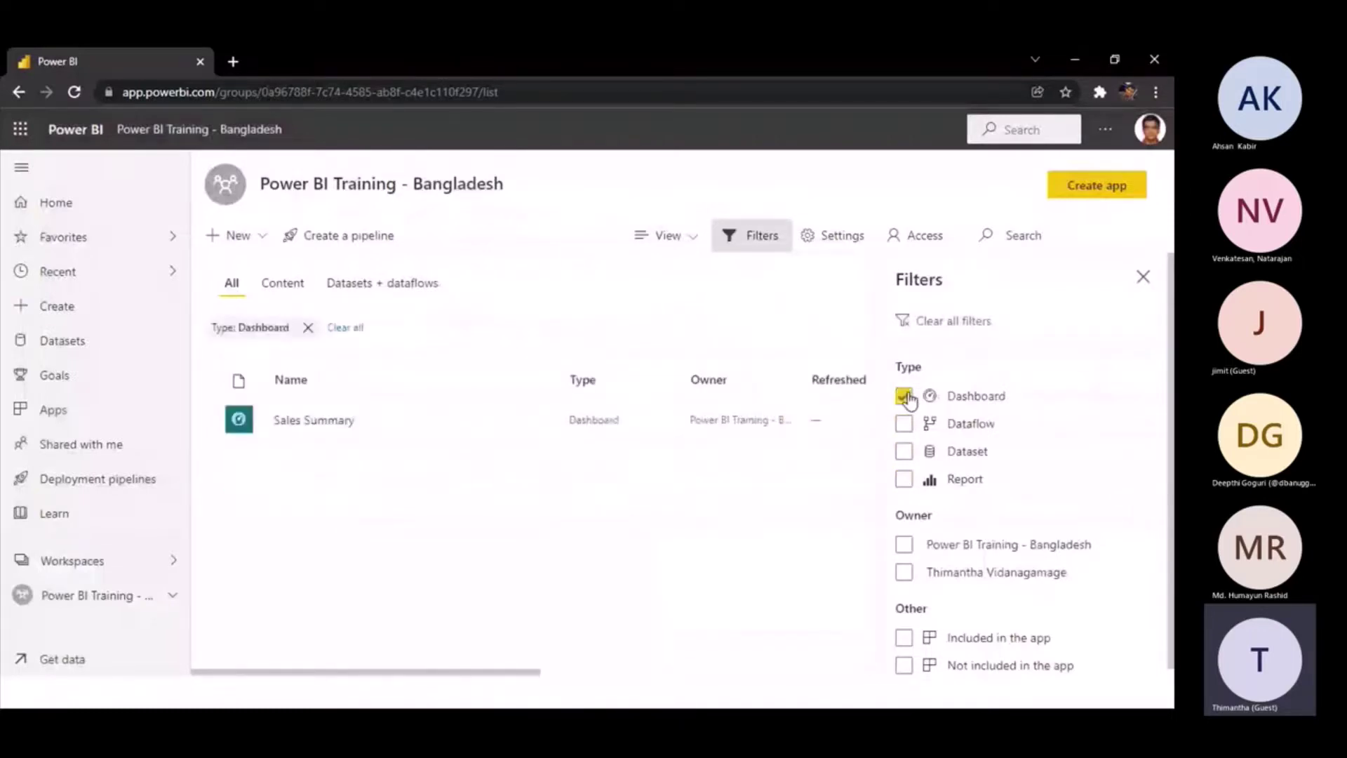
click(905, 397)
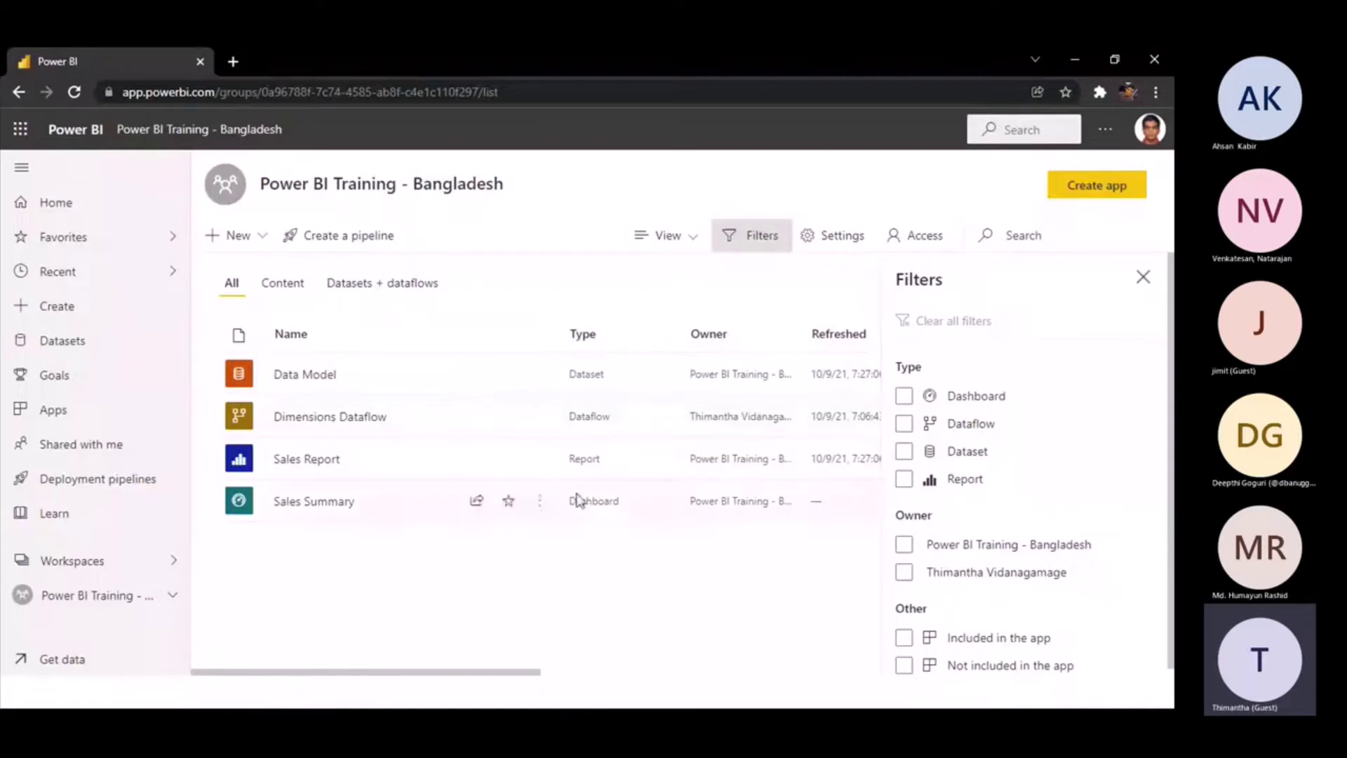
click(1143, 278)
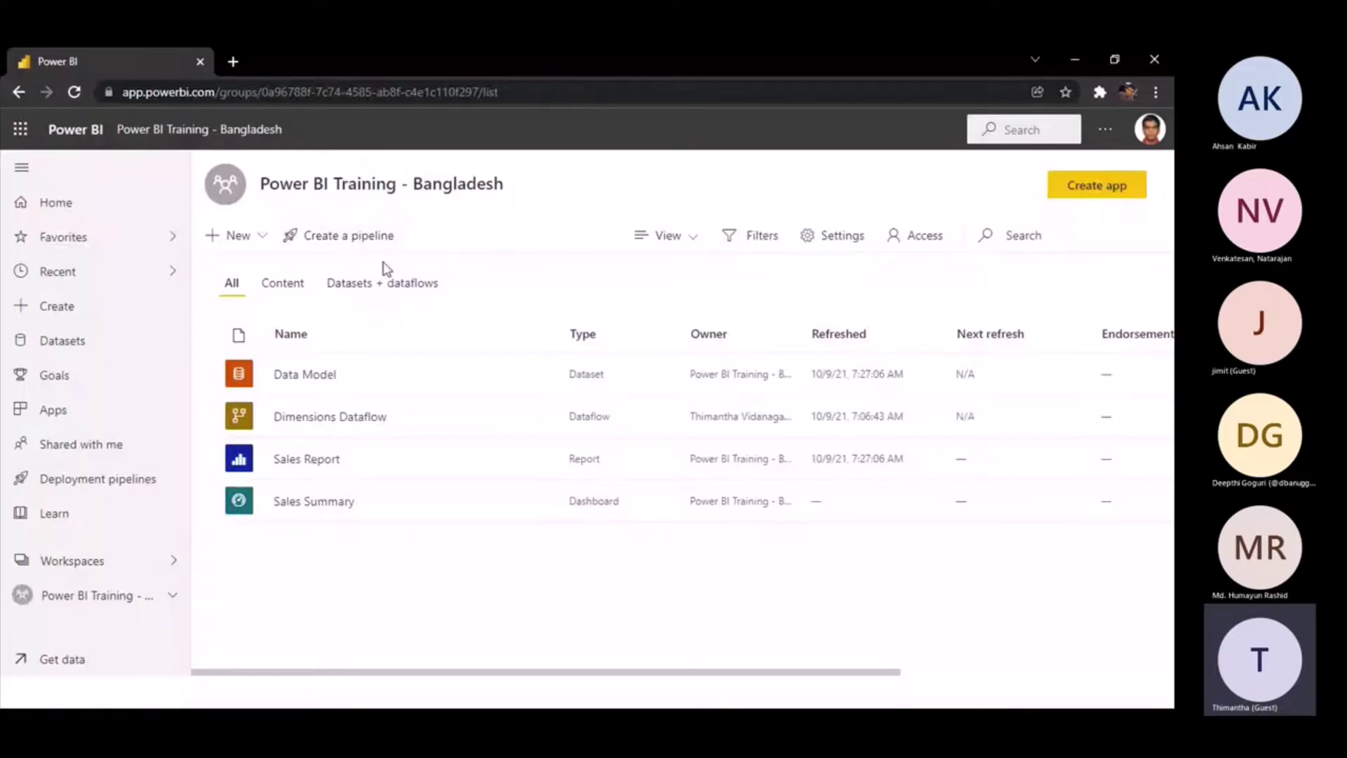
- Try to create a deployment pipeline from the workspace, and dismiss the dialog
click(355, 240)
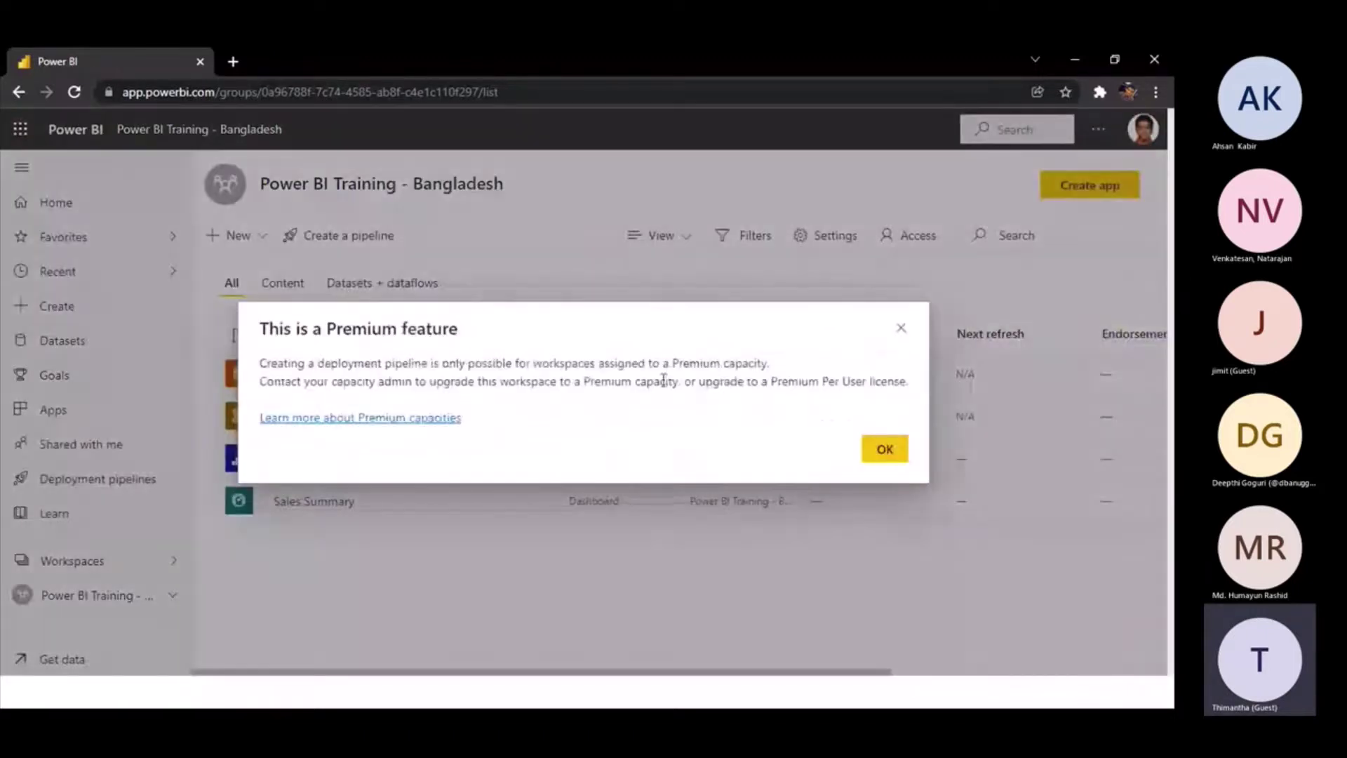
click(897, 328)
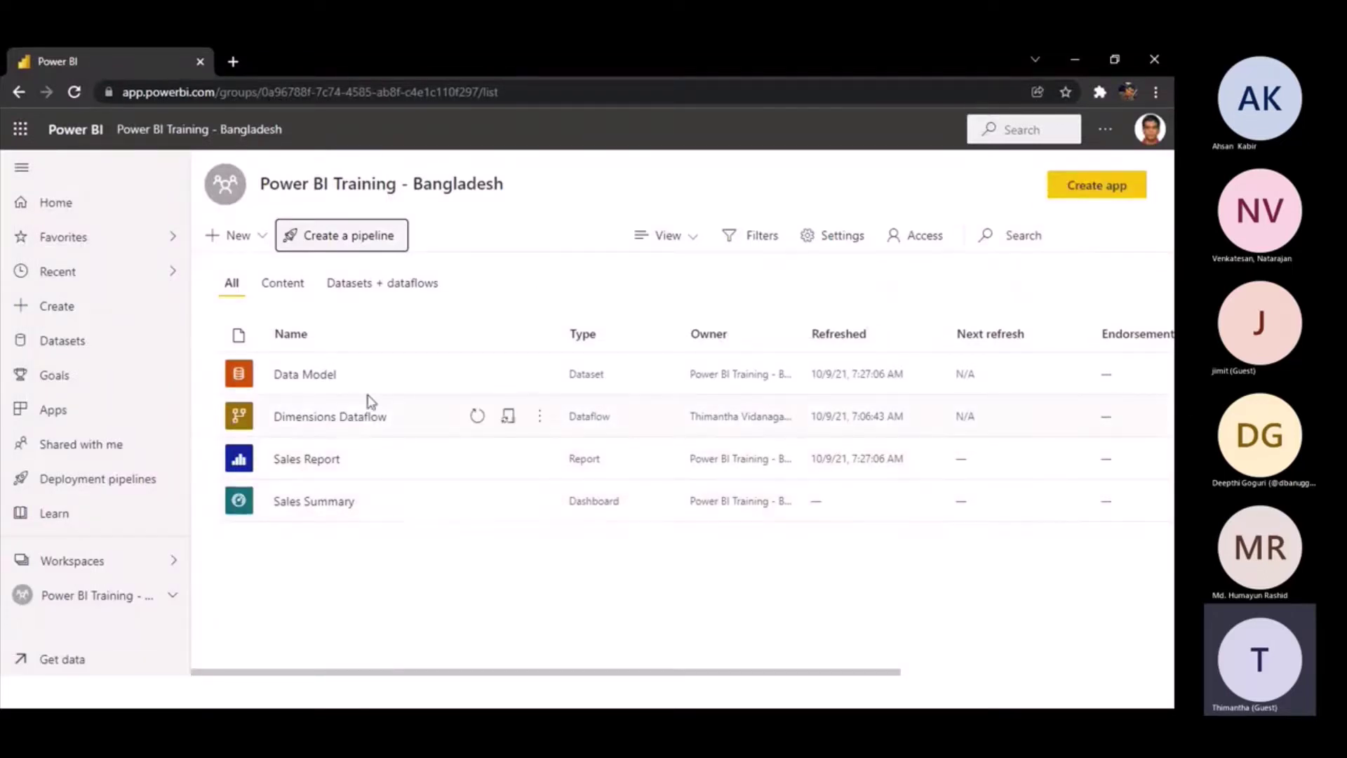
- Compare the workspace's All, Content and Datasets + dataflows views, and review the types of new items it offers
click(287, 288)
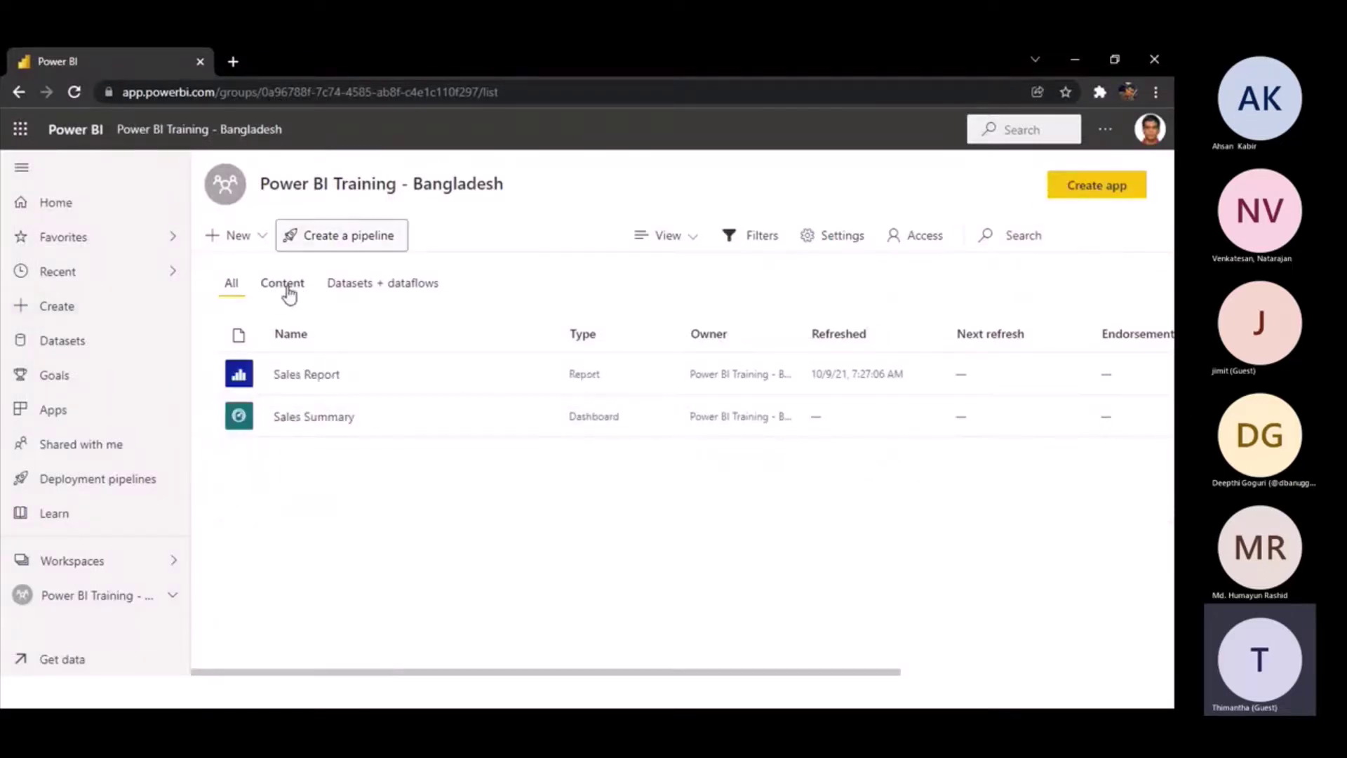
click(231, 289)
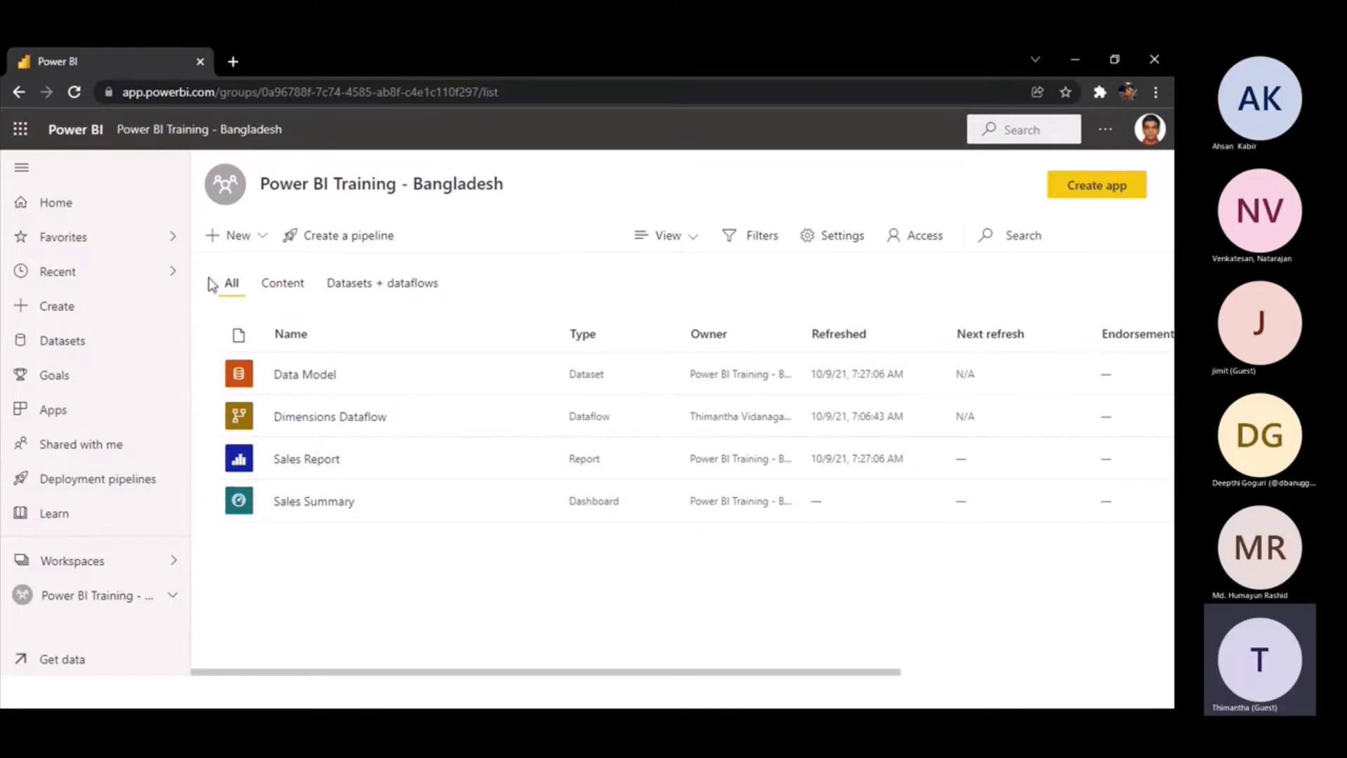
click(284, 285)
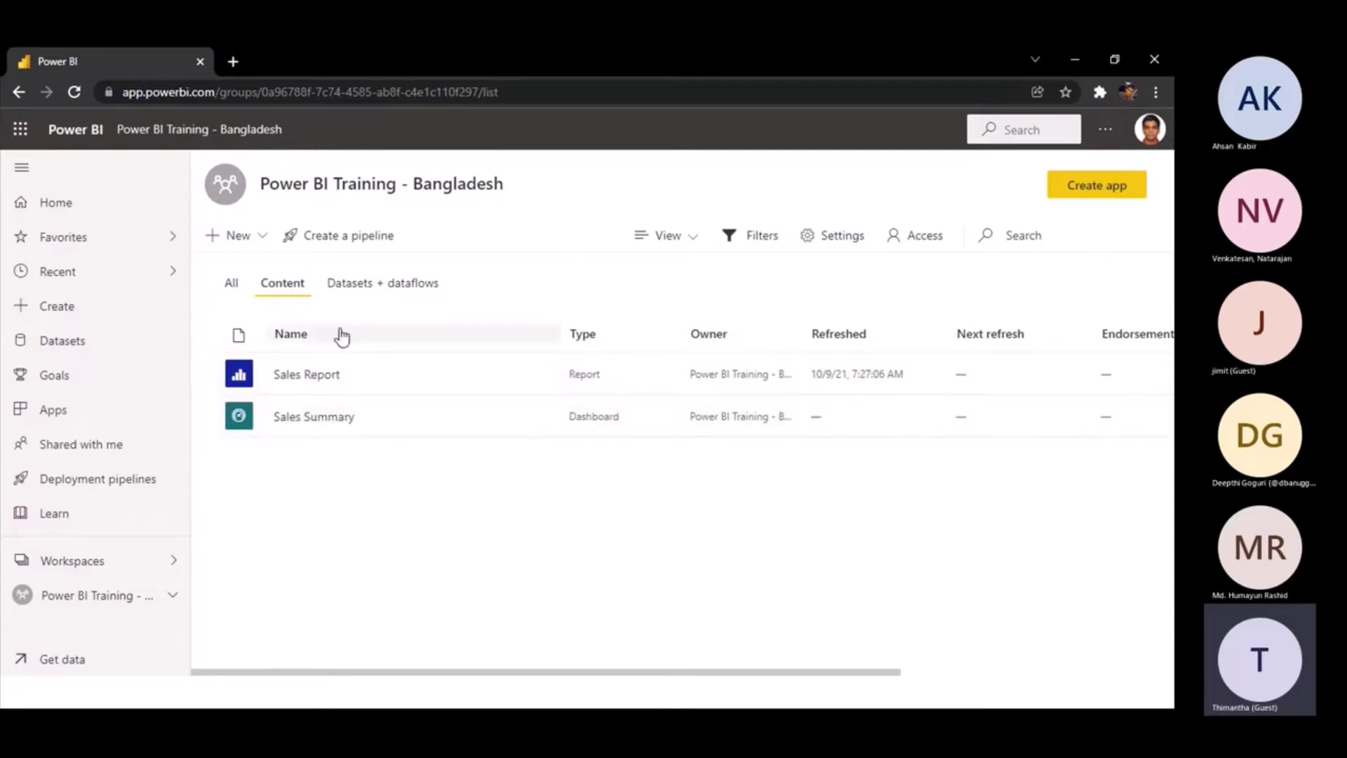
click(388, 291)
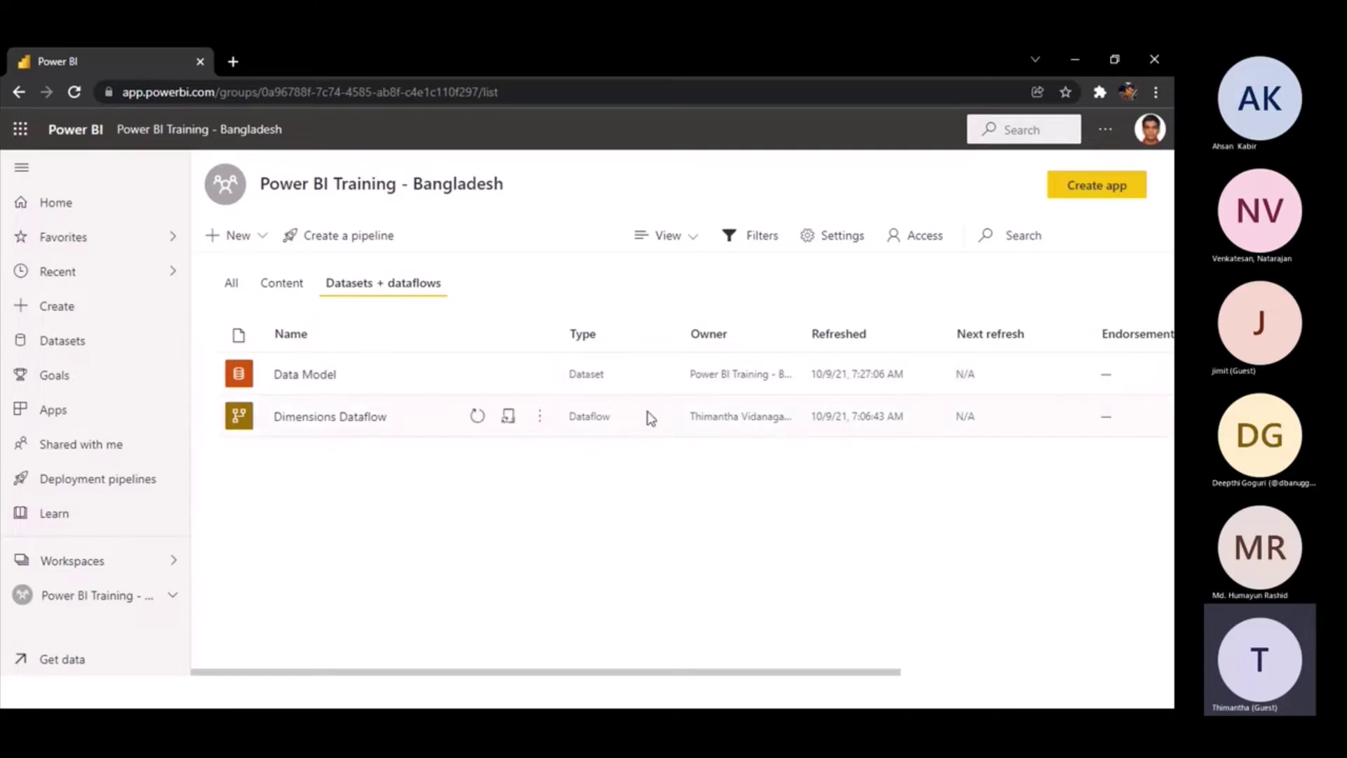
click(253, 241)
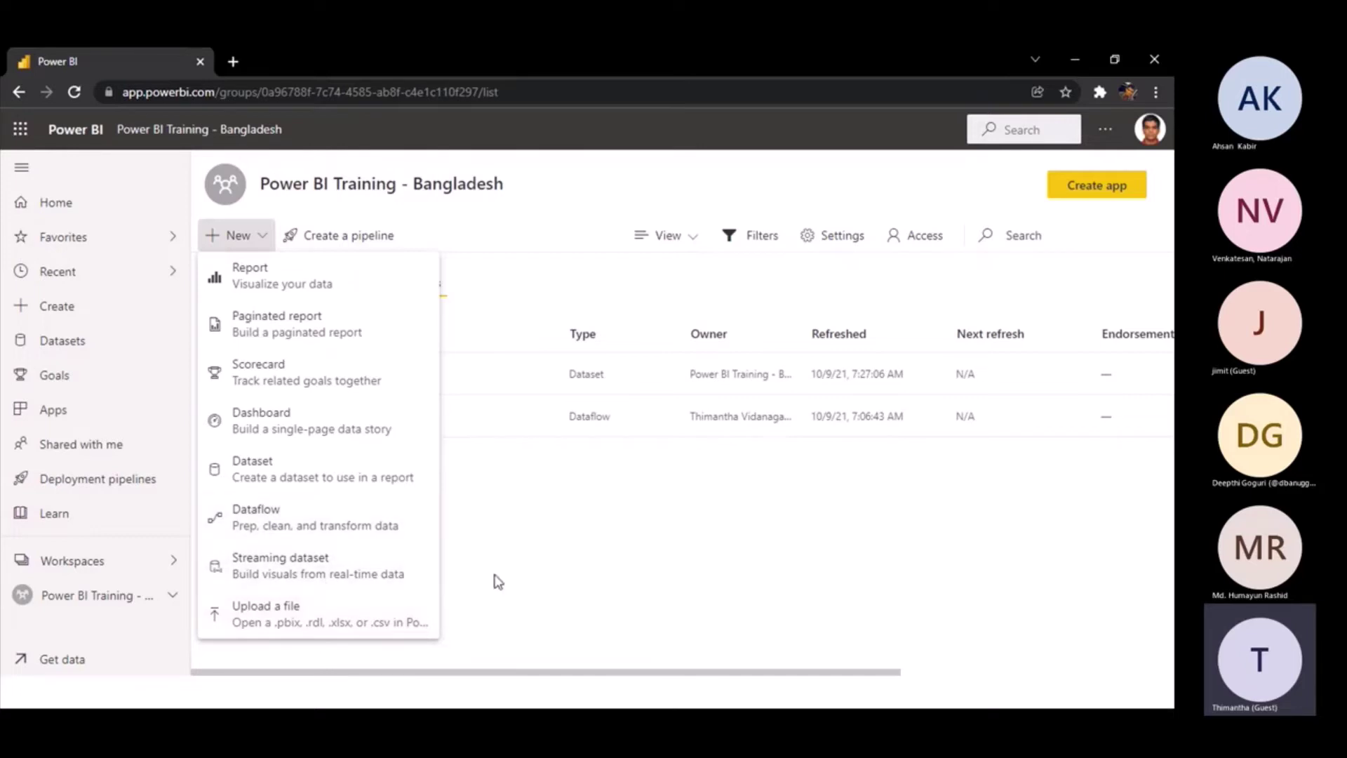
click(667, 580)
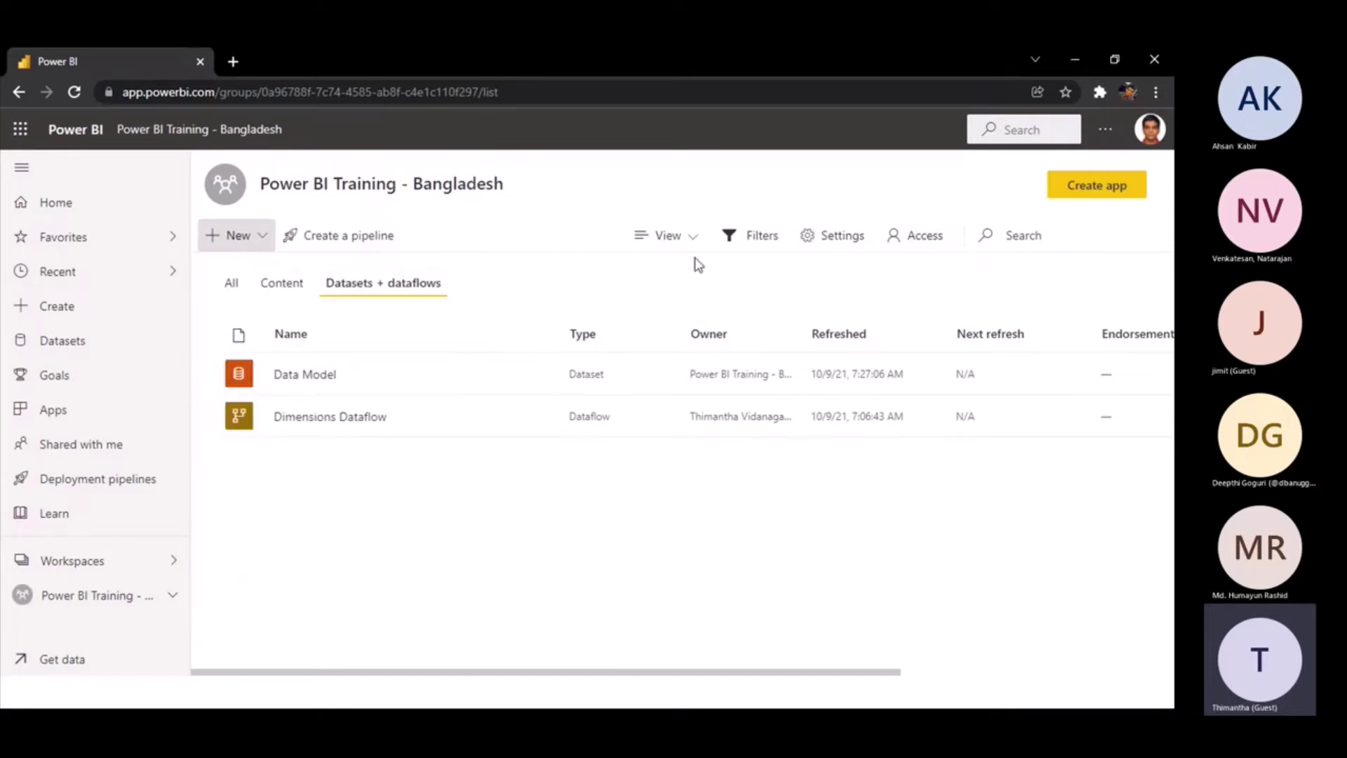
- Examine the workspace's general settings, Premium license modes and Azure storage connection options, and leave the settings without saving
click(833, 239)
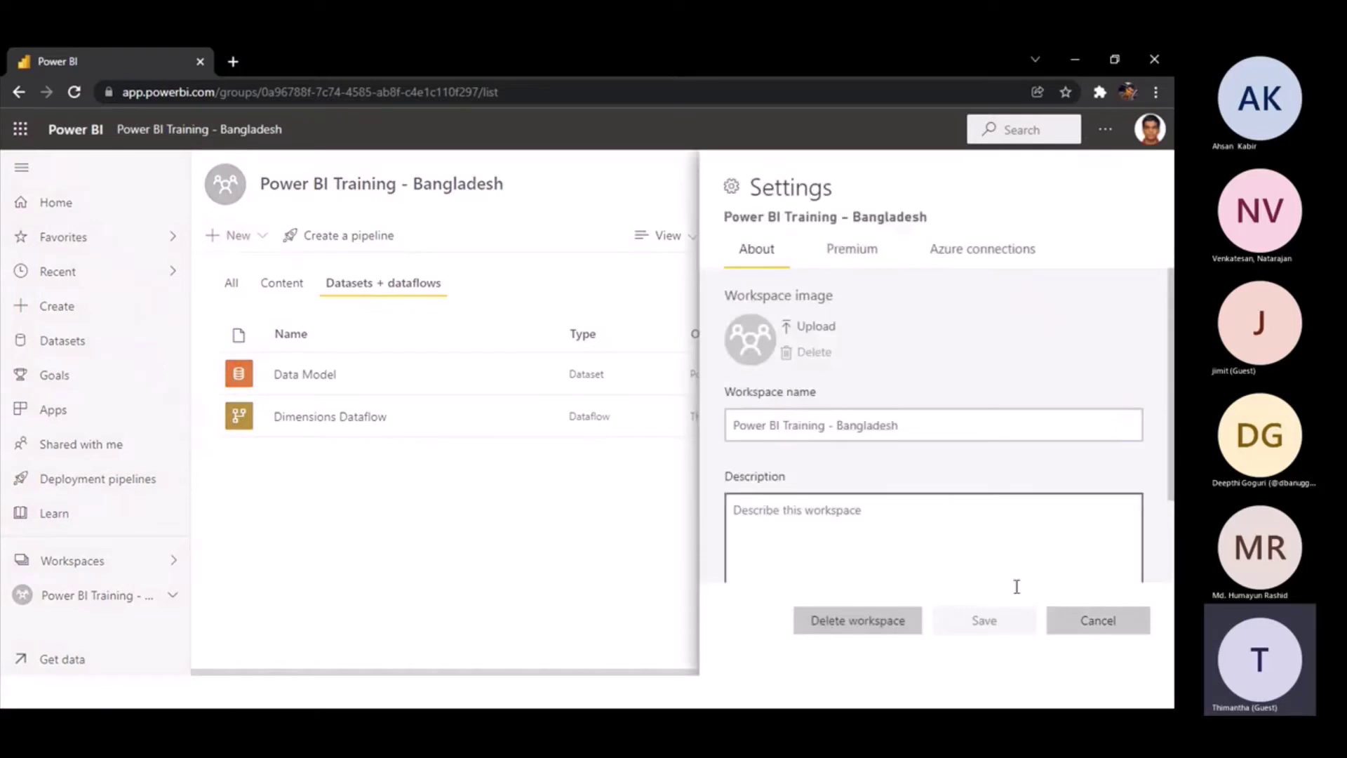
scroll(1169, 405, down, 2)
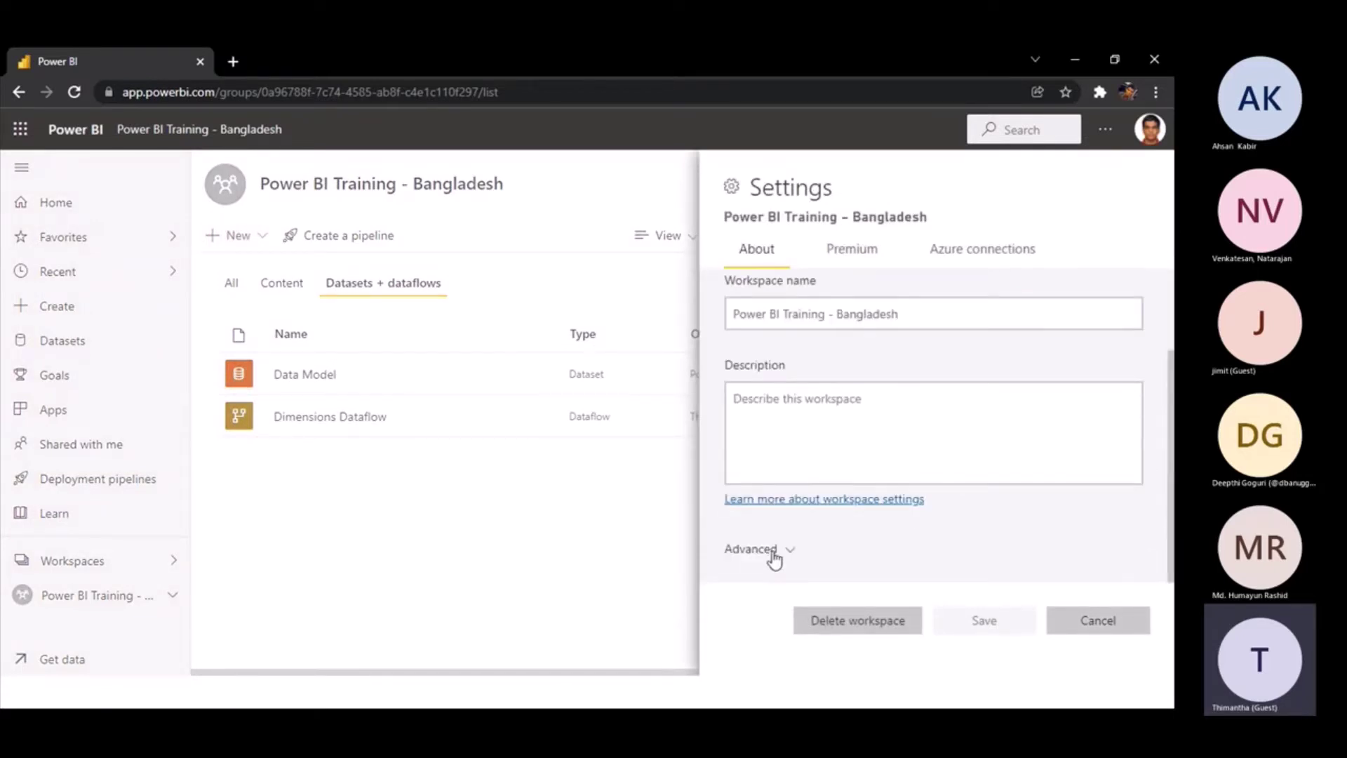
click(841, 250)
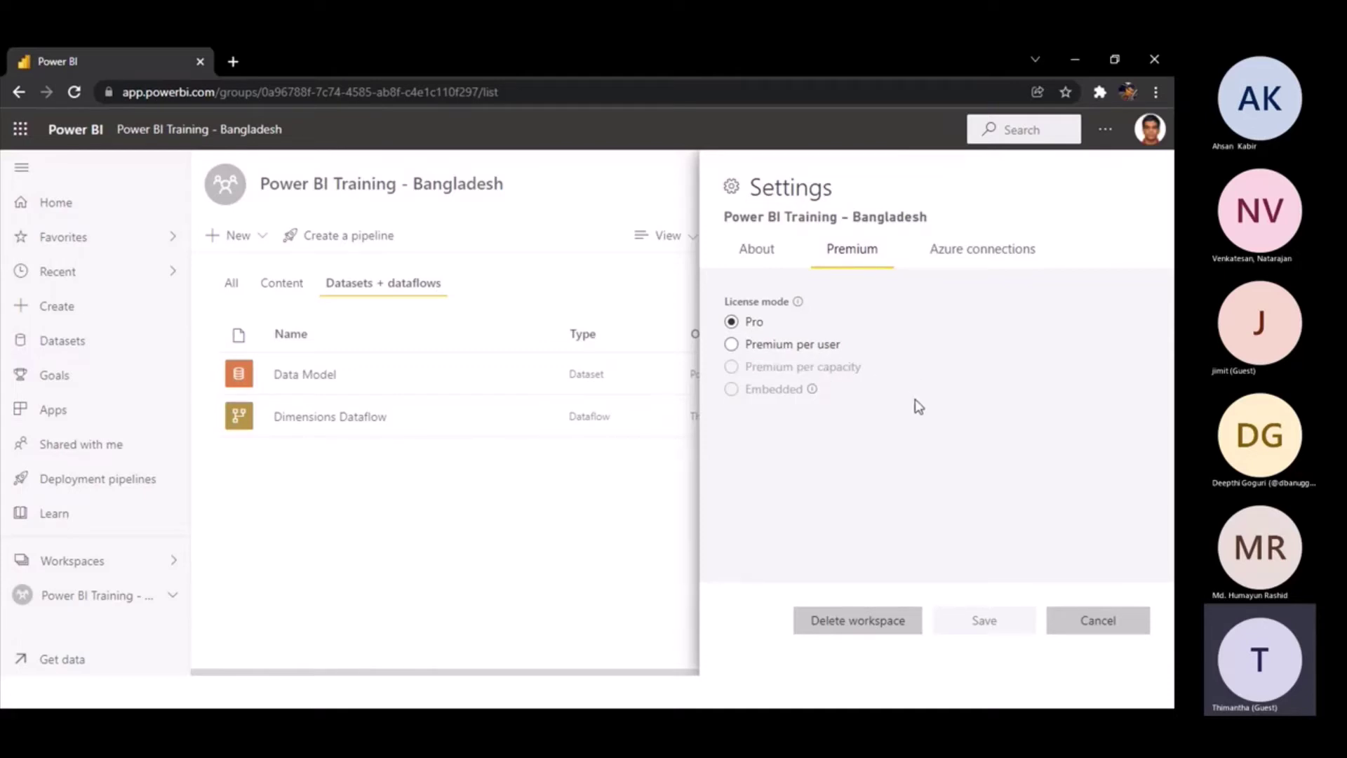
click(956, 266)
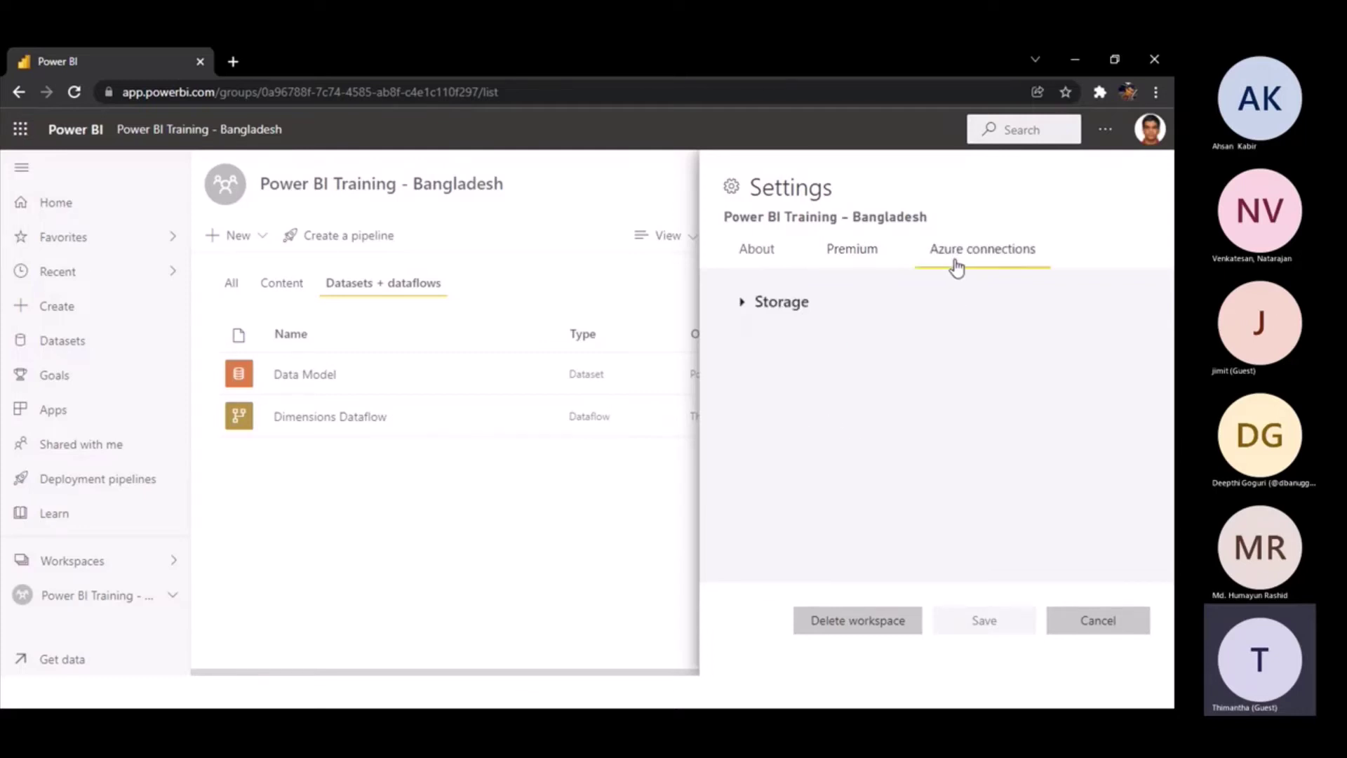
click(838, 259)
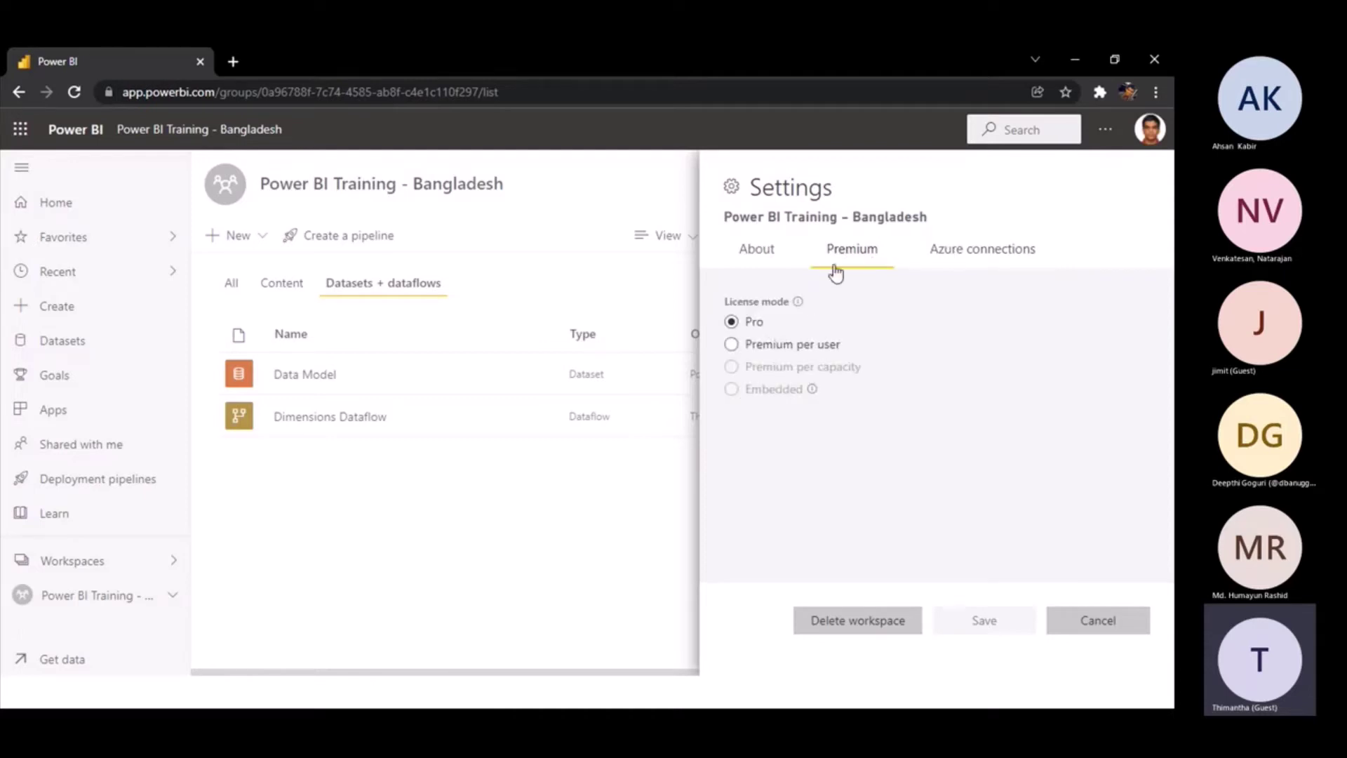
click(976, 264)
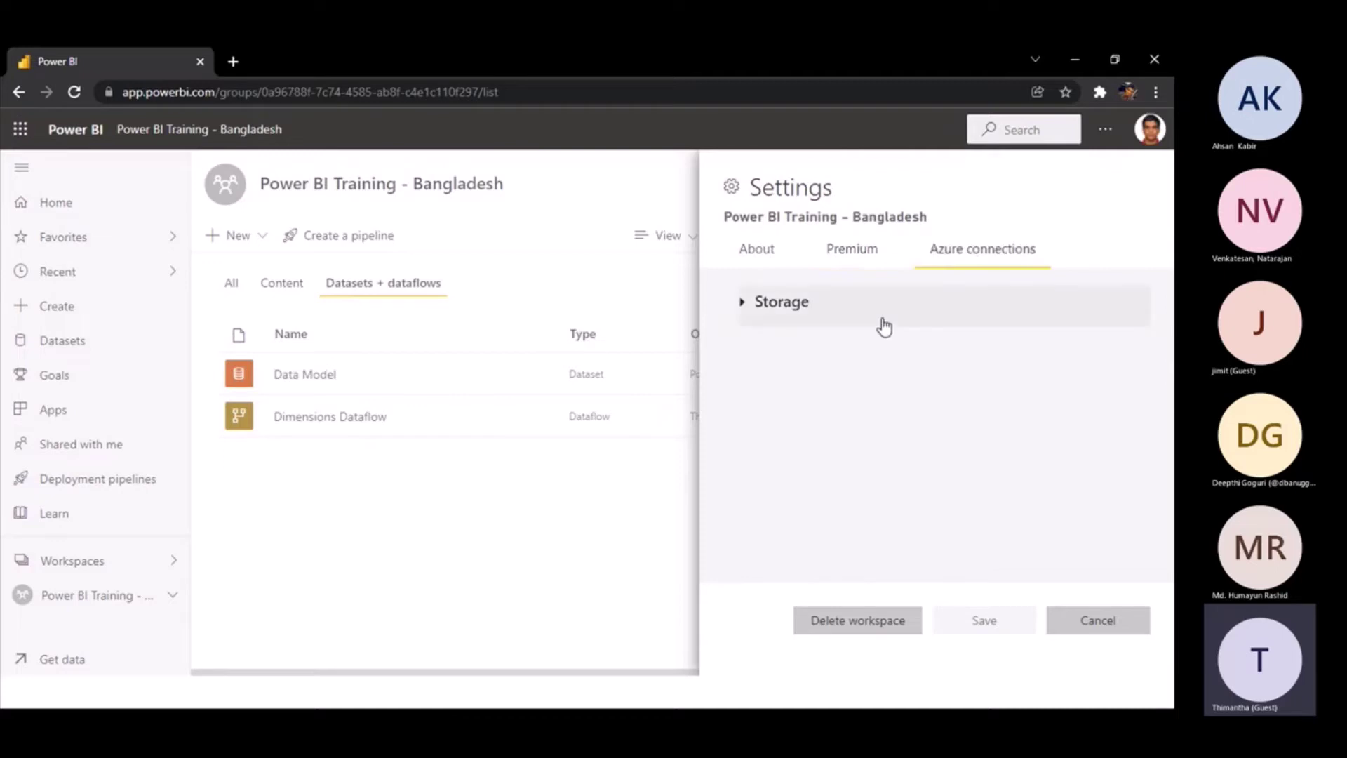
click(744, 307)
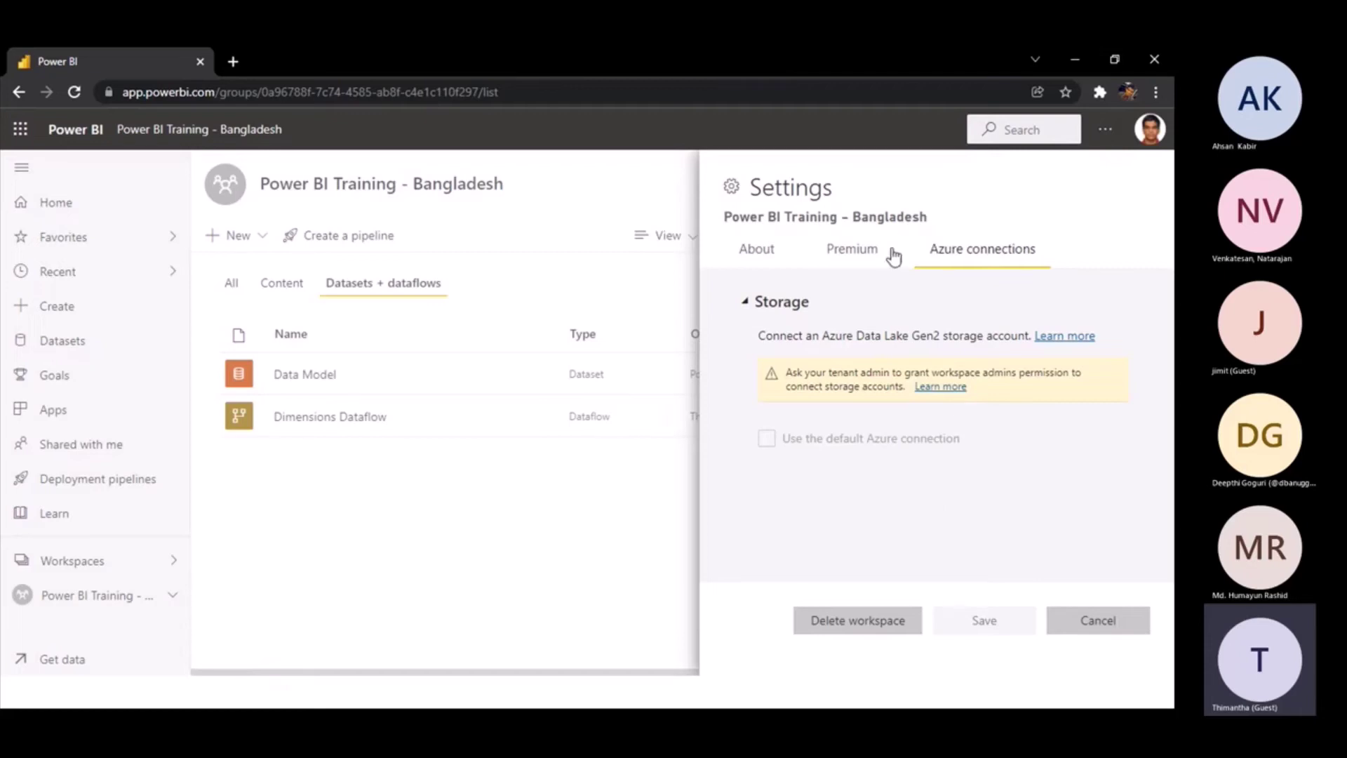
click(875, 263)
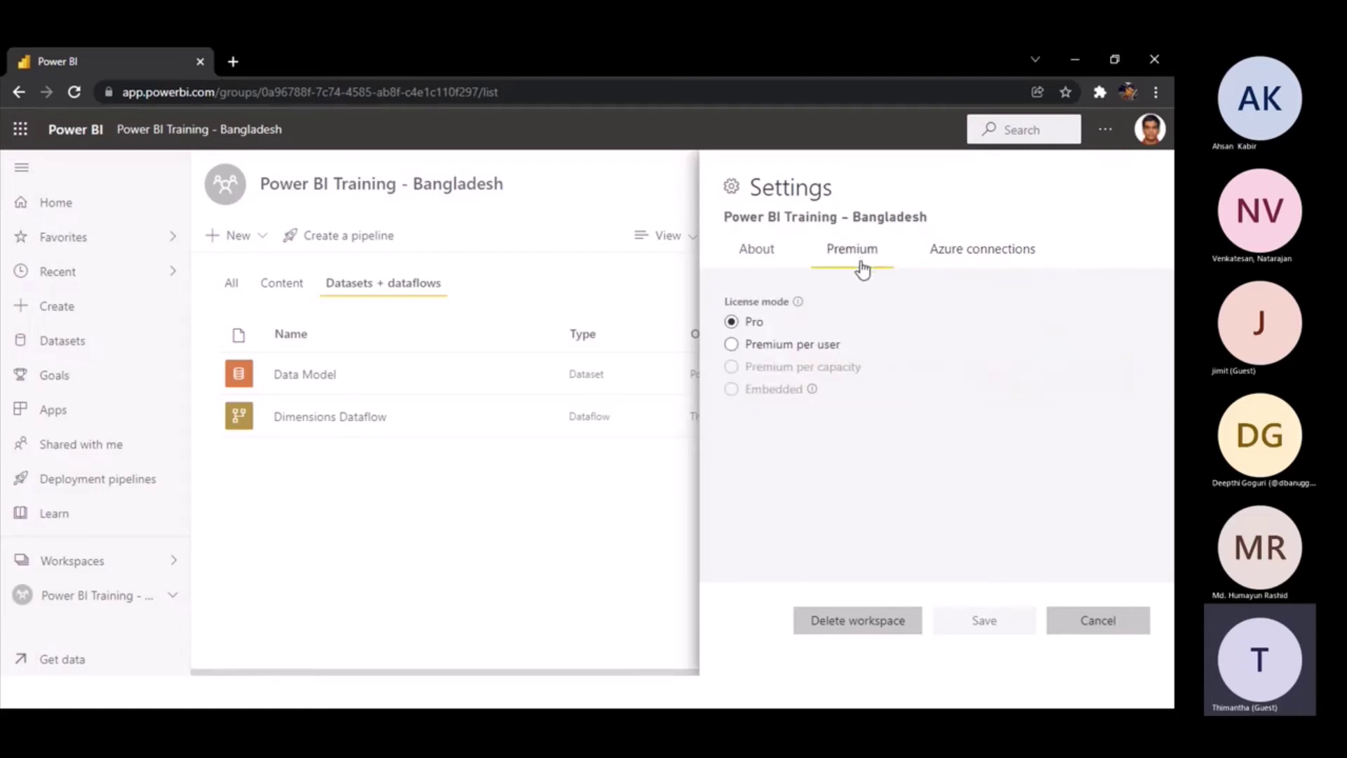
click(924, 266)
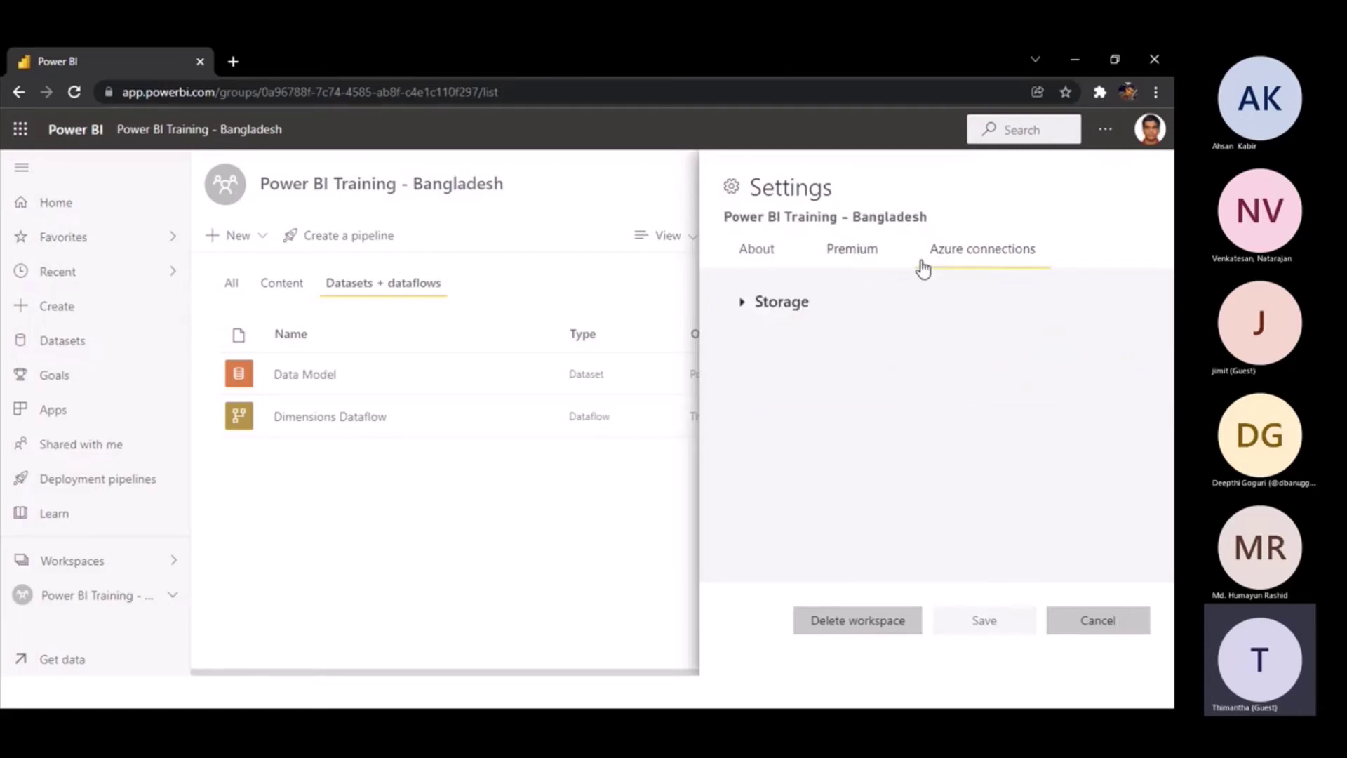
click(777, 267)
click(1132, 627)
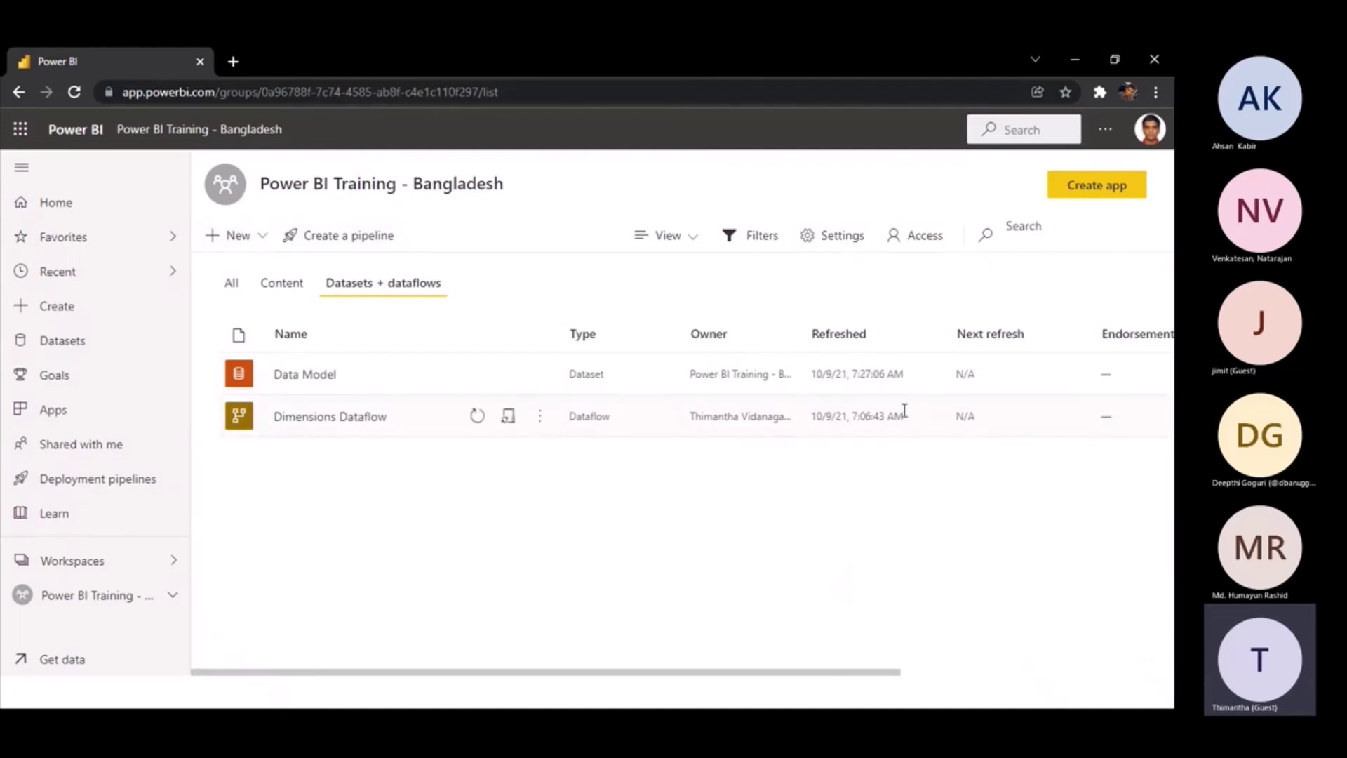
- Open app creation for the workspace, and switch to the last slide of the presentation slideshow
click(1083, 189)
key(alt+Tab)
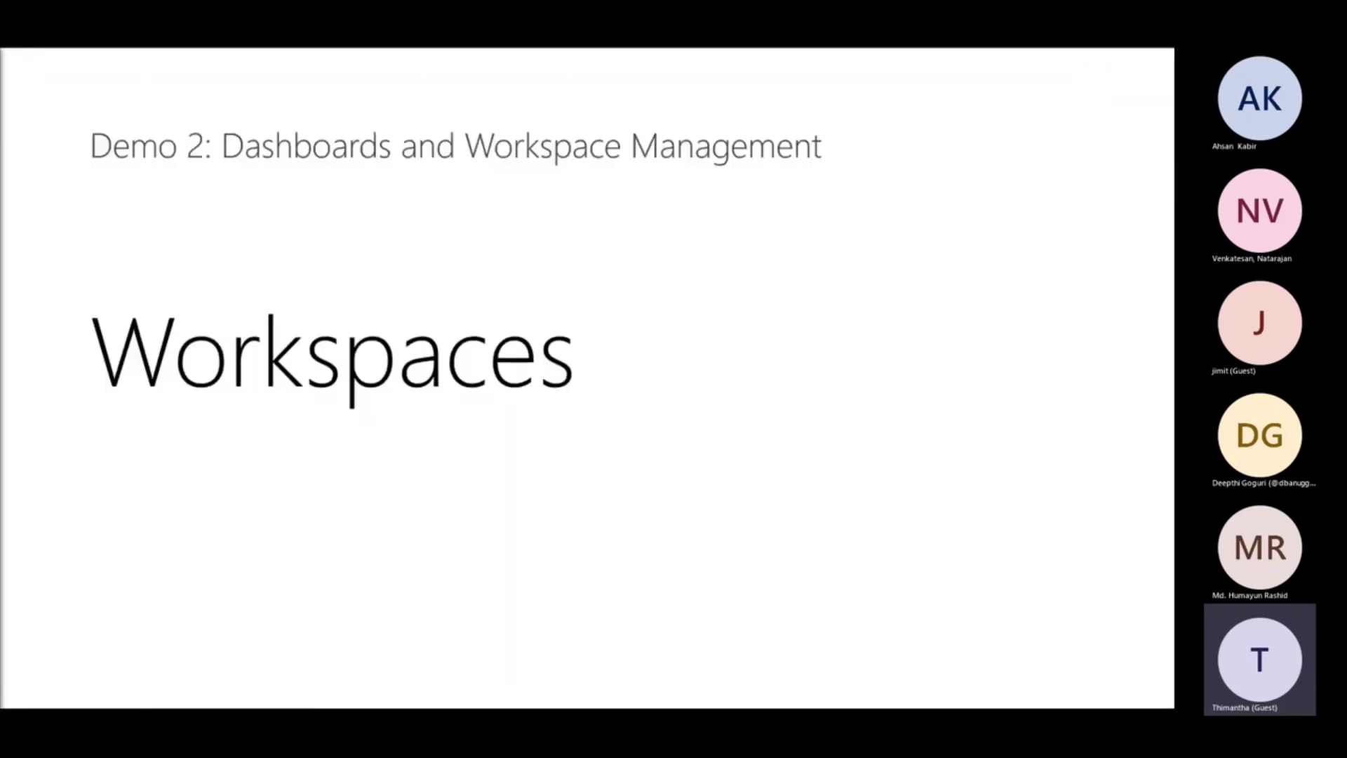
key(End)
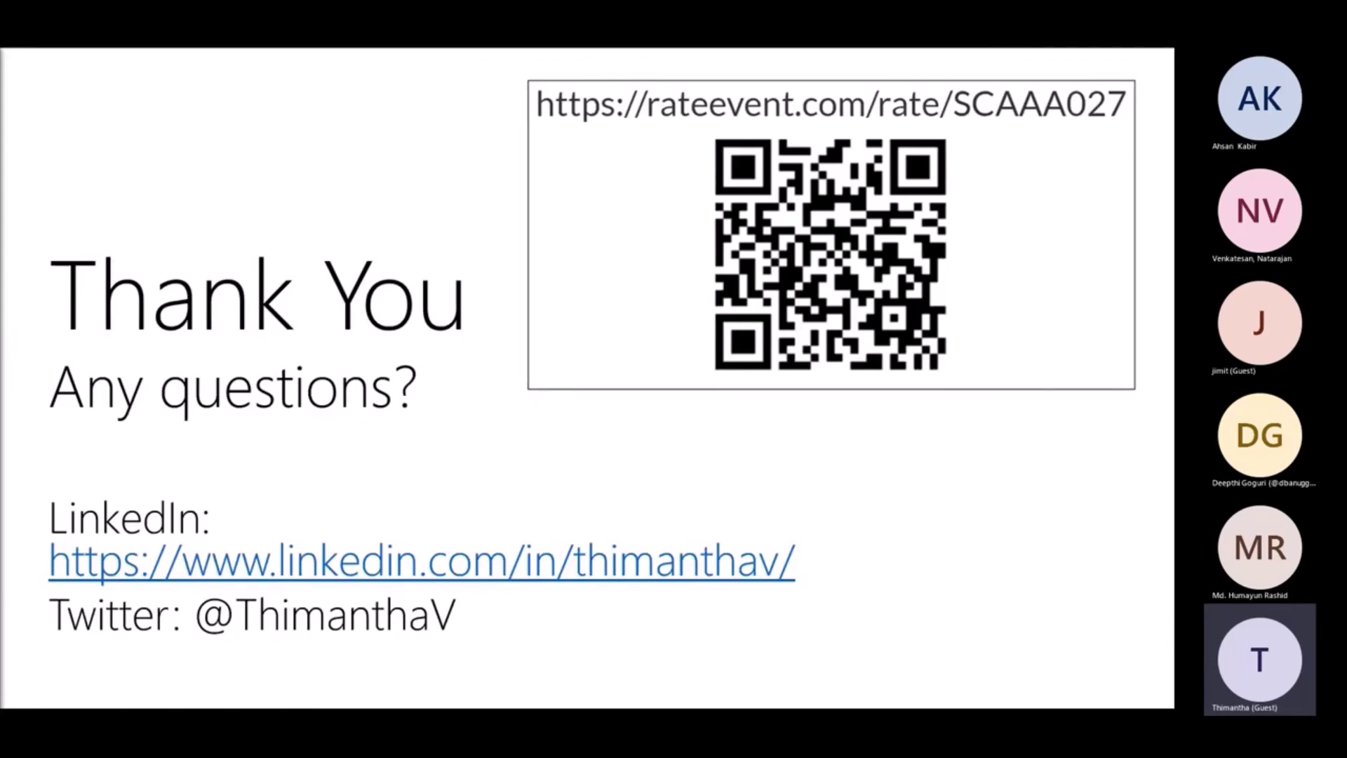